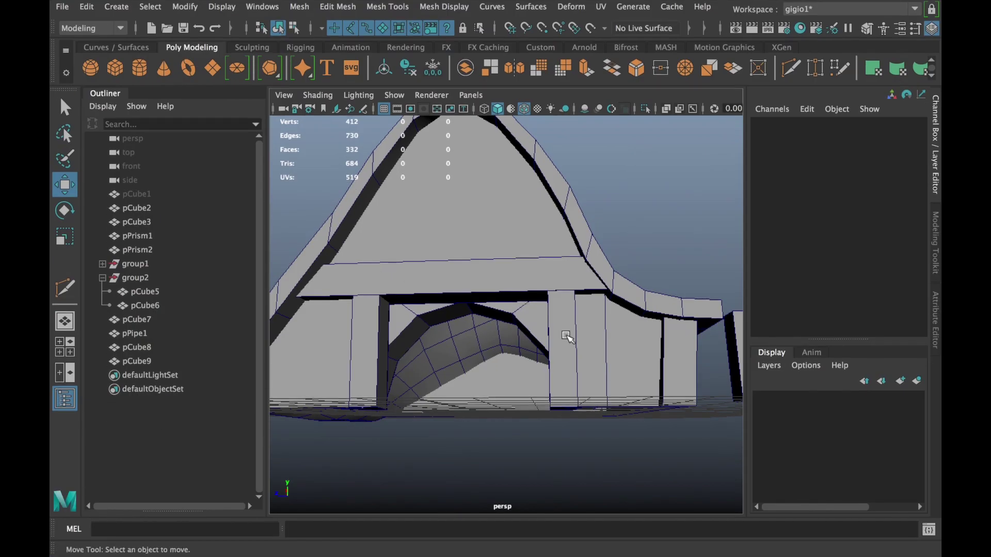
# - Select the arch pillars pCube5 and pCube6, then their parent group2
pyautogui.click(564, 335)
pyautogui.keyDown('shift'); pyautogui.click(364, 338); pyautogui.keyUp('shift')
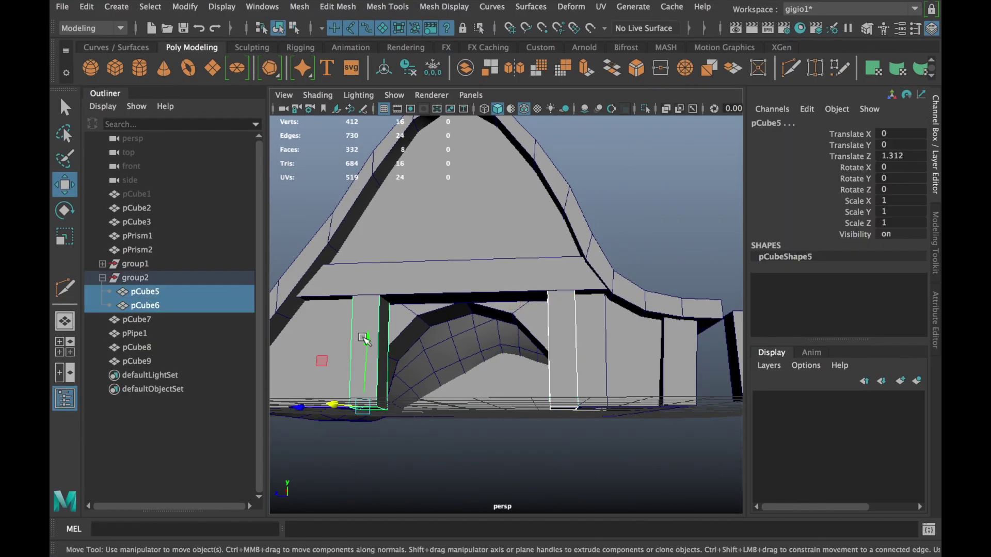
pyautogui.press('e')
pyautogui.press('r')
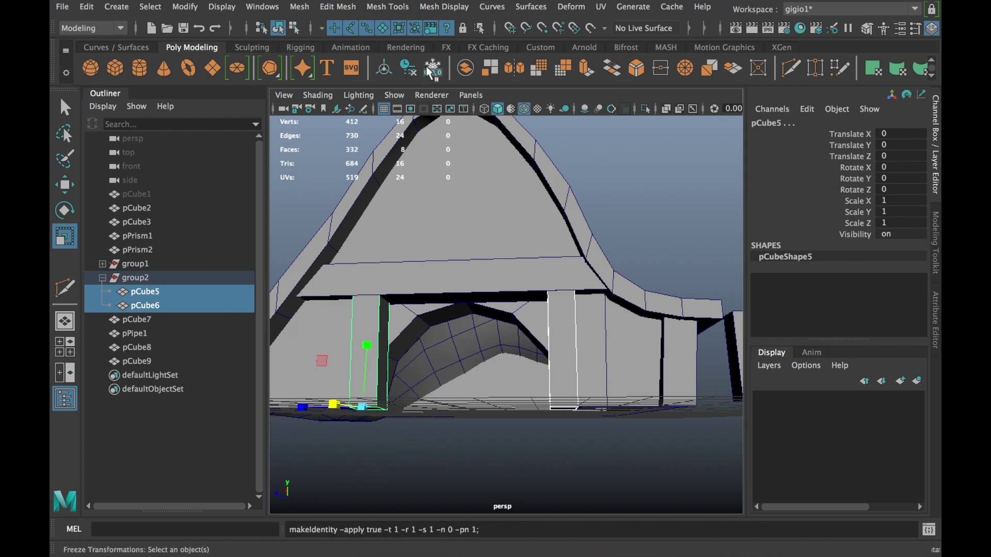
pyautogui.click(429, 495)
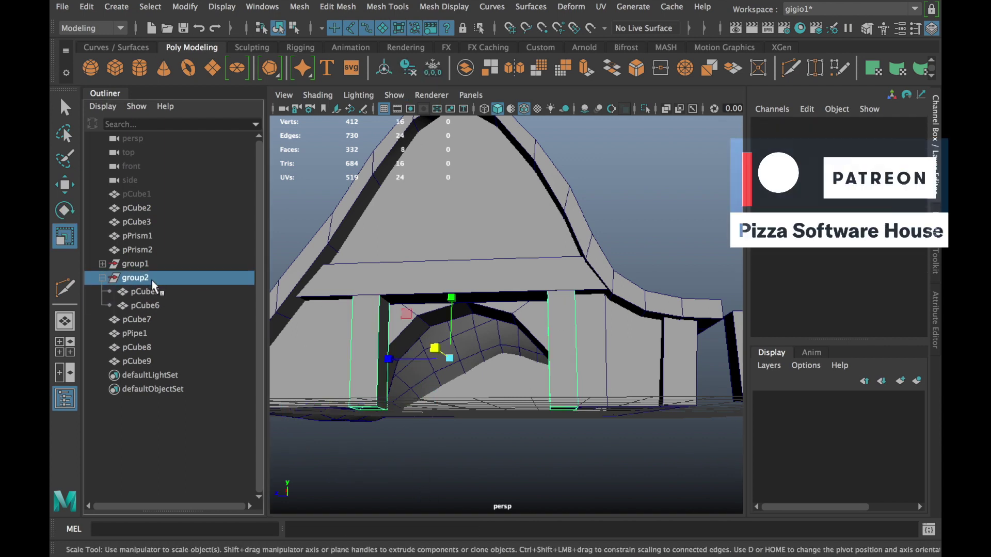
pyautogui.click(153, 284)
# - Reselect both pillars to freeze their transforms, then inspect the arch in X-Ray
pyautogui.moveTo(464, 310)
pyautogui.keyDown('alt'); pyautogui.mouseDown()
pyautogui.moveTo(423, 433)
pyautogui.moveTo(411, 434)
pyautogui.moveTo(462, 308)
pyautogui.mouseUp(); pyautogui.keyUp('alt')
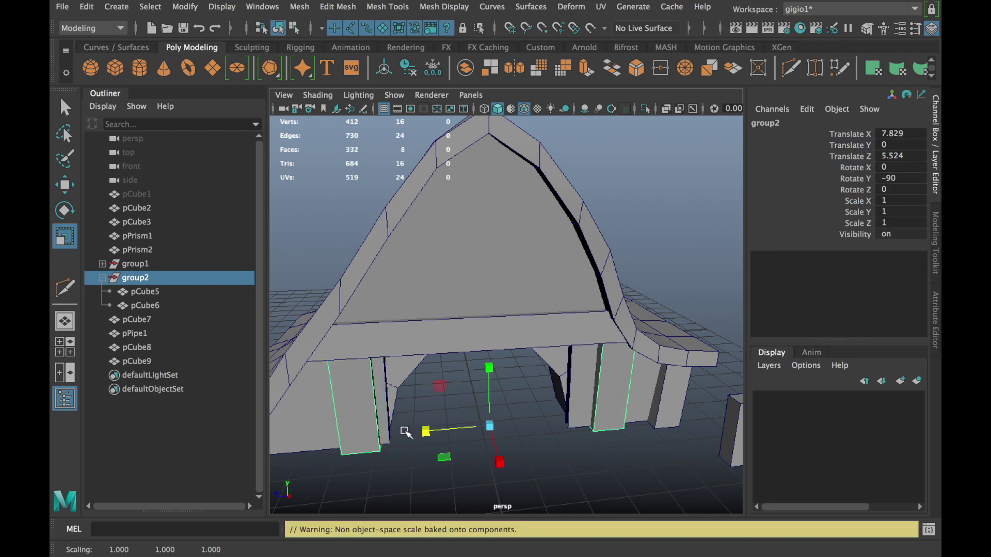
pyautogui.rightClick(615, 316)
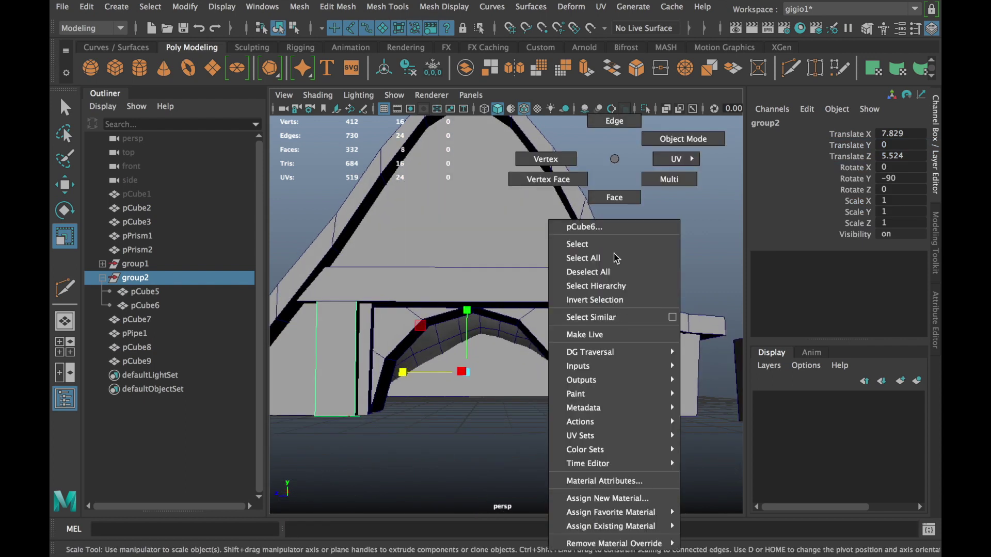
pyautogui.moveTo(144, 291); pyautogui.dragTo(144, 305)
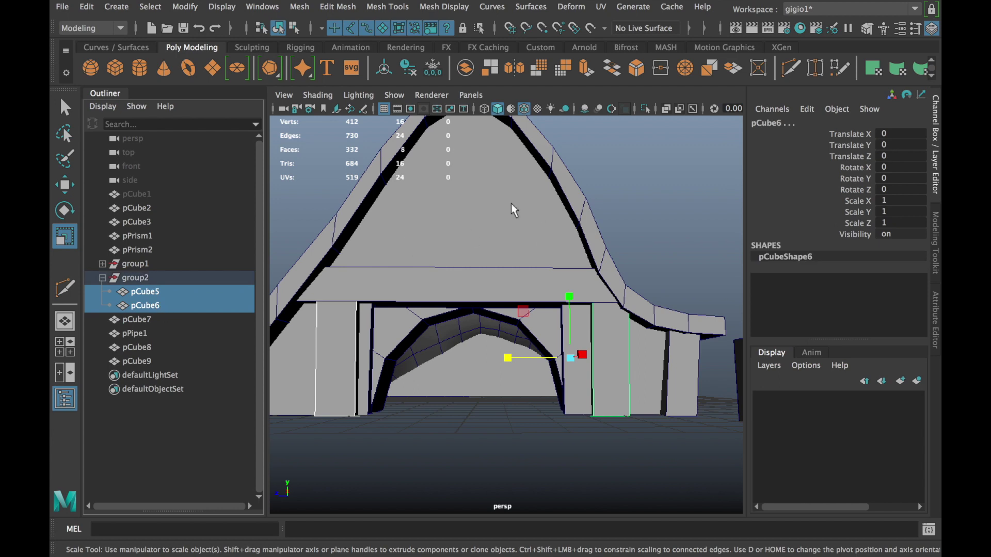
pyautogui.click(664, 109)
pyautogui.moveTo(657, 255)
pyautogui.keyDown('alt'); pyautogui.mouseDown()
pyautogui.moveTo(720, 264)
pyautogui.moveTo(678, 190)
pyautogui.mouseUp(); pyautogui.keyUp('alt')
pyautogui.click(677, 190)
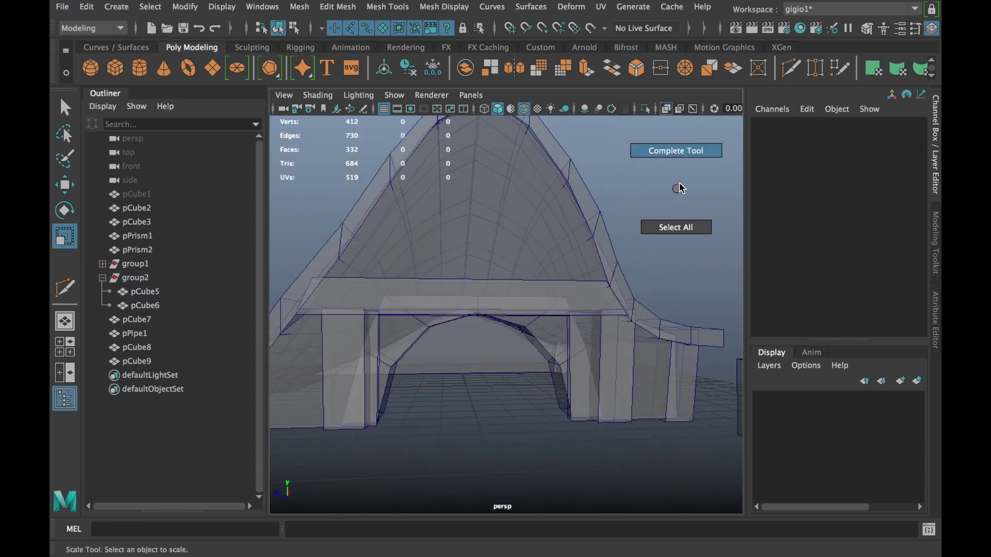
# - Delete the inner face of pillar pCube9
pyautogui.click(665, 109)
pyautogui.keyDown('alt'); pyautogui.moveTo(521, 303); pyautogui.dragTo(509, 302); pyautogui.keyUp('alt')
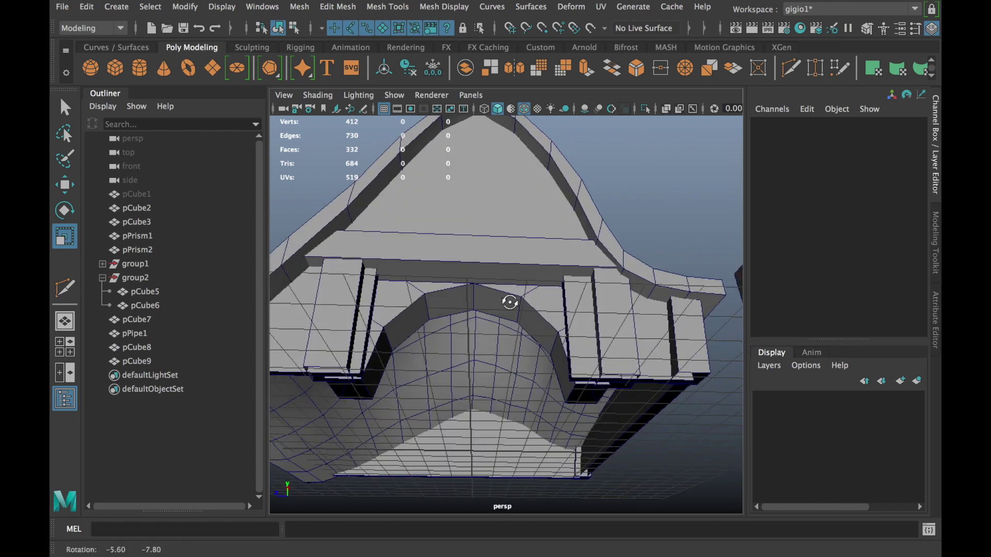
pyautogui.click(363, 294)
pyautogui.click(588, 325)
pyautogui.moveTo(588, 325)
pyautogui.keyDown('alt'); pyautogui.mouseDown()
pyautogui.moveTo(531, 328)
pyautogui.moveTo(563, 159)
pyautogui.mouseUp(); pyautogui.keyUp('alt')
pyautogui.moveTo(563, 159); pyautogui.dragTo(565, 325, button='right')
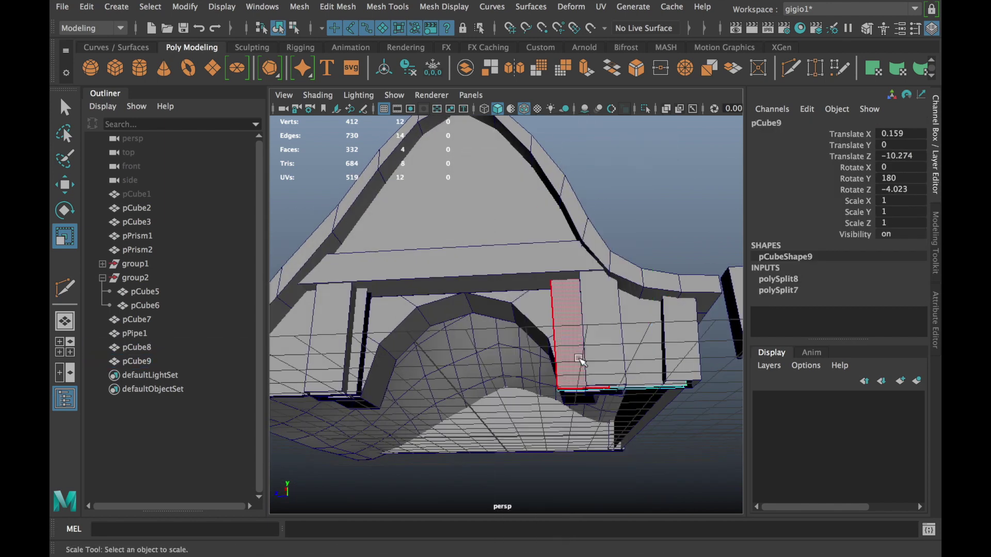
pyautogui.click(564, 408)
pyautogui.press('Delete')
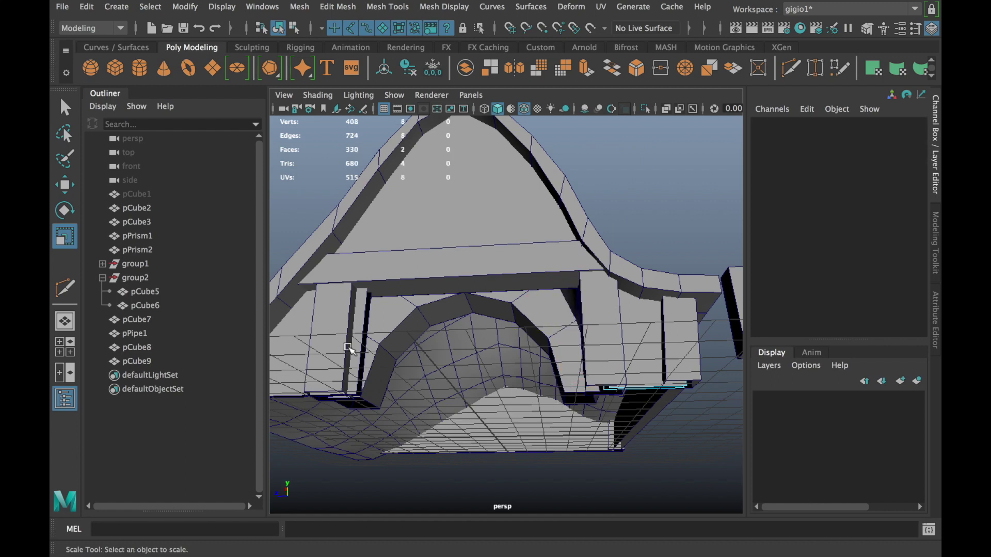
# - Slide the edge vertices of pillar pCube8 to the left
pyautogui.click(348, 347)
pyautogui.moveTo(341, 170); pyautogui.dragTo(382, 253, button='right')
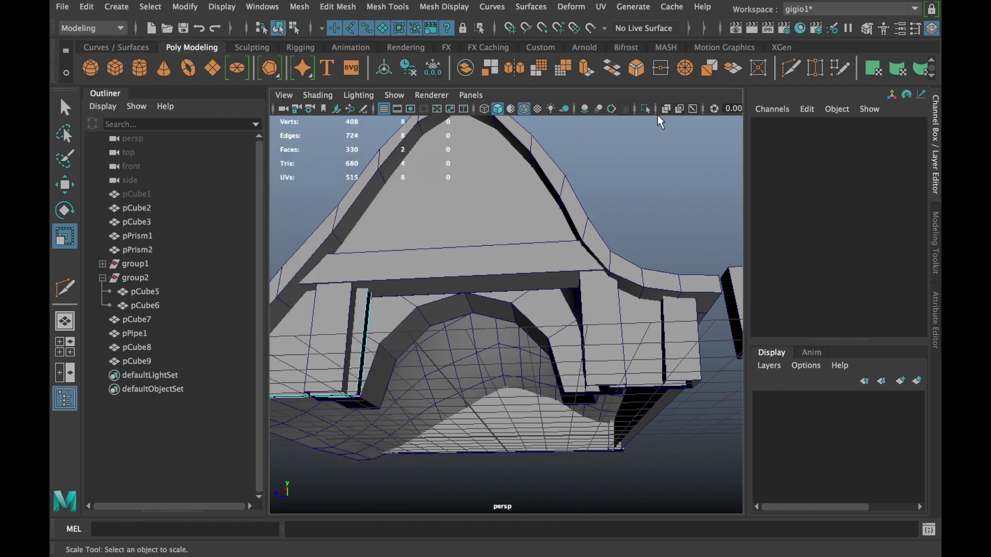
pyautogui.click(666, 109)
pyautogui.moveTo(449, 332)
pyautogui.keyDown('alt'); pyautogui.mouseDown()
pyautogui.moveTo(436, 284)
pyautogui.moveTo(416, 371)
pyautogui.moveTo(521, 340)
pyautogui.moveTo(413, 387)
pyautogui.mouseUp(); pyautogui.keyUp('alt')
pyautogui.press('w')
pyautogui.moveTo(363, 363); pyautogui.dragTo(348, 365)
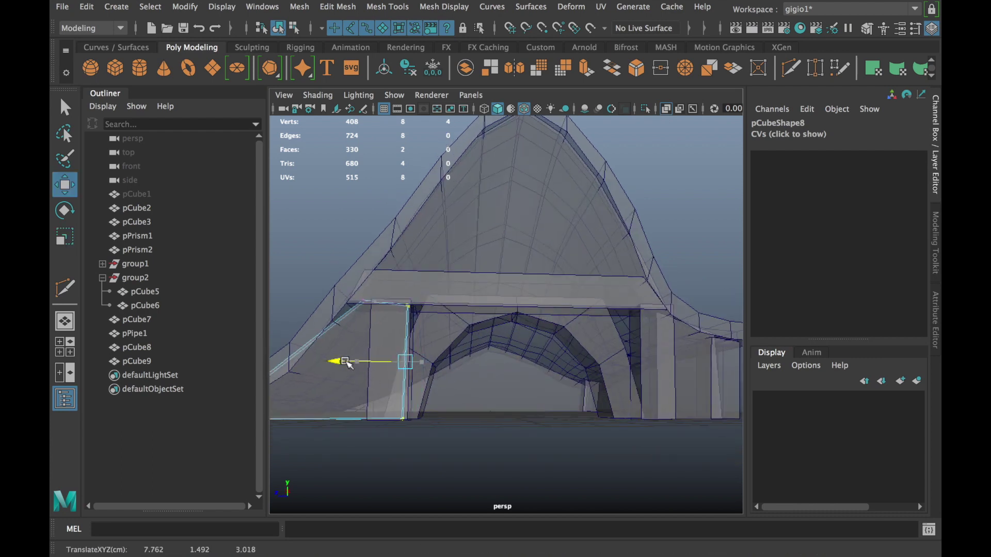
# - Move pCube8's top vertex along one axis onto the sloping roof
pyautogui.click(400, 306)
pyautogui.click(410, 241)
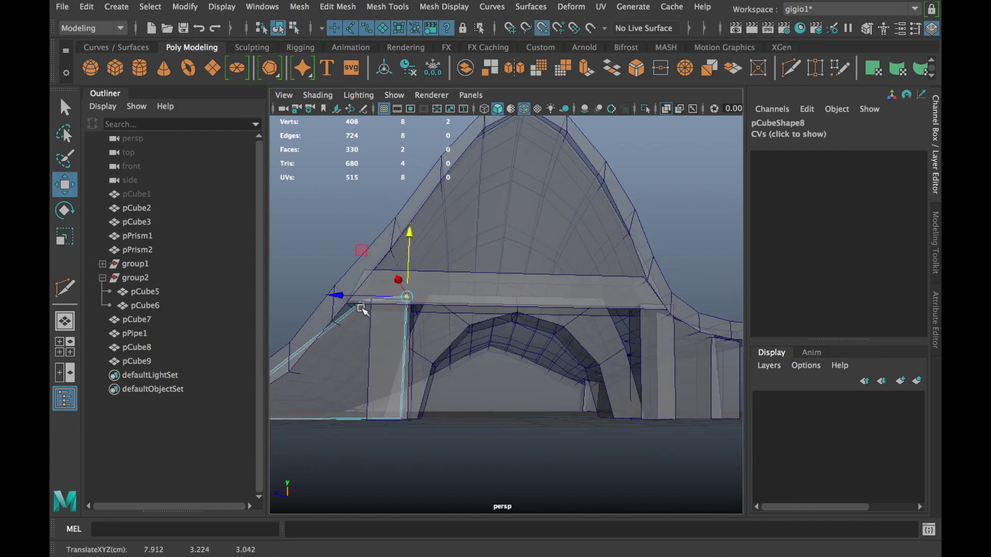
pyautogui.scroll(5, 327, 250)
pyautogui.keyDown('alt'); pyautogui.moveTo(327, 250); pyautogui.dragTo(442, 349, button='middle'); pyautogui.keyUp('alt')
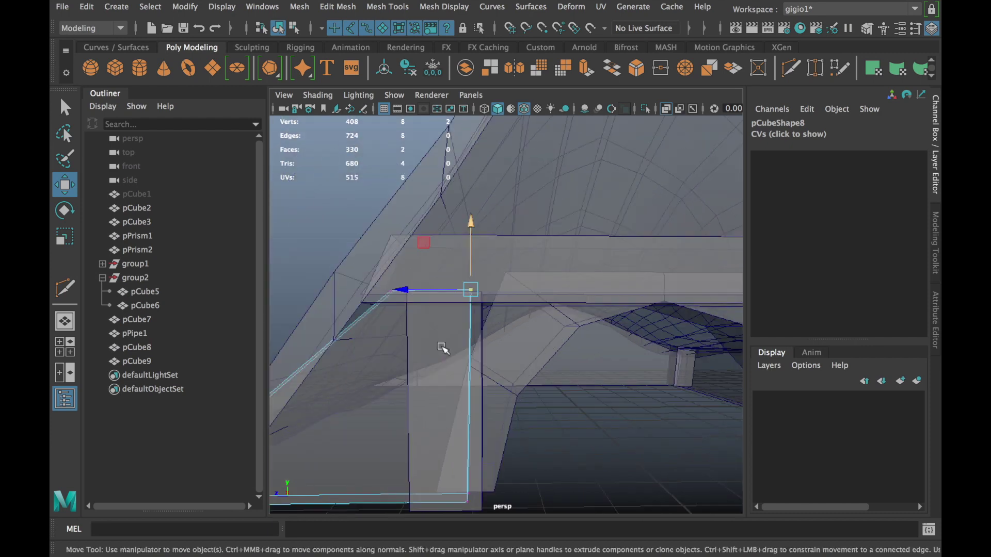
pyautogui.keyDown('alt'); pyautogui.moveTo(442, 348); pyautogui.dragTo(456, 283); pyautogui.keyUp('alt')
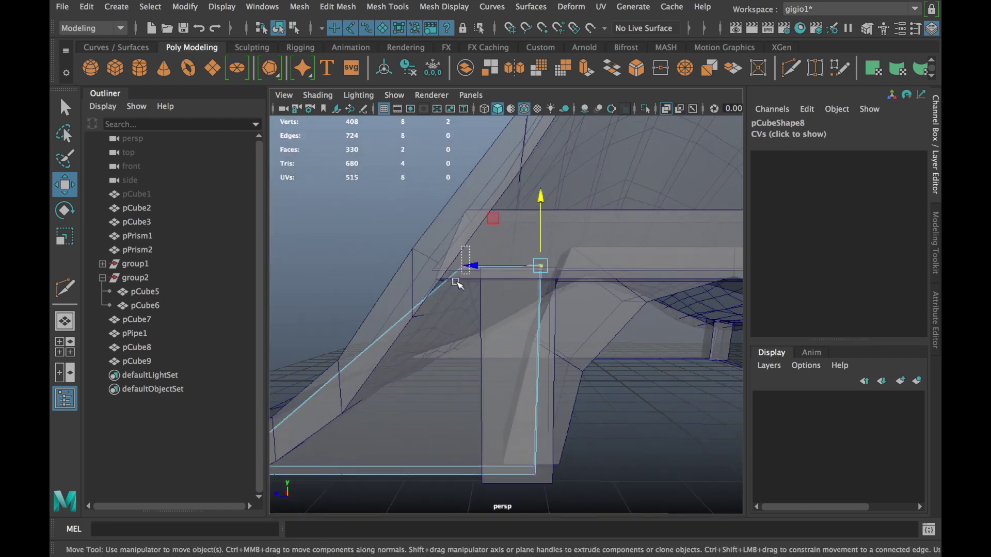
pyautogui.moveTo(418, 267)
pyautogui.mouseDown()
pyautogui.moveTo(407, 267)
pyautogui.moveTo(500, 269)
pyautogui.mouseUp()
# - Check the roof corner from below in X-Ray, then select pipe archway pPipe1
pyautogui.click(665, 109)
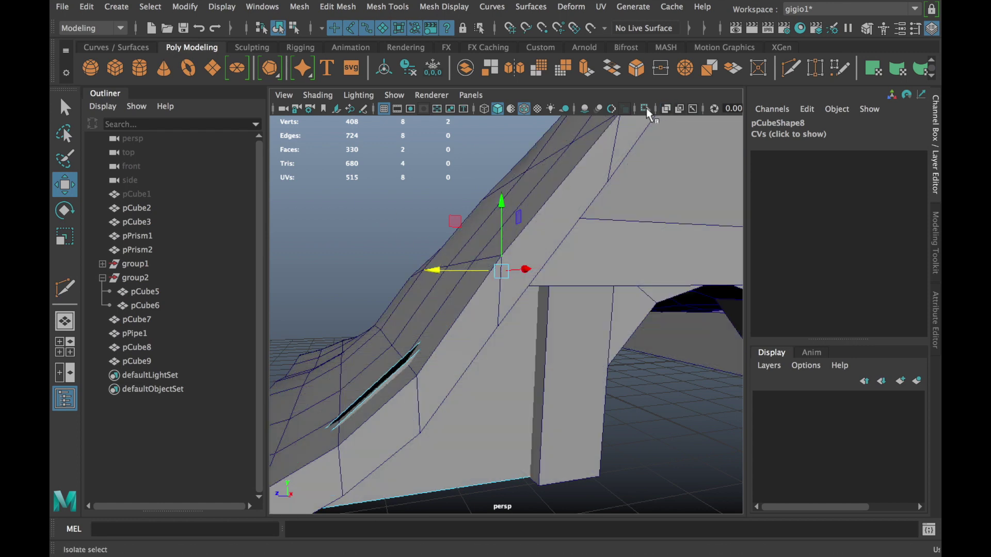
pyautogui.click(665, 109)
pyautogui.moveTo(522, 274)
pyautogui.keyDown('alt'); pyautogui.mouseDown()
pyautogui.moveTo(597, 284)
pyautogui.moveTo(498, 320)
pyautogui.moveTo(489, 339)
pyautogui.moveTo(516, 289)
pyautogui.mouseUp(); pyautogui.keyUp('alt')
pyautogui.click(546, 180)
pyautogui.moveTo(561, 182)
pyautogui.keyDown('alt'); pyautogui.mouseDown()
pyautogui.moveTo(542, 215)
pyautogui.moveTo(570, 210)
pyautogui.moveTo(481, 356)
pyautogui.moveTo(566, 297)
pyautogui.mouseUp(); pyautogui.keyUp('alt')
pyautogui.hotkey('alt', 'x')
pyautogui.click(495, 322)
# - Scale and move 14 pPipe1 vertices so the arch fits under the beam
pyautogui.press('e')
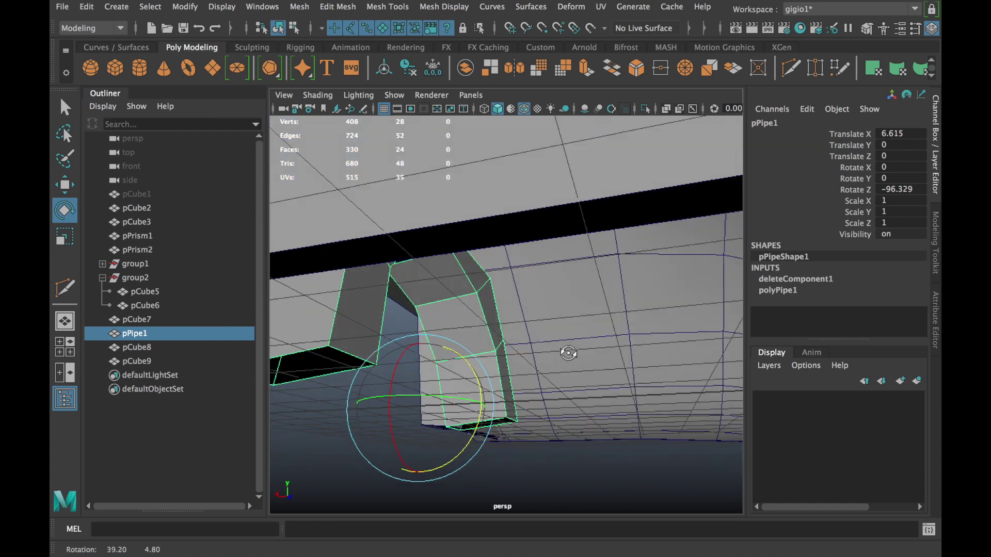
pyautogui.moveTo(475, 170); pyautogui.dragTo(409, 157, button='right')
pyautogui.keyDown('alt'); pyautogui.moveTo(482, 342); pyautogui.dragTo(594, 350); pyautogui.keyUp('alt')
pyautogui.click(666, 108)
pyautogui.scroll(-5, 645, 243)
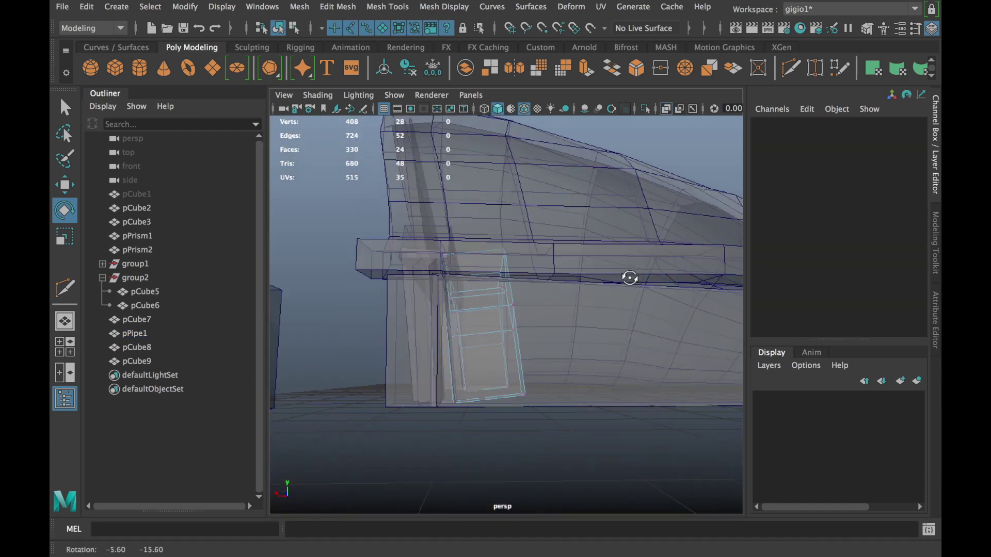
pyautogui.moveTo(481, 450); pyautogui.dragTo(481, 449)
pyautogui.press('r')
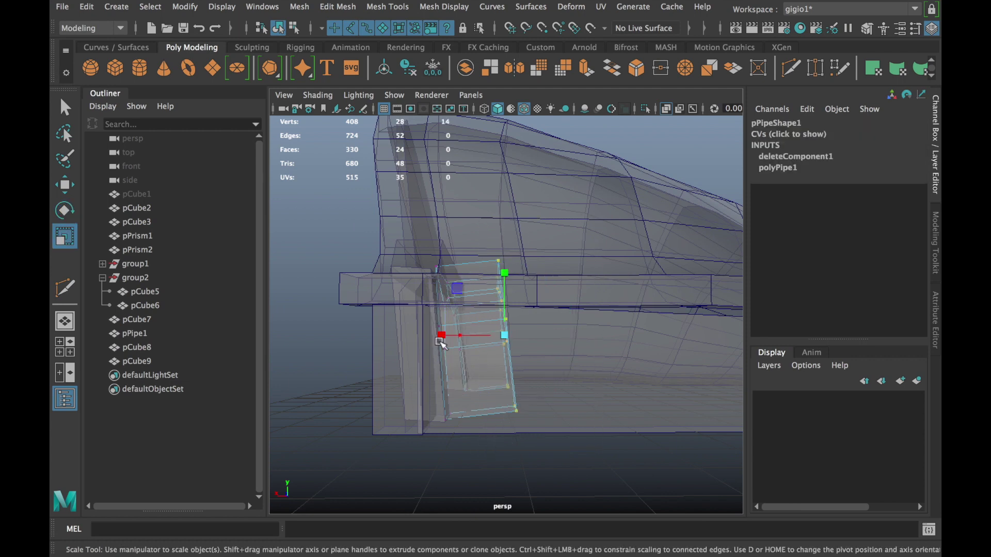
pyautogui.press('w')
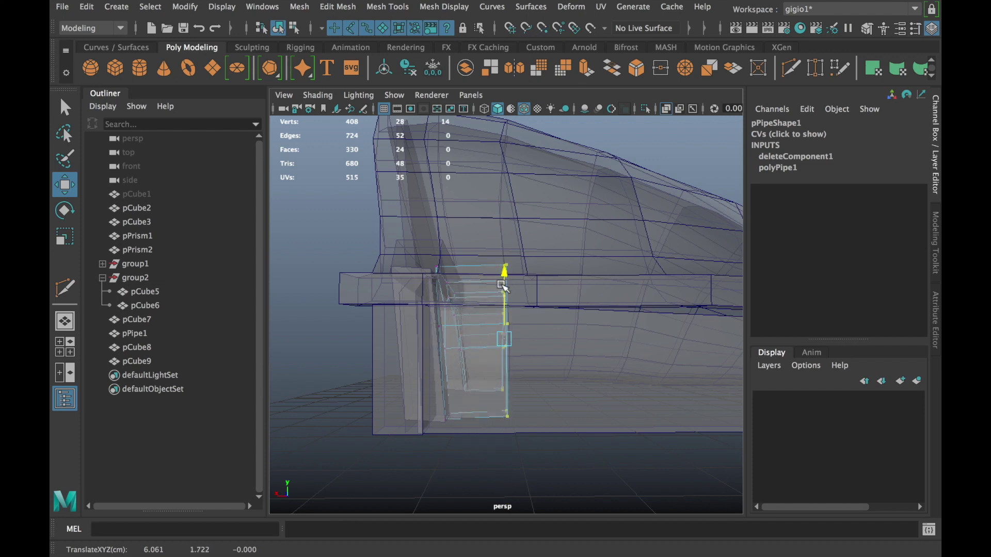
pyautogui.moveTo(517, 357)
pyautogui.keyDown('alt'); pyautogui.mouseDown()
pyautogui.moveTo(524, 354)
pyautogui.moveTo(498, 333)
pyautogui.moveTo(600, 389)
pyautogui.moveTo(630, 421)
pyautogui.mouseUp(); pyautogui.keyUp('alt')
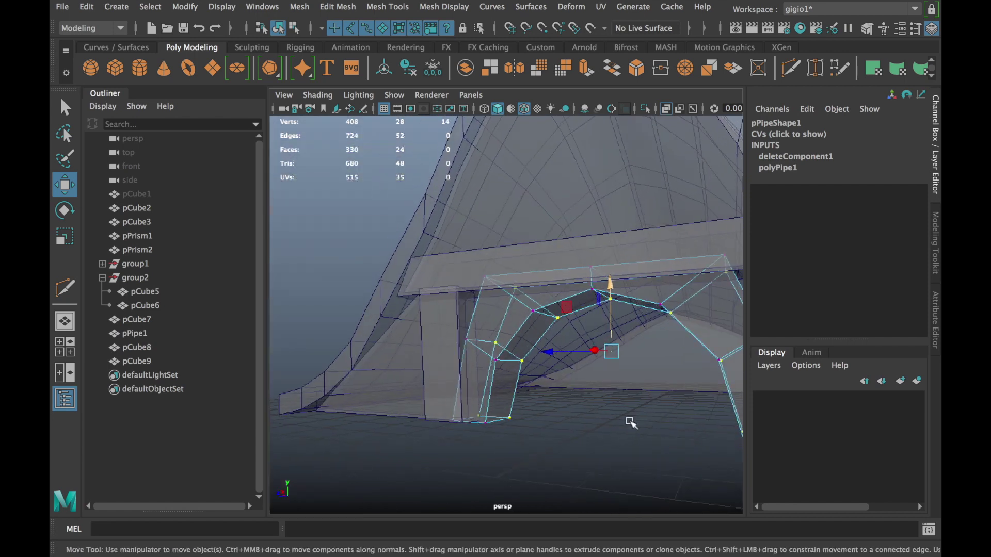
pyautogui.click(631, 421)
# - Select two vertices at the arch top and frame them in a front view
pyautogui.moveTo(654, 151)
pyautogui.keyDown('alt'); pyautogui.mouseDown()
pyautogui.moveTo(558, 380)
pyautogui.moveTo(599, 380)
pyautogui.moveTo(532, 397)
pyautogui.moveTo(586, 393)
pyautogui.moveTo(564, 398)
pyautogui.moveTo(593, 383)
pyautogui.moveTo(662, 386)
pyautogui.moveTo(604, 403)
pyautogui.moveTo(581, 314)
pyautogui.mouseUp(); pyautogui.keyUp('alt')
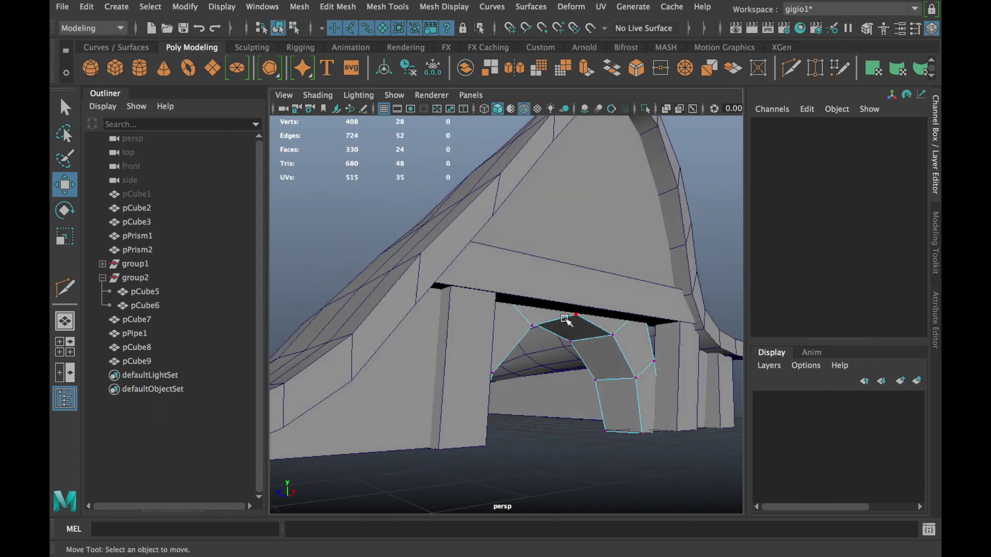
pyautogui.click(568, 317)
pyautogui.moveTo(568, 317)
pyautogui.keyDown('alt'); pyautogui.mouseDown(button='right')
pyautogui.moveTo(588, 343)
pyautogui.moveTo(537, 314)
pyautogui.mouseUp(button='right'); pyautogui.keyUp('alt')
pyautogui.keyDown('shift'); pyautogui.click(563, 329); pyautogui.keyUp('shift')
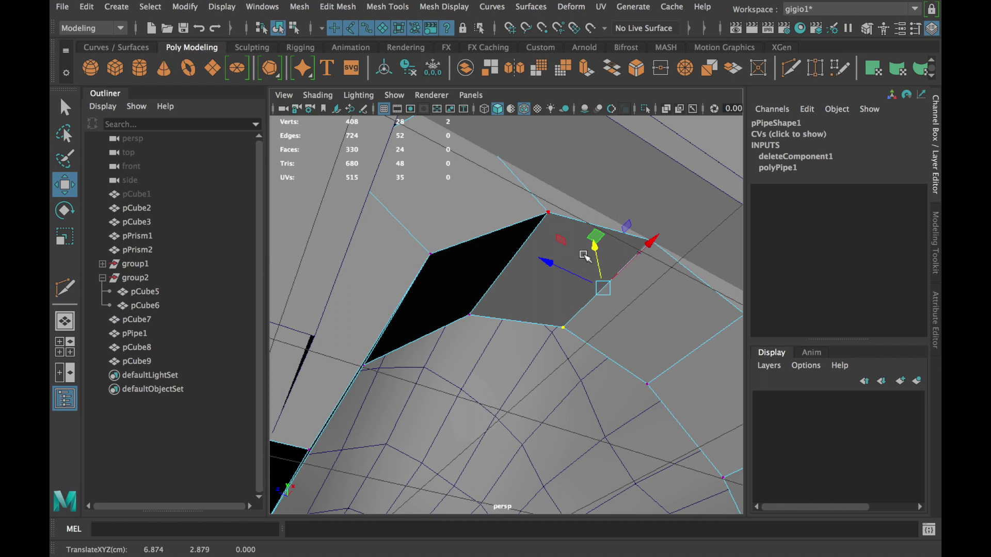
pyautogui.press('f')
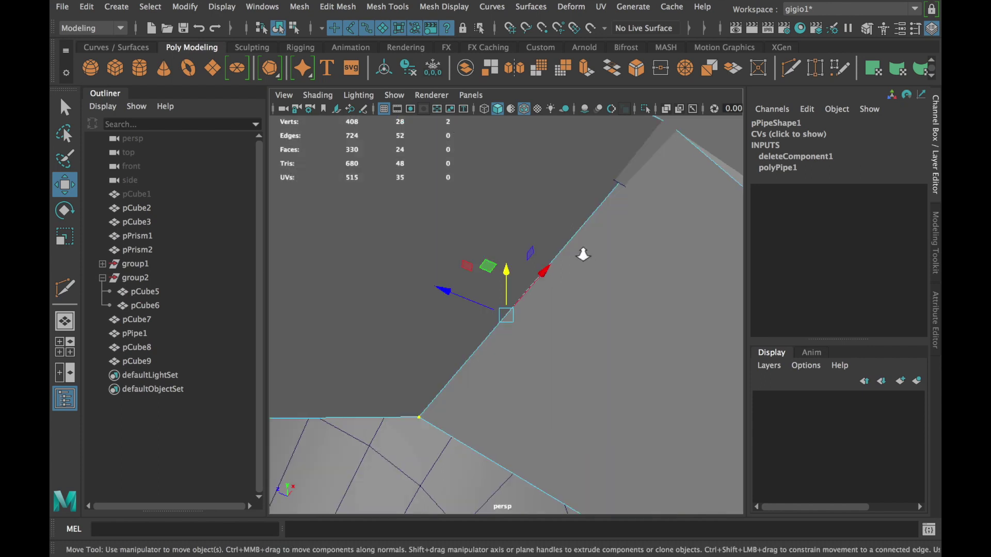
pyautogui.scroll(5, 583, 255)
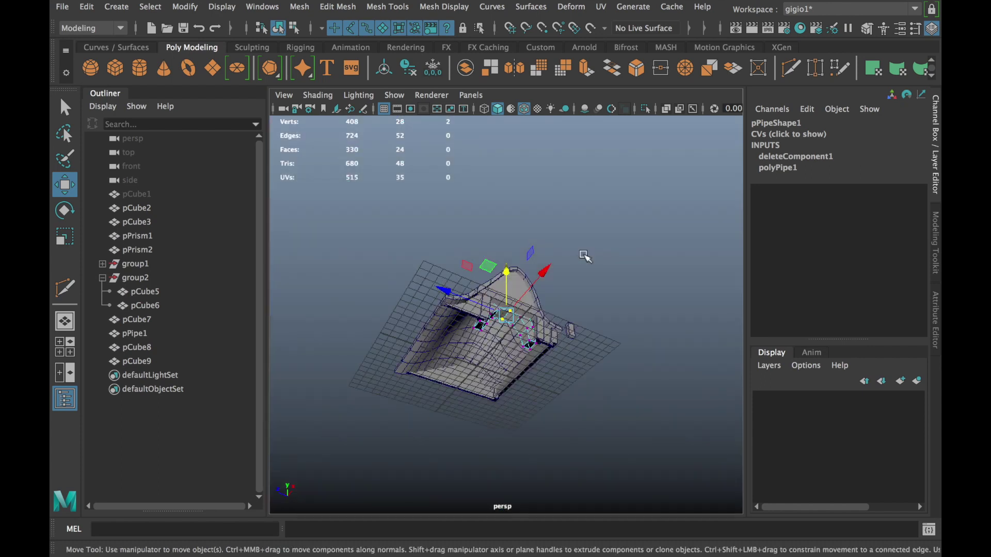
pyautogui.keyDown('alt'); pyautogui.moveTo(583, 254); pyautogui.dragTo(650, 248); pyautogui.keyUp('alt')
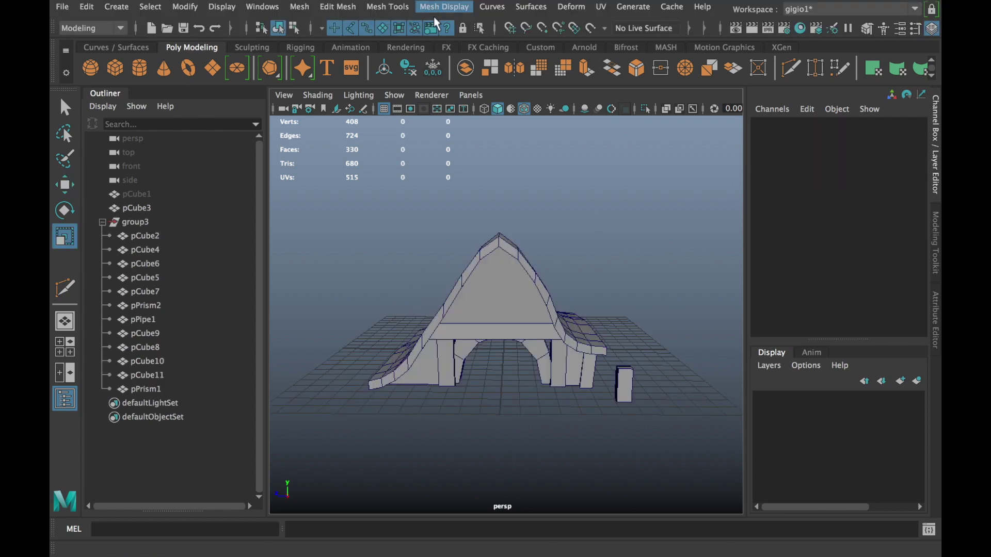
pyautogui.scroll(3, 520, 426)
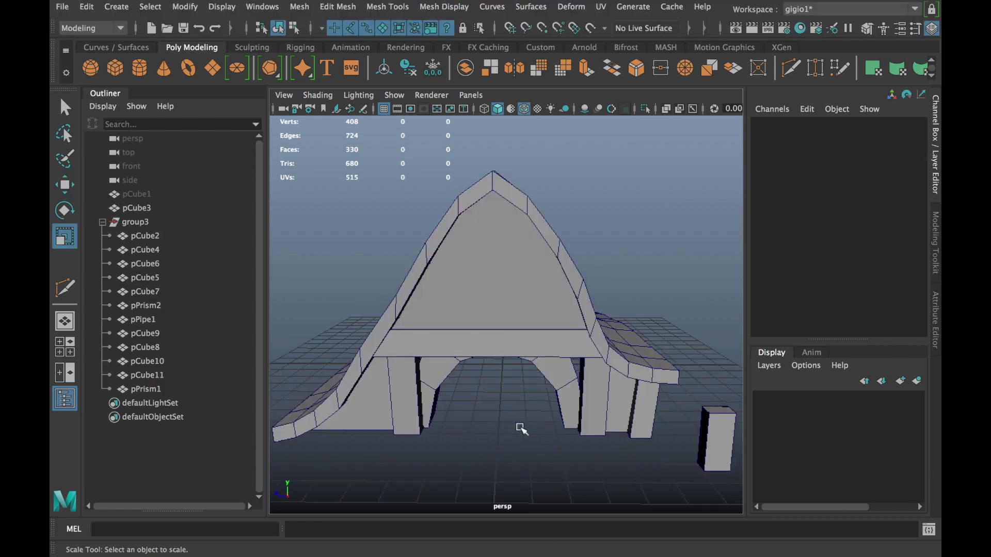
# - Flatten three pipe vertices into a vertical column and shift it right
pyautogui.scroll(3, 519, 391)
pyautogui.scroll(3, 560, 347)
pyautogui.click(559, 346)
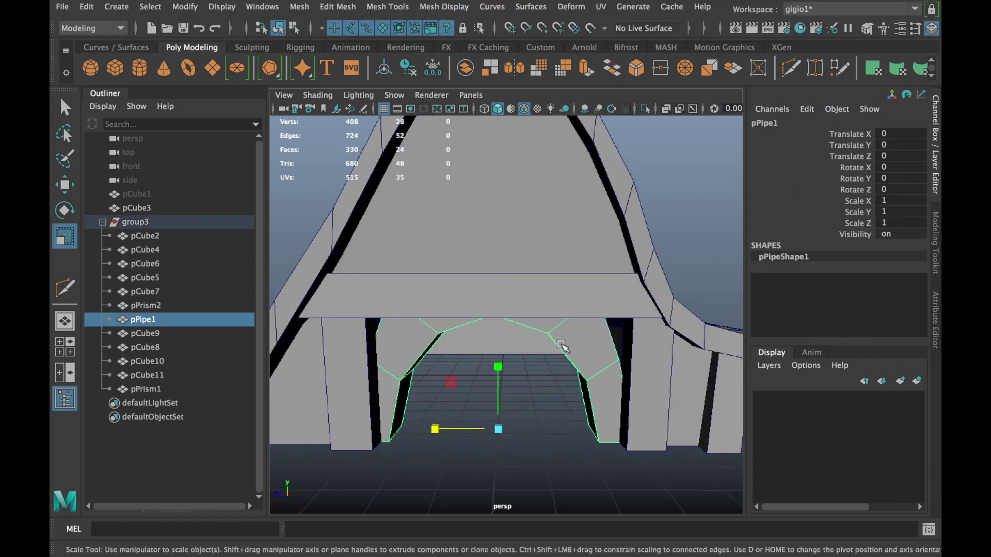
pyautogui.scroll(3, 560, 345)
pyautogui.click(667, 109)
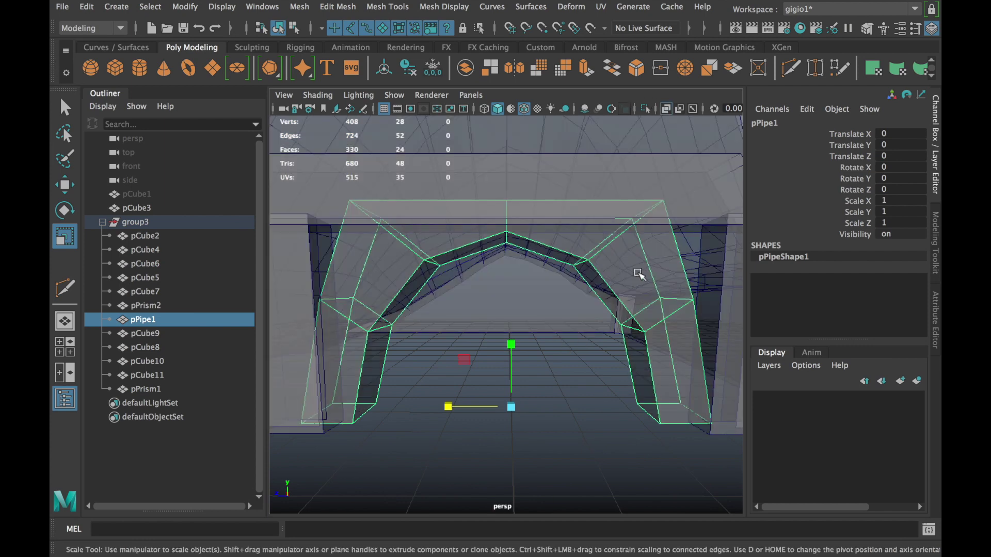
pyautogui.moveTo(629, 160); pyautogui.dragTo(562, 158, button='right')
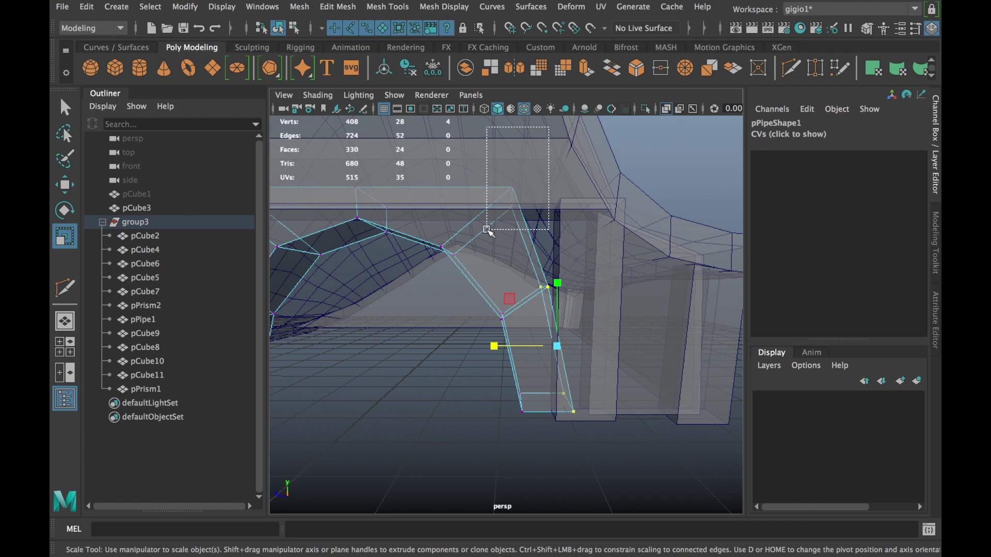
pyautogui.moveTo(495, 256); pyautogui.dragTo(709, 278)
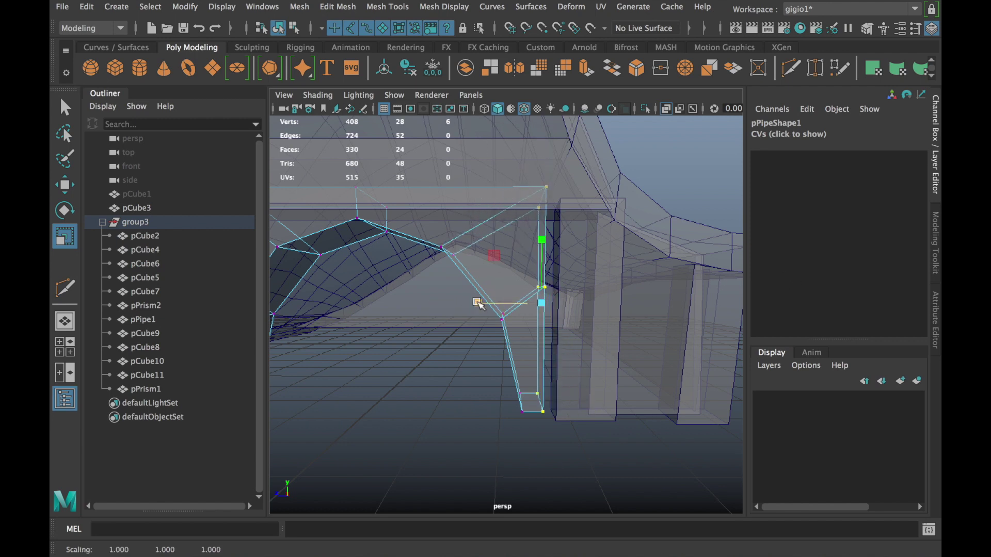
pyautogui.press('w')
pyautogui.moveTo(471, 303)
pyautogui.mouseDown()
pyautogui.moveTo(492, 302)
pyautogui.moveTo(393, 332)
pyautogui.moveTo(449, 305)
pyautogui.moveTo(579, 321)
pyautogui.mouseUp()
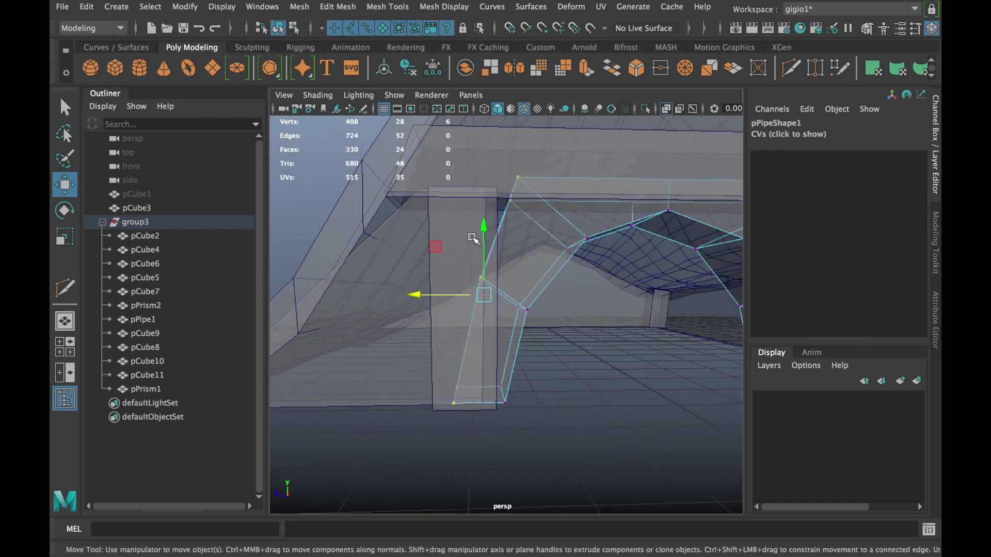
# - Scale the pipe leg vertices into a straight line and check the arch in opaque shading
pyautogui.press('r')
pyautogui.moveTo(420, 294)
pyautogui.mouseDown()
pyautogui.moveTo(467, 297)
pyautogui.moveTo(416, 297)
pyautogui.moveTo(327, 327)
pyautogui.moveTo(460, 343)
pyautogui.moveTo(398, 343)
pyautogui.moveTo(382, 320)
pyautogui.moveTo(430, 265)
pyautogui.moveTo(498, 299)
pyautogui.moveTo(469, 313)
pyautogui.moveTo(503, 378)
pyautogui.moveTo(301, 265)
pyautogui.mouseUp()
pyautogui.press('w')
pyautogui.keyDown('alt'); pyautogui.moveTo(442, 319); pyautogui.dragTo(480, 292); pyautogui.keyUp('alt')
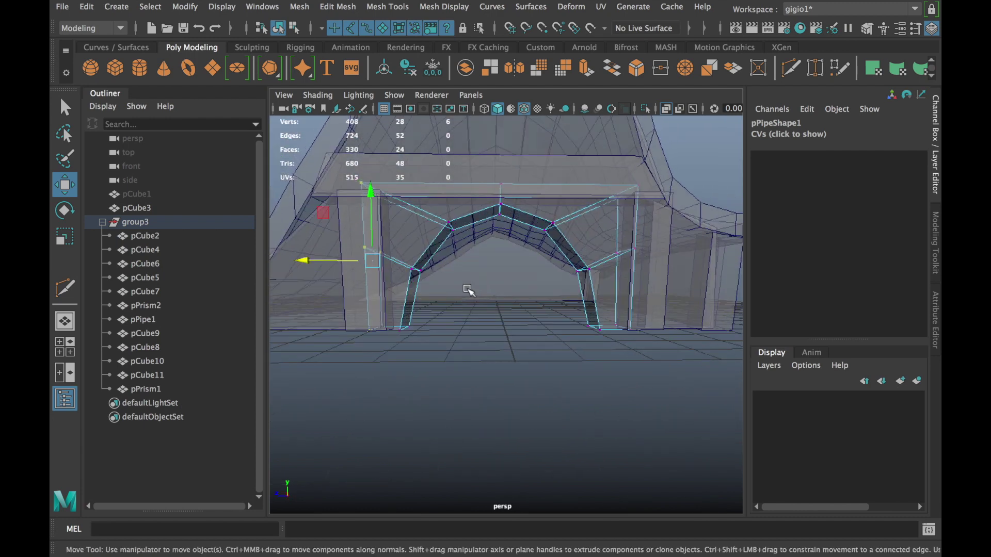
pyautogui.hotkey('alt', 'x')
pyautogui.click(413, 289)
pyautogui.keyDown('alt'); pyautogui.moveTo(413, 289); pyautogui.dragTo(409, 347); pyautogui.keyUp('alt')
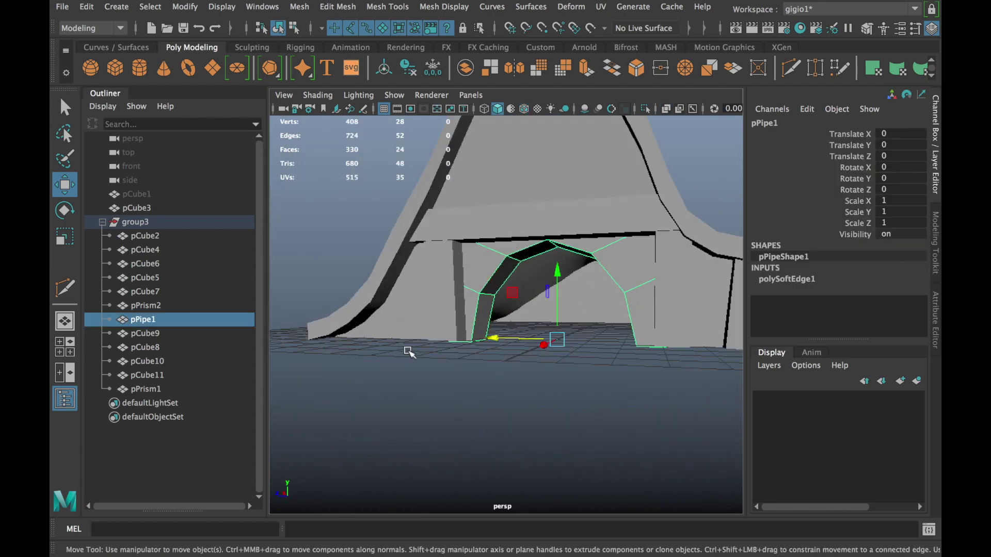
# - Create cube pCube12, move it along X into the arch, and squash it flat
pyautogui.click(436, 304)
pyautogui.moveTo(436, 303)
pyautogui.keyDown('alt'); pyautogui.mouseDown()
pyautogui.moveTo(473, 309)
pyautogui.moveTo(449, 310)
pyautogui.moveTo(461, 320)
pyautogui.mouseUp(); pyautogui.keyUp('alt')
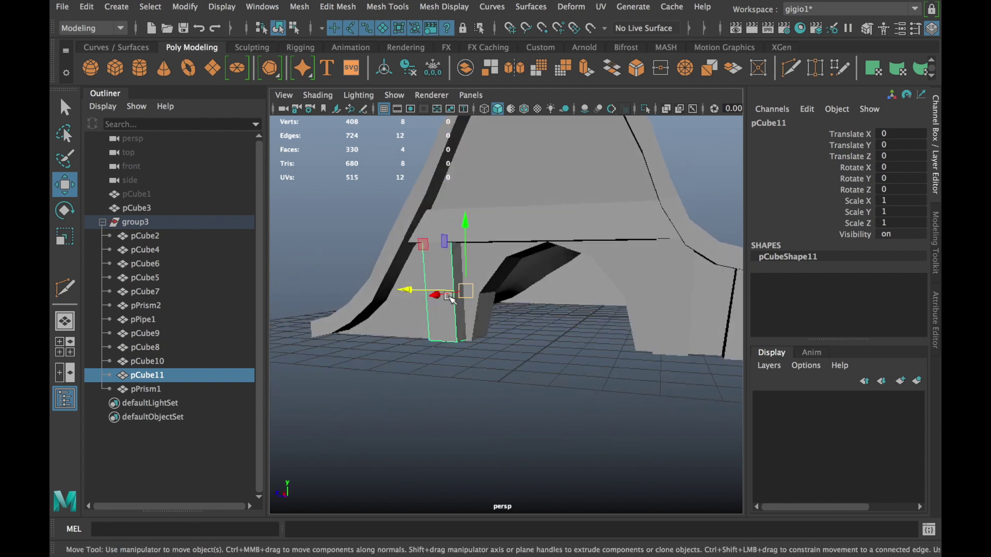
pyautogui.click(121, 70)
pyautogui.moveTo(568, 335)
pyautogui.mouseDown()
pyautogui.moveTo(457, 343)
pyautogui.moveTo(543, 370)
pyautogui.moveTo(547, 325)
pyautogui.moveTo(439, 328)
pyautogui.mouseUp()
pyautogui.press('r')
pyautogui.moveTo(555, 266); pyautogui.dragTo(571, 210)
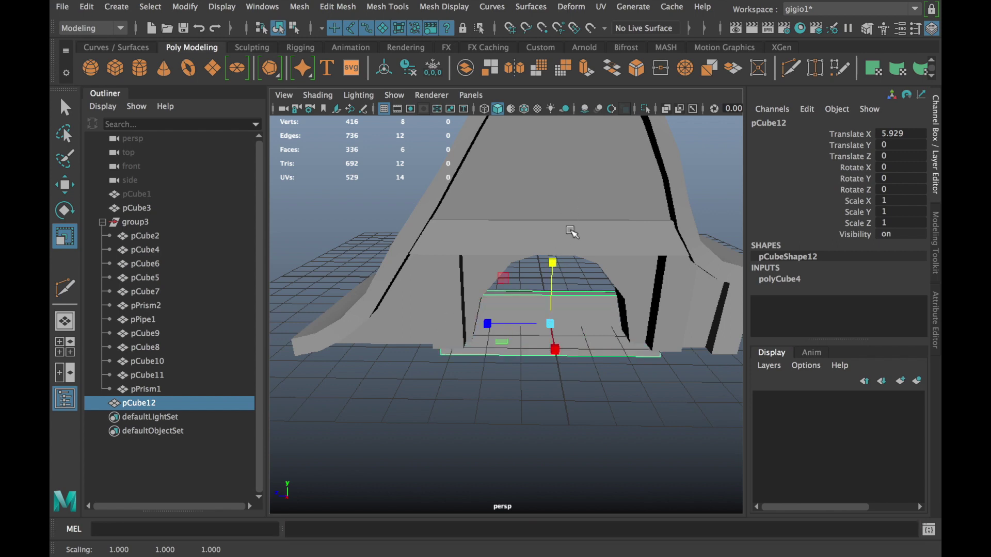
# - Scale and move pCube12 into a thin upright panel within the arch opening
pyautogui.press('w')
pyautogui.moveTo(553, 255)
pyautogui.mouseDown()
pyautogui.moveTo(560, 232)
pyautogui.moveTo(552, 289)
pyautogui.mouseUp()
pyautogui.scroll(3, 563, 316)
pyautogui.press('r')
pyautogui.moveTo(533, 321)
pyautogui.mouseDown()
pyautogui.moveTo(713, 332)
pyautogui.moveTo(491, 358)
pyautogui.moveTo(546, 338)
pyautogui.moveTo(464, 365)
pyautogui.moveTo(391, 372)
pyautogui.moveTo(475, 361)
pyautogui.mouseUp()
pyautogui.click(490, 357)
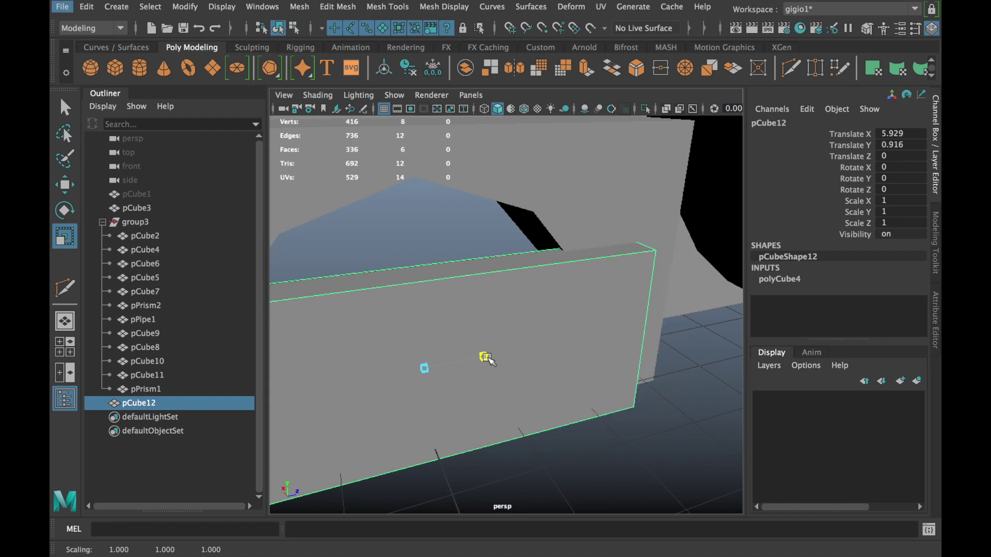
pyautogui.press('w')
pyautogui.moveTo(412, 332)
pyautogui.mouseDown()
pyautogui.moveTo(401, 338)
pyautogui.moveTo(575, 288)
pyautogui.moveTo(482, 287)
pyautogui.moveTo(664, 262)
pyautogui.moveTo(601, 288)
pyautogui.moveTo(542, 289)
pyautogui.moveTo(463, 277)
pyautogui.moveTo(482, 261)
pyautogui.moveTo(302, 232)
pyautogui.mouseUp()
pyautogui.press('r')
pyautogui.moveTo(440, 292)
pyautogui.mouseDown()
pyautogui.moveTo(389, 327)
pyautogui.moveTo(496, 237)
pyautogui.moveTo(494, 206)
pyautogui.moveTo(385, 214)
pyautogui.moveTo(498, 225)
pyautogui.moveTo(534, 215)
pyautogui.mouseUp()
pyautogui.press('w')
pyautogui.press('e')
pyautogui.press('r')
# - Raise the panel's top face, then nudge the whole panel along X
pyautogui.moveTo(534, 216); pyautogui.dragTo(540, 195, button='right')
pyautogui.click(537, 208)
pyautogui.press('w')
pyautogui.moveTo(526, 150); pyautogui.dragTo(528, 117)
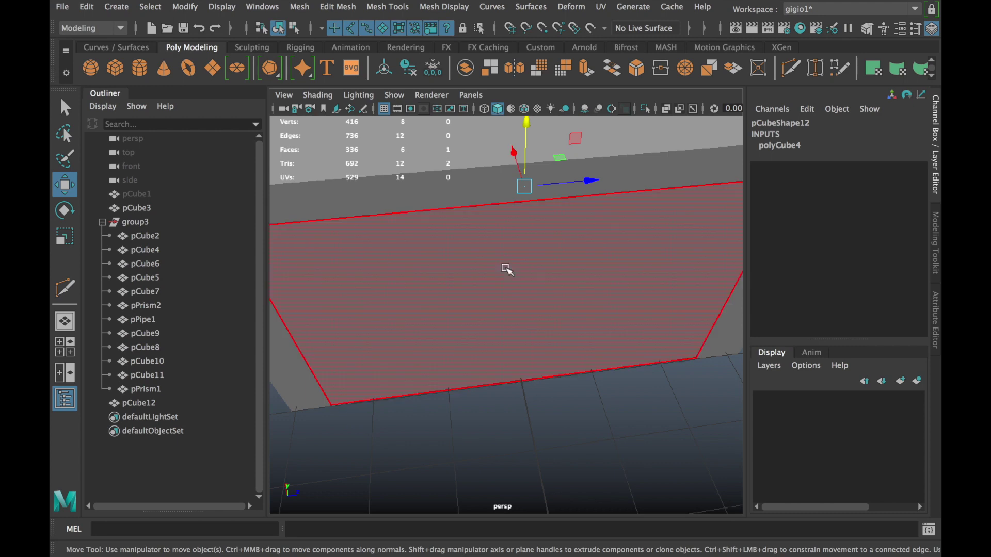
pyautogui.moveTo(508, 172); pyautogui.dragTo(571, 137, button='right')
pyautogui.moveTo(525, 275)
pyautogui.keyDown('alt'); pyautogui.mouseDown()
pyautogui.moveTo(564, 212)
pyautogui.moveTo(591, 249)
pyautogui.moveTo(654, 281)
pyautogui.moveTo(611, 265)
pyautogui.mouseUp(); pyautogui.keyUp('alt')
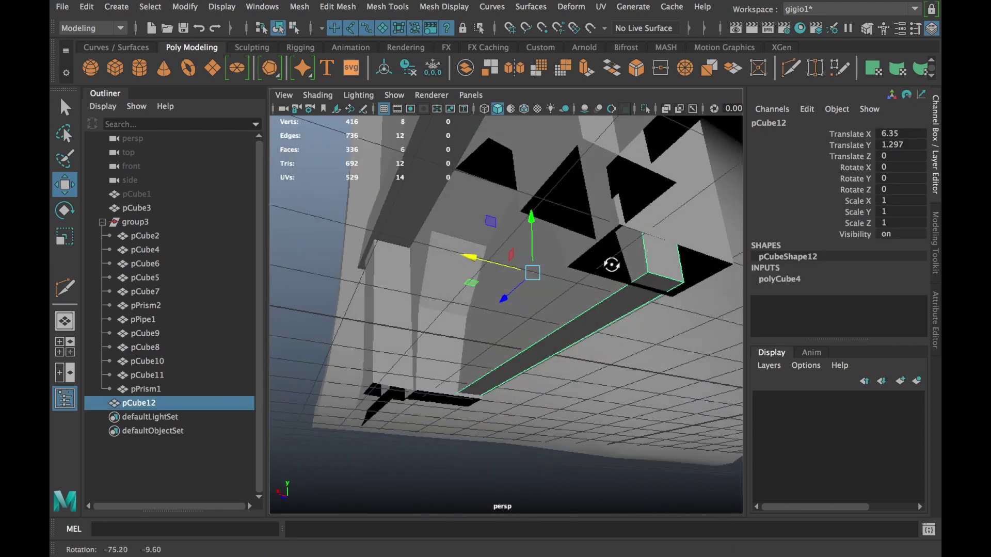
pyautogui.moveTo(611, 264); pyautogui.dragTo(627, 289, button='middle')
pyautogui.moveTo(627, 289)
pyautogui.keyDown('alt'); pyautogui.mouseDown()
pyautogui.moveTo(633, 330)
pyautogui.moveTo(642, 330)
pyautogui.mouseUp(); pyautogui.keyUp('alt')
pyautogui.moveTo(569, 235)
pyautogui.keyDown('alt'); pyautogui.mouseDown()
pyautogui.moveTo(571, 243)
pyautogui.moveTo(587, 237)
pyautogui.moveTo(568, 237)
pyautogui.moveTo(549, 264)
pyautogui.mouseUp(); pyautogui.keyUp('alt')
# - Insert a vertical edge loop across the isolated pCube12 panel with Multi-Cut
pyautogui.click(644, 108)
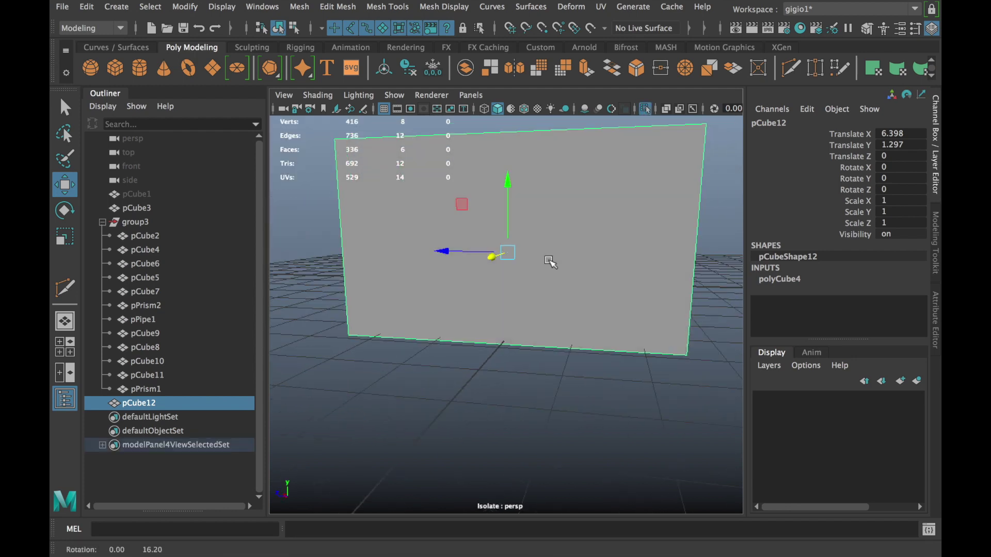
pyautogui.keyDown('shift'); pyautogui.moveTo(551, 256); pyautogui.dragTo(523, 343, button='right'); pyautogui.keyUp('shift')
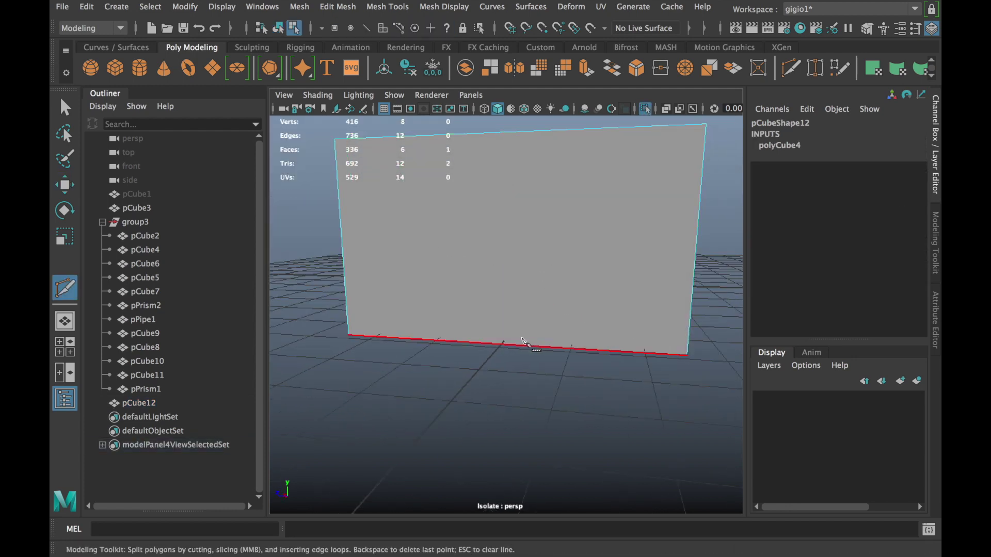
pyautogui.keyDown('ctrl'); pyautogui.click(481, 344); pyautogui.keyUp('ctrl')
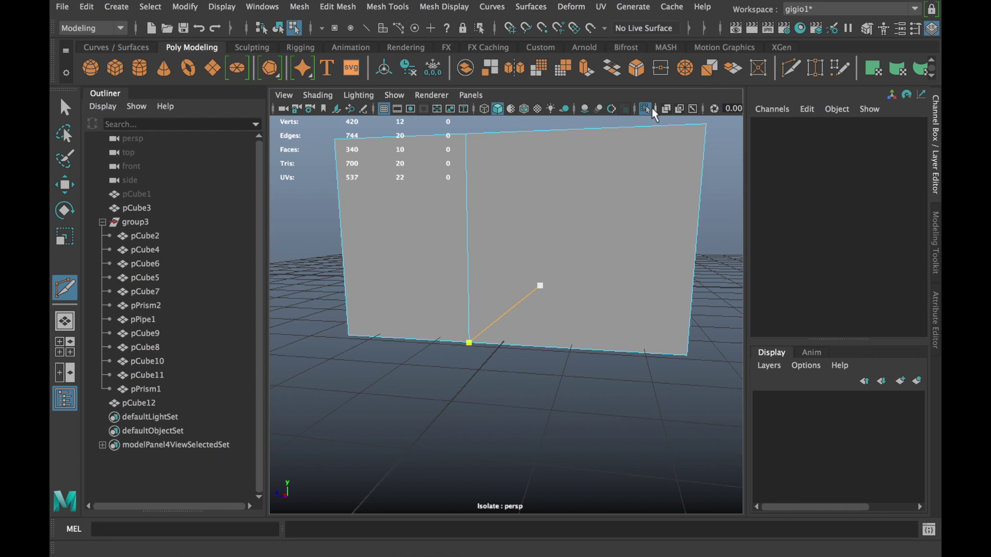
pyautogui.press('w')
pyautogui.click(645, 108)
# - Select the new vertical edge in Edge mode and isolate the panel
pyautogui.keyDown('alt'); pyautogui.moveTo(575, 239); pyautogui.dragTo(536, 244, button='right'); pyautogui.keyUp('alt')
pyautogui.keyDown('alt'); pyautogui.moveTo(536, 243); pyautogui.dragTo(531, 244); pyautogui.keyUp('alt')
pyautogui.moveTo(404, 237); pyautogui.dragTo(412, 183, button='right')
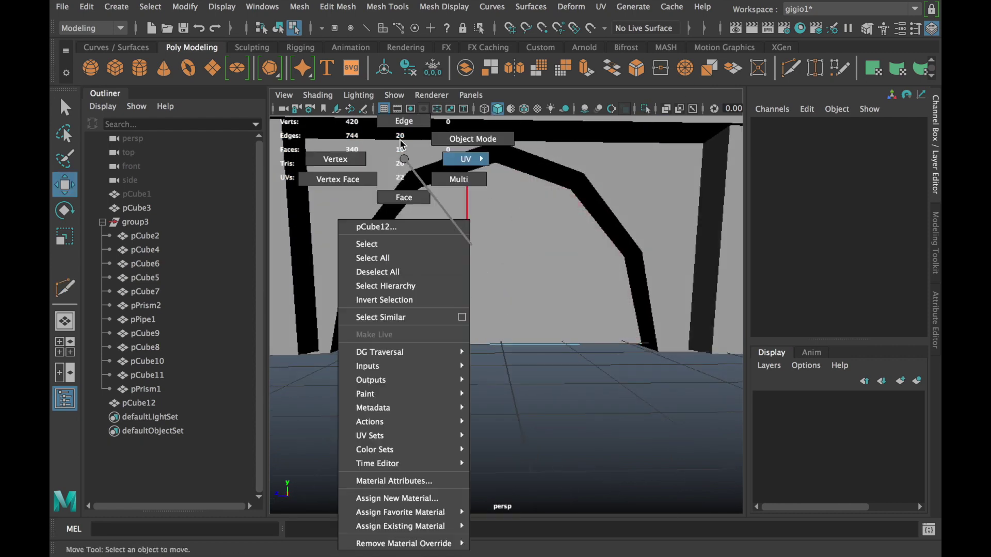
pyautogui.moveTo(404, 241); pyautogui.dragTo(517, 223, button='right')
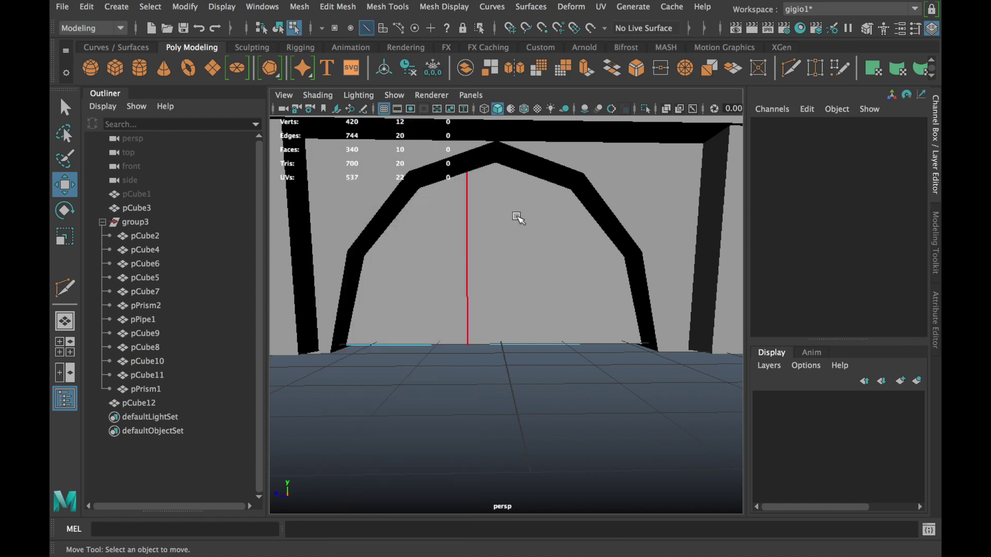
pyautogui.click(466, 241)
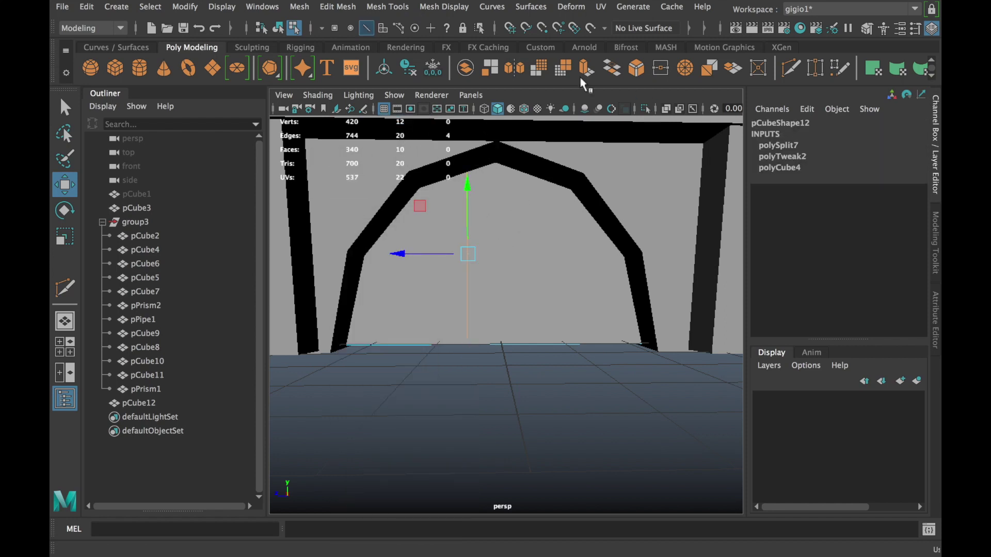
pyautogui.click(643, 110)
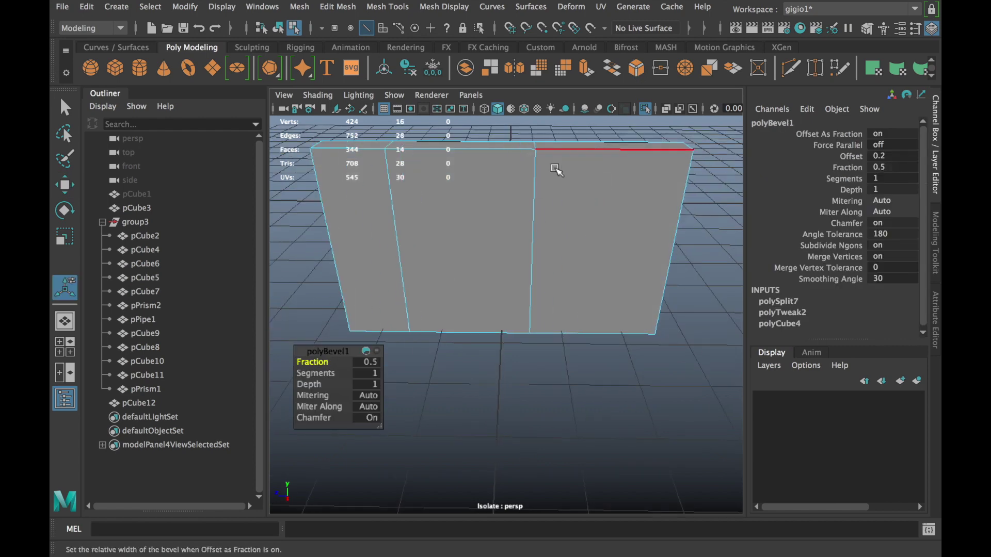
# - Review the 0.5-fraction bevel in and out of isolation, then begin a new wall cut
pyautogui.click(645, 108)
pyautogui.moveTo(575, 206)
pyautogui.keyDown('alt'); pyautogui.mouseDown()
pyautogui.moveTo(459, 197)
pyautogui.moveTo(377, 221)
pyautogui.moveTo(594, 247)
pyautogui.moveTo(655, 232)
pyautogui.moveTo(636, 233)
pyautogui.mouseUp(); pyautogui.keyUp('alt')
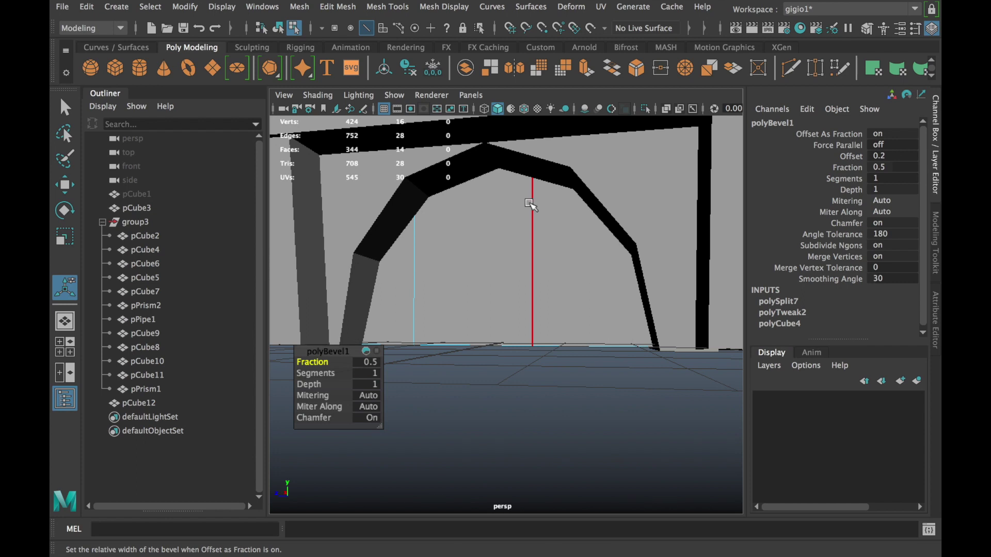
pyautogui.keyDown('alt'); pyautogui.moveTo(576, 219); pyautogui.dragTo(537, 218); pyautogui.keyUp('alt')
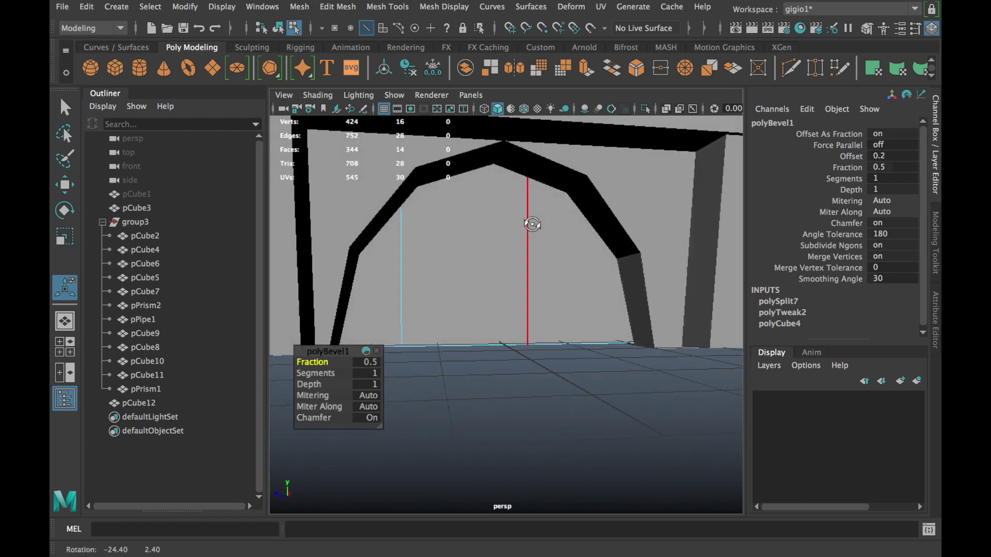
pyautogui.click(645, 106)
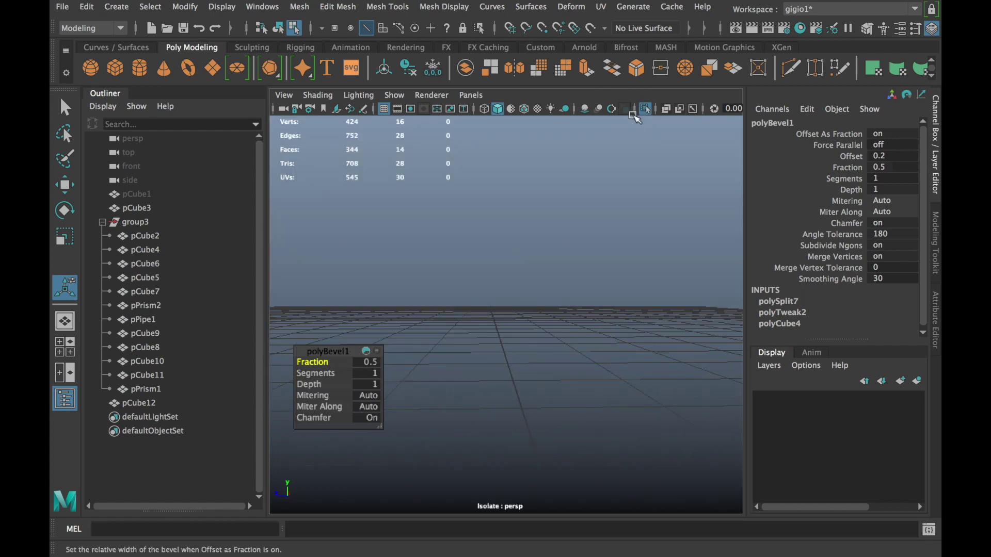
pyautogui.keyDown('alt'); pyautogui.moveTo(504, 261); pyautogui.dragTo(493, 262); pyautogui.keyUp('alt')
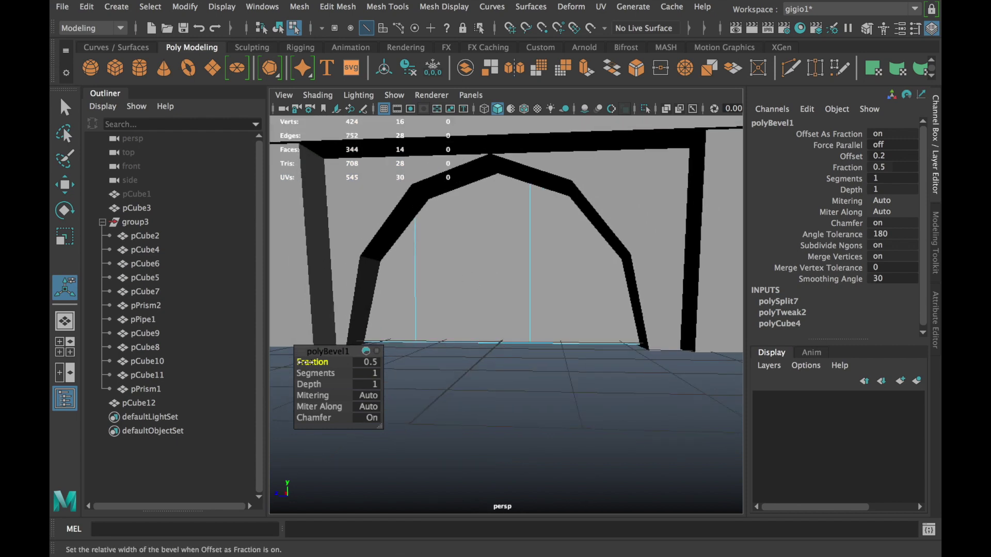
pyautogui.moveTo(428, 170); pyautogui.dragTo(525, 143, button='right')
pyautogui.click(646, 106)
pyautogui.moveTo(547, 225)
pyautogui.keyDown('alt'); pyautogui.mouseDown()
pyautogui.moveTo(565, 226)
pyautogui.moveTo(559, 197)
pyautogui.mouseUp(); pyautogui.keyUp('alt')
pyautogui.keyDown('shift'); pyautogui.moveTo(560, 197); pyautogui.dragTo(353, 199, button='right'); pyautogui.keyUp('shift')
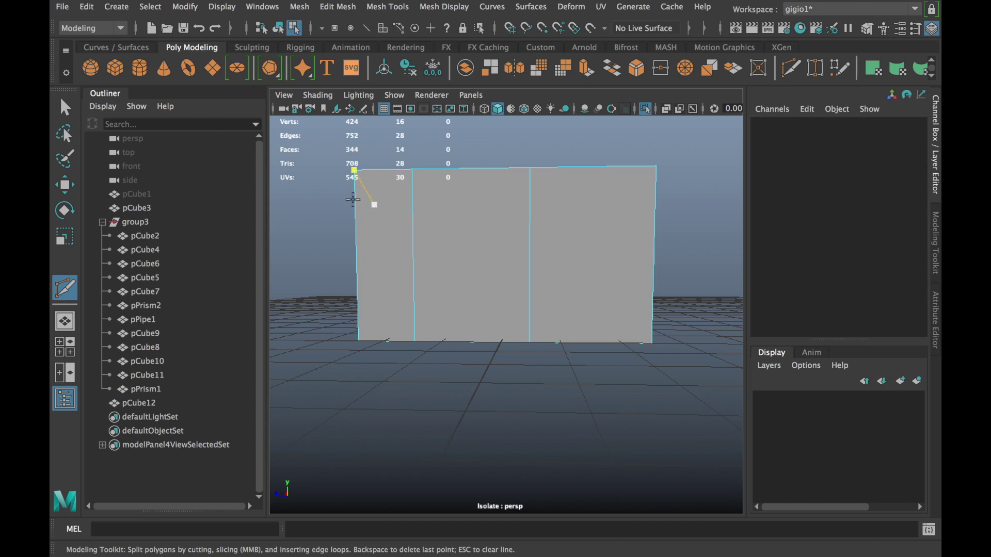
# - Finish the horizontal cut near the panel top and select a vertical edge
pyautogui.press('w')
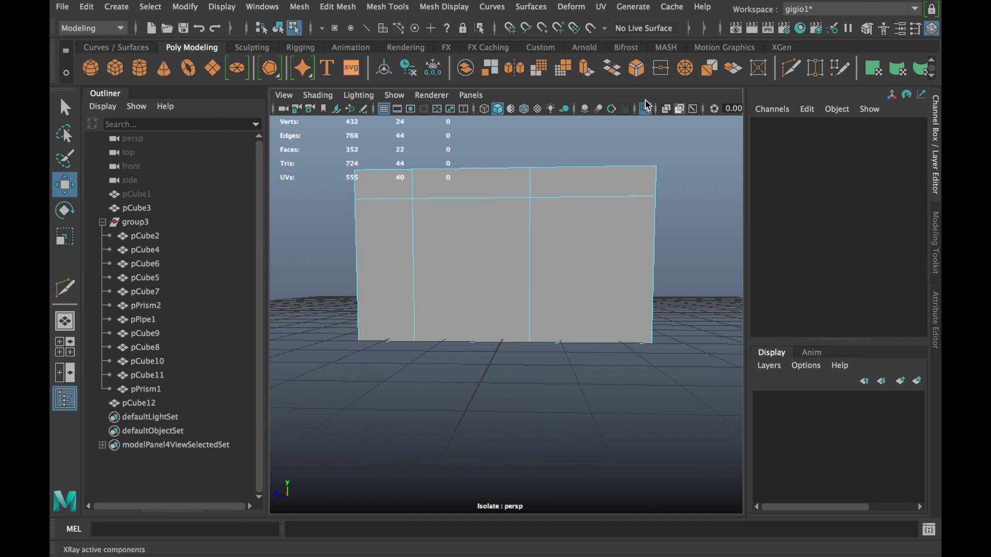
pyautogui.click(646, 106)
pyautogui.click(437, 265)
pyautogui.press('F10')
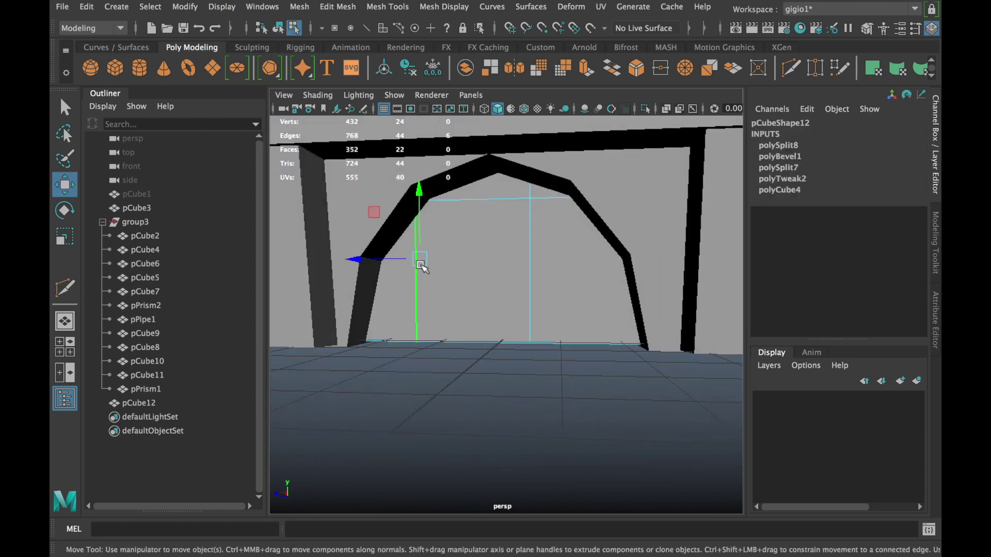
pyautogui.click(652, 110)
# - Slide the vertical edge along X and view the wall from an oblique angle
pyautogui.moveTo(373, 252); pyautogui.dragTo(369, 253)
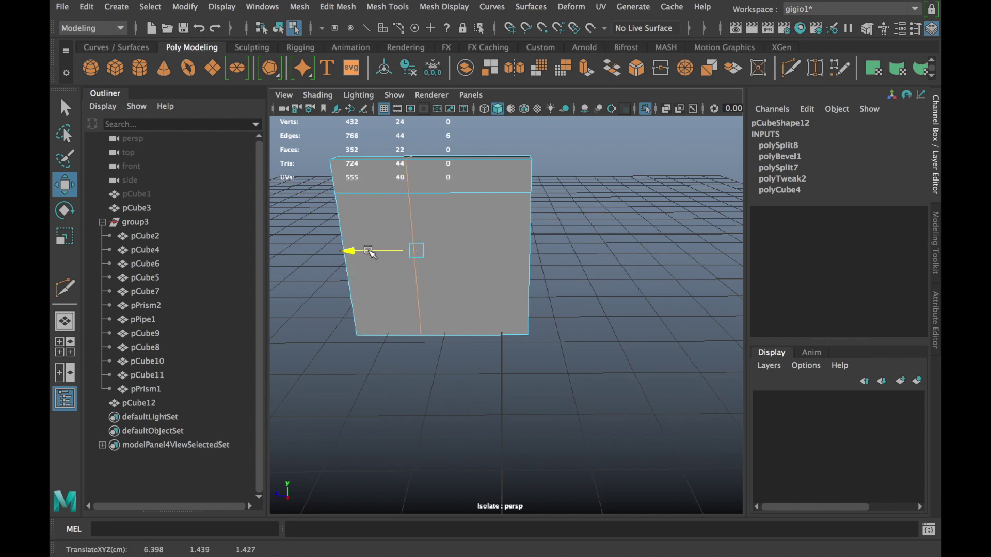
pyautogui.click(646, 109)
pyautogui.click(365, 256)
pyautogui.keyDown('alt'); pyautogui.moveTo(370, 252); pyautogui.dragTo(420, 194); pyautogui.keyUp('alt')
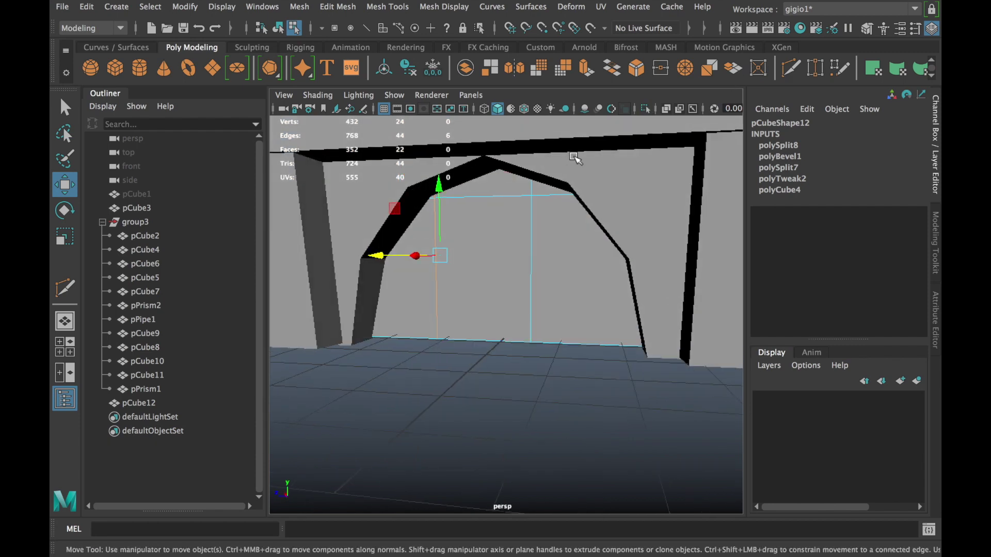
pyautogui.scroll(5, 505, 239)
pyautogui.keyDown('alt'); pyautogui.moveTo(505, 239); pyautogui.dragTo(479, 301); pyautogui.keyUp('alt')
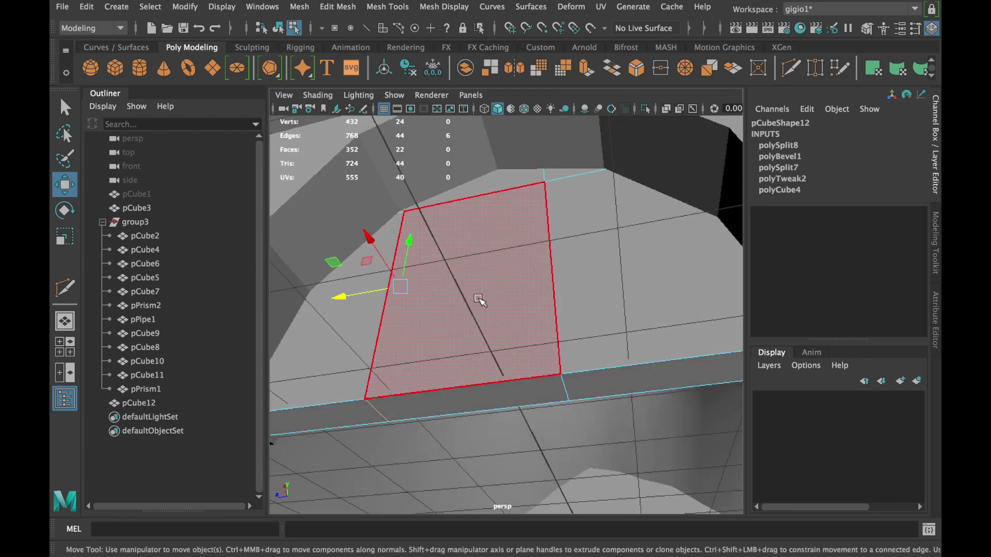
# - Delete the lower-strip faces of pCube12 to open the doorway hole
pyautogui.press('Delete')
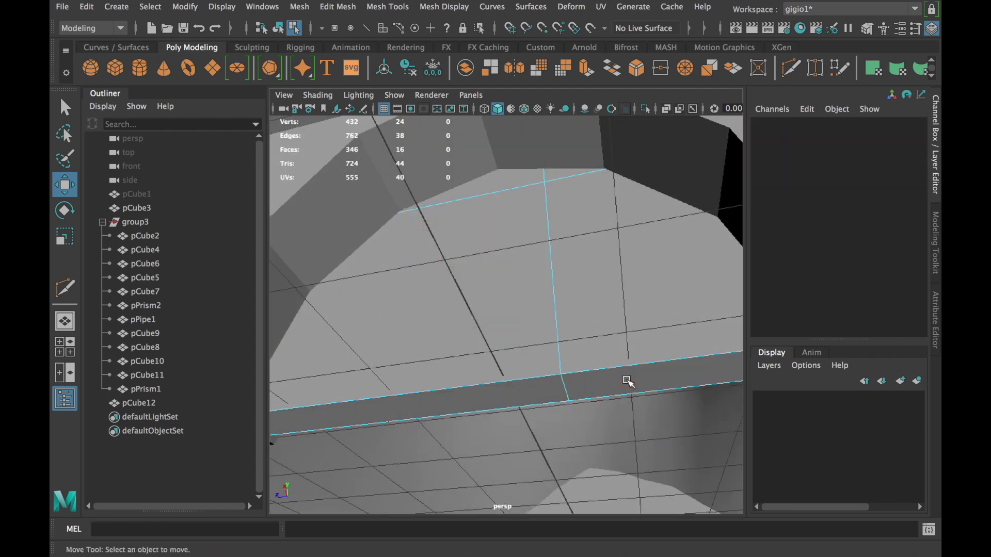
pyautogui.click(612, 382)
pyautogui.press('Delete')
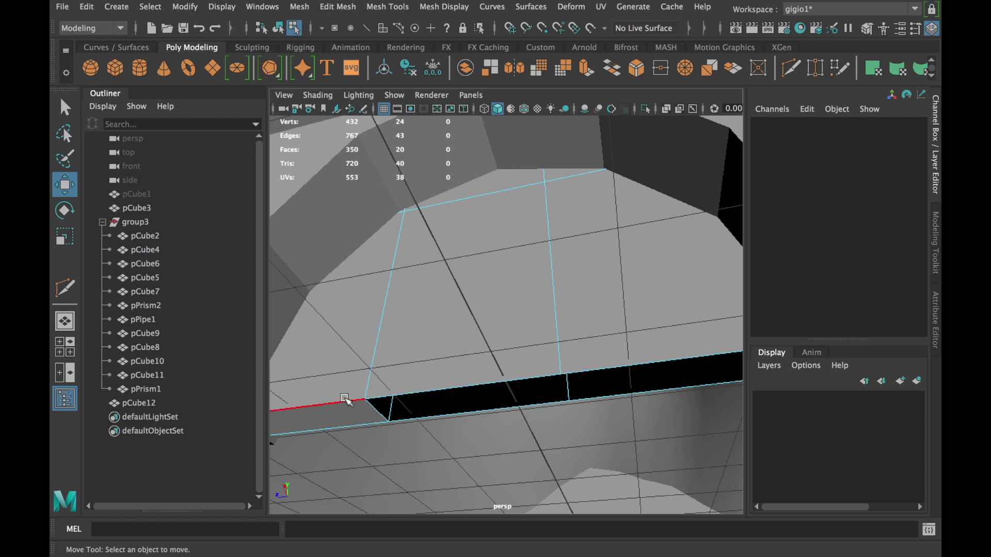
pyautogui.moveTo(513, 293)
pyautogui.keyDown('alt'); pyautogui.mouseDown()
pyautogui.moveTo(566, 286)
pyautogui.moveTo(466, 298)
pyautogui.mouseUp(); pyautogui.keyUp('alt')
pyautogui.moveTo(506, 255)
pyautogui.keyDown('alt'); pyautogui.mouseDown()
pyautogui.moveTo(508, 274)
pyautogui.moveTo(516, 262)
pyautogui.mouseUp(); pyautogui.keyUp('alt')
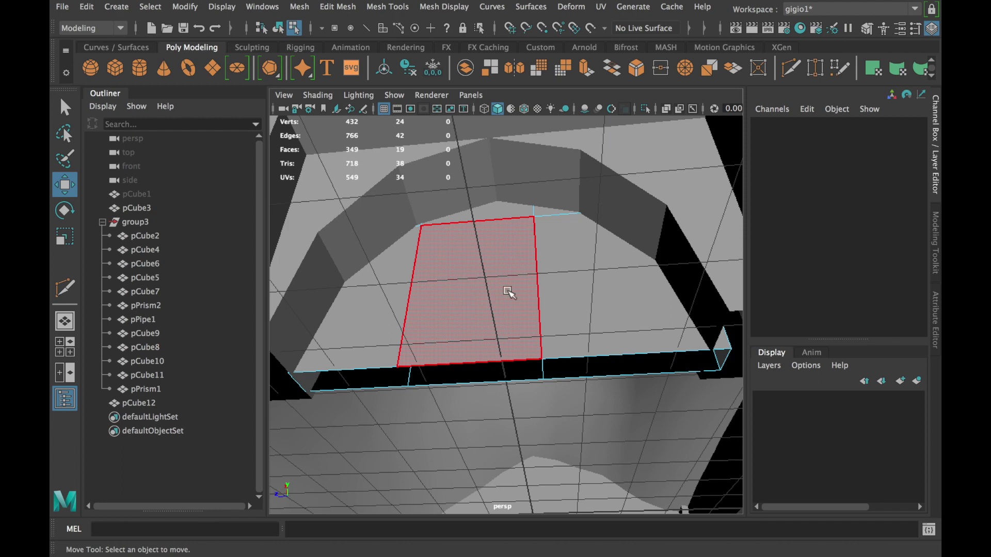
pyautogui.press('Delete')
# - Bridge three pairs of facing opening edges with 0 divisions, then return pCube12 to object mode
pyautogui.moveTo(481, 301)
pyautogui.keyDown('alt'); pyautogui.mouseDown()
pyautogui.moveTo(507, 336)
pyautogui.moveTo(436, 123)
pyautogui.mouseUp(); pyautogui.keyUp('alt')
pyautogui.click(473, 147)
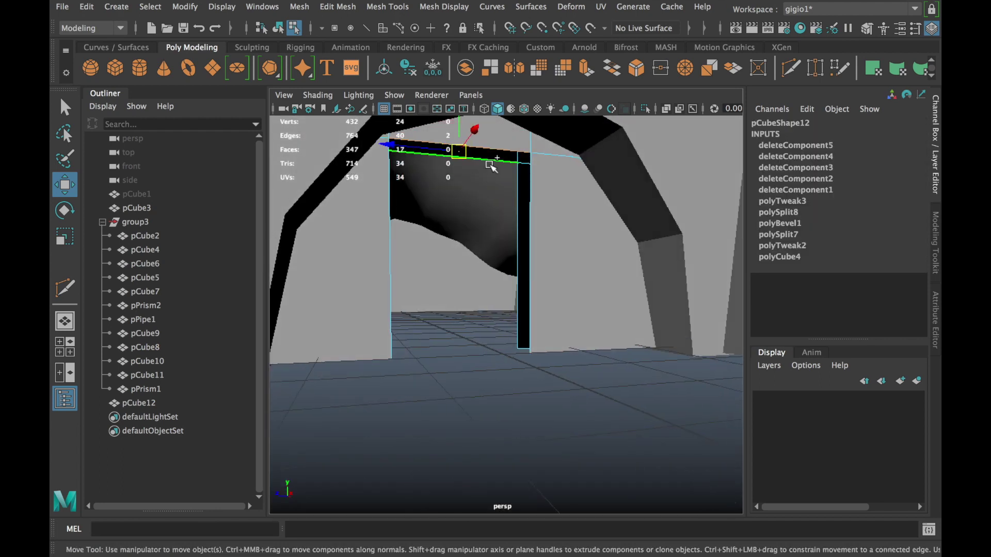
pyautogui.click(611, 67)
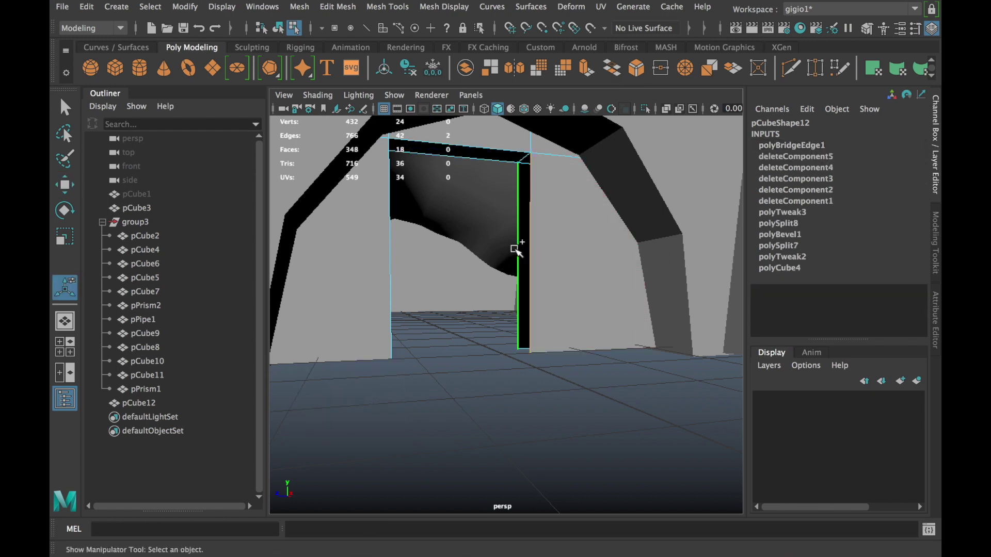
pyautogui.click(611, 67)
pyautogui.keyDown('alt'); pyautogui.moveTo(420, 265); pyautogui.dragTo(420, 270); pyautogui.keyUp('alt')
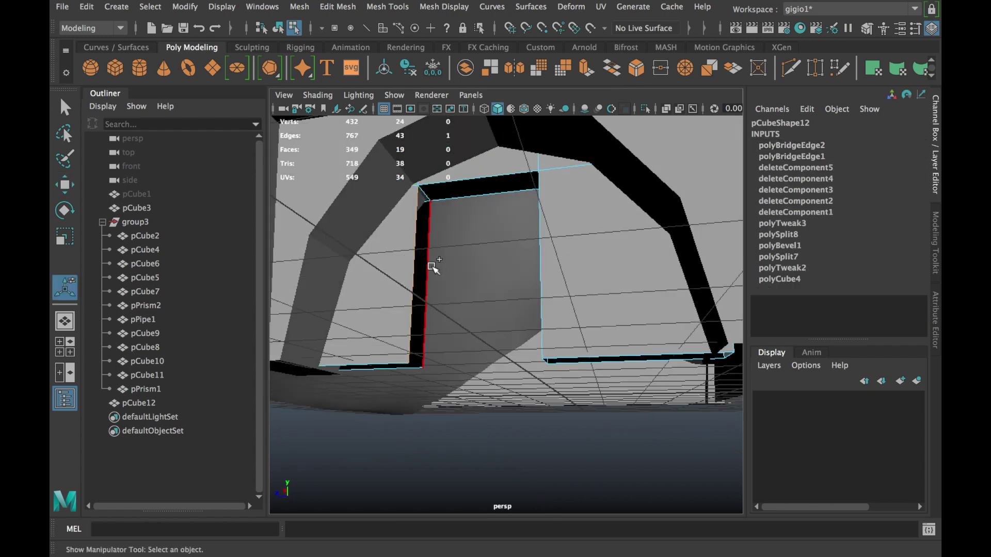
pyautogui.click(616, 73)
pyautogui.keyDown('alt'); pyautogui.moveTo(566, 137); pyautogui.dragTo(499, 322); pyautogui.keyUp('alt')
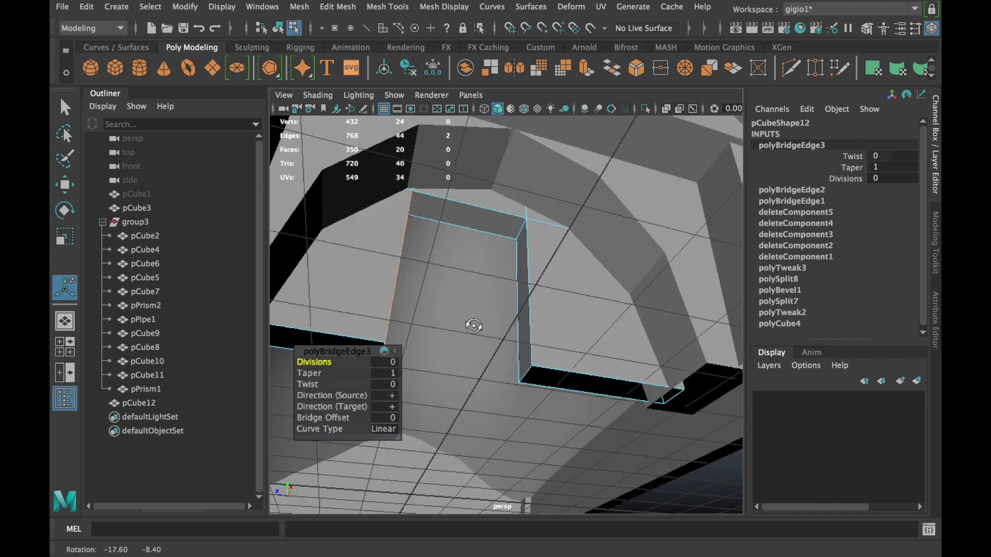
pyautogui.moveTo(630, 158); pyautogui.dragTo(664, 97, button='right')
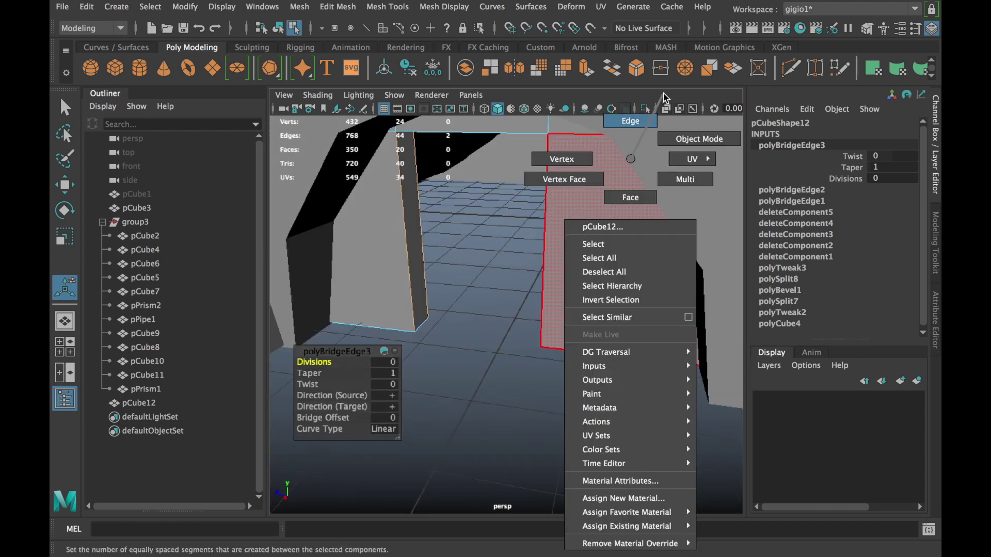
pyautogui.click(645, 108)
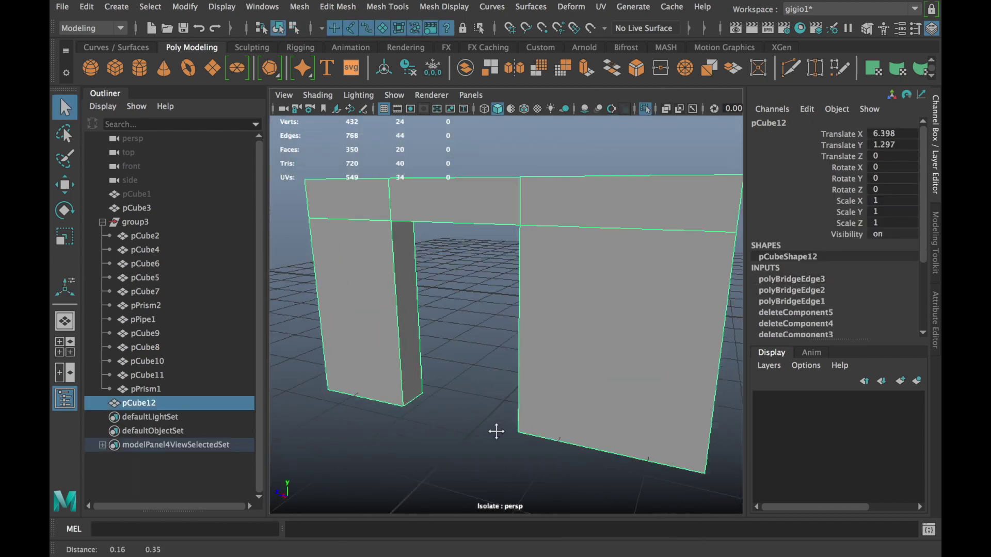
# - Isolate pCube12 and delete its three hidden top faces (right, middle, left)
pyautogui.keyDown('alt'); pyautogui.moveTo(497, 432); pyautogui.dragTo(556, 169); pyautogui.keyUp('alt')
pyautogui.click(645, 109)
pyautogui.keyDown('alt'); pyautogui.moveTo(586, 250); pyautogui.dragTo(465, 295); pyautogui.keyUp('alt')
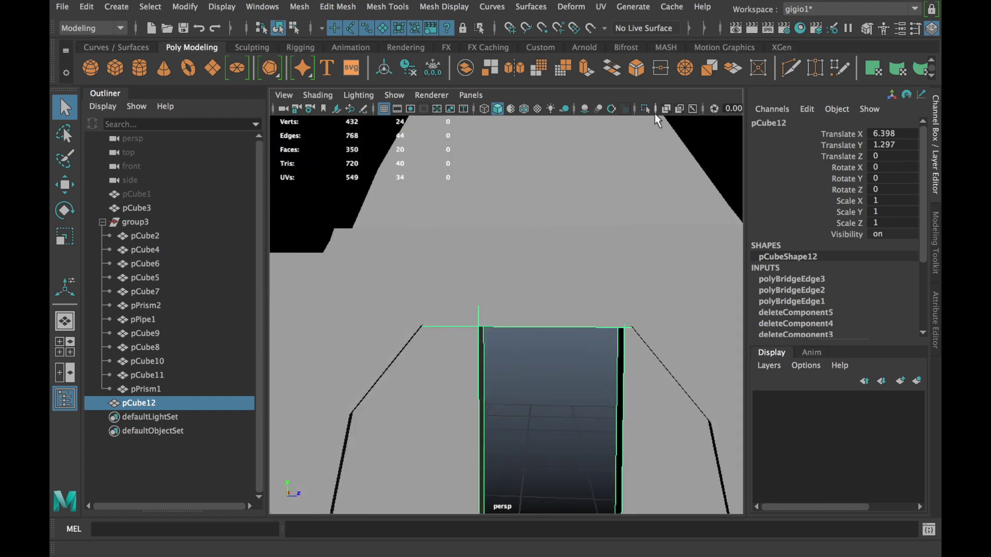
pyautogui.click(645, 108)
pyautogui.keyDown('alt'); pyautogui.moveTo(645, 134); pyautogui.dragTo(648, 292); pyautogui.keyUp('alt')
pyautogui.moveTo(648, 291); pyautogui.dragTo(652, 228, button='right')
pyautogui.click(658, 275)
pyautogui.press('Delete')
pyautogui.click(565, 290)
pyautogui.press('Delete')
pyautogui.click(453, 277)
pyautogui.press('Delete')
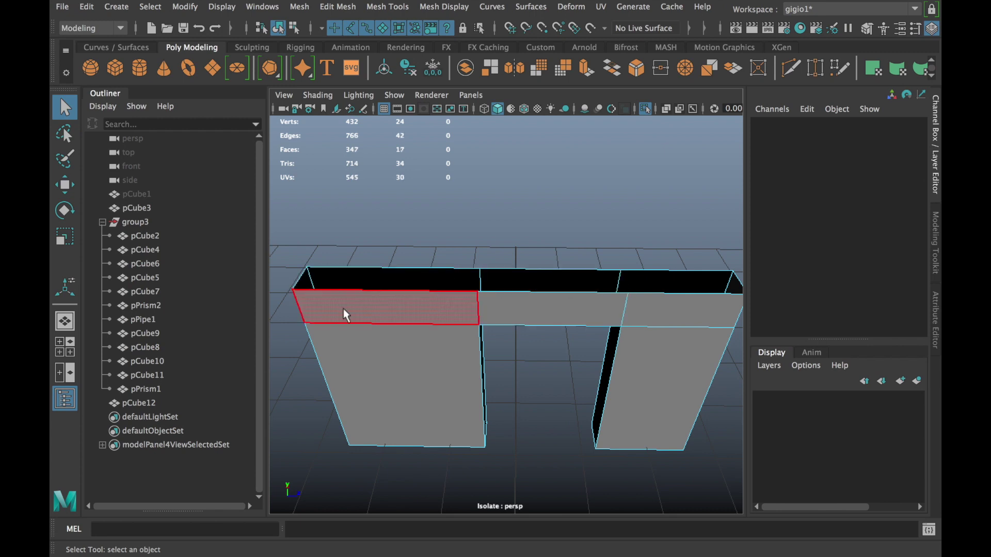
# - Delete the frame's inner upper-right and lower-right faces
pyautogui.click(645, 109)
pyautogui.moveTo(640, 106)
pyautogui.keyDown('alt'); pyautogui.mouseDown()
pyautogui.moveTo(637, 280)
pyautogui.moveTo(639, 171)
pyautogui.mouseUp(); pyautogui.keyUp('alt')
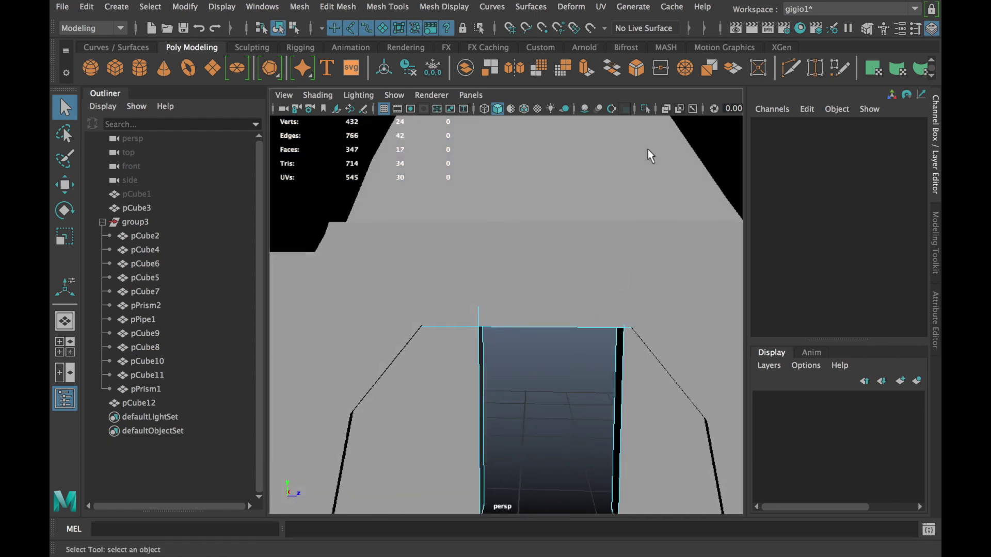
pyautogui.click(645, 108)
pyautogui.keyDown('alt'); pyautogui.moveTo(645, 110); pyautogui.dragTo(621, 348); pyautogui.keyUp('alt')
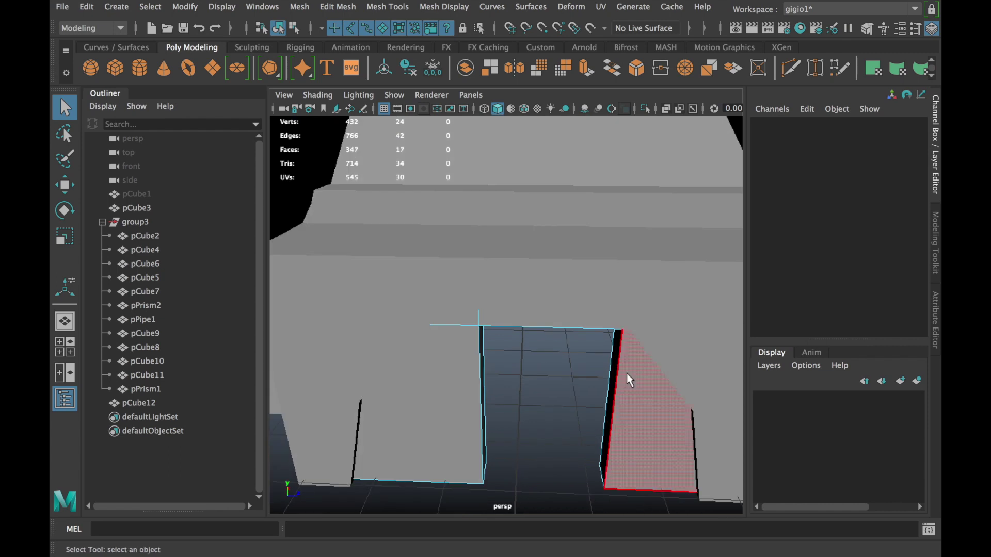
pyautogui.moveTo(627, 376); pyautogui.dragTo(696, 138, button='right')
pyautogui.click(645, 109)
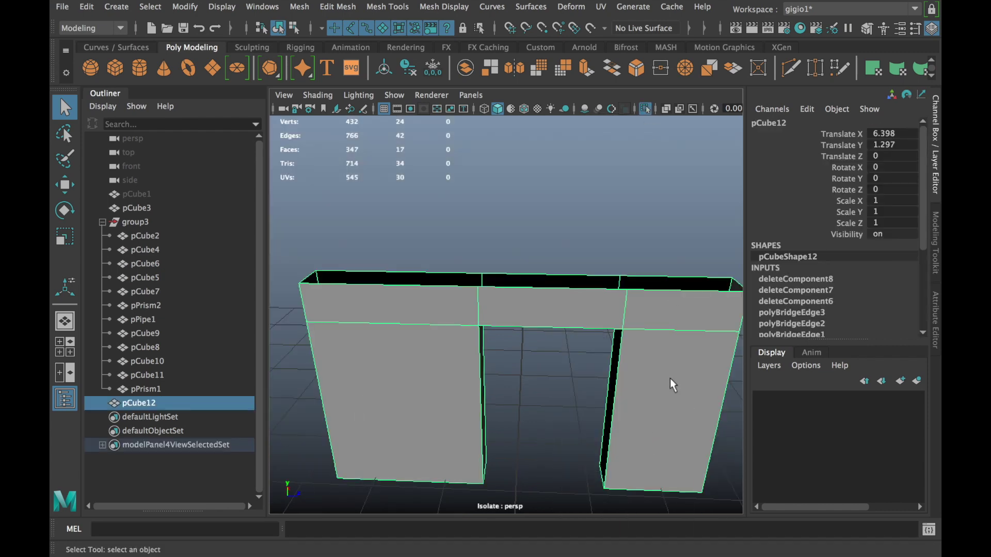
pyautogui.keyDown('alt'); pyautogui.moveTo(645, 111); pyautogui.dragTo(534, 356); pyautogui.keyUp('alt')
pyautogui.moveTo(578, 310); pyautogui.dragTo(617, 316, button='right')
pyautogui.click(620, 320)
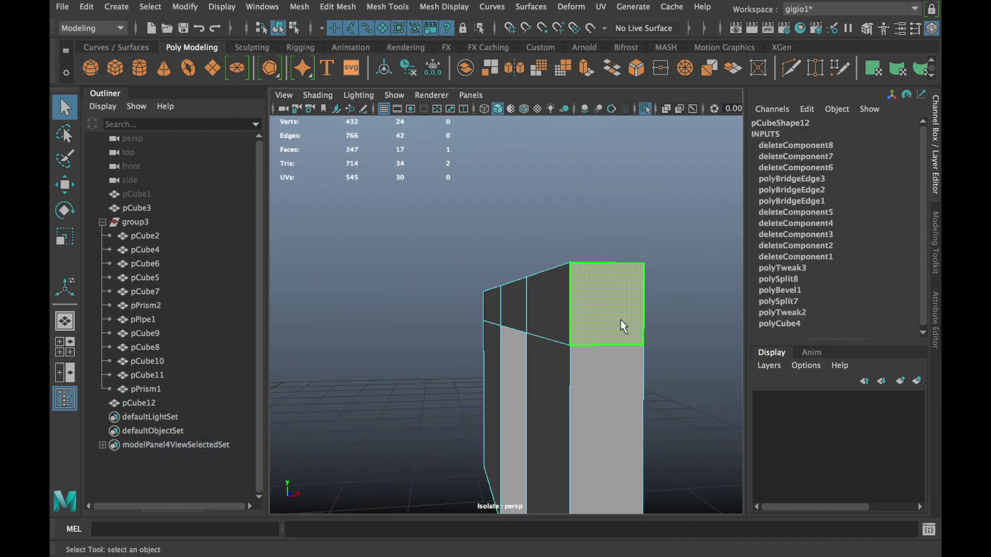
pyautogui.press('Delete')
pyautogui.click(615, 386)
pyautogui.press('Delete')
# - Delete the frame's hidden top and front faces
pyautogui.moveTo(560, 375)
pyautogui.keyDown('alt'); pyautogui.mouseDown()
pyautogui.moveTo(648, 365)
pyautogui.moveTo(526, 338)
pyautogui.mouseUp(); pyautogui.keyUp('alt')
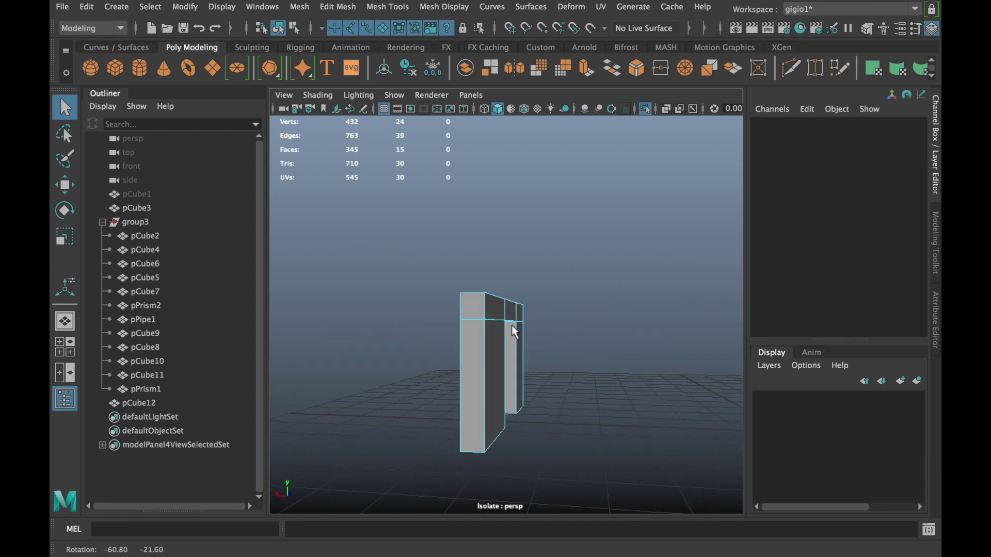
pyautogui.click(472, 306)
pyautogui.press('Delete')
pyautogui.click(472, 353)
pyautogui.press('Delete')
# - Return pCube12 to object mode, clear its history and freeze its transforms
pyautogui.click(645, 108)
pyautogui.keyDown('alt'); pyautogui.moveTo(642, 110); pyautogui.dragTo(563, 358); pyautogui.keyUp('alt')
pyautogui.moveTo(560, 160); pyautogui.dragTo(624, 137, button='right')
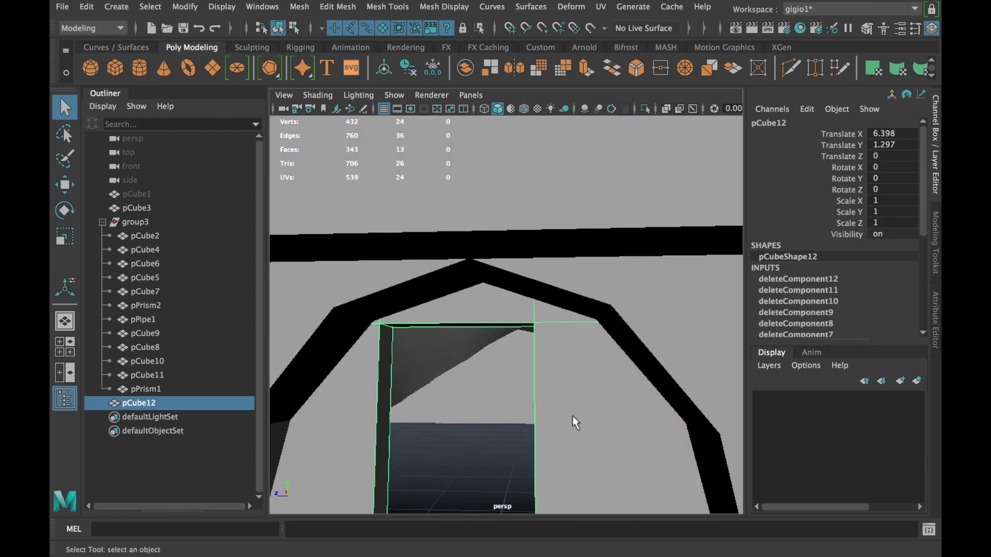
pyautogui.click(413, 70)
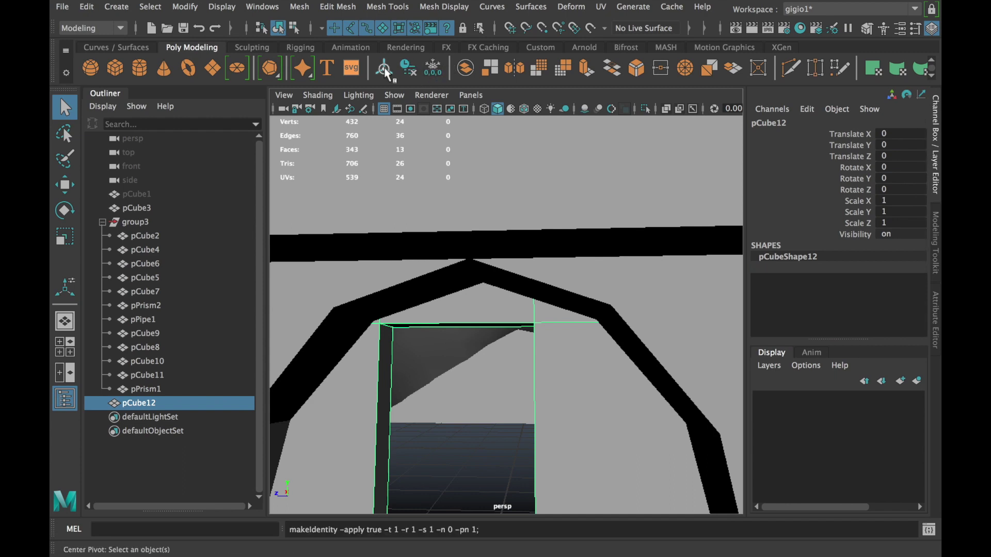
pyautogui.keyDown('alt'); pyautogui.moveTo(578, 289); pyautogui.dragTo(585, 326); pyautogui.keyUp('alt')
pyautogui.click(110, 70)
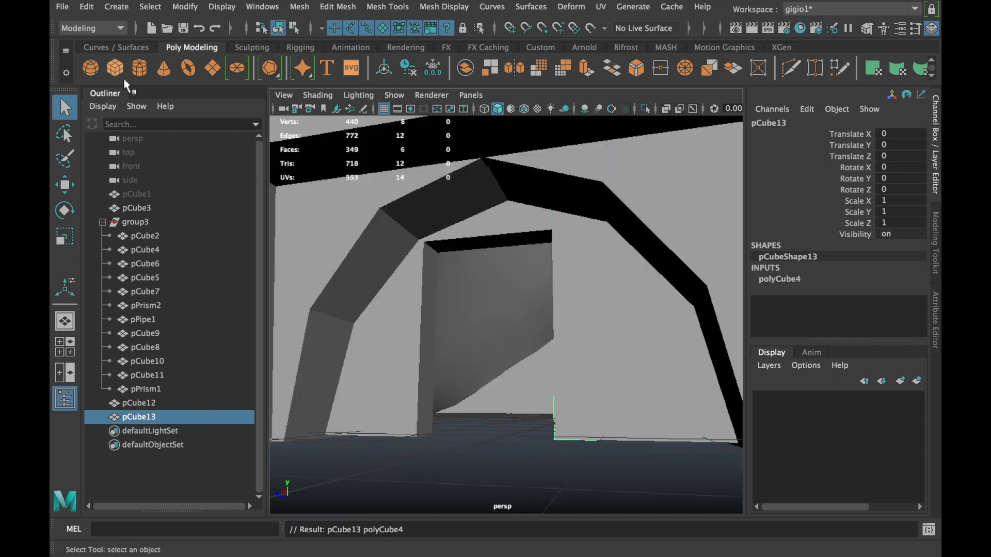
# - Move the new cube pCube13 into the doorway and stretch it wider along X
pyautogui.press('w')
pyautogui.moveTo(532, 356)
pyautogui.keyDown('alt'); pyautogui.mouseDown()
pyautogui.moveTo(577, 428)
pyautogui.moveTo(530, 365)
pyautogui.mouseUp(); pyautogui.keyUp('alt')
pyautogui.moveTo(542, 310)
pyautogui.mouseDown()
pyautogui.moveTo(539, 438)
pyautogui.moveTo(560, 432)
pyautogui.mouseUp()
pyautogui.press('r')
pyautogui.keyDown('alt'); pyautogui.moveTo(560, 432); pyautogui.dragTo(566, 343, button='right'); pyautogui.keyUp('alt')
pyautogui.moveTo(566, 343)
pyautogui.keyDown('alt'); pyautogui.mouseDown()
pyautogui.moveTo(435, 352)
pyautogui.moveTo(545, 358)
pyautogui.moveTo(598, 376)
pyautogui.moveTo(571, 378)
pyautogui.mouseUp(); pyautogui.keyUp('alt')
pyautogui.press('w')
pyautogui.press('r')
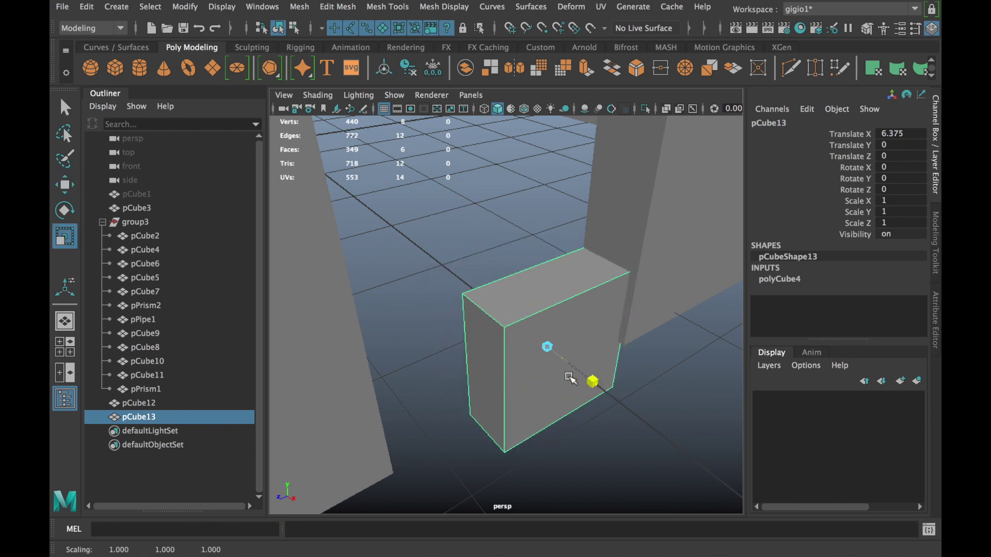
pyautogui.moveTo(496, 374); pyautogui.dragTo(416, 377)
# - Pull the box's side face in along Z and lower its top face to doorway height
pyautogui.moveTo(436, 380); pyautogui.dragTo(413, 378, button='right')
pyautogui.click(412, 378)
pyautogui.press('w')
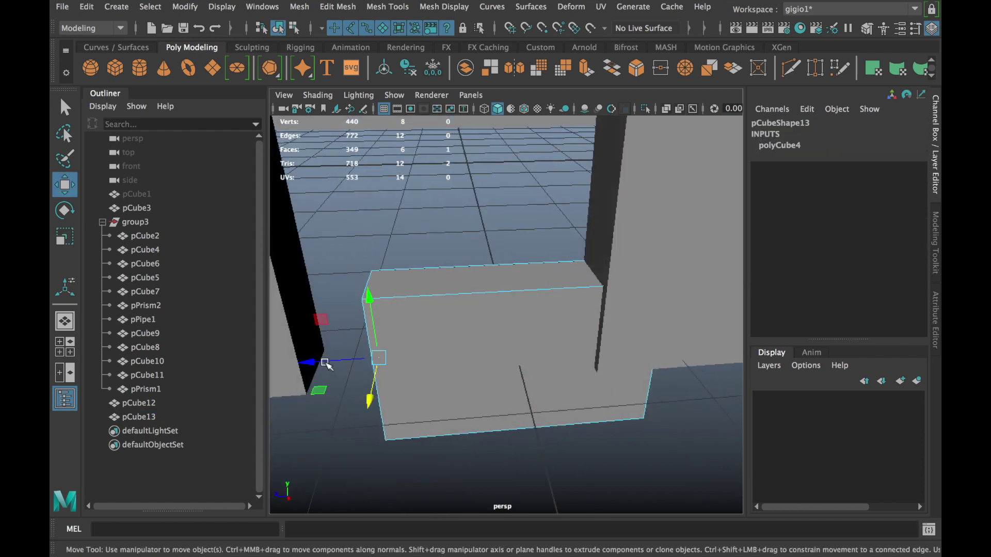
pyautogui.keyDown('alt'); pyautogui.moveTo(436, 365); pyautogui.dragTo(580, 365, button='middle'); pyautogui.keyUp('alt')
pyautogui.moveTo(379, 367)
pyautogui.mouseDown()
pyautogui.moveTo(361, 382)
pyautogui.moveTo(521, 342)
pyautogui.mouseUp()
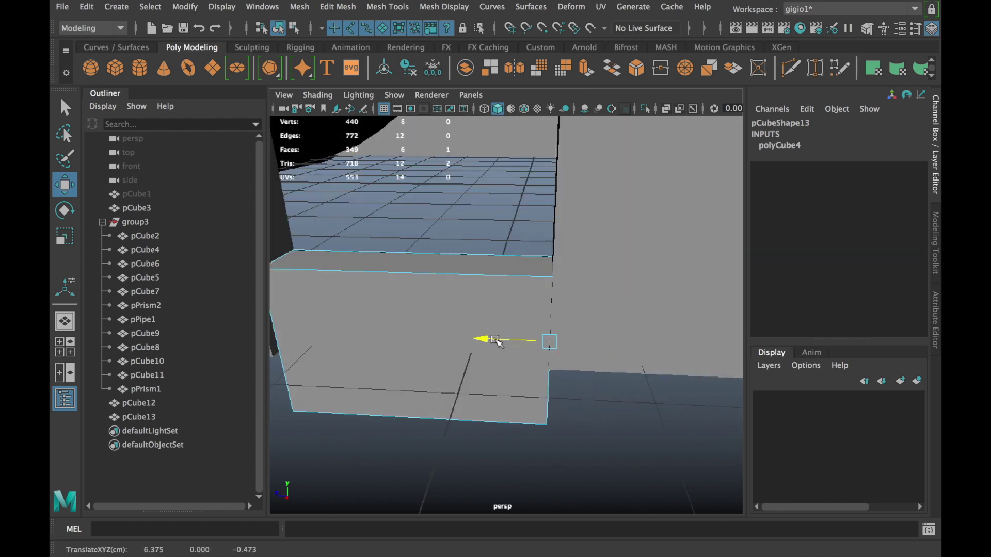
pyautogui.moveTo(495, 342)
pyautogui.keyDown('alt'); pyautogui.mouseDown()
pyautogui.moveTo(489, 357)
pyautogui.moveTo(356, 283)
pyautogui.moveTo(421, 294)
pyautogui.mouseUp(); pyautogui.keyUp('alt')
pyautogui.click(490, 222)
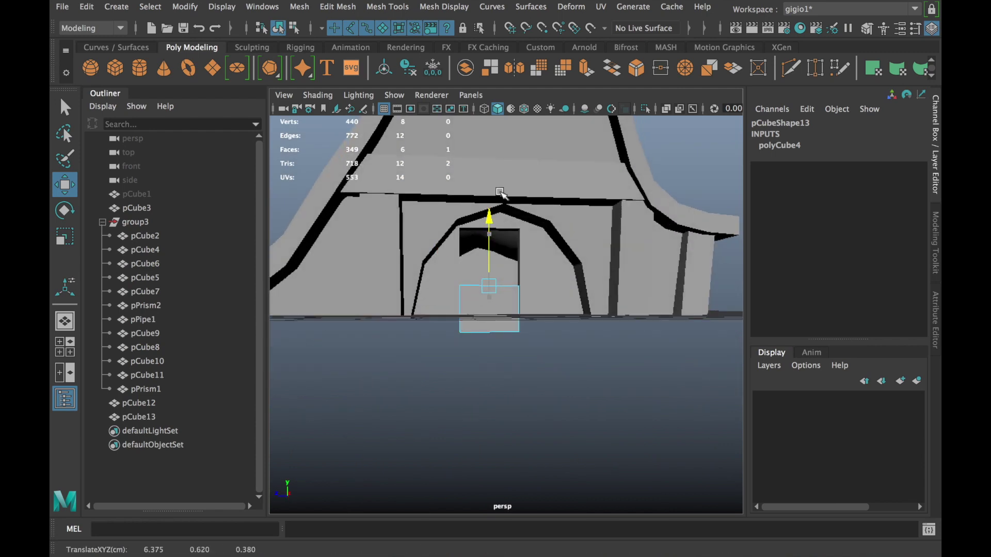
pyautogui.moveTo(498, 153); pyautogui.dragTo(498, 170)
pyautogui.scroll(2, 505, 221)
pyautogui.scroll(3, 480, 214)
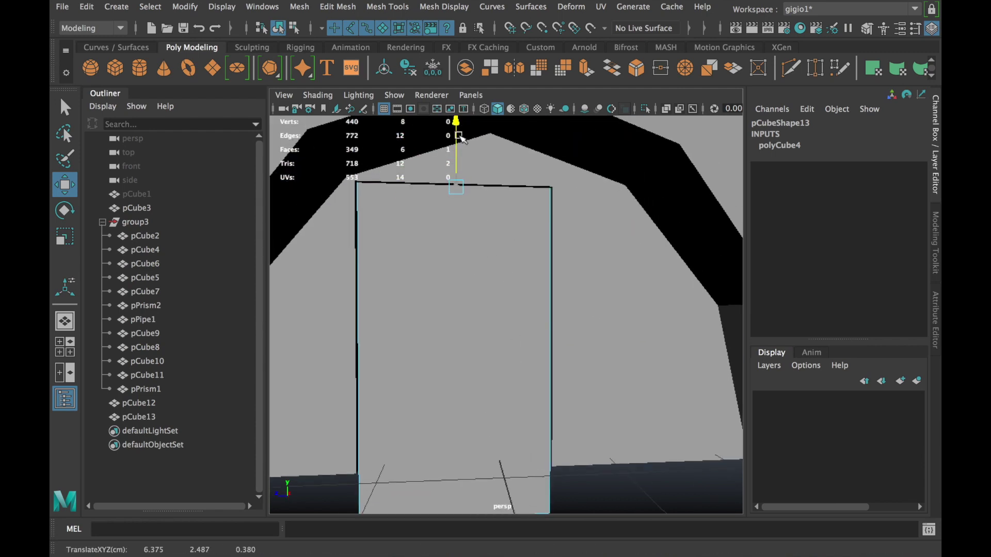
# - Drop the box's lower face to floor level and delete its bottom face
pyautogui.moveTo(459, 141)
pyautogui.keyDown('alt'); pyautogui.mouseDown()
pyautogui.moveTo(486, 292)
pyautogui.moveTo(471, 431)
pyautogui.mouseUp(); pyautogui.keyUp('alt')
pyautogui.click(442, 405)
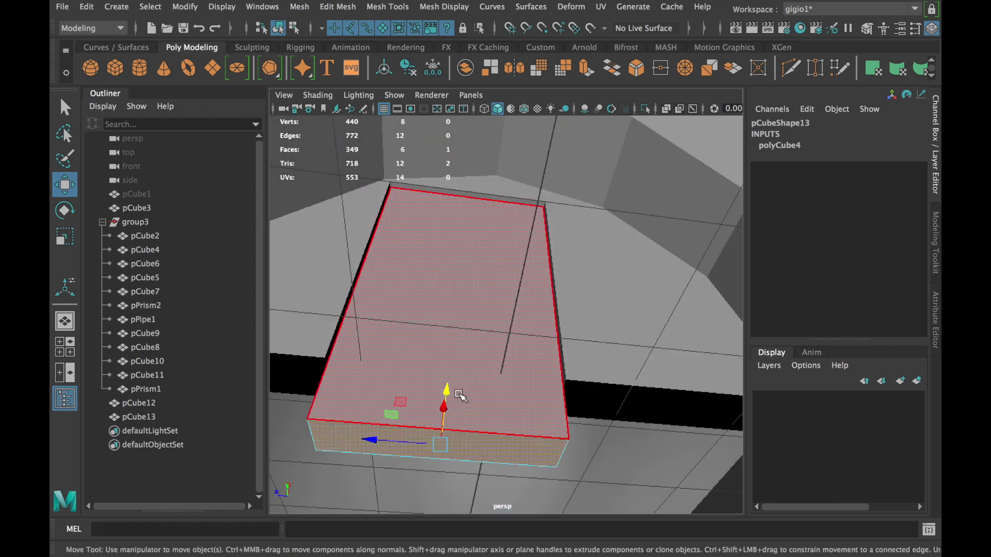
pyautogui.moveTo(452, 387)
pyautogui.mouseDown()
pyautogui.moveTo(462, 330)
pyautogui.moveTo(454, 379)
pyautogui.mouseUp()
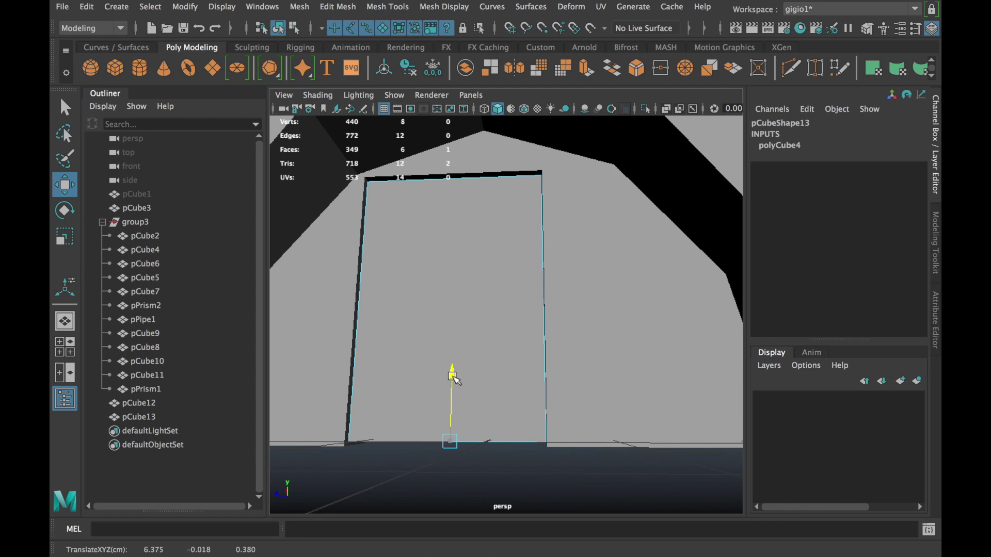
pyautogui.keyDown('alt'); pyautogui.moveTo(453, 387); pyautogui.dragTo(480, 331); pyautogui.keyUp('alt')
pyautogui.press('Delete')
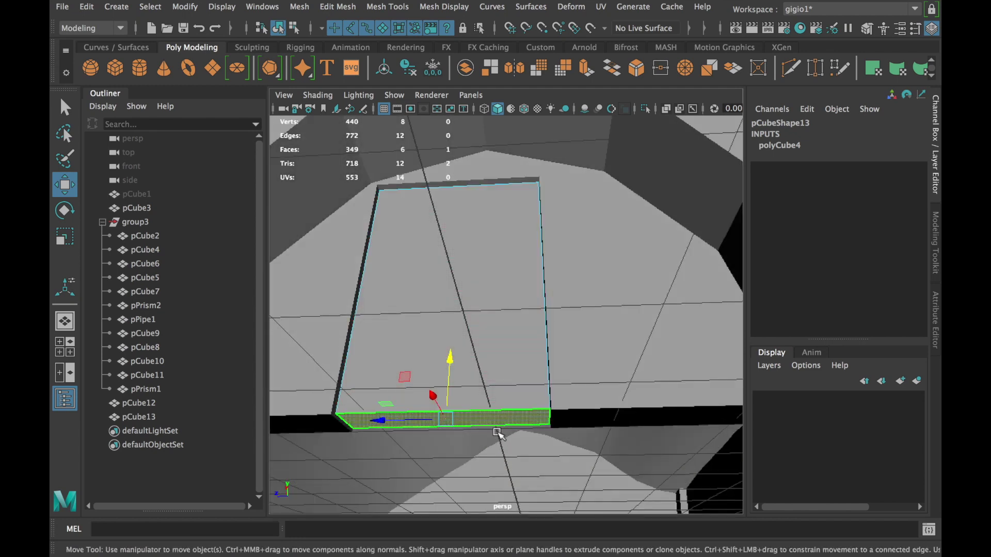
# - Cut two horizontal edge loops across the door panel with Multi-Cut
pyautogui.rightClick(475, 159)
pyautogui.moveTo(500, 206); pyautogui.dragTo(542, 142, button='right')
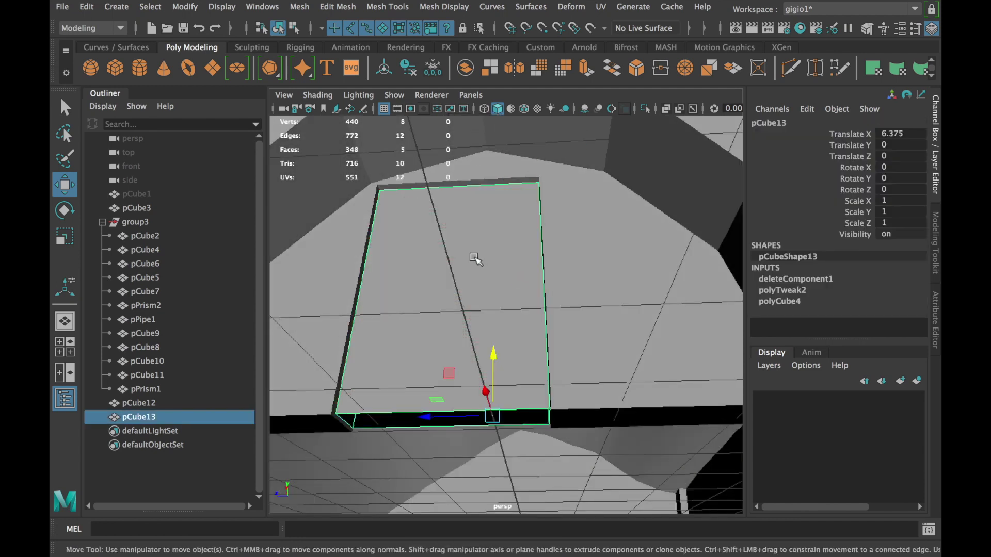
pyautogui.keyDown('shift'); pyautogui.moveTo(472, 258); pyautogui.dragTo(479, 265, button='right'); pyautogui.keyUp('shift')
pyautogui.keyDown('alt'); pyautogui.moveTo(480, 266); pyautogui.dragTo(504, 377); pyautogui.keyUp('alt')
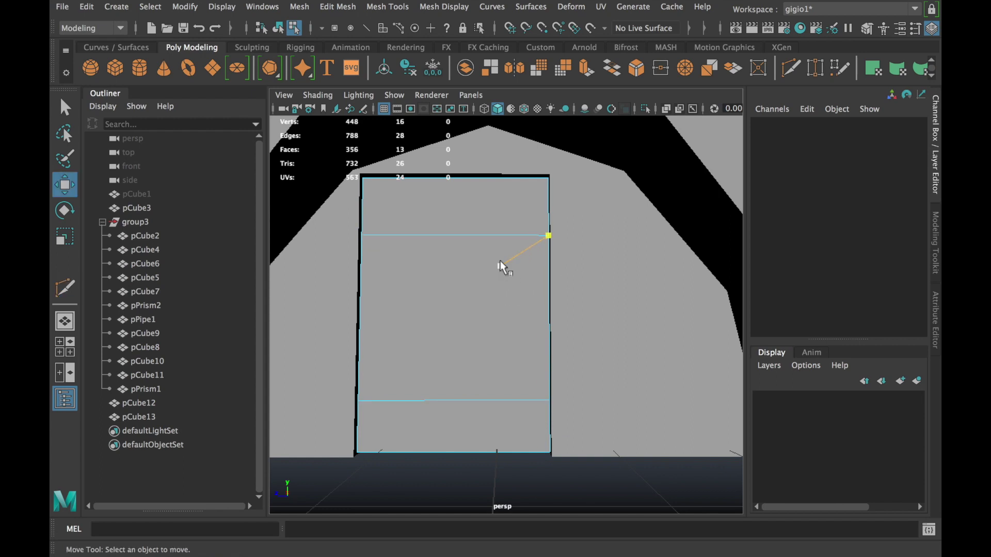
pyautogui.doubleClick(500, 241)
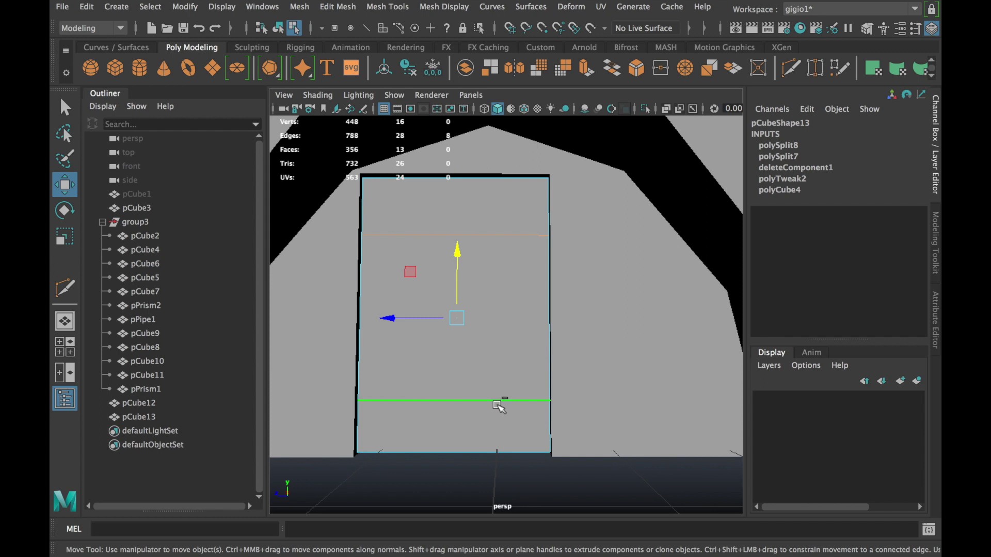
# - Bevel the two edge loops at fraction 0.36 and select both bevelled face strips
pyautogui.click(637, 69)
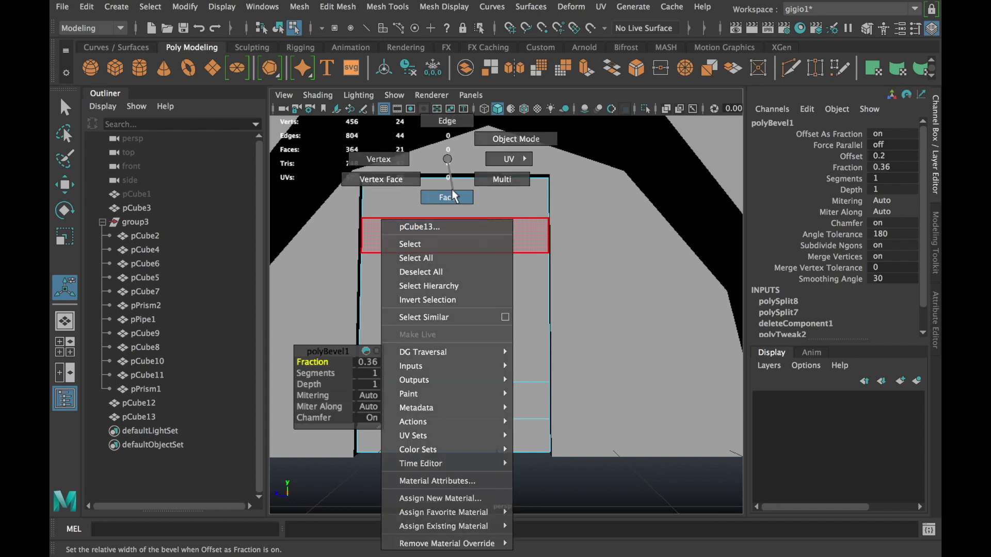
pyautogui.moveTo(449, 241); pyautogui.dragTo(479, 231, button='right')
pyautogui.click(454, 250)
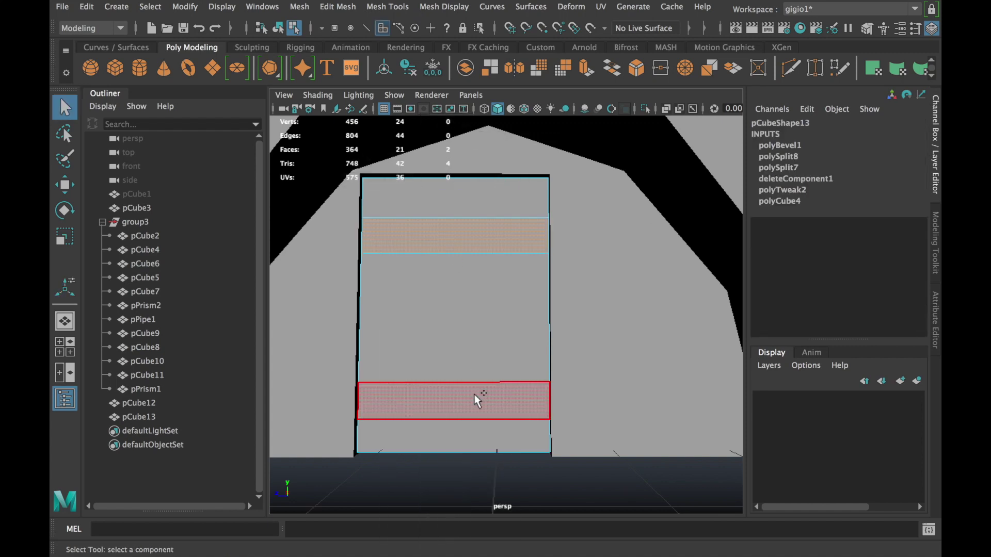
pyautogui.keyDown('shift'); pyautogui.click(454, 404); pyautogui.keyUp('shift')
# - Extrude the strips into raised bands with thickness 0.09 and offset 0.02
pyautogui.keyDown('alt'); pyautogui.moveTo(453, 392); pyautogui.dragTo(462, 362); pyautogui.keyUp('alt')
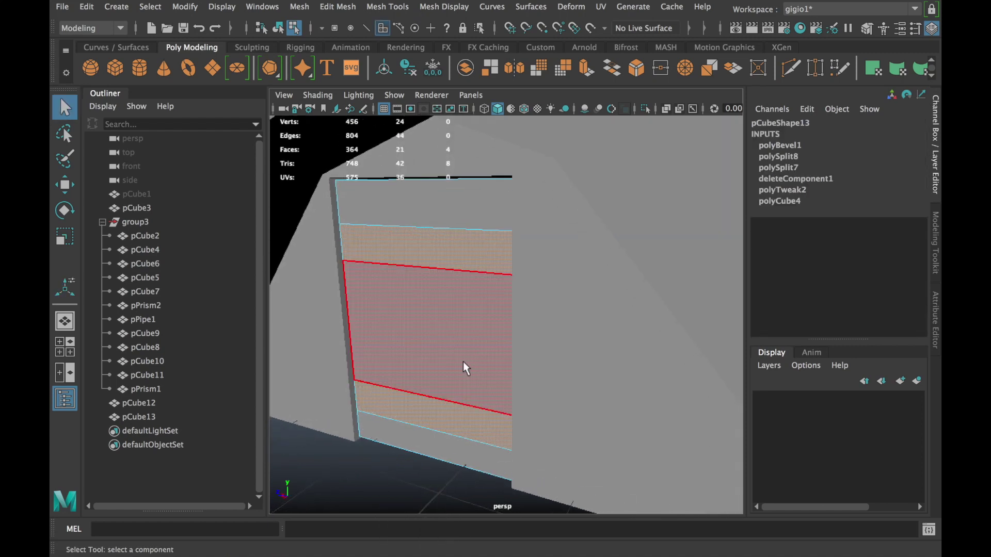
pyautogui.hotkey('ctrl', 'e')
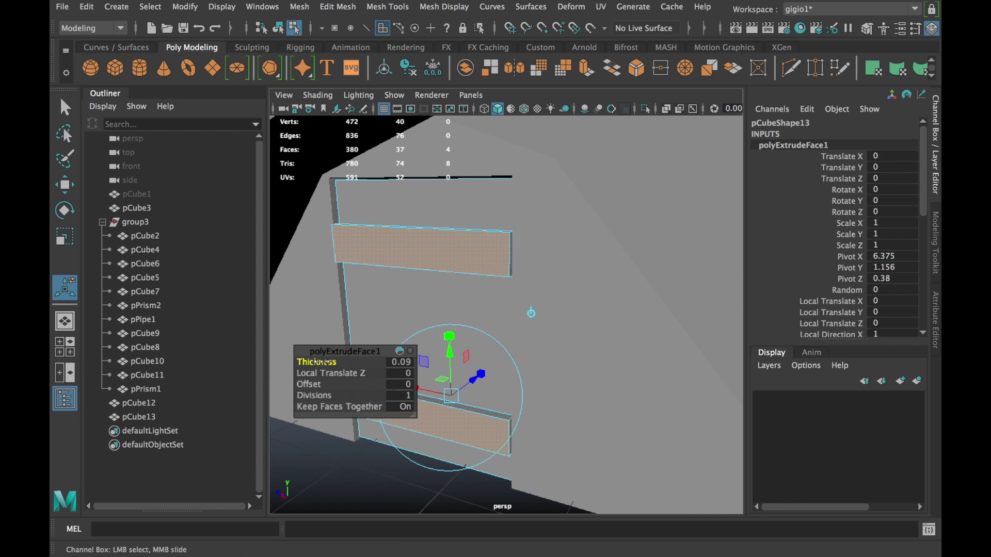
pyautogui.moveTo(308, 384); pyautogui.dragTo(310, 384)
pyautogui.moveTo(458, 261)
pyautogui.keyDown('alt'); pyautogui.mouseDown()
pyautogui.moveTo(327, 243)
pyautogui.moveTo(451, 303)
pyautogui.moveTo(449, 294)
pyautogui.moveTo(381, 292)
pyautogui.moveTo(549, 281)
pyautogui.moveTo(663, 289)
pyautogui.moveTo(697, 305)
pyautogui.moveTo(625, 285)
pyautogui.moveTo(682, 295)
pyautogui.mouseUp(); pyautogui.keyUp('alt')
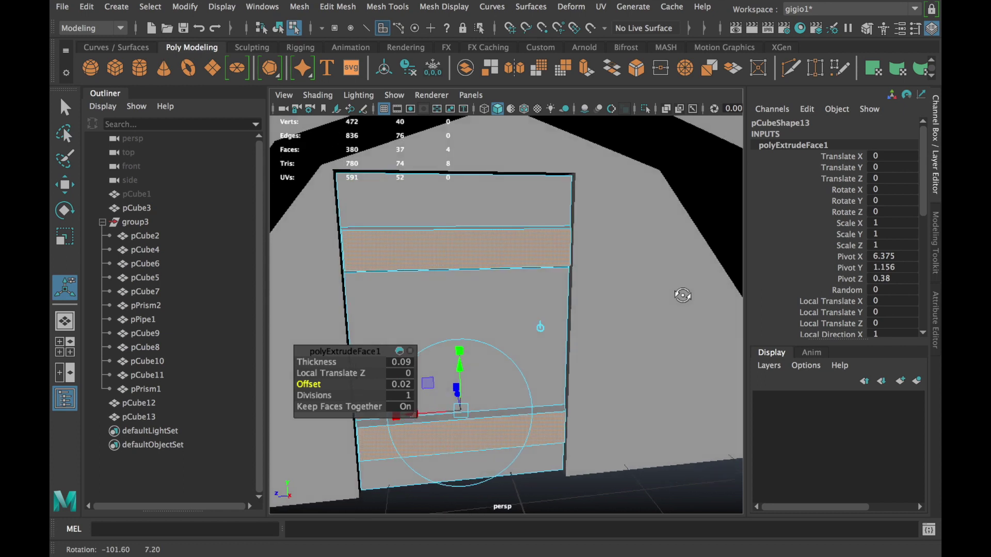
pyautogui.moveTo(482, 159); pyautogui.dragTo(518, 137, button='right')
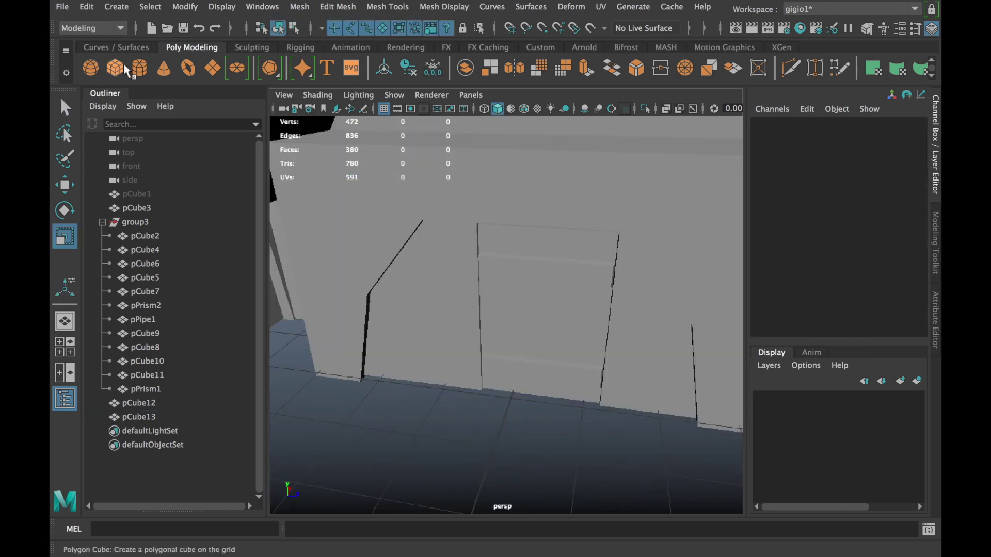
pyautogui.click(124, 67)
# - Move the new cube pCube14 toward the back wall near the door
pyautogui.press('w')
pyautogui.moveTo(557, 349)
pyautogui.keyDown('alt'); pyautogui.mouseDown(button='right')
pyautogui.moveTo(526, 398)
pyautogui.moveTo(415, 441)
pyautogui.mouseUp(button='right'); pyautogui.keyUp('alt')
pyautogui.moveTo(415, 441)
pyautogui.mouseDown()
pyautogui.moveTo(410, 377)
pyautogui.moveTo(580, 226)
pyautogui.mouseUp()
pyautogui.keyDown('alt'); pyautogui.moveTo(574, 236); pyautogui.dragTo(564, 409, button='right'); pyautogui.keyUp('alt')
pyautogui.moveTo(564, 409)
pyautogui.keyDown('alt'); pyautogui.mouseDown()
pyautogui.moveTo(529, 249)
pyautogui.moveTo(515, 275)
pyautogui.moveTo(536, 284)
pyautogui.mouseUp(); pyautogui.keyUp('alt')
pyautogui.press('r')
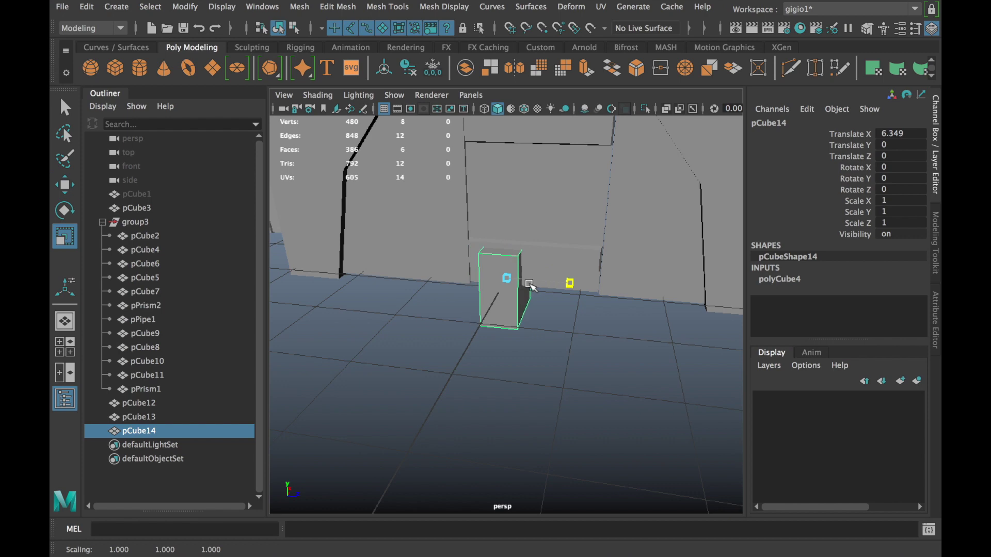
pyautogui.press('w')
pyautogui.moveTo(519, 277); pyautogui.dragTo(389, 345)
# - Scale the cube much thinner along X and shorter
pyautogui.scroll(3, 516, 309)
pyautogui.scroll(3, 542, 288)
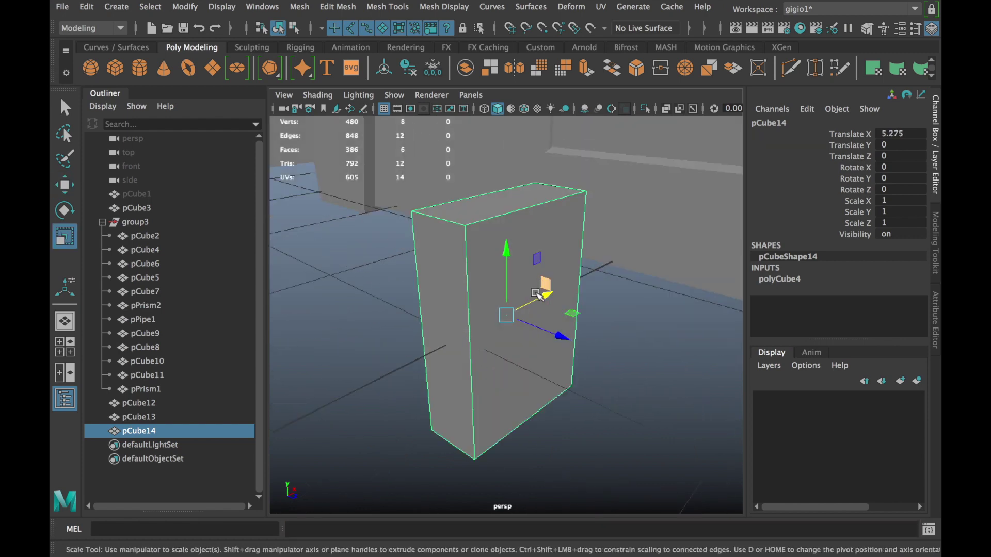
pyautogui.press('r')
pyautogui.moveTo(544, 298); pyautogui.dragTo(508, 311)
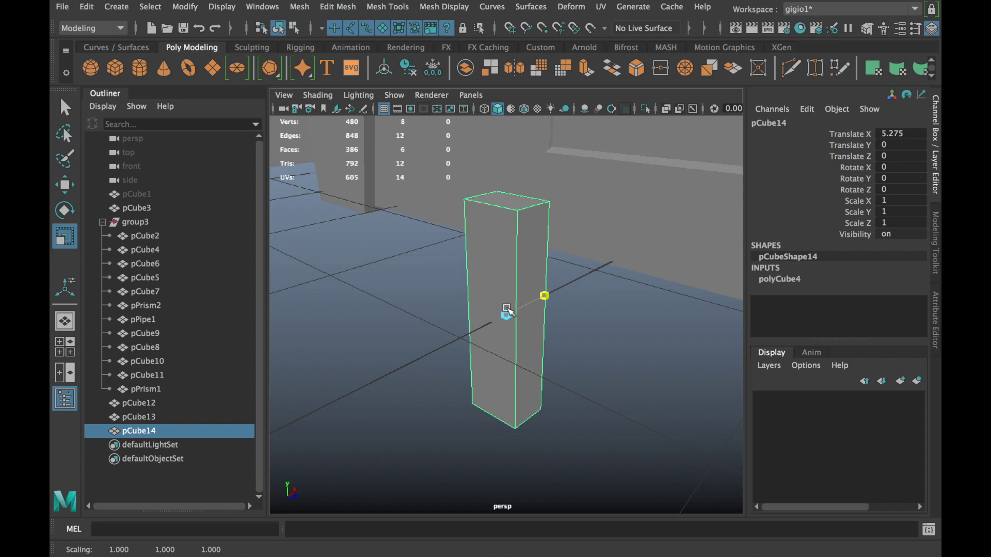
pyautogui.moveTo(558, 337); pyautogui.dragTo(542, 332)
pyautogui.moveTo(507, 256)
pyautogui.mouseDown()
pyautogui.moveTo(510, 269)
pyautogui.moveTo(518, 250)
pyautogui.moveTo(521, 263)
pyautogui.moveTo(553, 259)
pyautogui.mouseUp()
# - Shrink the cube uniformly to about 0.851
pyautogui.press('w')
pyautogui.scroll(3, 501, 258)
pyautogui.scroll(1, 495, 268)
pyautogui.scroll(2, 562, 266)
pyautogui.press('r')
pyautogui.moveTo(530, 354)
pyautogui.mouseDown()
pyautogui.moveTo(517, 356)
pyautogui.moveTo(562, 340)
pyautogui.mouseUp()
pyautogui.click(553, 345)
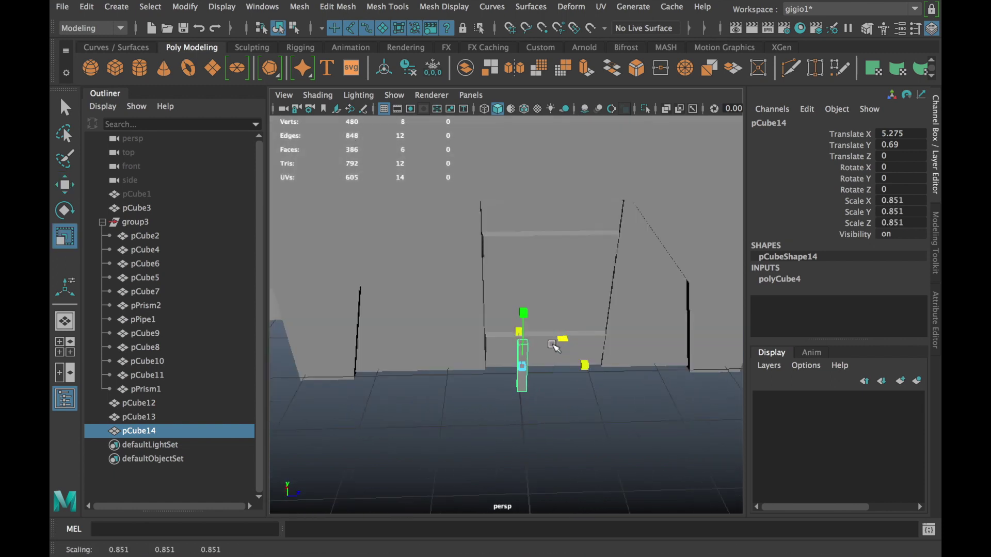
# - Seat the small cube on the door panel at Translate X 6.148, Y 1.275
pyautogui.press('w')
pyautogui.scroll(2, 598, 338)
pyautogui.moveTo(597, 338)
pyautogui.keyDown('alt'); pyautogui.mouseDown()
pyautogui.moveTo(657, 336)
pyautogui.moveTo(508, 338)
pyautogui.mouseUp(); pyautogui.keyUp('alt')
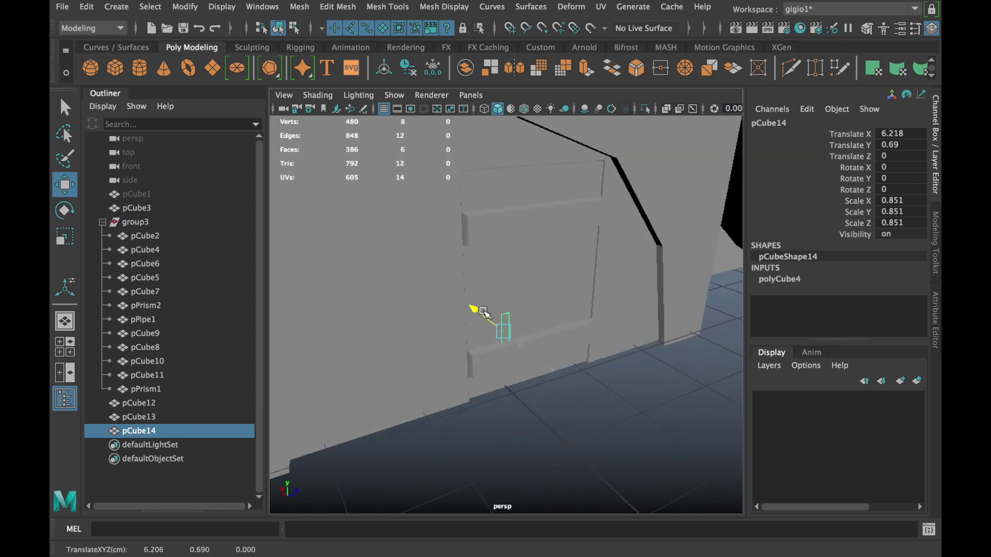
pyautogui.click(522, 109)
pyautogui.moveTo(471, 162)
pyautogui.keyDown('alt'); pyautogui.mouseDown()
pyautogui.moveTo(613, 259)
pyautogui.moveTo(564, 290)
pyautogui.mouseUp(); pyautogui.keyUp('alt')
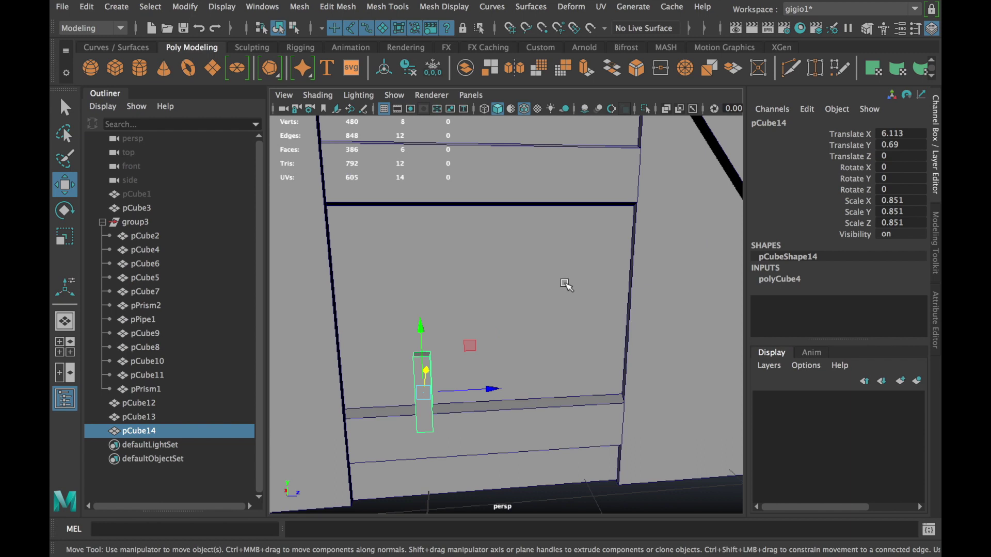
pyautogui.moveTo(438, 383)
pyautogui.keyDown('alt'); pyautogui.mouseDown()
pyautogui.moveTo(455, 394)
pyautogui.moveTo(485, 336)
pyautogui.moveTo(534, 320)
pyautogui.mouseUp(); pyautogui.keyUp('alt')
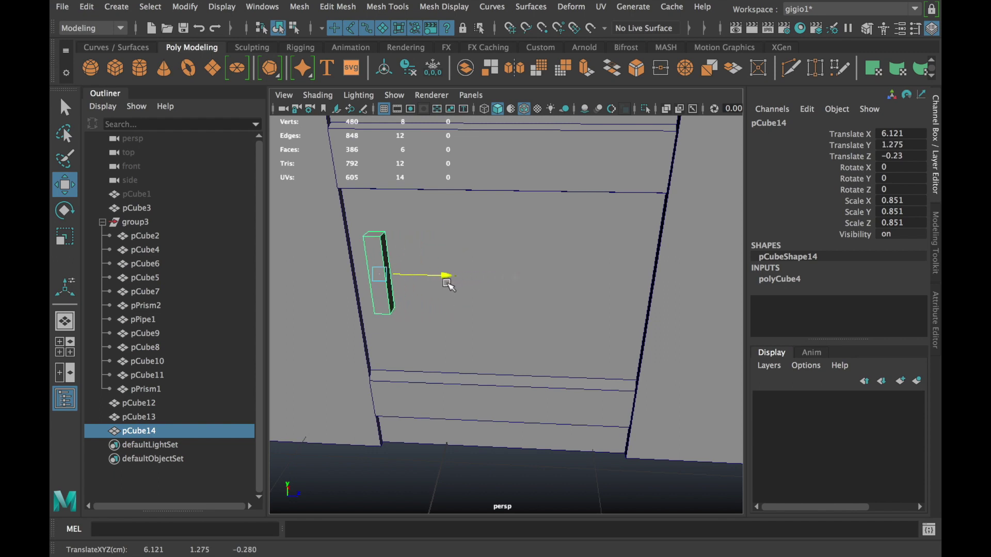
pyautogui.keyDown('alt'); pyautogui.moveTo(442, 282); pyautogui.dragTo(394, 261); pyautogui.keyUp('alt')
# - Flatten the cube into a slim upright handle against the door
pyautogui.scroll(-3, 413, 253)
pyautogui.moveTo(449, 244); pyautogui.dragTo(483, 309)
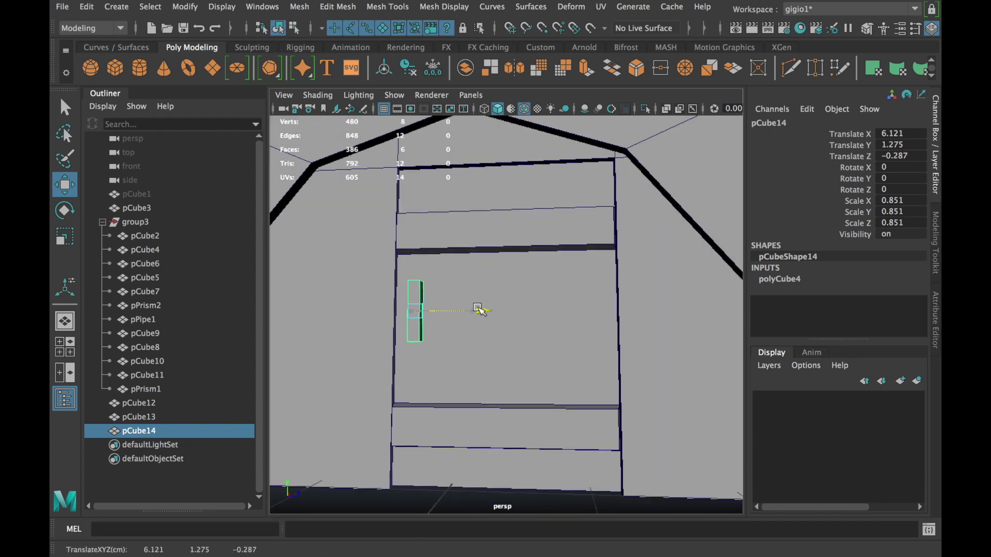
pyautogui.scroll(4, 483, 310)
pyautogui.keyDown('alt'); pyautogui.moveTo(397, 311); pyautogui.dragTo(458, 312); pyautogui.keyUp('alt')
pyautogui.press('r')
pyautogui.moveTo(509, 278)
pyautogui.keyDown('alt'); pyautogui.mouseDown()
pyautogui.moveTo(539, 308)
pyautogui.moveTo(522, 268)
pyautogui.moveTo(487, 283)
pyautogui.moveTo(417, 249)
pyautogui.moveTo(469, 287)
pyautogui.moveTo(462, 305)
pyautogui.moveTo(517, 305)
pyautogui.moveTo(435, 292)
pyautogui.moveTo(482, 305)
pyautogui.moveTo(582, 307)
pyautogui.mouseUp(); pyautogui.keyUp('alt')
pyautogui.press('w')
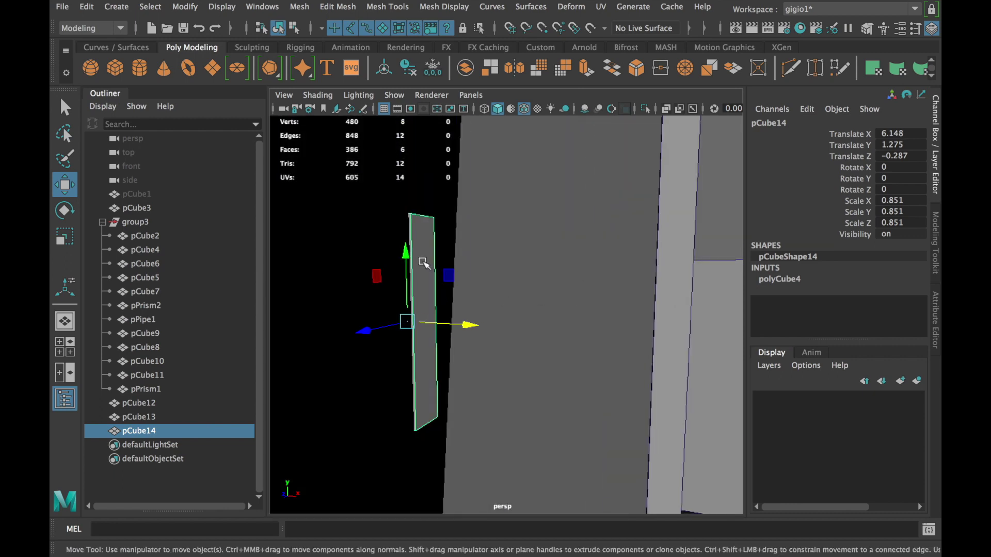
# - Delete the handle's hidden back face
pyautogui.moveTo(424, 186); pyautogui.dragTo(425, 258, button='right')
pyautogui.click(425, 258)
pyautogui.press('Delete')
# - Orbit in close to the door and select the door handle pCube14
pyautogui.moveTo(425, 258)
pyautogui.keyDown('alt'); pyautogui.mouseDown()
pyautogui.moveTo(570, 301)
pyautogui.moveTo(568, 335)
pyautogui.moveTo(612, 339)
pyautogui.mouseUp(); pyautogui.keyUp('alt')
pyautogui.moveTo(513, 159); pyautogui.dragTo(593, 138, button='right')
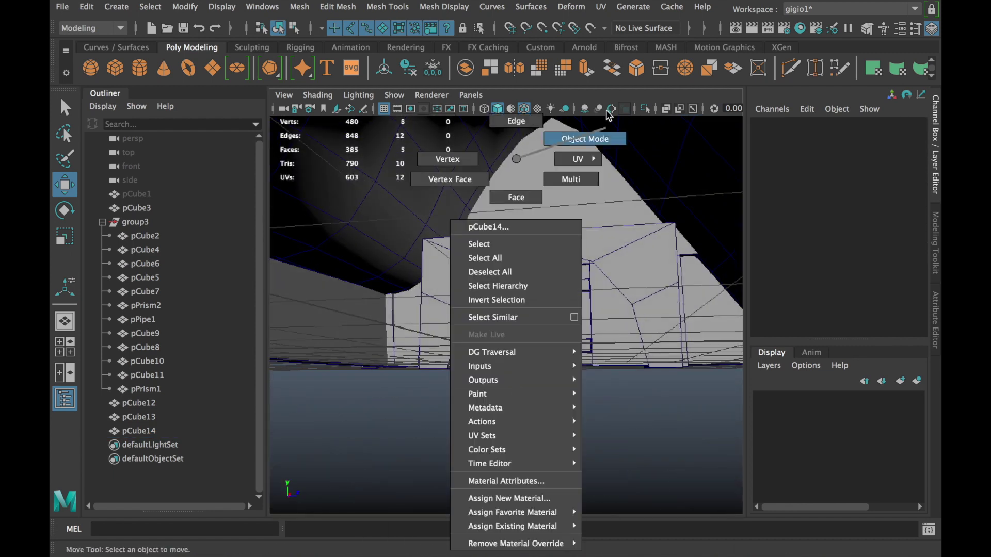
pyautogui.click(514, 397)
pyautogui.moveTo(546, 395)
pyautogui.keyDown('alt'); pyautogui.mouseDown()
pyautogui.moveTo(512, 401)
pyautogui.moveTo(504, 381)
pyautogui.moveTo(444, 376)
pyautogui.moveTo(357, 386)
pyautogui.moveTo(485, 385)
pyautogui.moveTo(424, 403)
pyautogui.moveTo(509, 398)
pyautogui.mouseUp(); pyautogui.keyUp('alt')
pyautogui.scroll(3, 471, 361)
pyautogui.moveTo(471, 360)
pyautogui.keyDown('alt'); pyautogui.mouseDown()
pyautogui.moveTo(655, 371)
pyautogui.moveTo(454, 310)
pyautogui.mouseUp(); pyautogui.keyUp('alt')
pyautogui.click(543, 329)
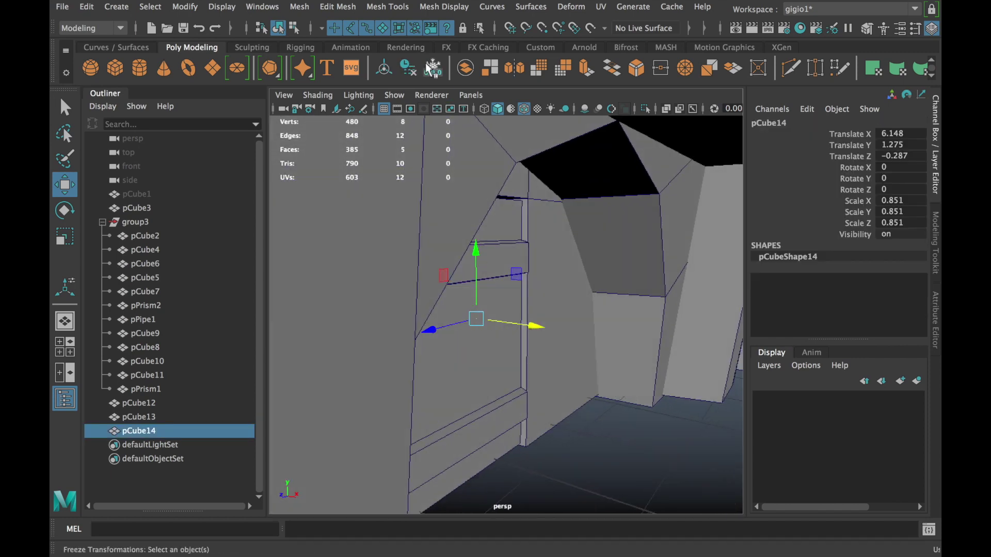
# - Duplicate the handle as pCube15, rotate it -180 on Z, and nudge it along X
pyautogui.hotkey('ctrl', 'd')
pyautogui.moveTo(537, 326); pyautogui.dragTo(549, 328)
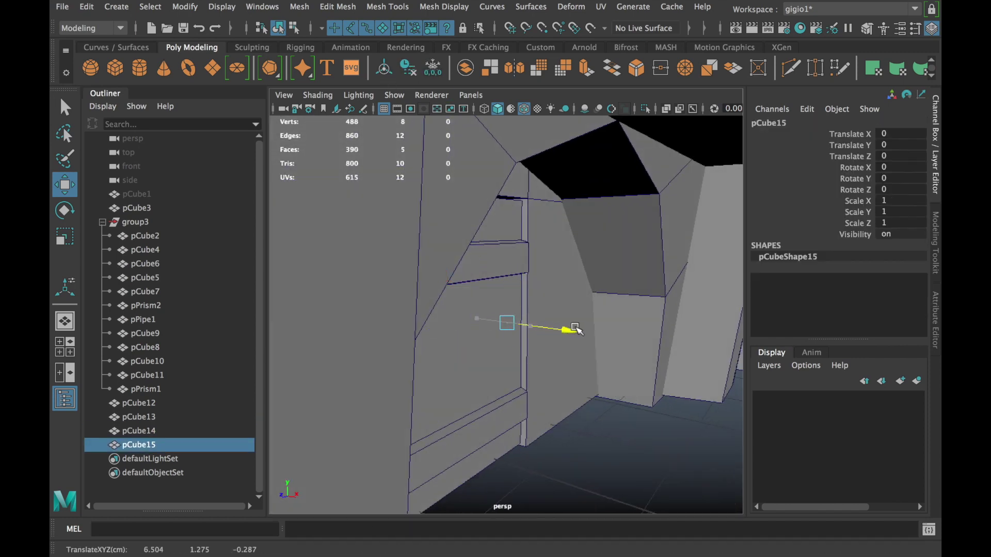
pyautogui.press('e')
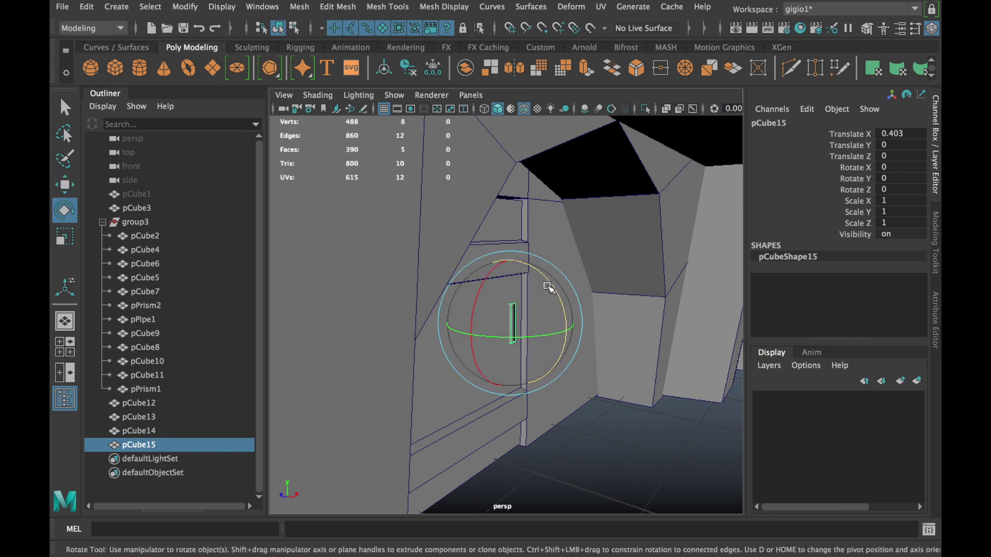
pyautogui.moveTo(553, 283); pyautogui.dragTo(556, 381)
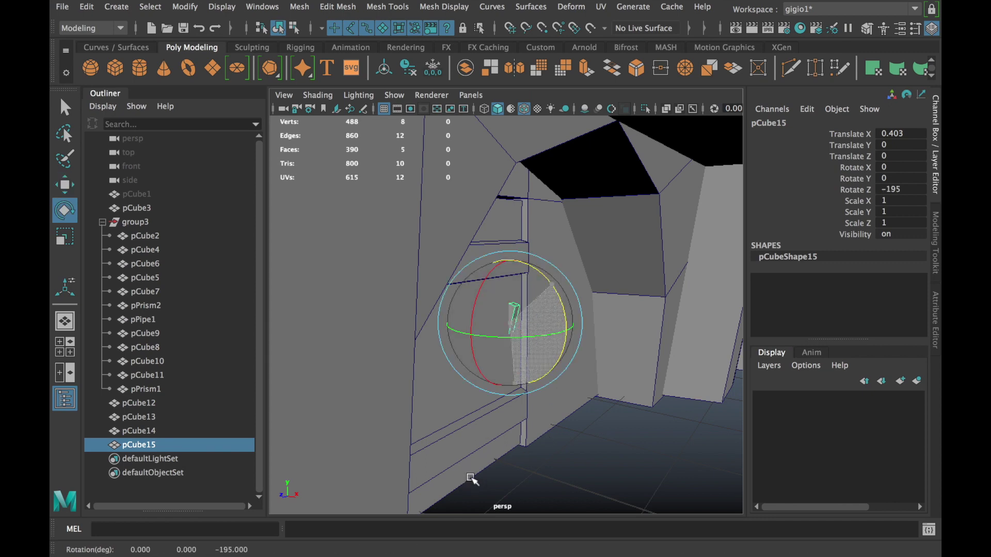
pyautogui.press('w')
pyautogui.scroll(5, 542, 356)
pyautogui.moveTo(564, 337)
pyautogui.mouseDown()
pyautogui.moveTo(578, 342)
pyautogui.moveTo(514, 370)
pyautogui.moveTo(524, 320)
pyautogui.mouseUp()
pyautogui.scroll(-5, 577, 344)
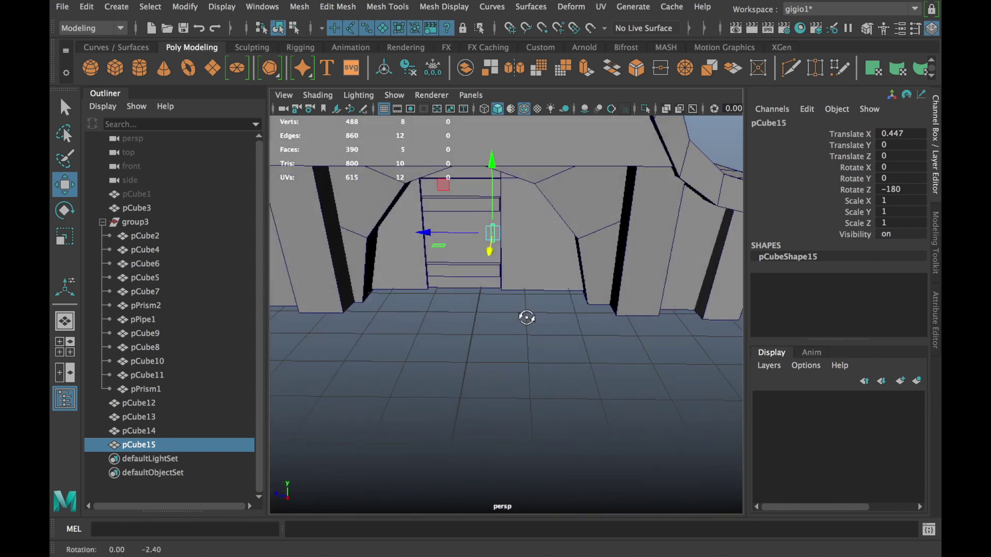
pyautogui.click(523, 319)
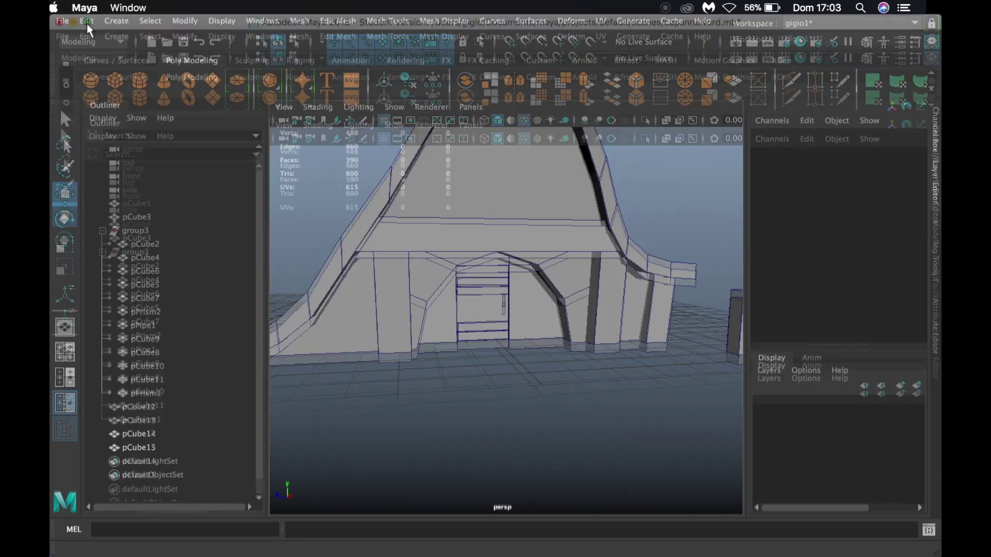
# - Orbit around the door to check both handles from several angles
pyautogui.scroll(5, 541, 327)
pyautogui.moveTo(542, 327)
pyautogui.keyDown('alt'); pyautogui.mouseDown()
pyautogui.moveTo(512, 248)
pyautogui.moveTo(522, 298)
pyautogui.mouseUp(); pyautogui.keyUp('alt')
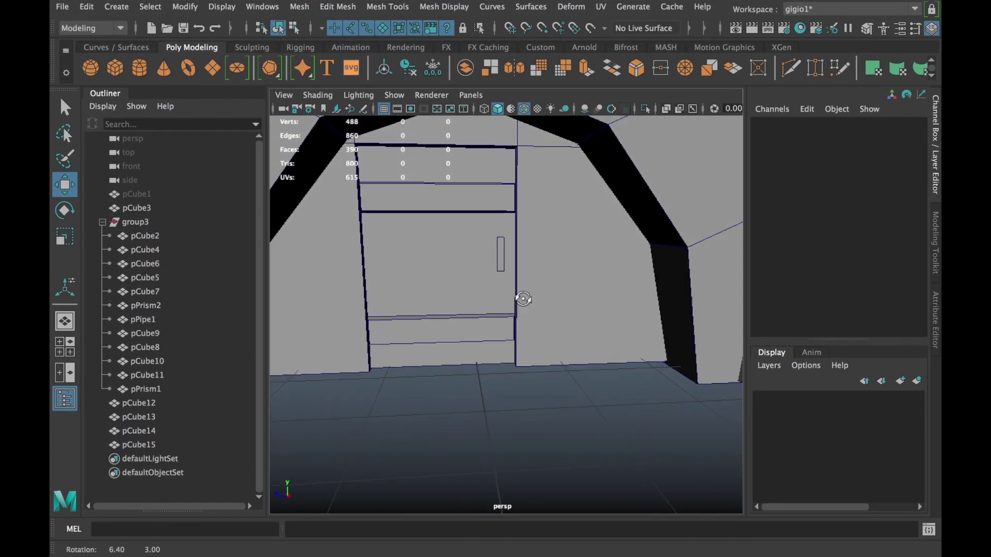
pyautogui.scroll(-3, 526, 281)
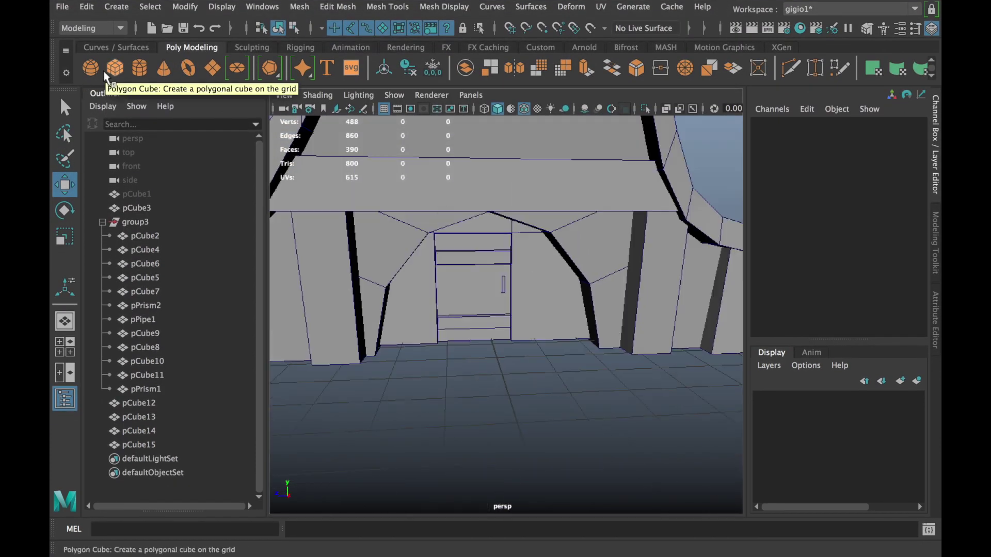
pyautogui.scroll(3, 411, 299)
pyautogui.moveTo(409, 280)
pyautogui.keyDown('alt'); pyautogui.mouseDown()
pyautogui.moveTo(564, 250)
pyautogui.moveTo(555, 246)
pyautogui.mouseUp(); pyautogui.keyUp('alt')
# - Create a new polygon cube and raise it so its base sits at Y 0.5
pyautogui.click(563, 252)
pyautogui.scroll(-2, 561, 252)
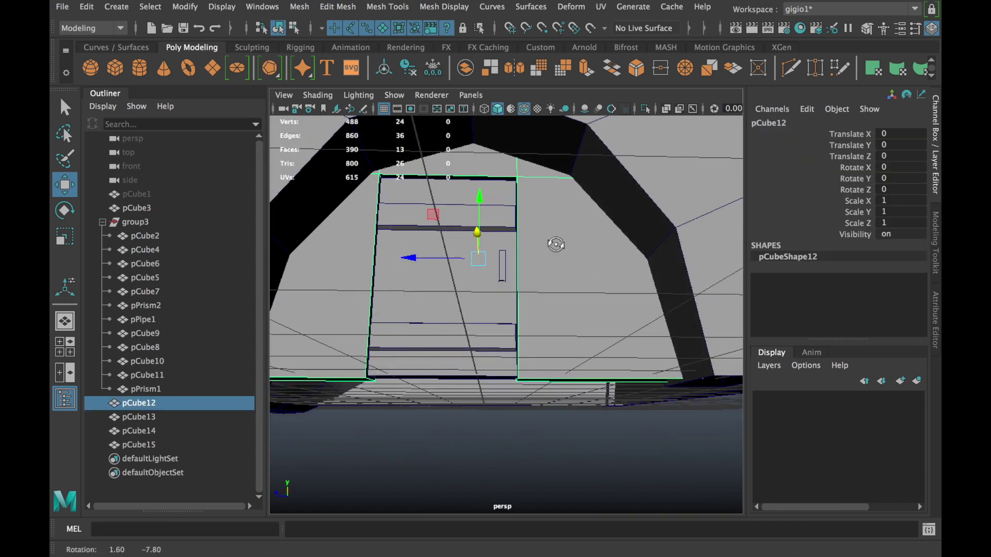
pyautogui.click(118, 70)
pyautogui.moveTo(499, 325)
pyautogui.keyDown('alt'); pyautogui.mouseDown()
pyautogui.moveTo(387, 295)
pyautogui.moveTo(587, 454)
pyautogui.mouseUp(); pyautogui.keyUp('alt')
pyautogui.press('d')
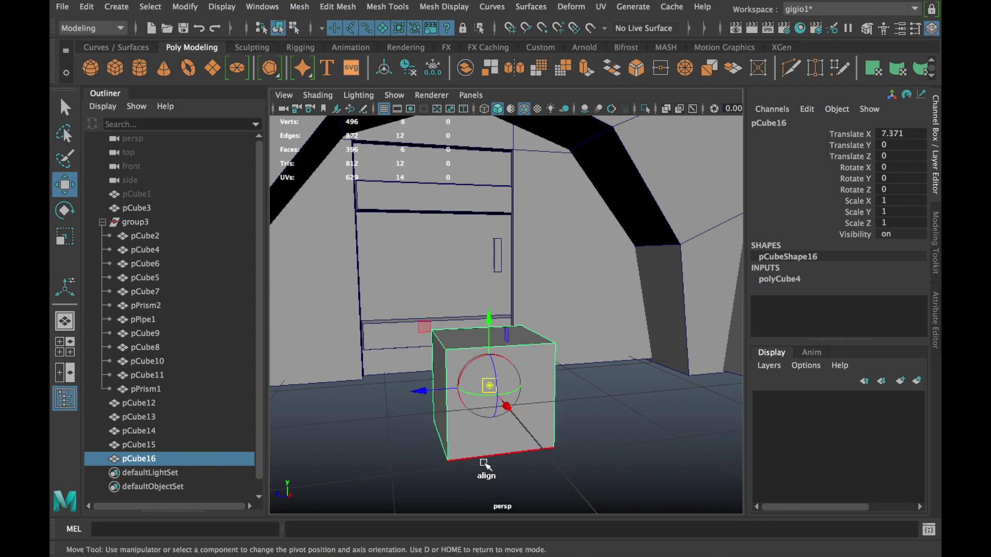
pyautogui.moveTo(494, 450)
pyautogui.mouseDown()
pyautogui.moveTo(491, 367)
pyautogui.moveTo(438, 427)
pyautogui.moveTo(464, 429)
pyautogui.mouseUp()
# - Scale the cube into a thin tall post and lift it toward the gable, Y 4.618
pyautogui.press('e')
pyautogui.press('r')
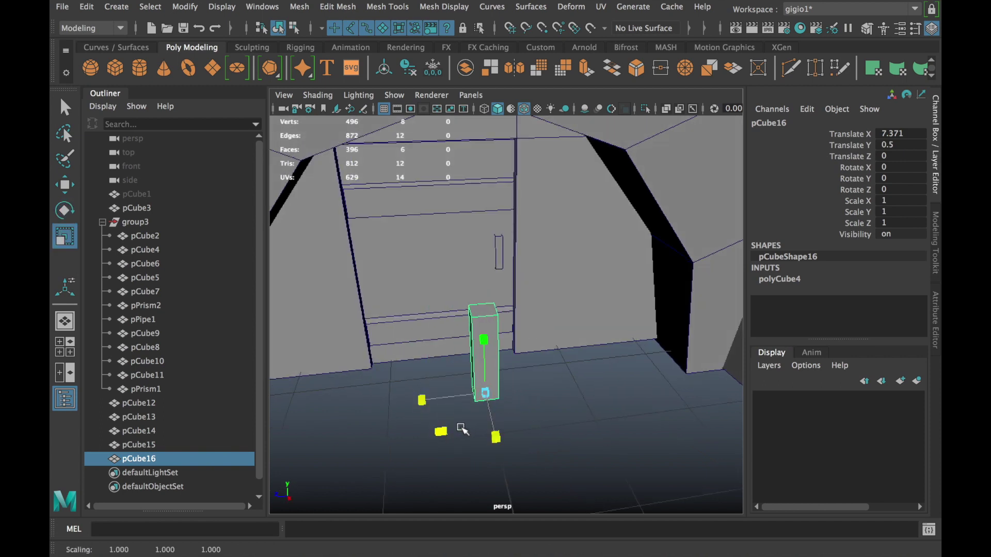
pyautogui.moveTo(463, 430); pyautogui.dragTo(463, 429)
pyautogui.press('w')
pyautogui.moveTo(416, 400); pyautogui.dragTo(529, 390)
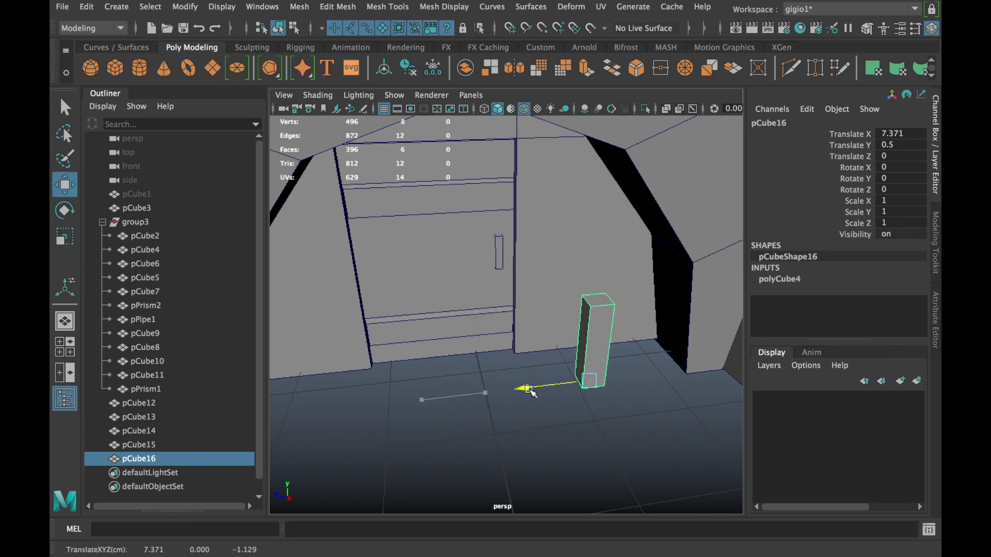
pyautogui.moveTo(578, 380)
pyautogui.mouseDown()
pyautogui.moveTo(586, 387)
pyautogui.moveTo(538, 324)
pyautogui.moveTo(555, 361)
pyautogui.moveTo(549, 343)
pyautogui.moveTo(568, 362)
pyautogui.mouseUp()
pyautogui.scroll(-3, 569, 359)
pyautogui.moveTo(537, 279); pyautogui.dragTo(531, 170)
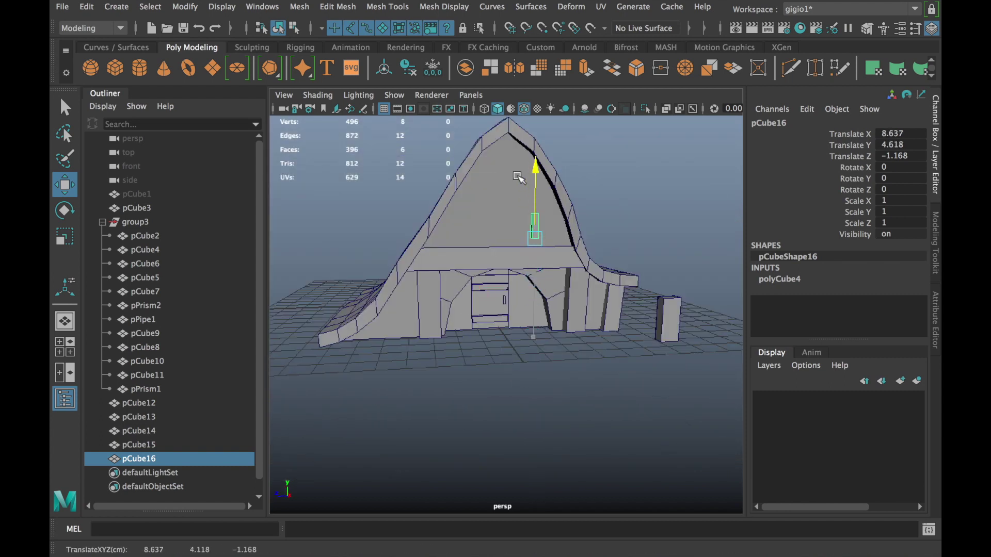
# - Adjust the post's height along Y so it sits on the roof beam
pyautogui.scroll(5, 575, 342)
pyautogui.keyDown('alt'); pyautogui.moveTo(575, 343); pyautogui.dragTo(548, 394); pyautogui.keyUp('alt')
pyautogui.scroll(3, 551, 414)
pyautogui.scroll(-3, 551, 414)
pyautogui.moveTo(548, 331); pyautogui.dragTo(548, 338)
pyautogui.scroll(2, 548, 338)
pyautogui.scroll(3, 551, 281)
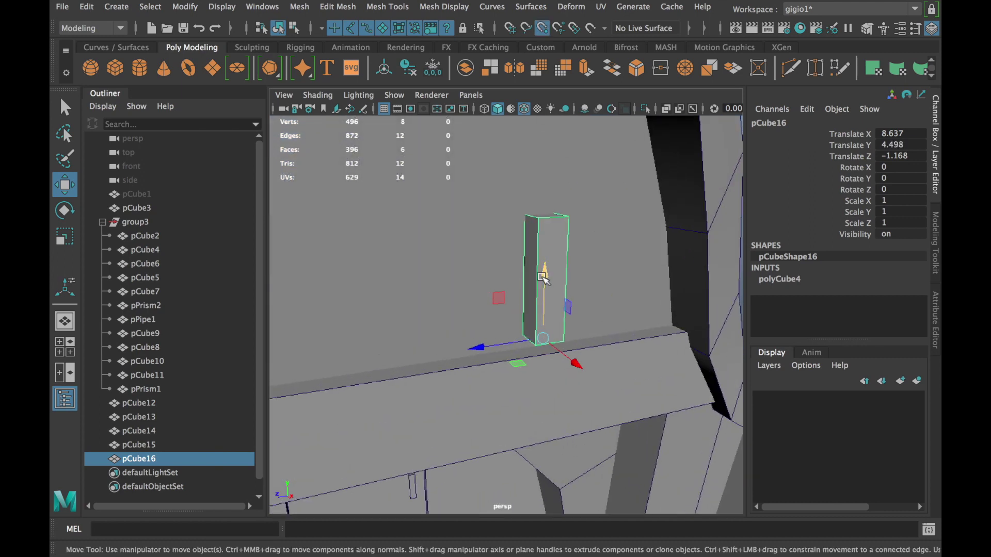
pyautogui.moveTo(542, 278); pyautogui.dragTo(533, 363)
pyautogui.moveTo(462, 374)
pyautogui.mouseDown()
pyautogui.moveTo(641, 343)
pyautogui.moveTo(600, 349)
pyautogui.moveTo(551, 285)
pyautogui.mouseUp()
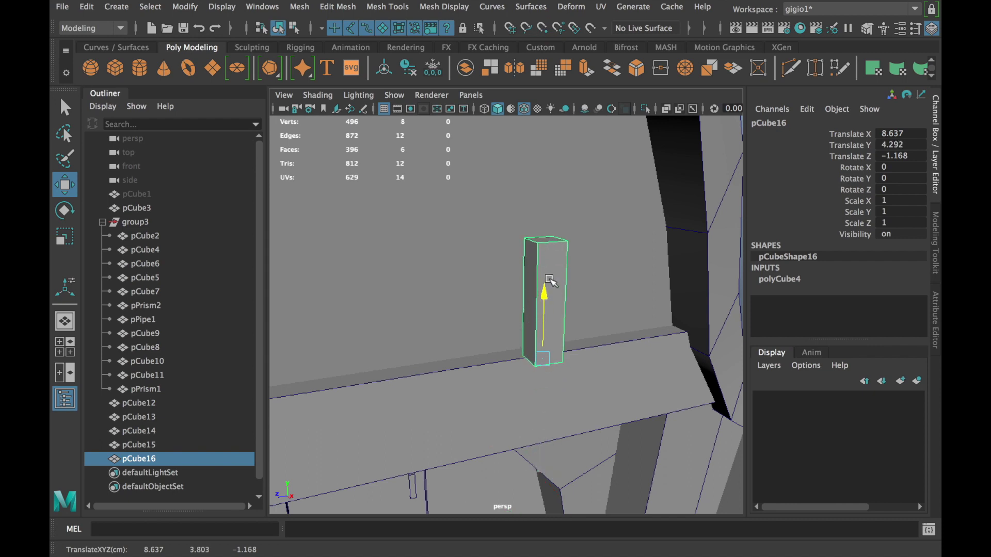
pyautogui.keyDown('alt'); pyautogui.moveTo(538, 327); pyautogui.dragTo(520, 324); pyautogui.keyUp('alt')
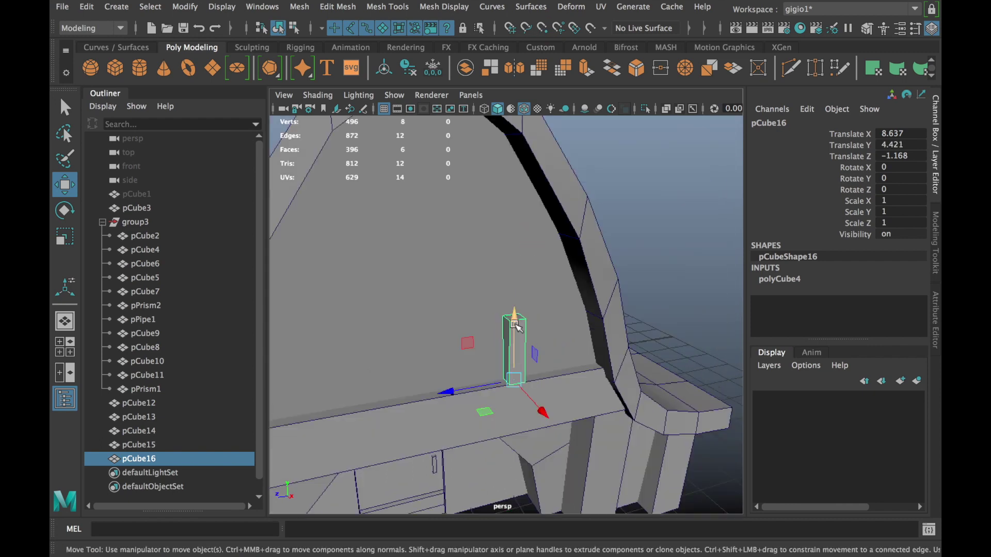
# - Stretch the post taller, tilt it to follow the roof slope, and seat it on the beam
pyautogui.press('r')
pyautogui.moveTo(515, 320); pyautogui.dragTo(530, 188)
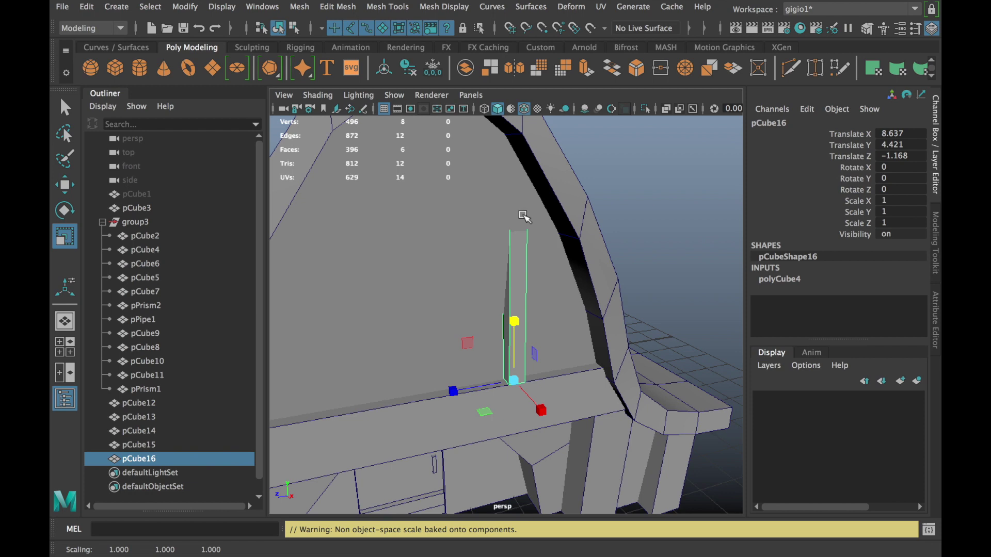
pyautogui.press('e')
pyautogui.moveTo(525, 346); pyautogui.dragTo(528, 348)
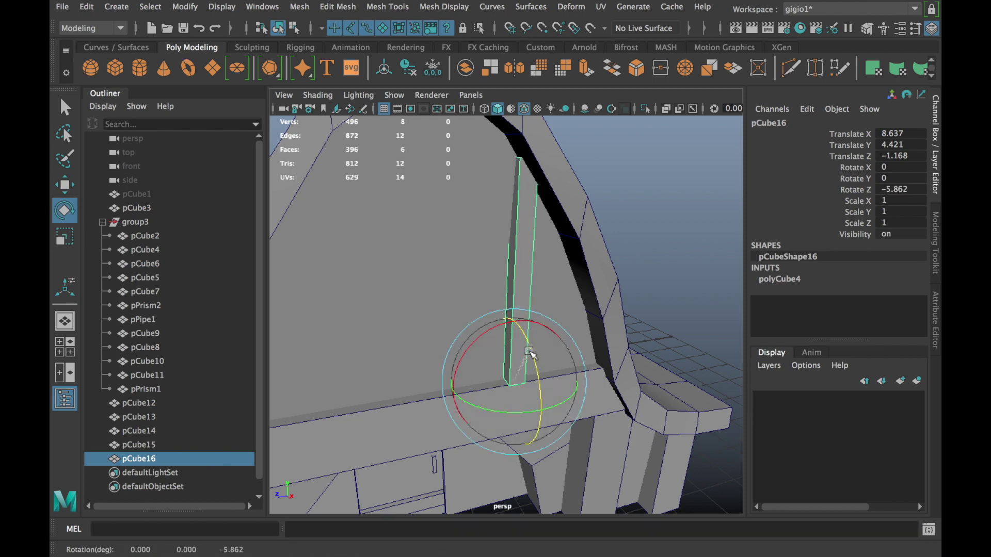
pyautogui.press('w')
pyautogui.keyDown('alt'); pyautogui.moveTo(530, 354); pyautogui.dragTo(578, 393); pyautogui.keyUp('alt')
pyautogui.moveTo(640, 384)
pyautogui.mouseDown()
pyautogui.moveTo(577, 364)
pyautogui.moveTo(617, 325)
pyautogui.moveTo(595, 376)
pyautogui.moveTo(556, 302)
pyautogui.moveTo(526, 385)
pyautogui.mouseUp()
pyautogui.moveTo(527, 279); pyautogui.dragTo(524, 307)
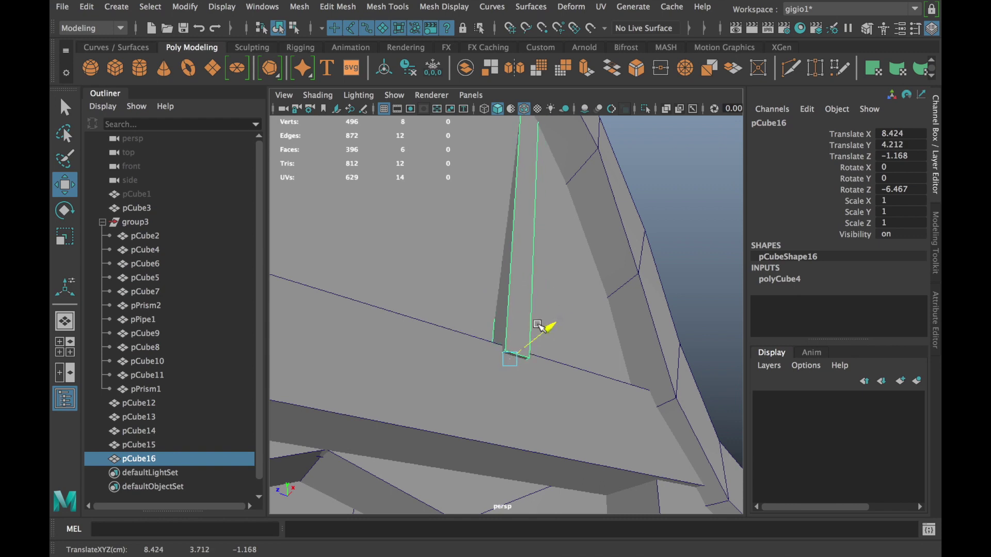
pyautogui.moveTo(543, 332)
pyautogui.keyDown('alt'); pyautogui.mouseDown()
pyautogui.moveTo(515, 425)
pyautogui.moveTo(518, 415)
pyautogui.mouseUp(); pyautogui.keyUp('alt')
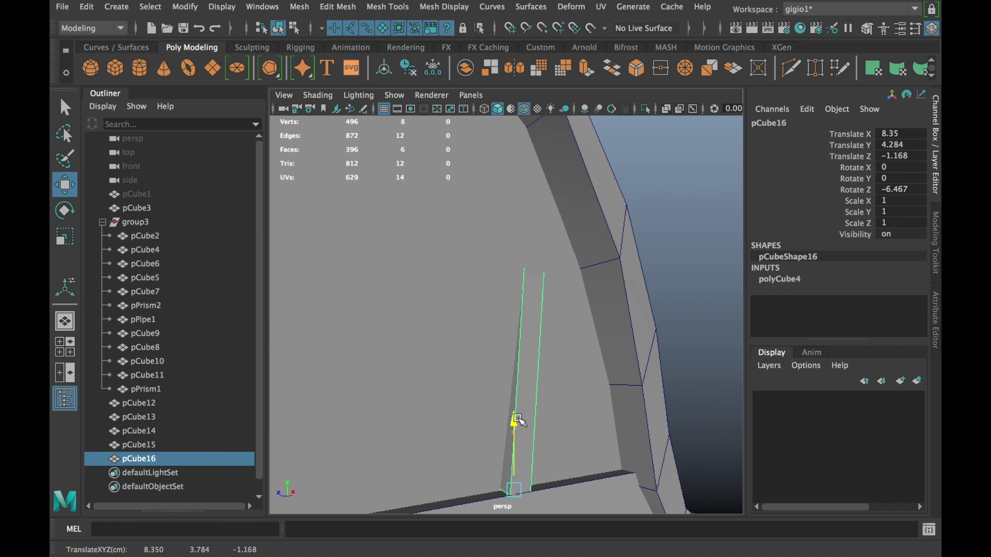
pyautogui.press('e')
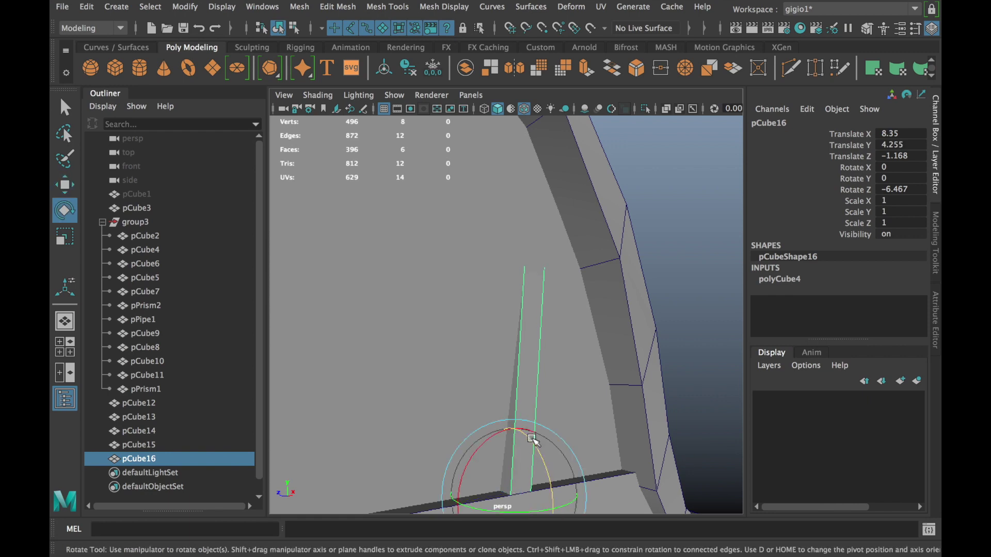
pyautogui.moveTo(532, 439); pyautogui.dragTo(533, 441)
pyautogui.moveTo(592, 339)
pyautogui.keyDown('alt'); pyautogui.mouseDown()
pyautogui.moveTo(455, 348)
pyautogui.moveTo(490, 320)
pyautogui.moveTo(482, 409)
pyautogui.moveTo(404, 425)
pyautogui.mouseUp(); pyautogui.keyUp('alt')
# - Raise the post's top edge up to meet the roof
pyautogui.press('r')
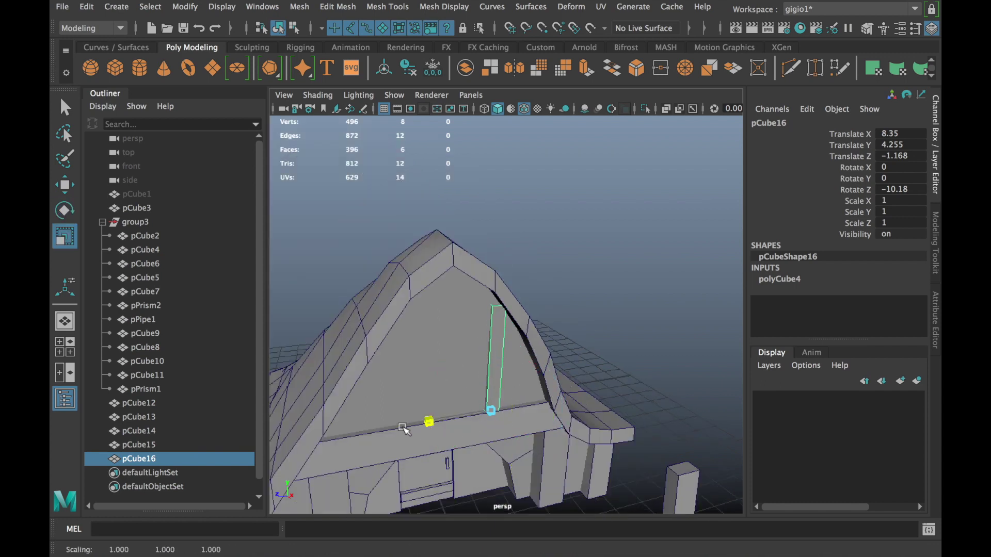
pyautogui.scroll(5, 471, 289)
pyautogui.moveTo(479, 165); pyautogui.dragTo(477, 124, button='right')
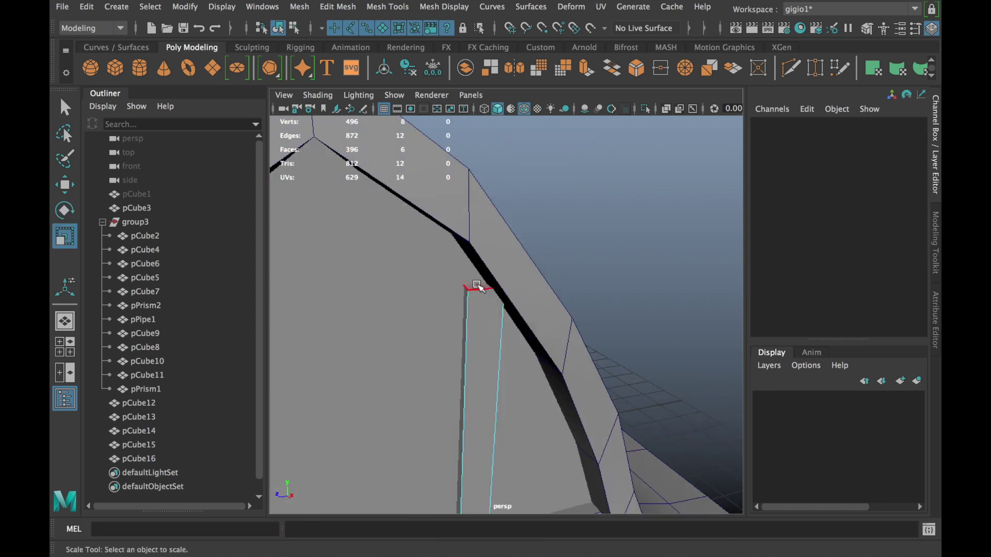
pyautogui.click(477, 285)
pyautogui.press('w')
pyautogui.moveTo(480, 240); pyautogui.dragTo(483, 208)
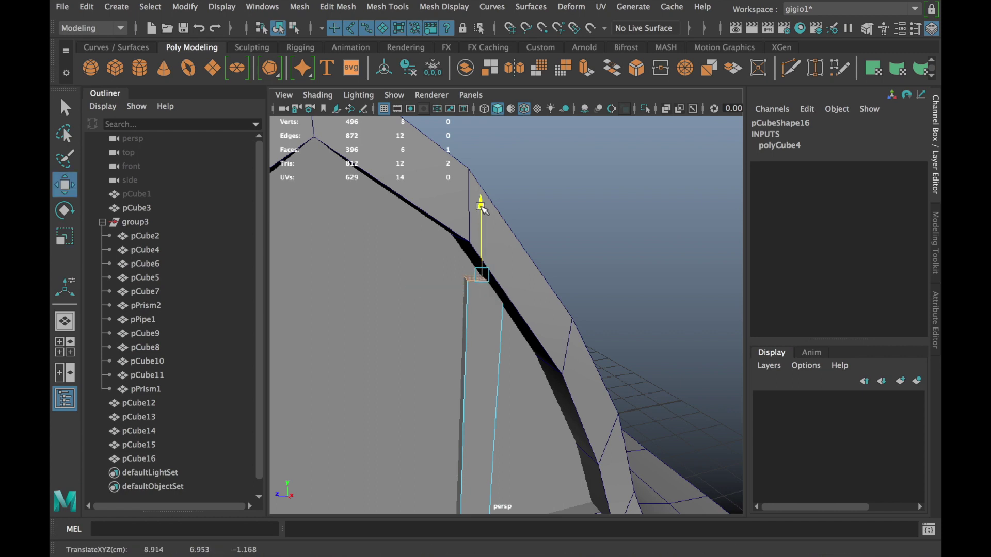
pyautogui.press('Delete')
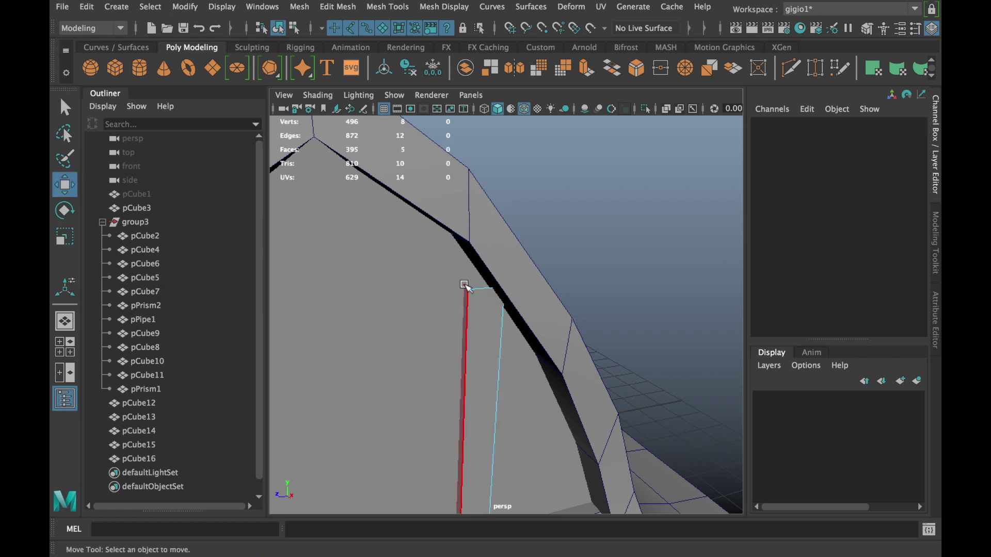
pyautogui.rightClick(466, 287)
pyautogui.click(465, 287)
pyautogui.moveTo(461, 206); pyautogui.dragTo(458, 172)
pyautogui.moveTo(486, 366)
pyautogui.keyDown('alt'); pyautogui.mouseDown()
pyautogui.moveTo(571, 327)
pyautogui.moveTo(515, 300)
pyautogui.mouseUp(); pyautogui.keyUp('alt')
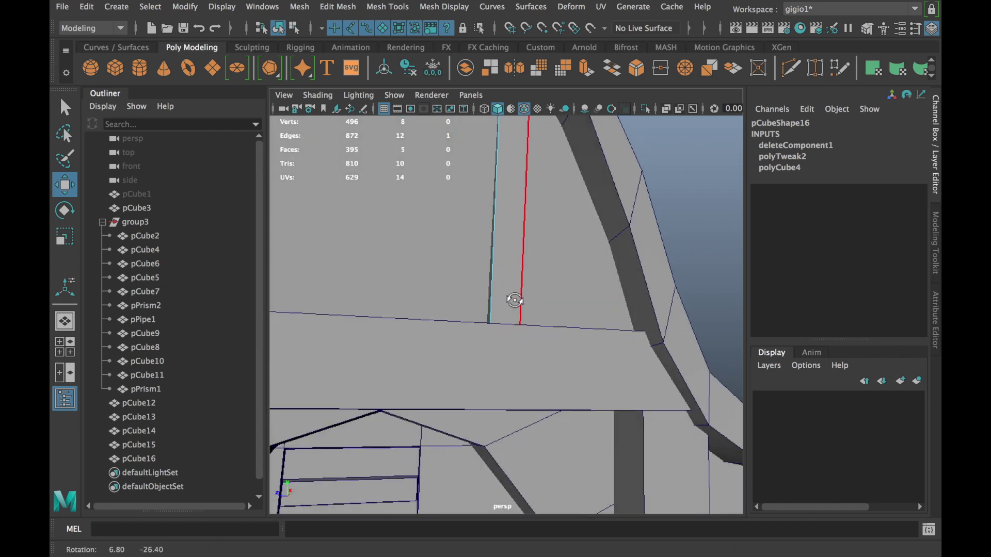
# - Freeze transformations and delete history on pCube16, then isolate it
pyautogui.moveTo(504, 168); pyautogui.dragTo(572, 137, button='right')
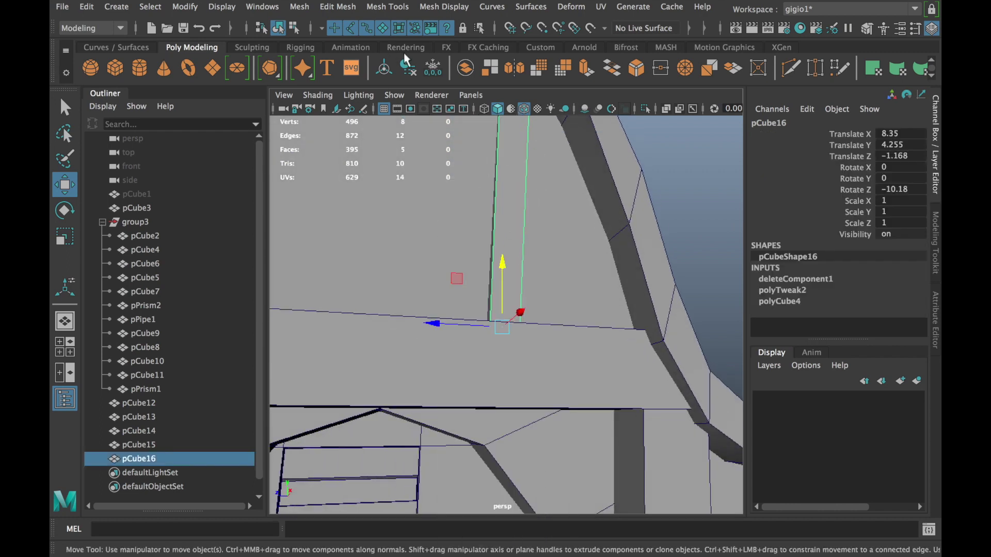
pyautogui.click(408, 66)
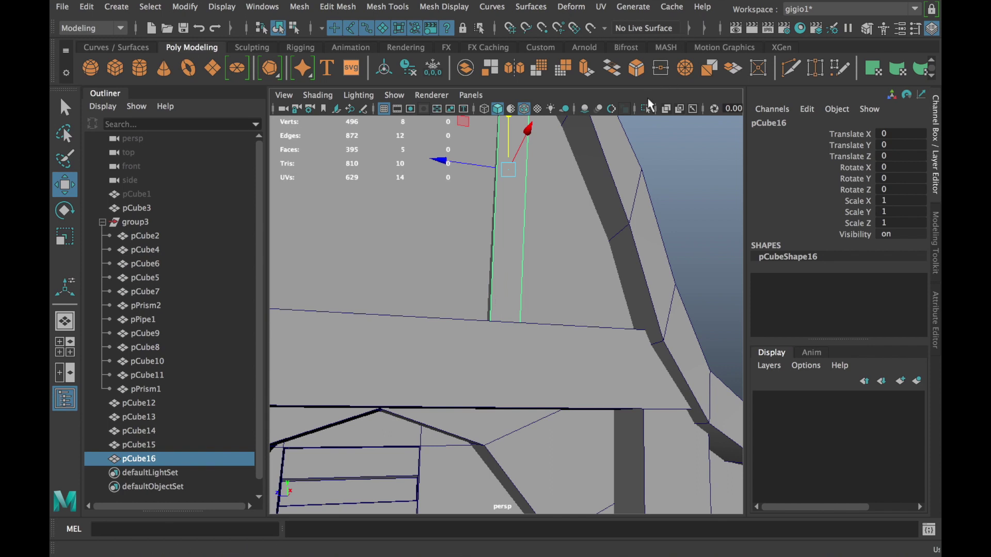
pyautogui.click(645, 108)
# - Delete the slat's hidden bottom face and restore the full scene
pyautogui.keyDown('alt'); pyautogui.moveTo(626, 154); pyautogui.dragTo(522, 243); pyautogui.keyUp('alt')
pyautogui.moveTo(515, 168); pyautogui.dragTo(513, 188, button='right')
pyautogui.click(507, 241)
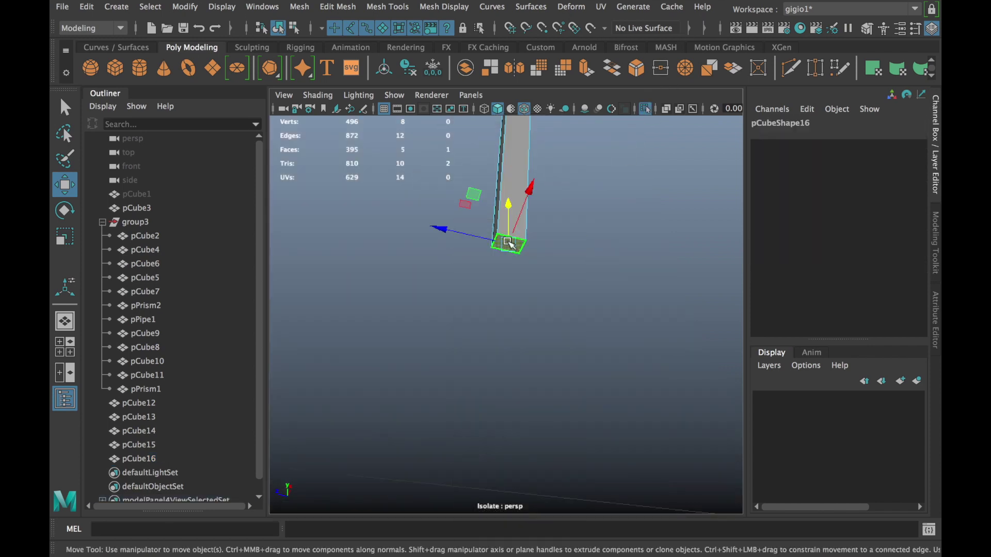
pyautogui.press('Delete')
pyautogui.press('Delete')
pyautogui.click(649, 126)
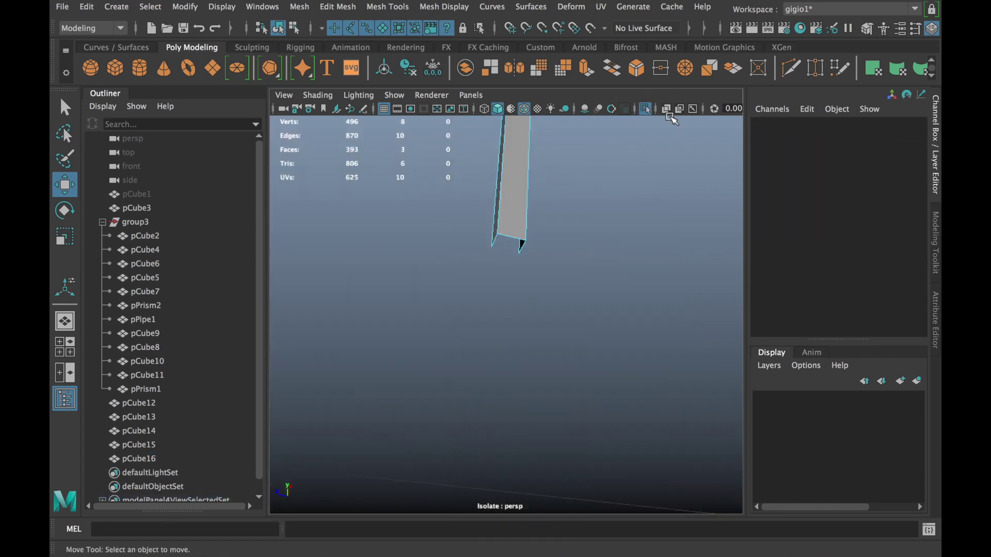
pyautogui.click(645, 109)
pyautogui.moveTo(483, 158); pyautogui.dragTo(573, 138, button='right')
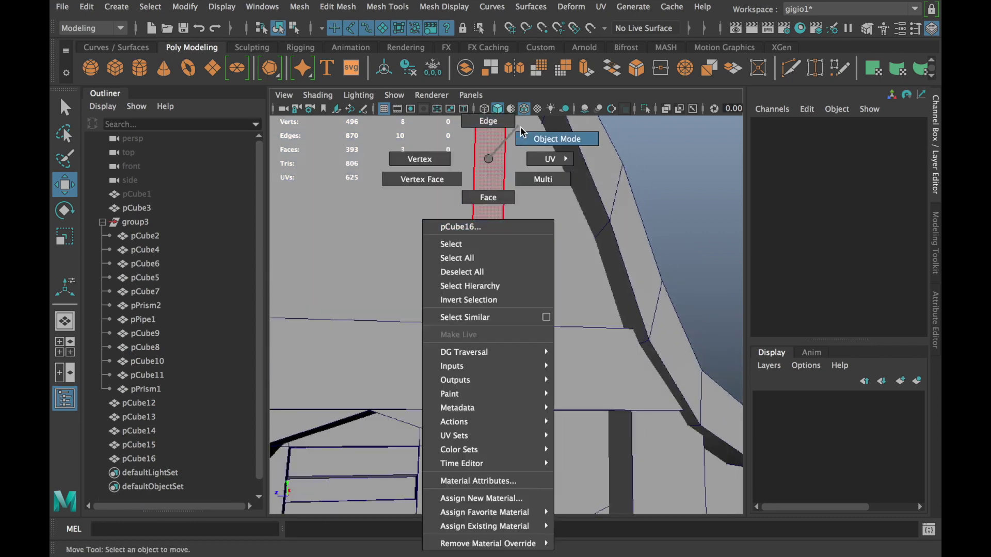
pyautogui.keyDown('alt'); pyautogui.moveTo(485, 231); pyautogui.dragTo(363, 262); pyautogui.keyUp('alt')
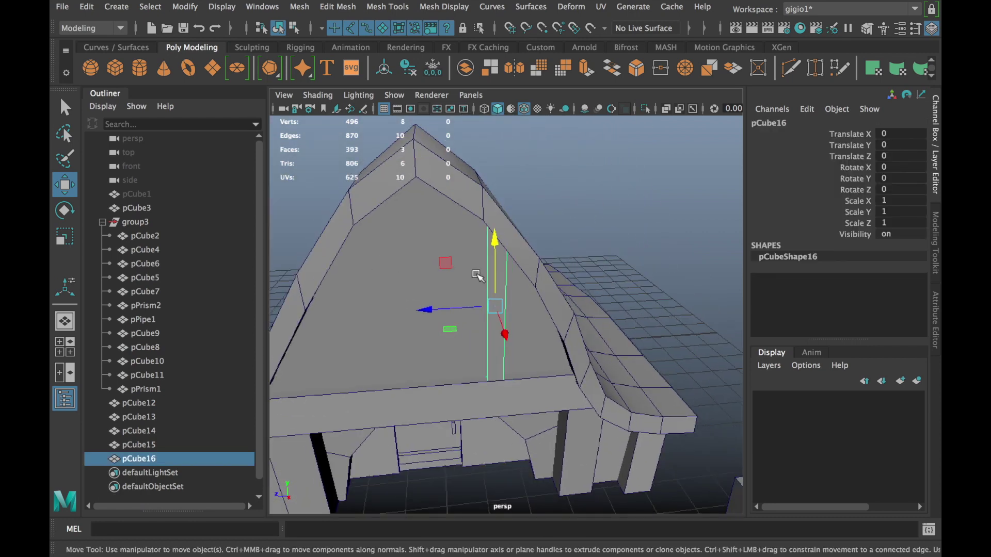
# - Duplicate the slat as pCube17, move it along Z to 2.708, and tilt it slightly
pyautogui.hotkey('ctrl', 'd')
pyautogui.moveTo(430, 310); pyautogui.dragTo(394, 313)
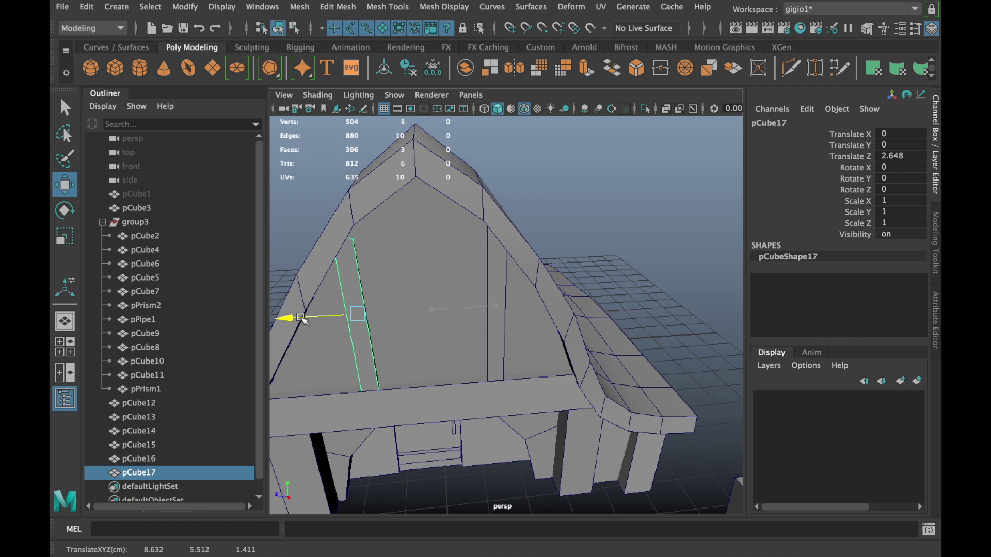
pyautogui.keyDown('alt'); pyautogui.moveTo(340, 264); pyautogui.dragTo(423, 263); pyautogui.keyUp('alt')
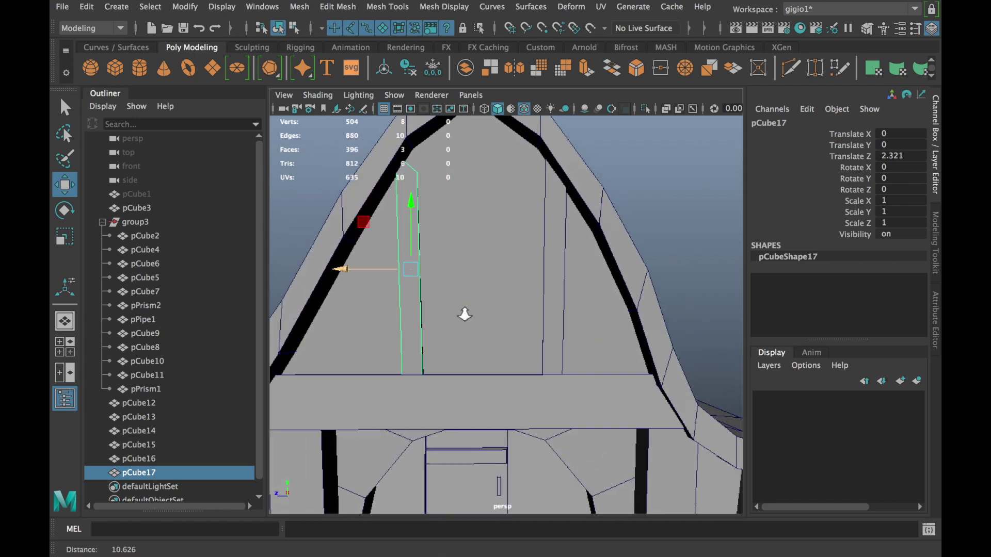
pyautogui.press('e')
pyautogui.moveTo(453, 222); pyautogui.dragTo(451, 224)
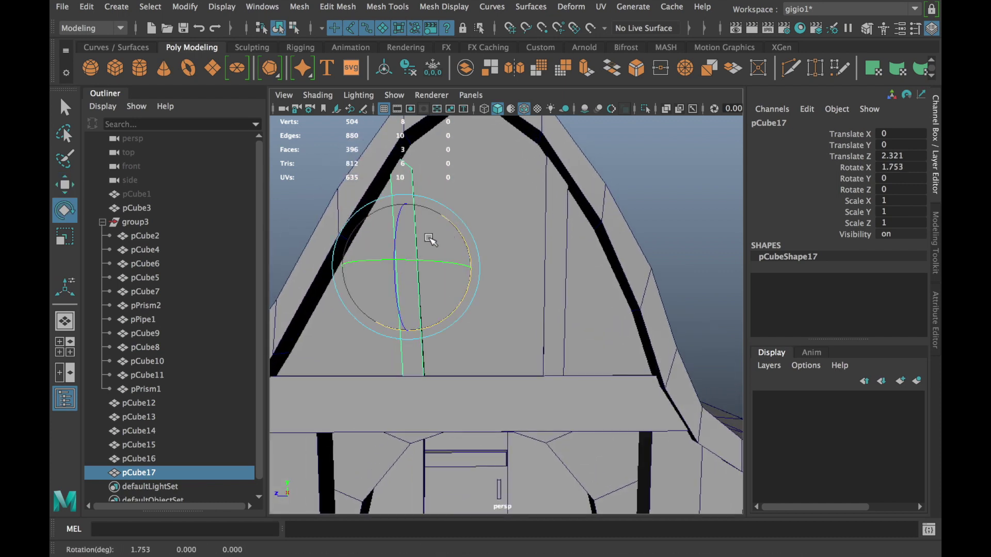
pyautogui.press('w')
# - Move the new slat's top edge so it meets the roof
pyautogui.keyDown('alt'); pyautogui.moveTo(381, 273); pyautogui.dragTo(504, 341, button='right'); pyautogui.keyUp('alt')
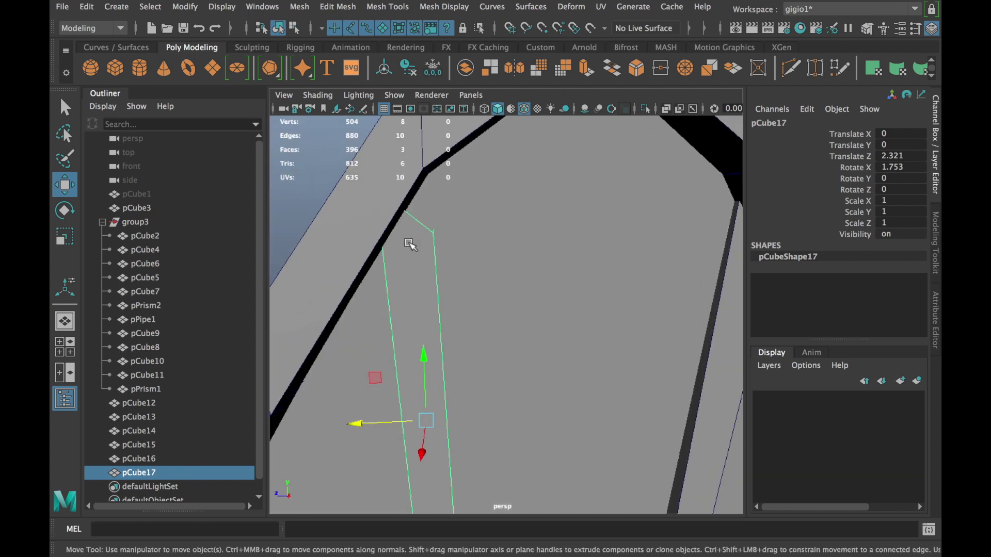
pyautogui.moveTo(408, 165); pyautogui.dragTo(409, 126, button='right')
pyautogui.click(434, 231)
pyautogui.moveTo(432, 157); pyautogui.dragTo(431, 135)
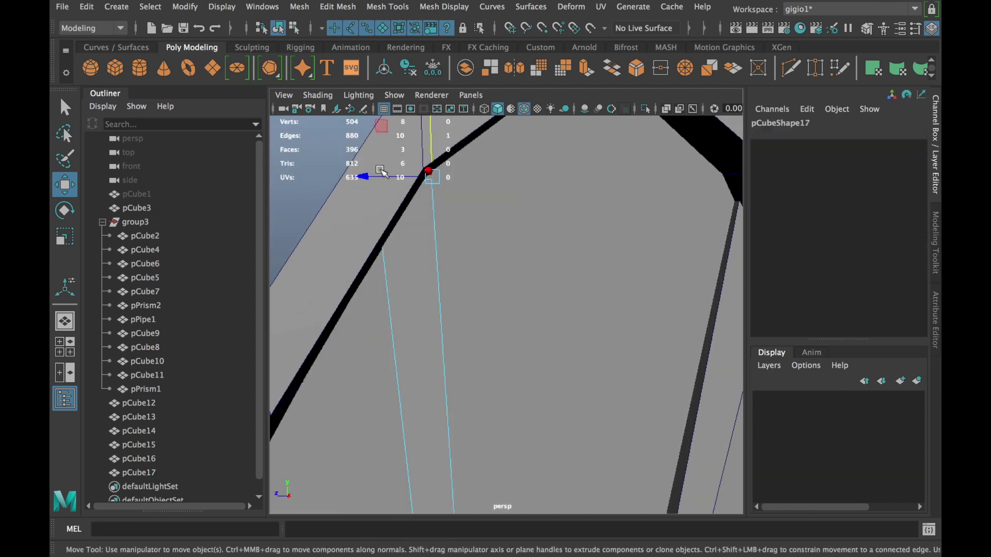
pyautogui.moveTo(376, 150); pyautogui.dragTo(380, 237)
pyautogui.moveTo(443, 267)
pyautogui.keyDown('alt'); pyautogui.mouseDown()
pyautogui.moveTo(623, 155)
pyautogui.moveTo(544, 298)
pyautogui.moveTo(526, 292)
pyautogui.mouseUp(); pyautogui.keyUp('alt')
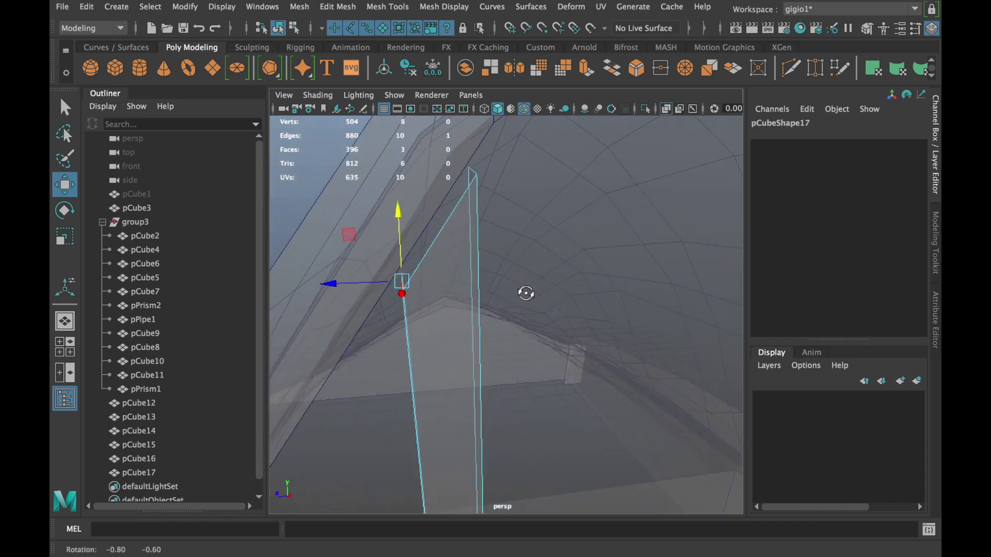
pyautogui.moveTo(397, 216); pyautogui.dragTo(400, 209)
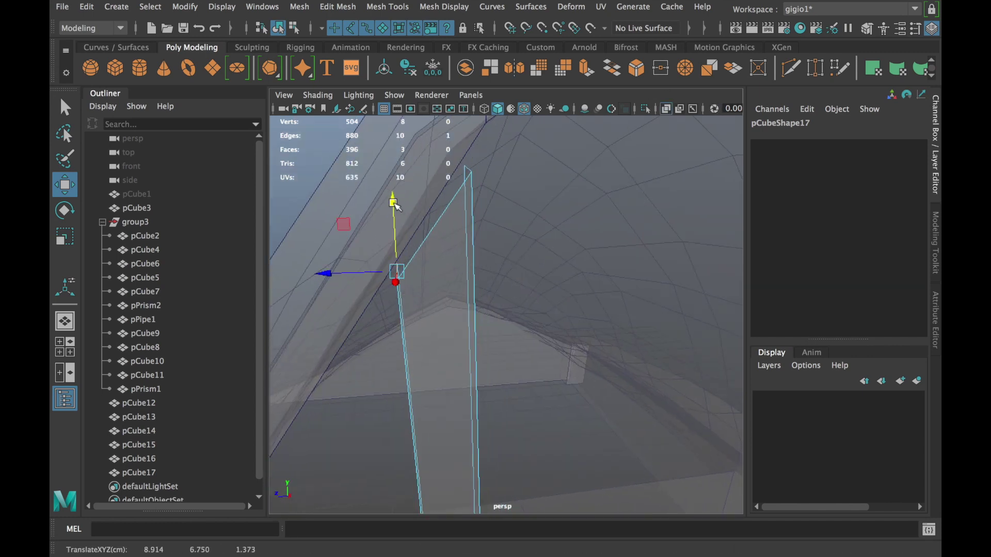
pyautogui.moveTo(433, 251); pyautogui.dragTo(513, 136, button='right')
# - Undo an accidental roof edge-mode switch, check the slat against the roof, and select pCube16
pyautogui.moveTo(435, 327)
pyautogui.keyDown('alt'); pyautogui.mouseDown()
pyautogui.moveTo(381, 327)
pyautogui.moveTo(370, 349)
pyautogui.moveTo(428, 372)
pyautogui.moveTo(345, 367)
pyautogui.mouseUp(); pyautogui.keyUp('alt')
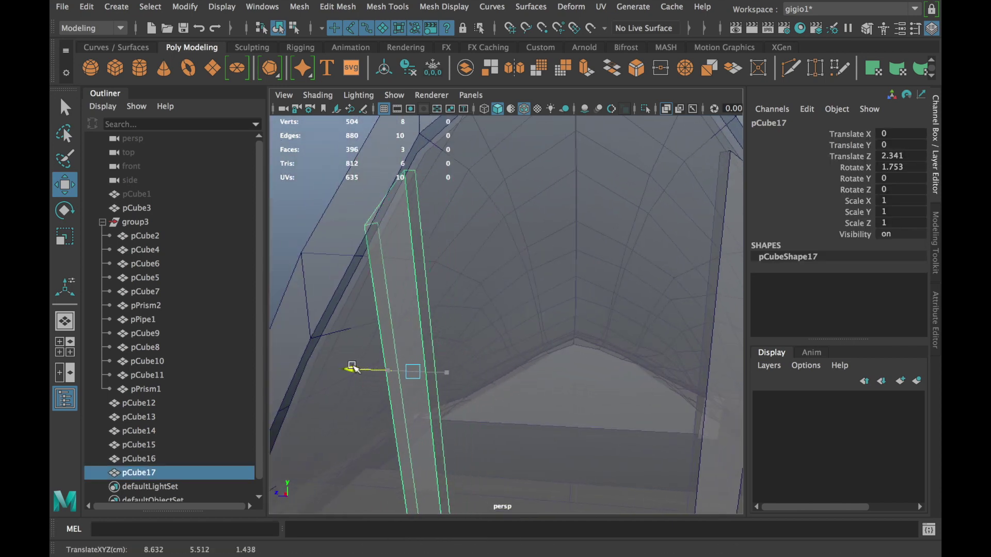
pyautogui.moveTo(363, 227); pyautogui.dragTo(368, 209, button='right')
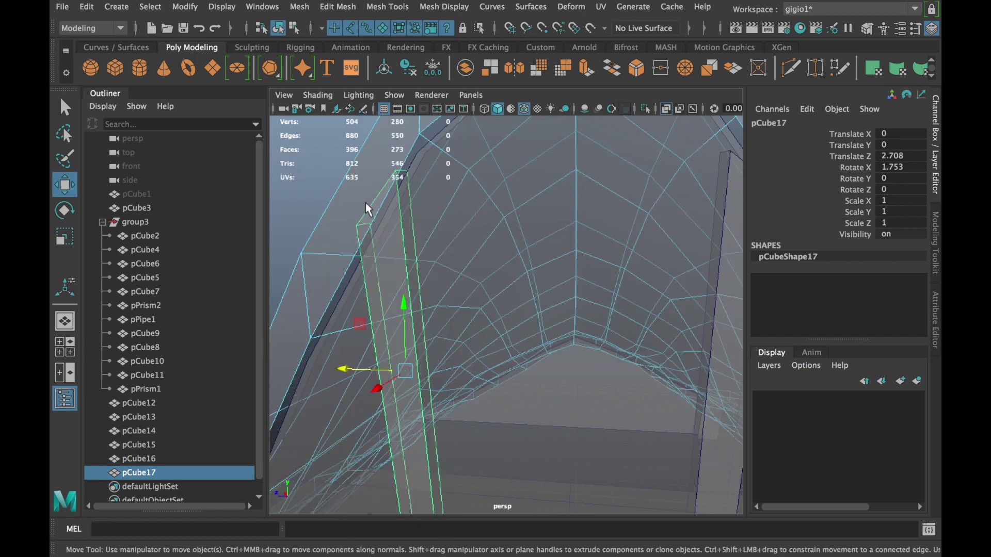
pyautogui.hotkey('ctrl', 'z')
pyautogui.moveTo(395, 160); pyautogui.dragTo(396, 129, button='right')
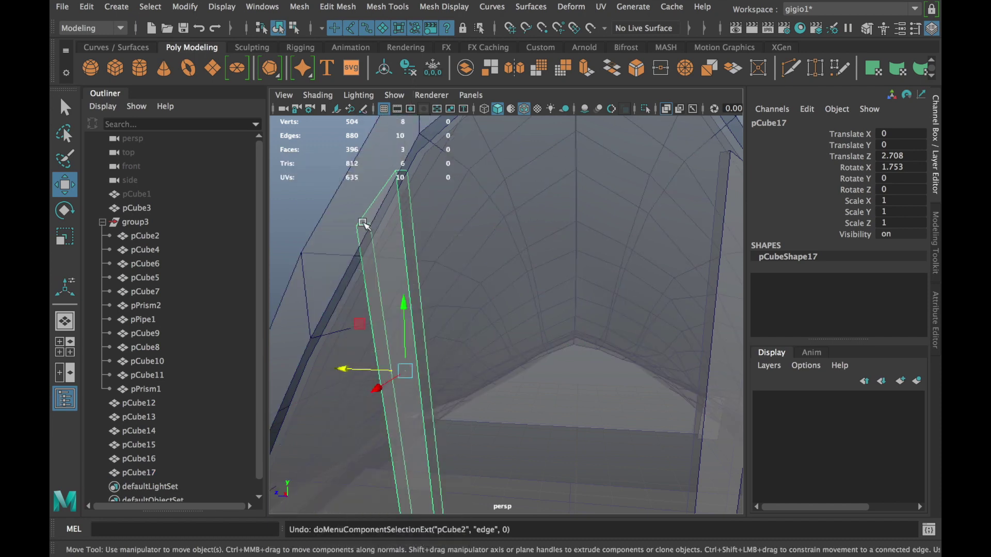
pyautogui.keyDown('alt'); pyautogui.moveTo(367, 161); pyautogui.dragTo(400, 167); pyautogui.keyUp('alt')
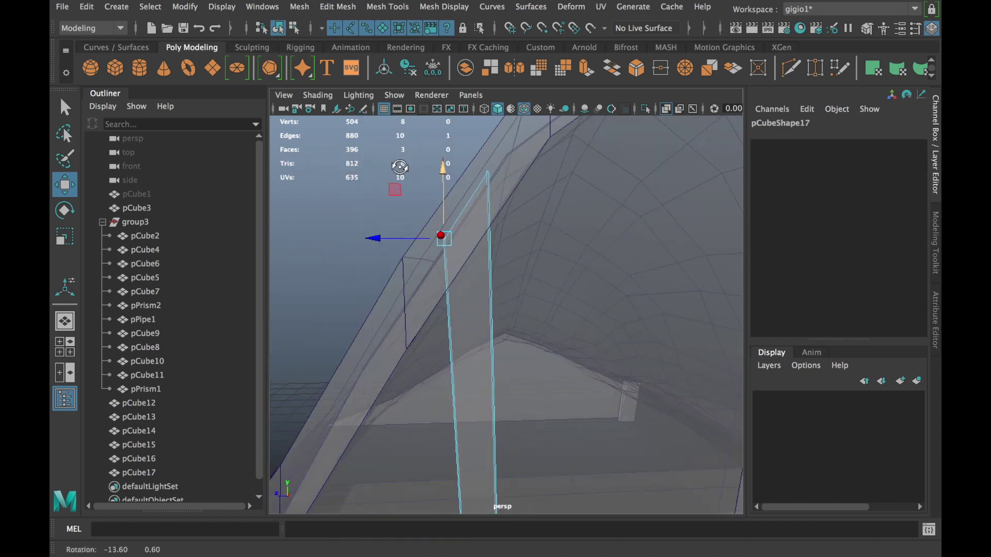
pyautogui.moveTo(564, 203)
pyautogui.keyDown('alt'); pyautogui.mouseDown()
pyautogui.moveTo(487, 204)
pyautogui.moveTo(405, 277)
pyautogui.moveTo(355, 277)
pyautogui.moveTo(387, 261)
pyautogui.moveTo(453, 270)
pyautogui.moveTo(700, 248)
pyautogui.mouseUp(); pyautogui.keyUp('alt')
pyautogui.scroll(5, 391, 347)
pyautogui.scroll(3, 393, 317)
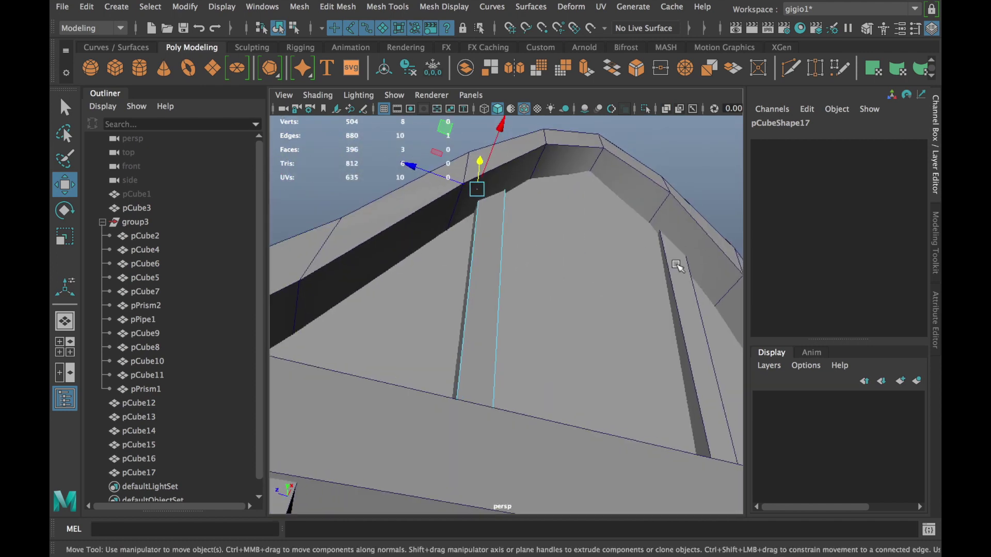
pyautogui.click(676, 267)
pyautogui.moveTo(671, 282)
pyautogui.keyDown('alt'); pyautogui.mouseDown()
pyautogui.moveTo(582, 321)
pyautogui.moveTo(582, 295)
pyautogui.mouseUp(); pyautogui.keyUp('alt')
pyautogui.moveTo(388, 362)
pyautogui.keyDown('alt'); pyautogui.mouseDown()
pyautogui.moveTo(413, 325)
pyautogui.moveTo(409, 311)
pyautogui.mouseUp(); pyautogui.keyUp('alt')
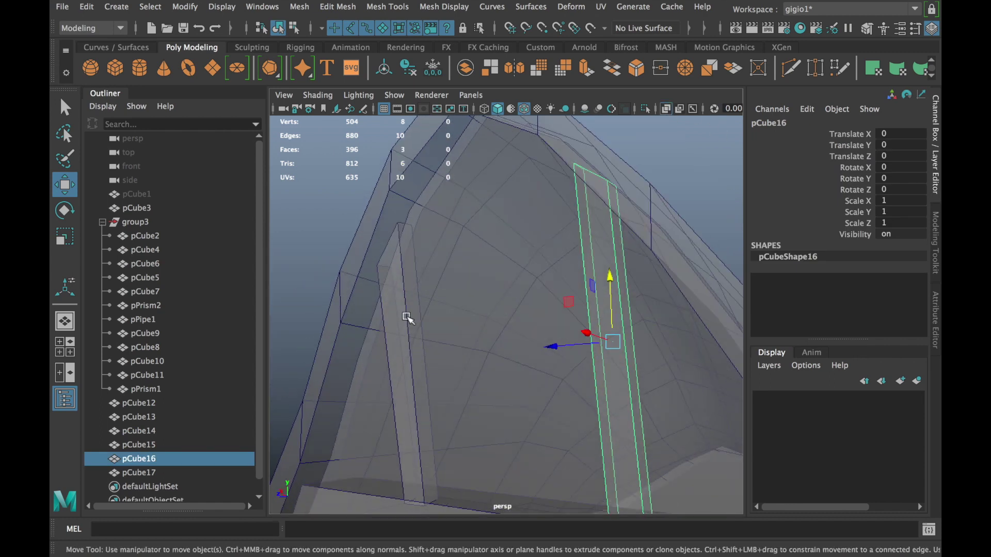
# - Select the top vertices of pCube16 and pCube17 and shift them under the roof
pyautogui.keyDown('shift'); pyautogui.click(409, 312); pyautogui.keyUp('shift')
pyautogui.rightClick(328, 158)
pyautogui.moveTo(321, 153)
pyautogui.keyDown('alt'); pyautogui.mouseDown()
pyautogui.moveTo(579, 201)
pyautogui.moveTo(496, 168)
pyautogui.mouseUp(); pyautogui.keyUp('alt')
pyautogui.moveTo(337, 300); pyautogui.dragTo(501, 214)
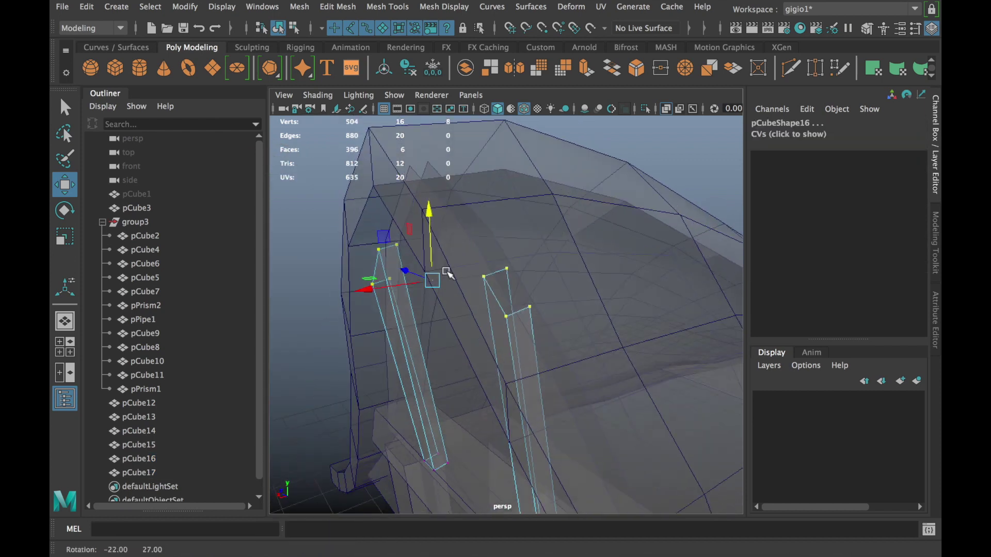
pyautogui.moveTo(363, 238)
pyautogui.mouseDown()
pyautogui.moveTo(353, 241)
pyautogui.moveTo(630, 225)
pyautogui.mouseUp()
pyautogui.click(432, 162)
# - Reframe the gable, briefly isolate pCube17, then restore the full scene
pyautogui.keyDown('alt'); pyautogui.moveTo(432, 162); pyautogui.dragTo(664, 269); pyautogui.keyUp('alt')
pyautogui.keyDown('alt'); pyautogui.moveTo(664, 270); pyautogui.dragTo(613, 285, button='right'); pyautogui.keyUp('alt')
pyautogui.keyDown('alt'); pyautogui.moveTo(612, 285); pyautogui.dragTo(600, 350); pyautogui.keyUp('alt')
pyautogui.keyDown('alt'); pyautogui.moveTo(599, 349); pyautogui.dragTo(596, 402, button='right'); pyautogui.keyUp('alt')
pyautogui.moveTo(596, 402)
pyautogui.keyDown('alt'); pyautogui.mouseDown()
pyautogui.moveTo(588, 367)
pyautogui.moveTo(664, 350)
pyautogui.moveTo(633, 338)
pyautogui.moveTo(655, 179)
pyautogui.mouseUp(); pyautogui.keyUp('alt')
pyautogui.click(646, 109)
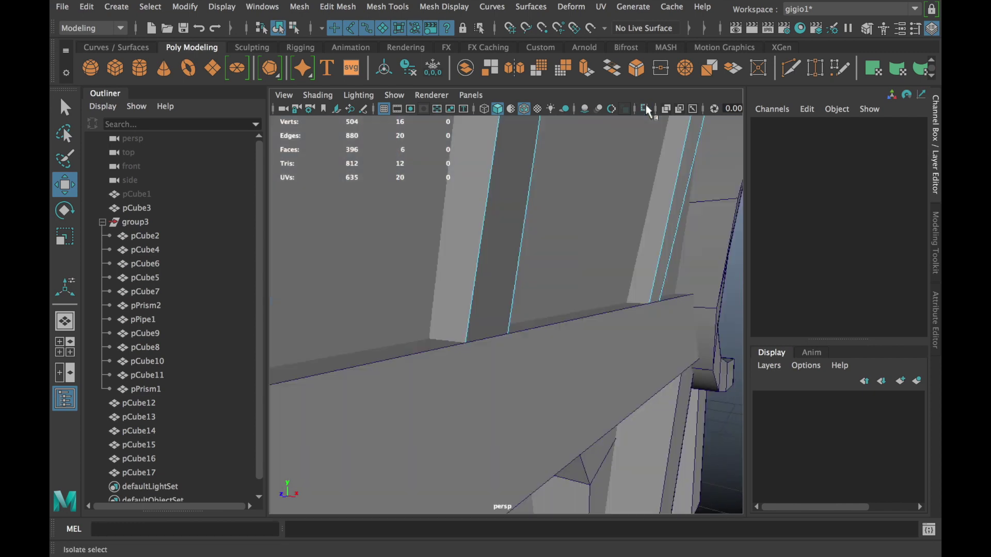
pyautogui.click(680, 252)
pyautogui.click(459, 275)
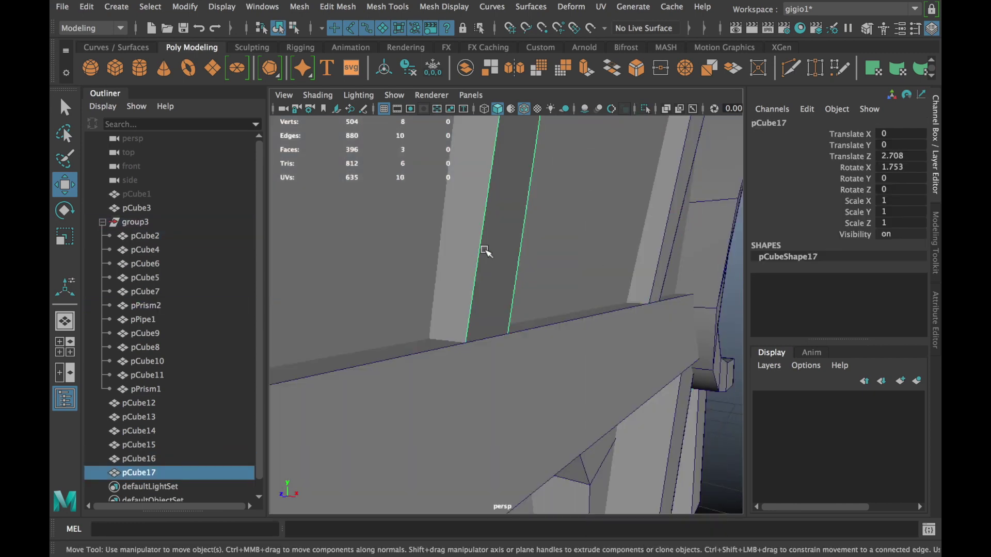
pyautogui.click(645, 109)
pyautogui.click(645, 109)
pyautogui.moveTo(601, 302)
pyautogui.keyDown('alt'); pyautogui.mouseDown()
pyautogui.moveTo(537, 382)
pyautogui.moveTo(579, 338)
pyautogui.mouseUp(); pyautogui.keyUp('alt')
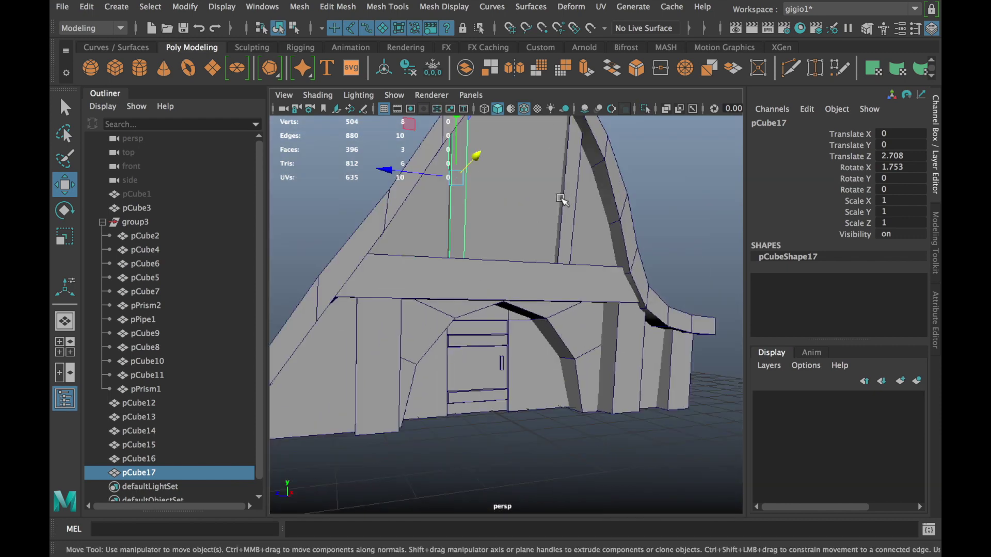
# - Select the gable panel pPrism2 and show it in Isolate Select
pyautogui.click(490, 200)
pyautogui.click(645, 109)
pyautogui.moveTo(626, 126)
pyautogui.keyDown('alt'); pyautogui.mouseDown()
pyautogui.moveTo(673, 269)
pyautogui.moveTo(508, 258)
pyautogui.moveTo(521, 240)
pyautogui.mouseUp(); pyautogui.keyUp('alt')
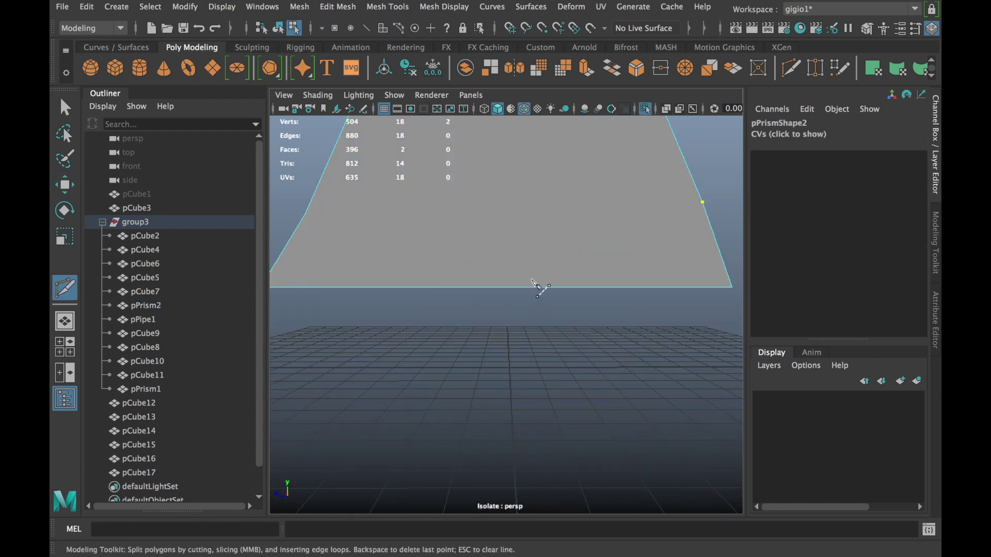
# - Pick points along the pPrism2 panel's edge, then deselect and exit Isolate Select
pyautogui.press('w')
pyautogui.moveTo(642, 255)
pyautogui.keyDown('alt'); pyautogui.mouseDown()
pyautogui.moveTo(544, 255)
pyautogui.moveTo(503, 296)
pyautogui.mouseUp(); pyautogui.keyUp('alt')
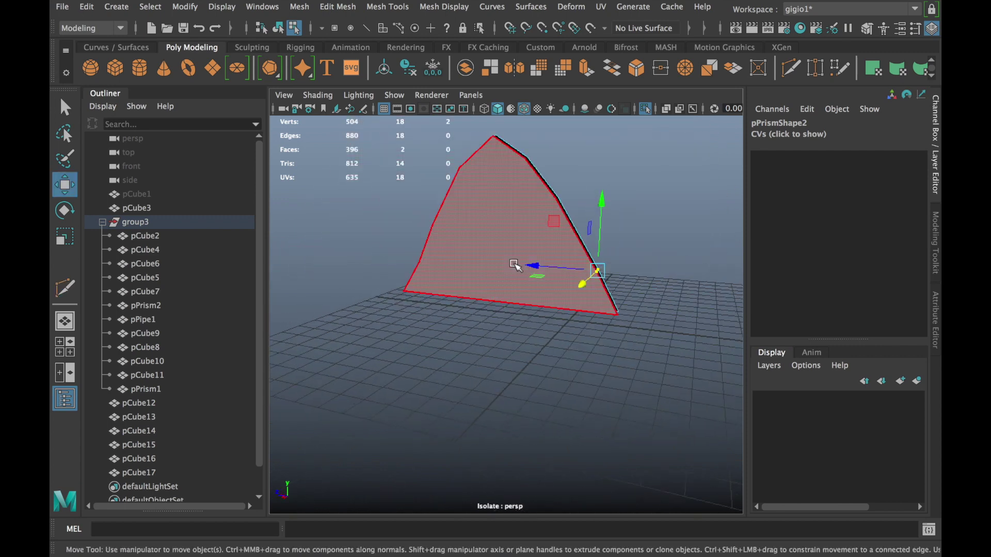
pyautogui.click(443, 364)
pyautogui.moveTo(536, 255)
pyautogui.keyDown('alt'); pyautogui.mouseDown()
pyautogui.moveTo(540, 205)
pyautogui.moveTo(612, 216)
pyautogui.mouseUp(); pyautogui.keyUp('alt')
pyautogui.moveTo(613, 215); pyautogui.dragTo(665, 139, button='right')
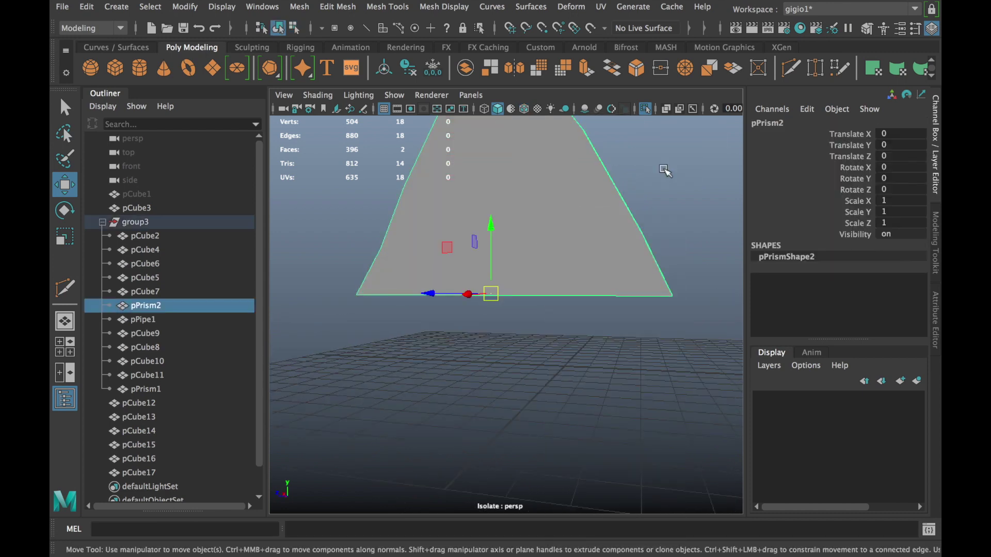
pyautogui.click(664, 170)
pyautogui.click(645, 108)
# - Hide the roof pCube2 and the wall pCube4, then select the prism pPrism1
pyautogui.scroll(5, 504, 290)
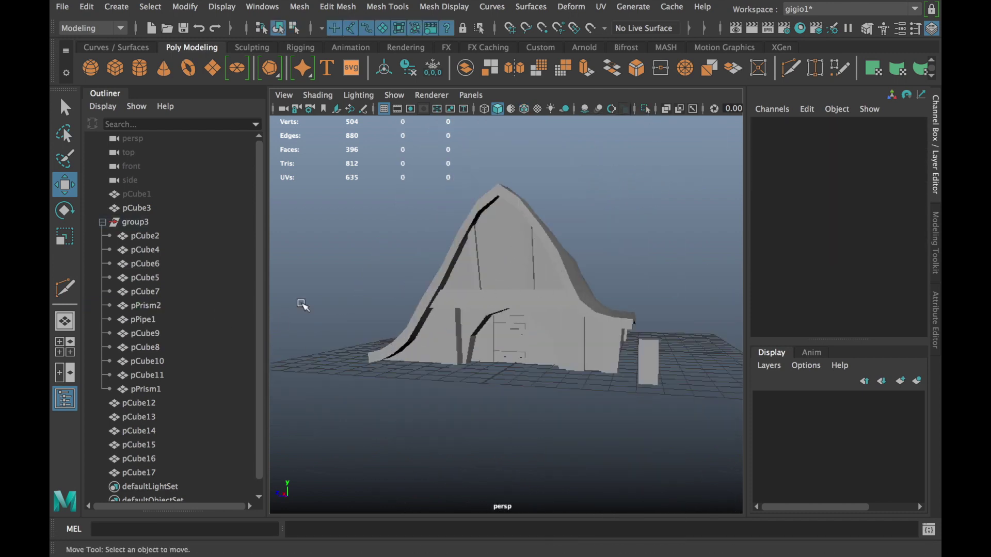
pyautogui.keyDown('alt'); pyautogui.moveTo(564, 268); pyautogui.dragTo(516, 271); pyautogui.keyUp('alt')
pyautogui.click(564, 266)
pyautogui.hotkey('ctrl', 'h')
pyautogui.click(616, 372)
pyautogui.keyDown('alt'); pyautogui.moveTo(615, 373); pyautogui.dragTo(460, 375); pyautogui.keyUp('alt')
pyautogui.hotkey('ctrl', 'h')
pyautogui.moveTo(542, 380)
pyautogui.keyDown('alt'); pyautogui.mouseDown()
pyautogui.moveTo(542, 361)
pyautogui.moveTo(664, 394)
pyautogui.moveTo(538, 290)
pyautogui.mouseUp(); pyautogui.keyUp('alt')
pyautogui.click(664, 394)
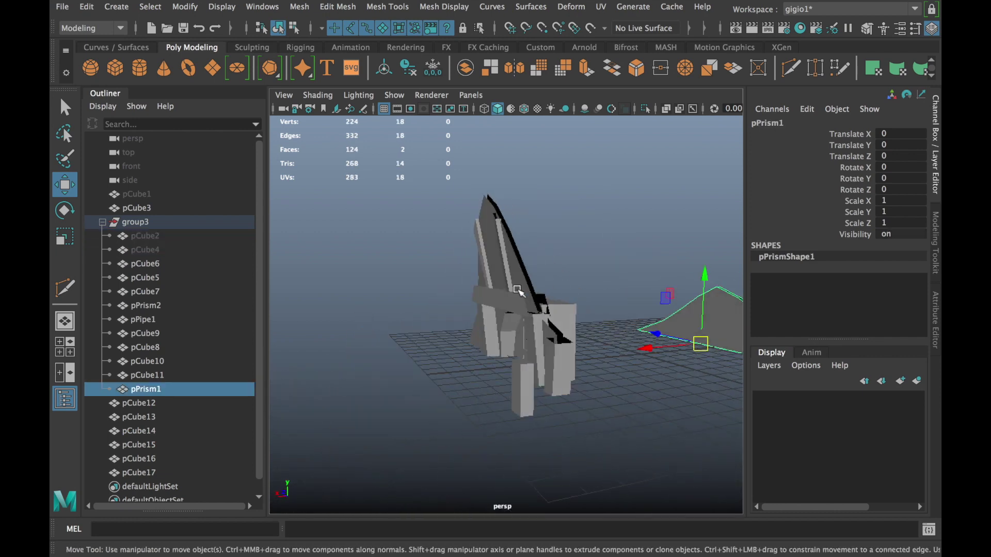
# - Select the prisms pPrism2 and pPrism1 and isolate them in the viewport
pyautogui.scroll(5, 539, 290)
pyautogui.click(508, 330)
pyautogui.moveTo(509, 330)
pyautogui.keyDown('alt'); pyautogui.mouseDown()
pyautogui.moveTo(505, 203)
pyautogui.moveTo(361, 309)
pyautogui.moveTo(703, 360)
pyautogui.mouseUp(); pyautogui.keyUp('alt')
pyautogui.click(504, 202)
pyautogui.keyDown('shift'); pyautogui.click(704, 360); pyautogui.keyUp('shift')
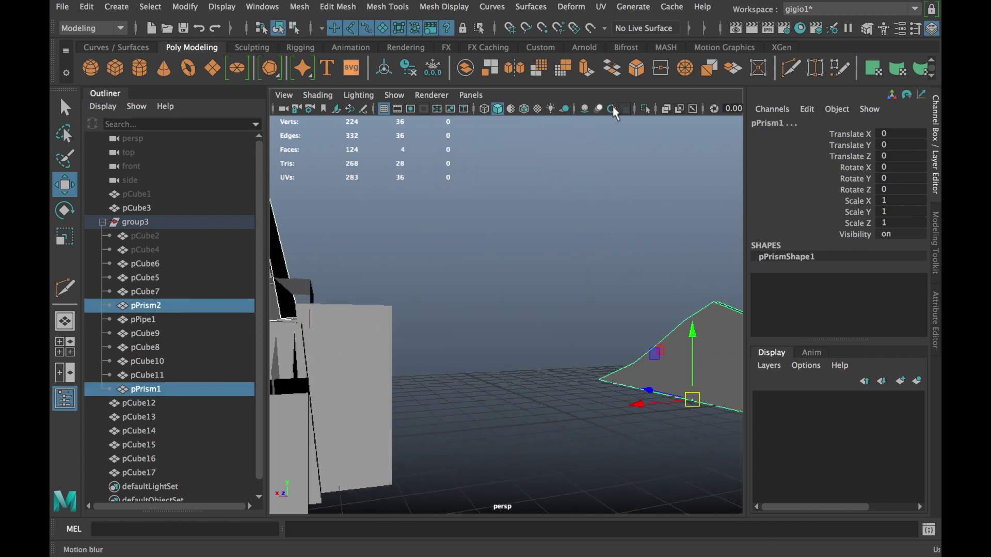
pyautogui.click(645, 108)
pyautogui.keyDown('alt'); pyautogui.moveTo(645, 108); pyautogui.dragTo(628, 377); pyautogui.keyUp('alt')
# - Multi-Cut a first vertical edge across the sloping roof panel pPrism1
pyautogui.click(427, 269)
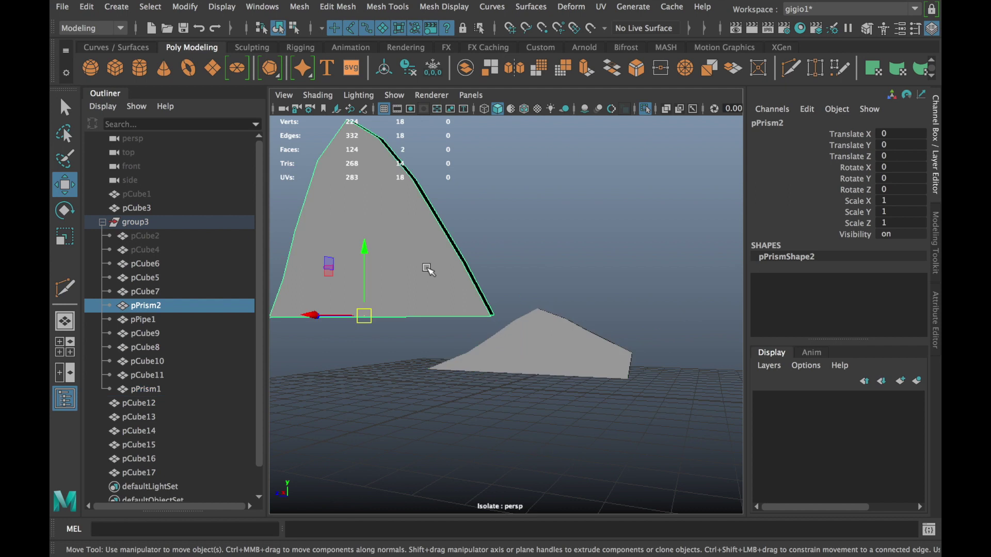
pyautogui.keyDown('shift'); pyautogui.moveTo(427, 269); pyautogui.dragTo(427, 263, button='right'); pyautogui.keyUp('shift')
pyautogui.moveTo(483, 360)
pyautogui.keyDown('alt'); pyautogui.mouseDown()
pyautogui.moveTo(312, 370)
pyautogui.moveTo(380, 387)
pyautogui.mouseUp(); pyautogui.keyUp('alt')
pyautogui.keyDown('alt'); pyautogui.moveTo(380, 387); pyautogui.dragTo(508, 349, button='right'); pyautogui.keyUp('alt')
pyautogui.hotkey('ctrl', 'shift', 'x')
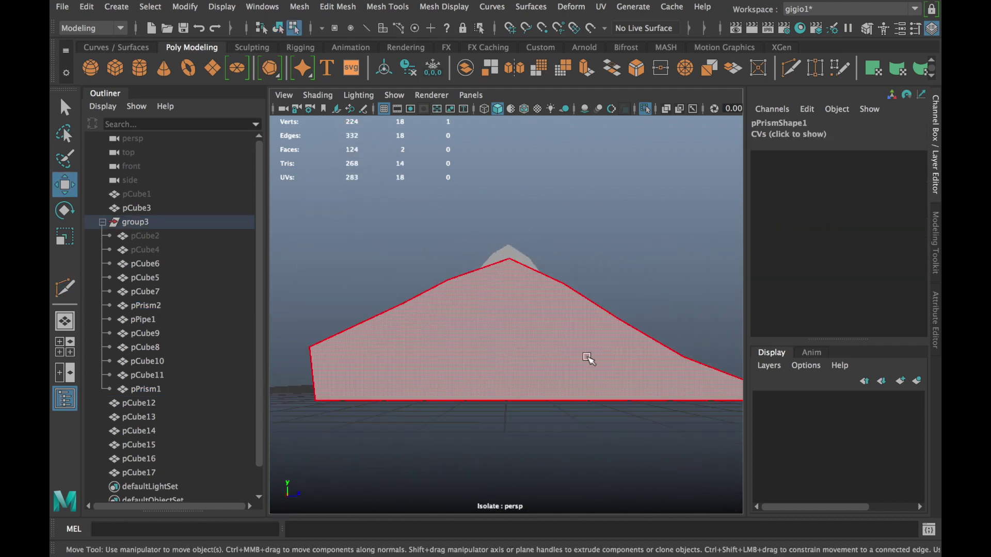
pyautogui.moveTo(564, 366)
pyautogui.keyDown('alt'); pyautogui.mouseDown()
pyautogui.moveTo(493, 389)
pyautogui.moveTo(435, 427)
pyautogui.moveTo(442, 384)
pyautogui.mouseUp(); pyautogui.keyUp('alt')
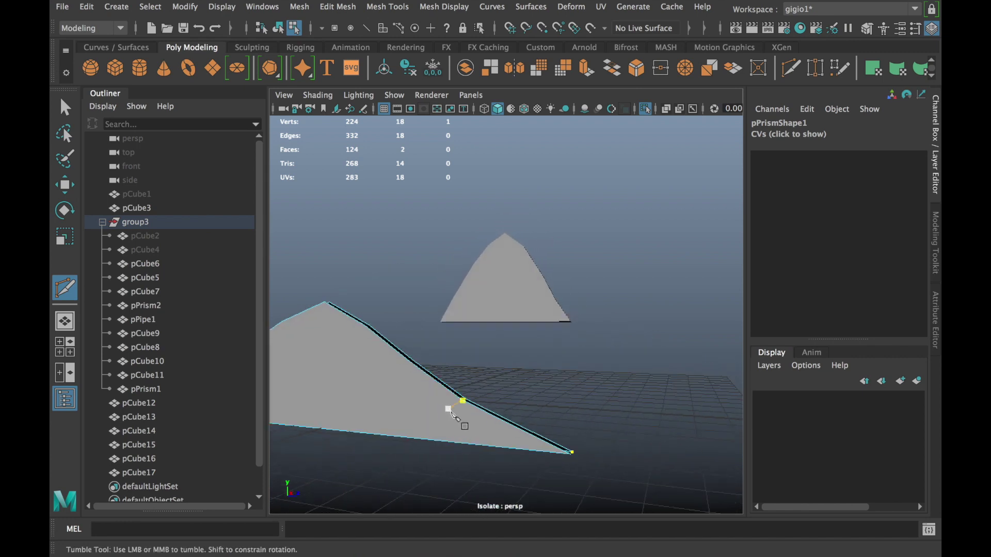
pyautogui.click(463, 401)
pyautogui.keyDown('alt'); pyautogui.moveTo(443, 439); pyautogui.dragTo(574, 451, button='middle'); pyautogui.keyUp('alt')
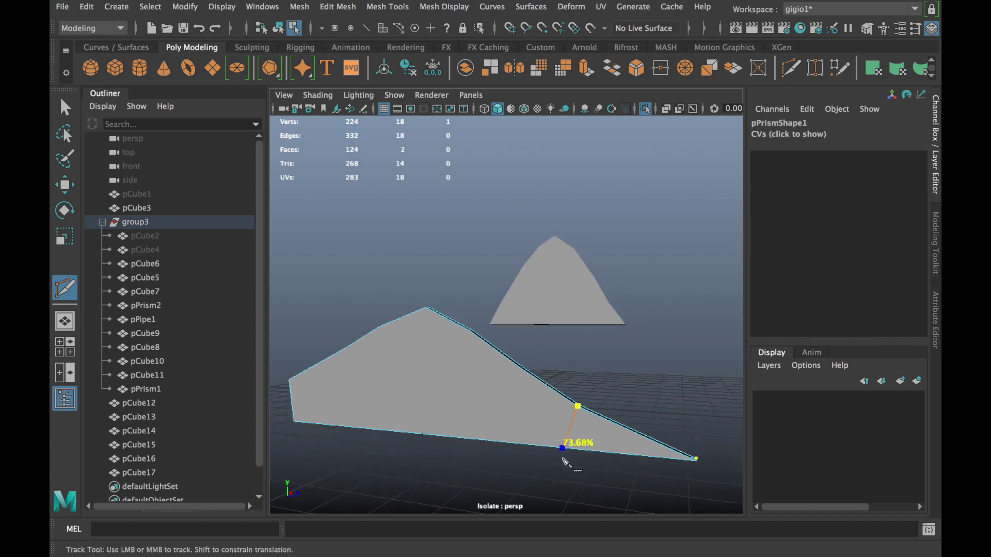
pyautogui.press('Return')
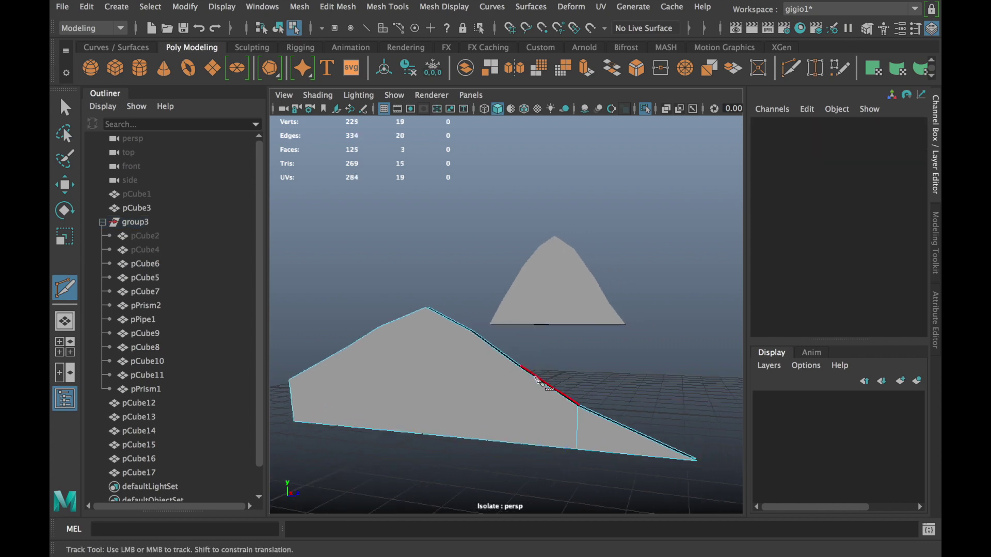
# - Add another vertical cut further along the panel's upper edge
pyautogui.click(518, 366)
pyautogui.click(471, 331)
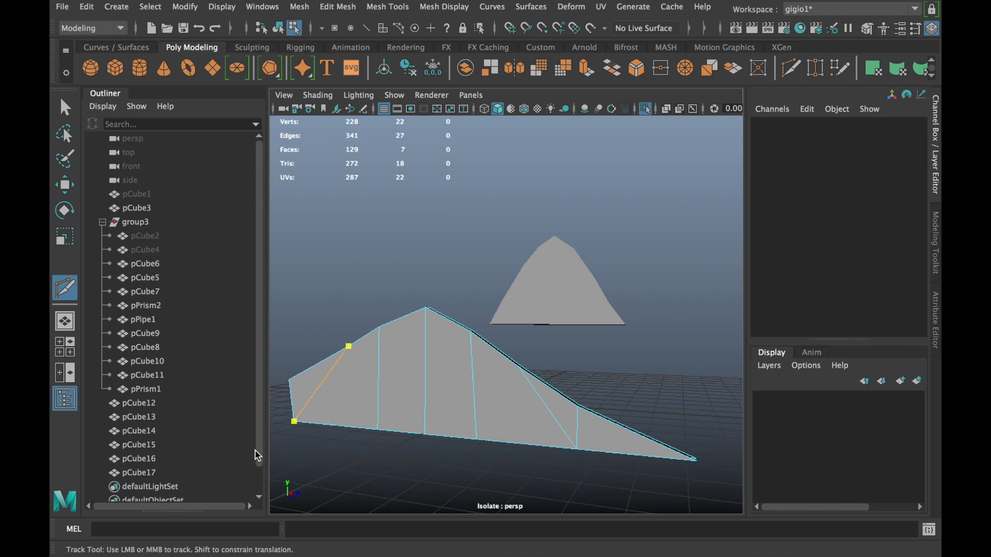
pyautogui.press('Return')
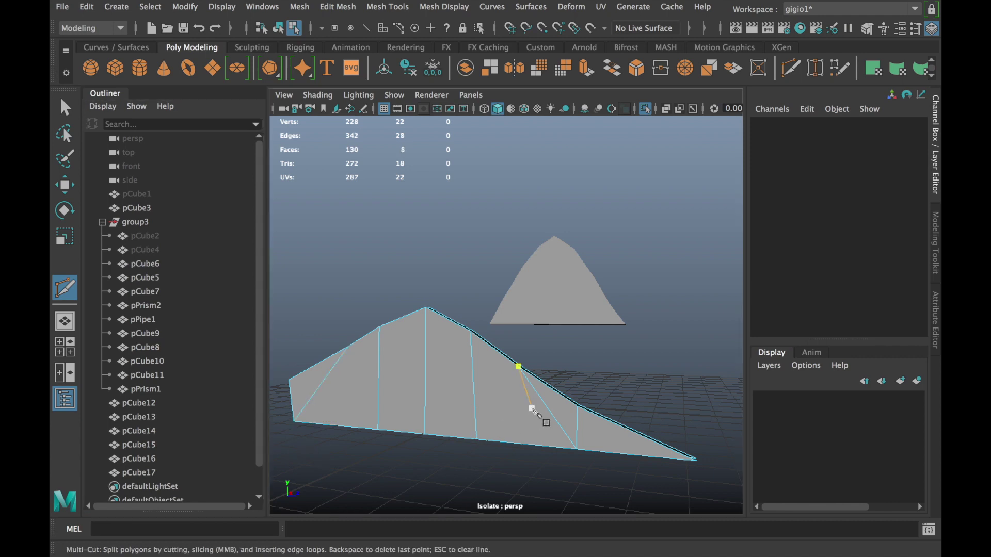
pyautogui.press('w')
pyautogui.keyDown('alt'); pyautogui.moveTo(536, 411); pyautogui.dragTo(365, 409); pyautogui.keyUp('alt')
pyautogui.keyDown('alt'); pyautogui.moveTo(392, 331); pyautogui.dragTo(425, 381, button='middle'); pyautogui.keyUp('alt')
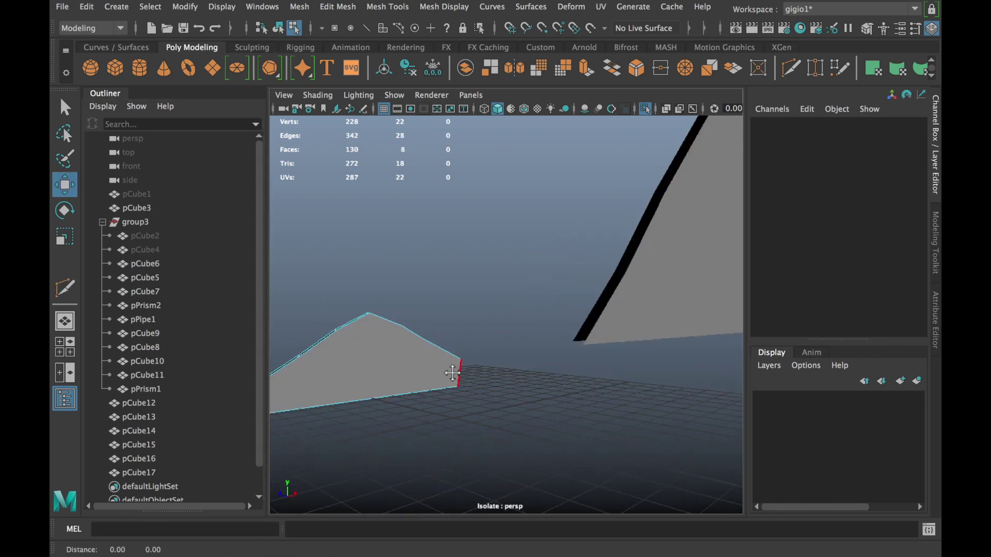
pyautogui.keyDown('alt'); pyautogui.moveTo(425, 381); pyautogui.dragTo(390, 370); pyautogui.keyUp('alt')
# - Add two more vertical cuts near the panel's low end, upper edge to bottom edge
pyautogui.press('y')
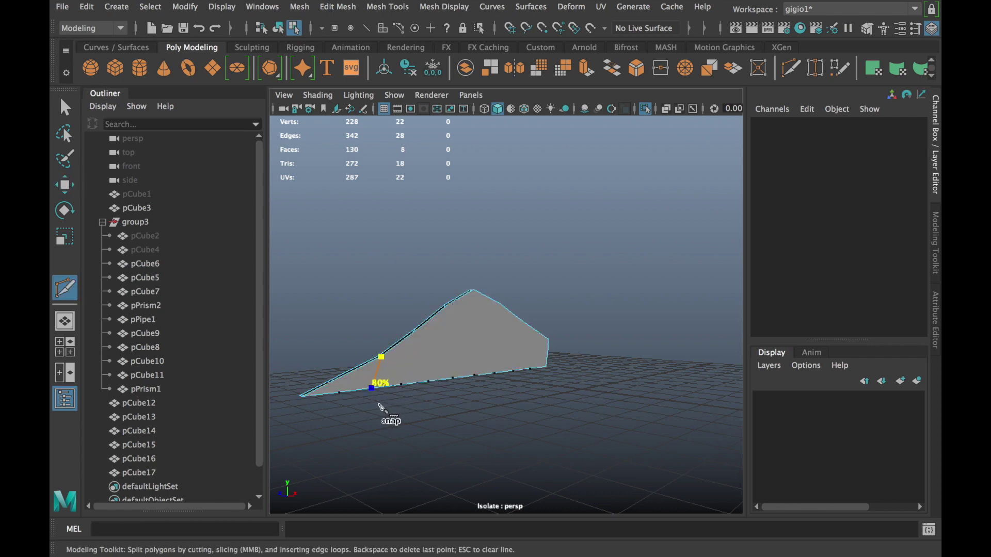
pyautogui.click(418, 331)
pyautogui.click(371, 389)
pyautogui.click(448, 306)
pyautogui.click(473, 336)
pyautogui.press('Return')
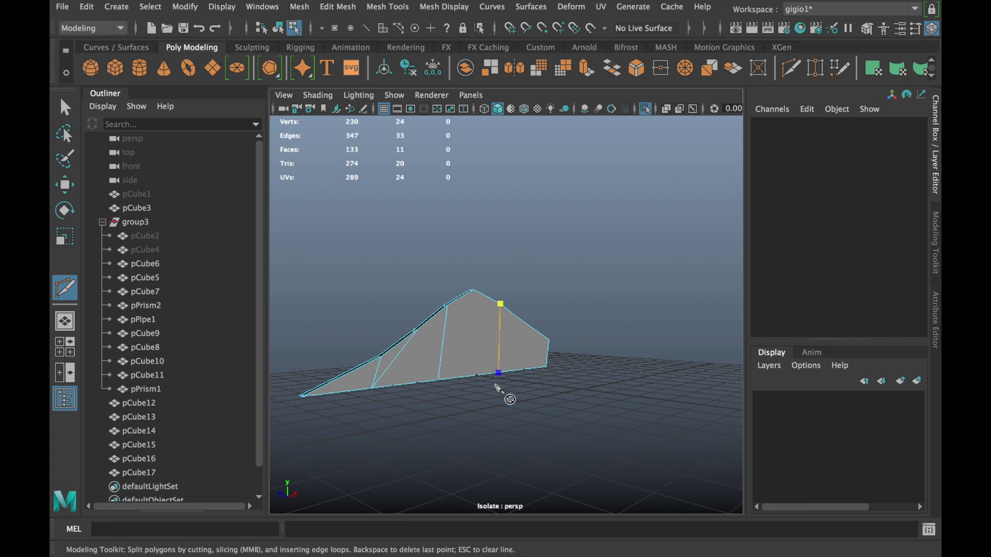
pyautogui.scroll(3, 495, 387)
pyautogui.click(454, 273)
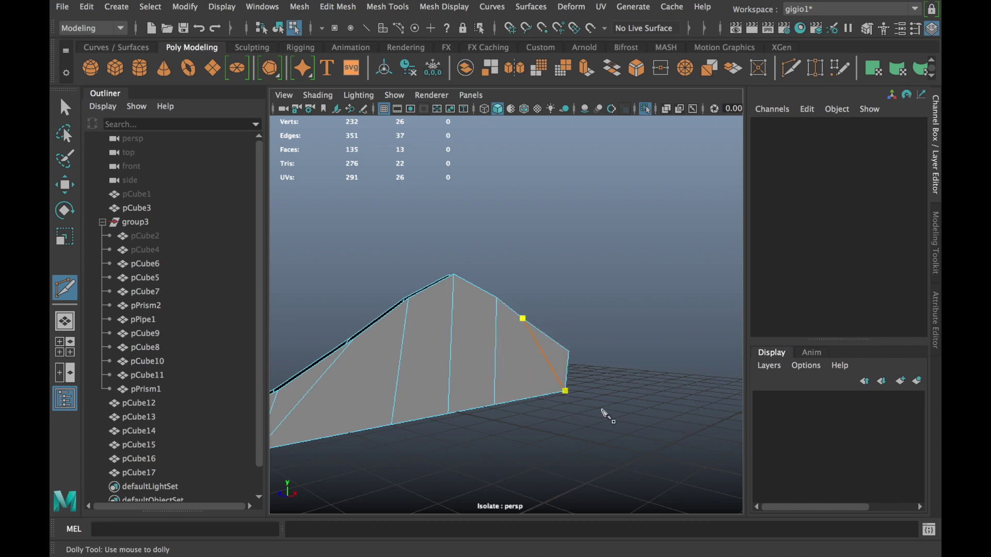
pyautogui.press('w')
# - Return pPrism1 to object mode and exit isolation to show the whole scene
pyautogui.moveTo(451, 342)
pyautogui.keyDown('alt'); pyautogui.mouseDown()
pyautogui.moveTo(568, 349)
pyautogui.moveTo(588, 339)
pyautogui.moveTo(559, 363)
pyautogui.moveTo(427, 339)
pyautogui.moveTo(482, 361)
pyautogui.moveTo(533, 349)
pyautogui.moveTo(463, 365)
pyautogui.mouseUp(); pyautogui.keyUp('alt')
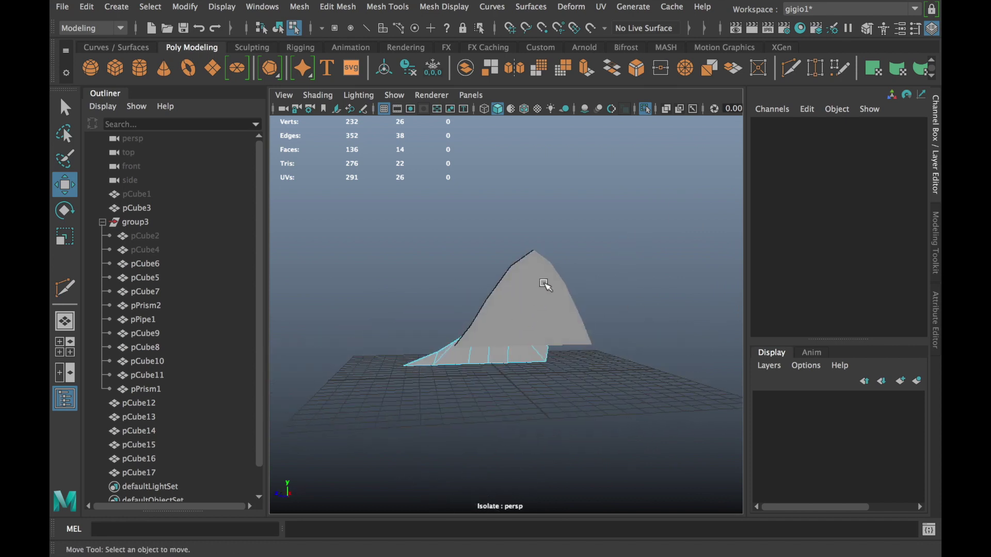
pyautogui.moveTo(597, 159); pyautogui.dragTo(664, 138, button='right')
pyautogui.click(645, 109)
pyautogui.keyDown('alt'); pyautogui.moveTo(482, 285); pyautogui.dragTo(551, 318); pyautogui.keyUp('alt')
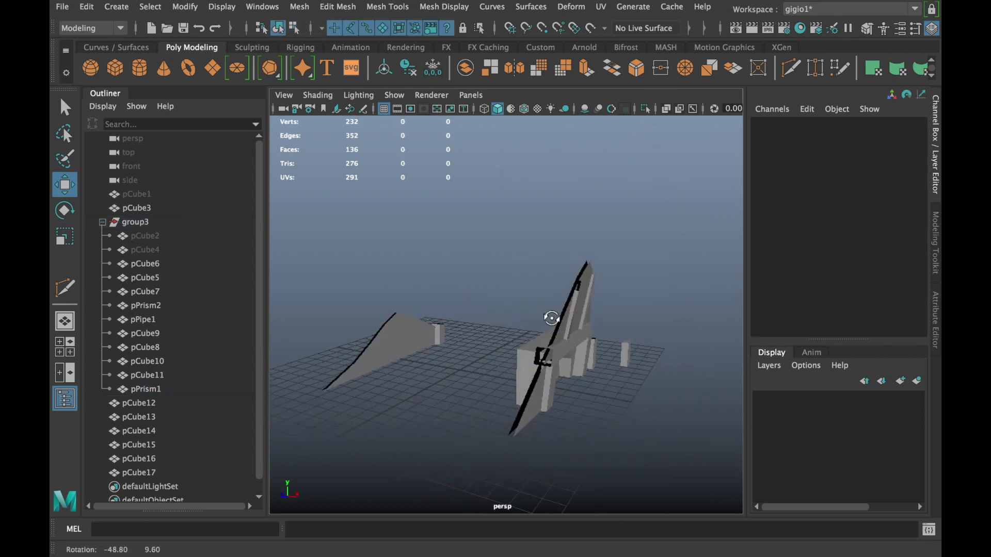
# - Unhide pCube2 and pCube4 from the Outliner with H
pyautogui.click(145, 236)
pyautogui.press('h')
pyautogui.click(147, 249)
pyautogui.press('h')
pyautogui.moveTo(443, 214)
pyautogui.keyDown('alt'); pyautogui.mouseDown()
pyautogui.moveTo(483, 273)
pyautogui.moveTo(564, 270)
pyautogui.mouseUp(); pyautogui.keyUp('alt')
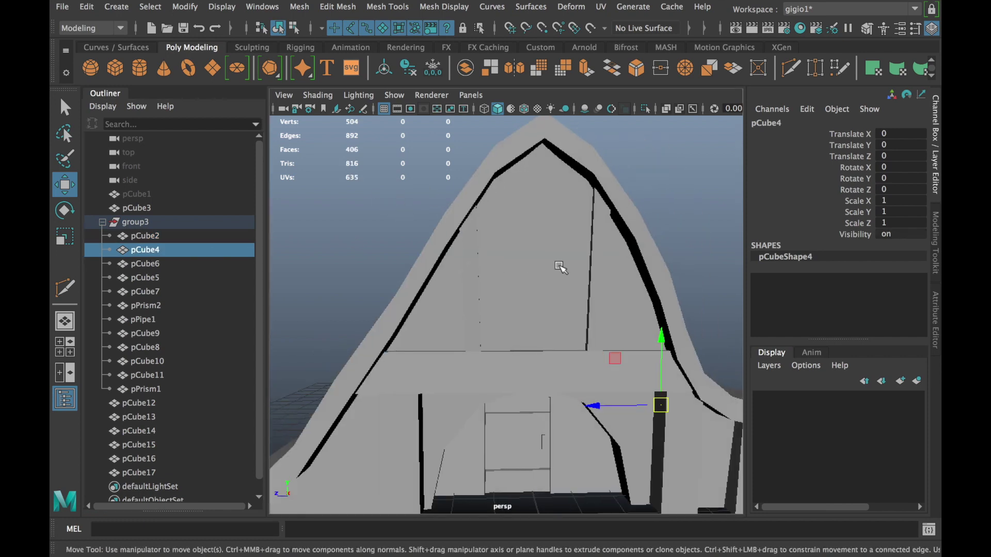
# - Isolate the triangular gable panel pPrism2 and view it head-on
pyautogui.click(565, 276)
pyautogui.click(644, 108)
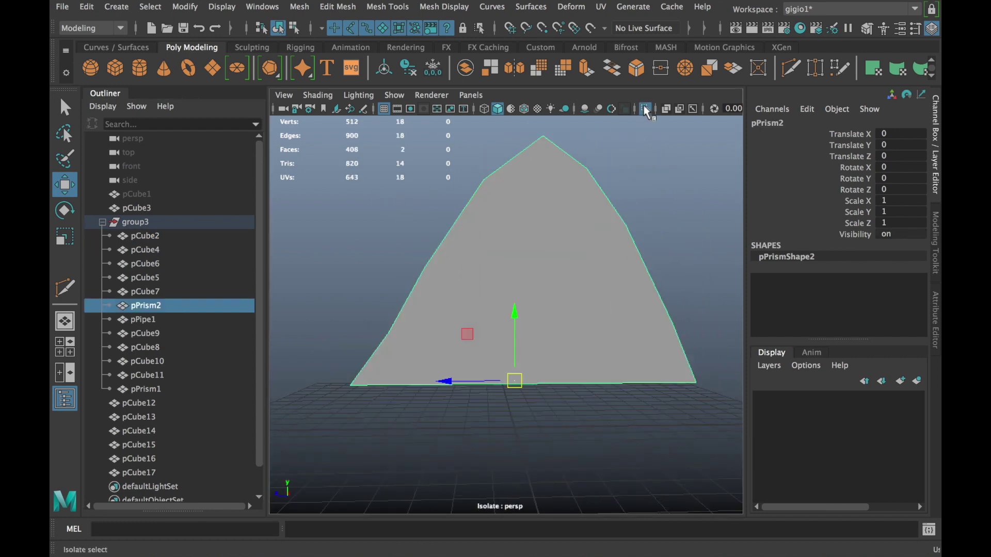
pyautogui.keyDown('alt'); pyautogui.moveTo(480, 299); pyautogui.dragTo(504, 309); pyautogui.keyUp('alt')
pyautogui.keyDown('shift'); pyautogui.moveTo(579, 290); pyautogui.dragTo(596, 276, button='right'); pyautogui.keyUp('shift')
# - Multi-Cut horizontal edges across the gable panel from edge to edge
pyautogui.click(625, 311)
pyautogui.click(350, 322)
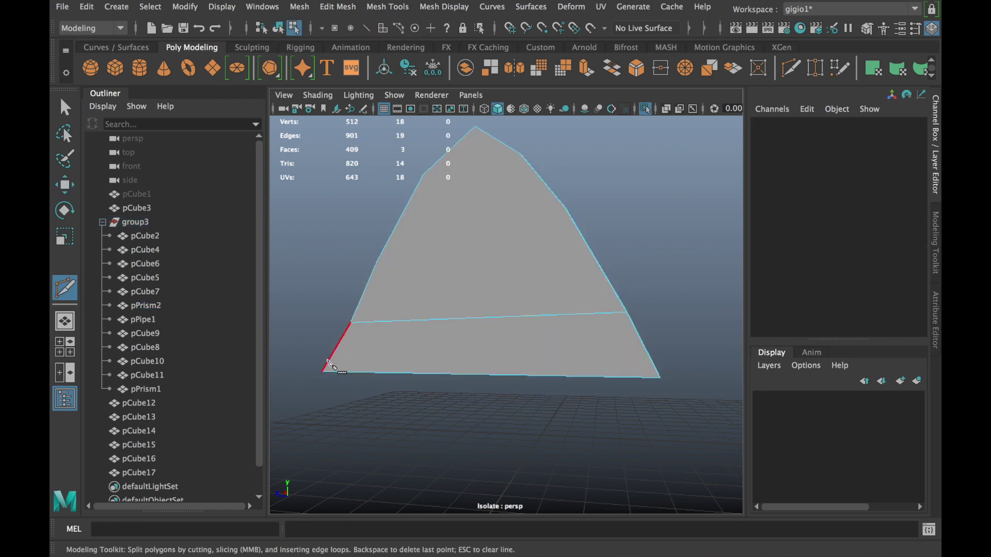
pyautogui.click(377, 261)
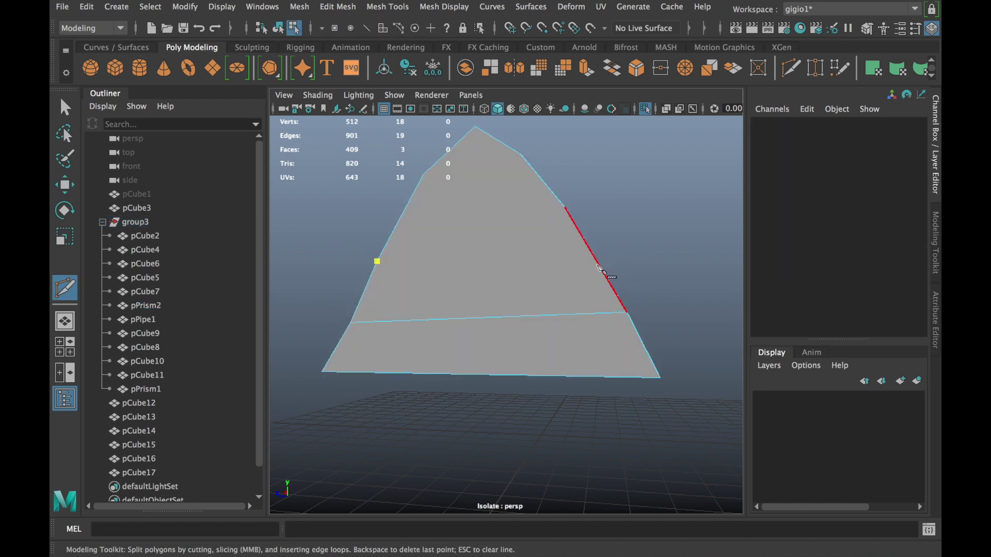
pyautogui.click(423, 174)
pyautogui.click(520, 153)
pyautogui.press('Return')
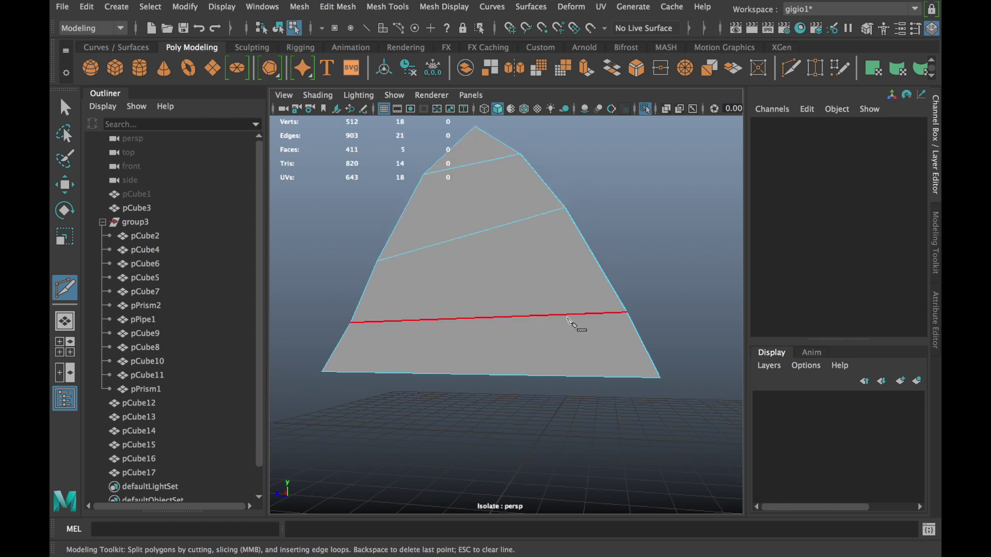
# - Add further horizontal cuts higher up the gable panel, including one near the top
pyautogui.keyDown('alt'); pyautogui.moveTo(575, 320); pyautogui.dragTo(389, 381); pyautogui.keyUp('alt')
pyautogui.click(340, 317)
pyautogui.moveTo(354, 320)
pyautogui.keyDown('alt'); pyautogui.mouseDown(button='right')
pyautogui.moveTo(409, 301)
pyautogui.moveTo(504, 327)
pyautogui.mouseUp(button='right'); pyautogui.keyUp('alt')
pyautogui.moveTo(504, 327)
pyautogui.keyDown('alt'); pyautogui.mouseDown(button='middle')
pyautogui.moveTo(516, 343)
pyautogui.moveTo(681, 322)
pyautogui.mouseUp(button='middle'); pyautogui.keyUp('alt')
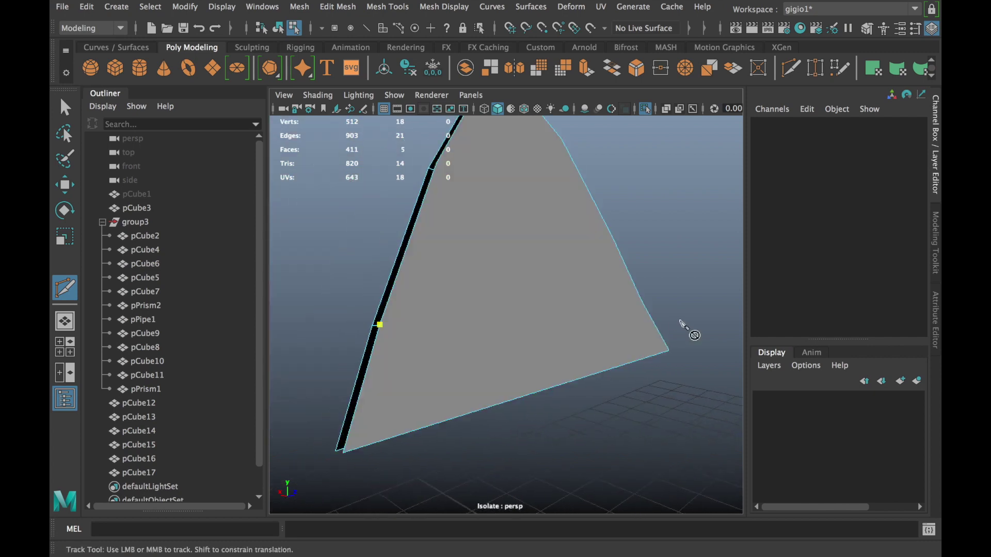
pyautogui.press('Return')
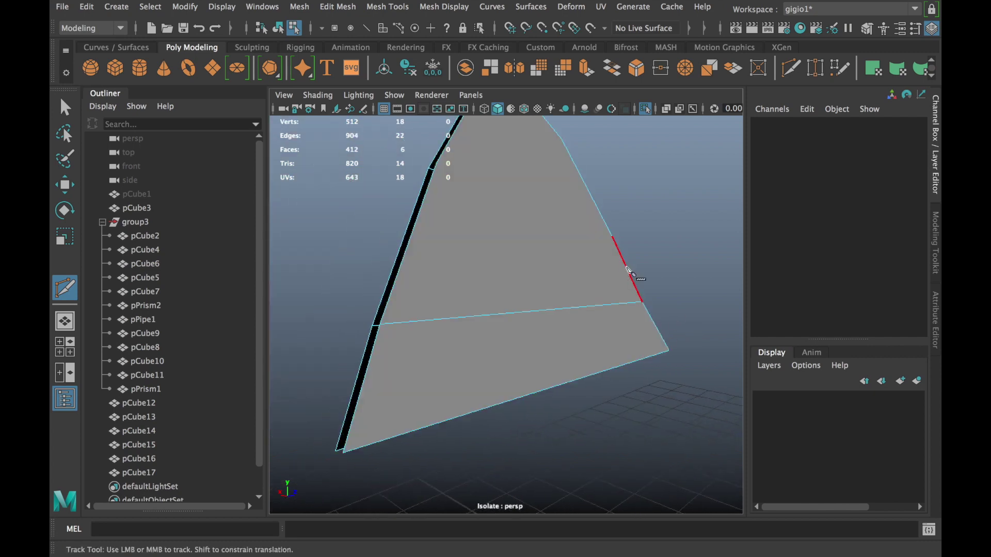
pyautogui.press('Return')
# - Drop an unfinished cut and bring the whole hut back into view
pyautogui.press('w')
pyautogui.keyDown('alt'); pyautogui.moveTo(504, 294); pyautogui.dragTo(493, 208); pyautogui.keyUp('alt')
pyautogui.press('y')
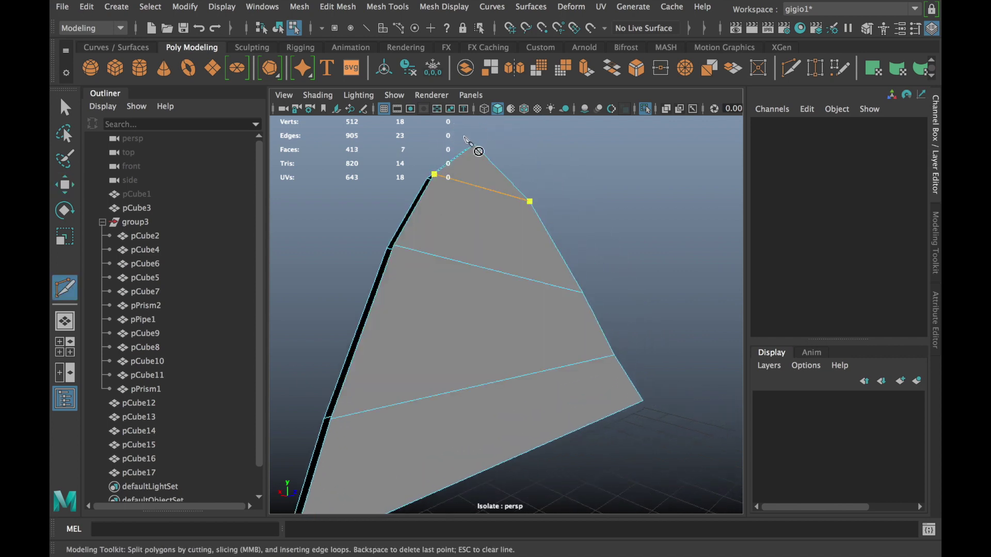
pyautogui.press('w')
pyautogui.moveTo(549, 332)
pyautogui.keyDown('alt'); pyautogui.mouseDown()
pyautogui.moveTo(471, 354)
pyautogui.moveTo(434, 343)
pyautogui.mouseUp(); pyautogui.keyUp('alt')
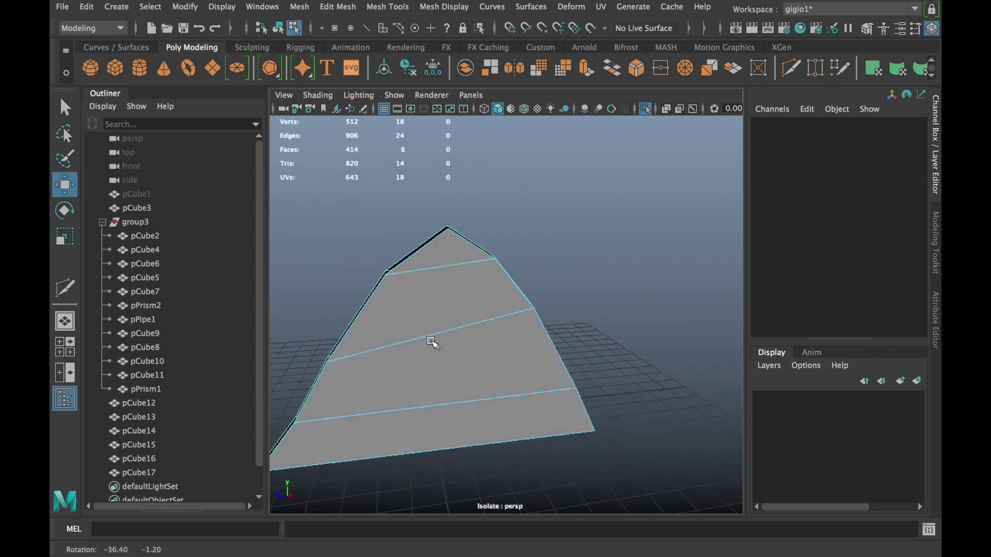
pyautogui.click(646, 108)
pyautogui.scroll(-3, 505, 309)
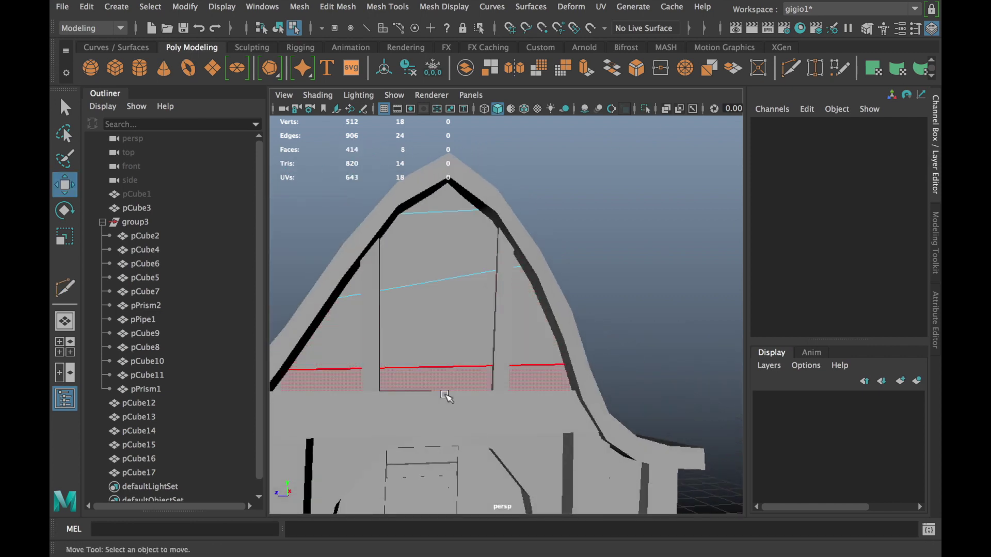
pyautogui.scroll(2, 557, 352)
pyautogui.keyDown('alt'); pyautogui.moveTo(556, 352); pyautogui.dragTo(485, 358); pyautogui.keyUp('alt')
pyautogui.scroll(3, 466, 350)
pyautogui.scroll(-3, 535, 332)
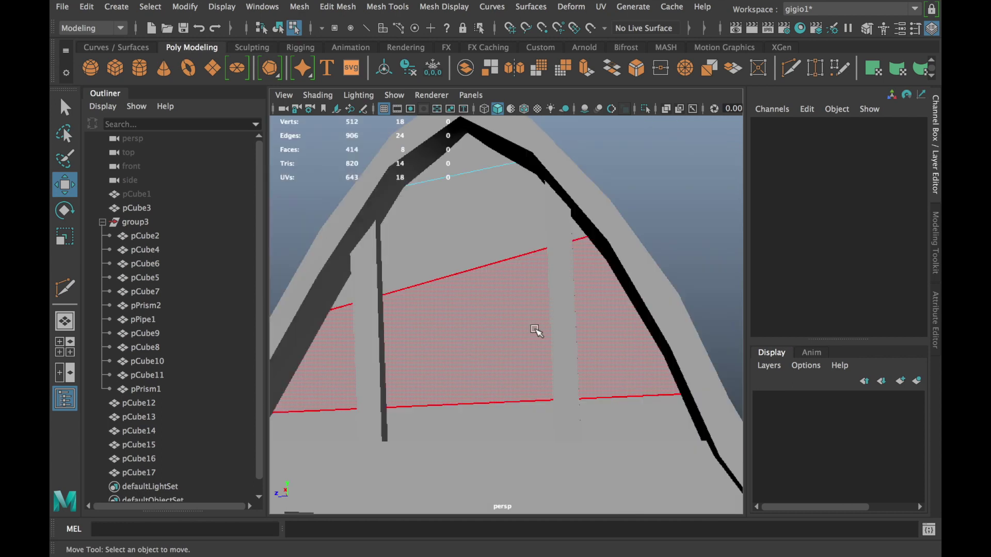
# - Delete pPrism2's history, then delete history and freeze transformations on pPrism1
pyautogui.moveTo(361, 176); pyautogui.dragTo(367, 137, button='right')
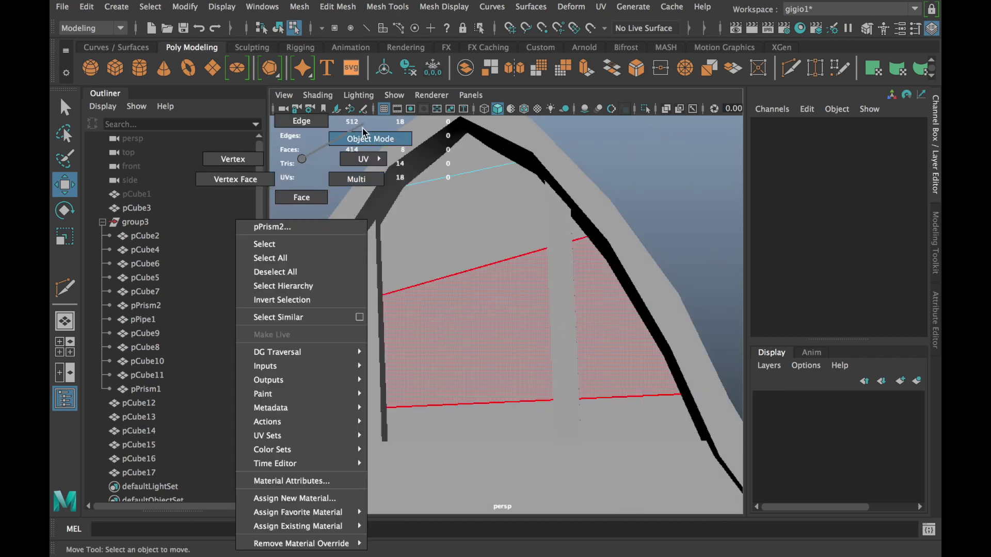
pyautogui.press('f')
pyautogui.click(408, 68)
pyautogui.moveTo(588, 364)
pyautogui.keyDown('alt'); pyautogui.mouseDown()
pyautogui.moveTo(602, 365)
pyautogui.moveTo(548, 370)
pyautogui.moveTo(602, 349)
pyautogui.mouseUp(); pyautogui.keyUp('alt')
pyautogui.click(601, 349)
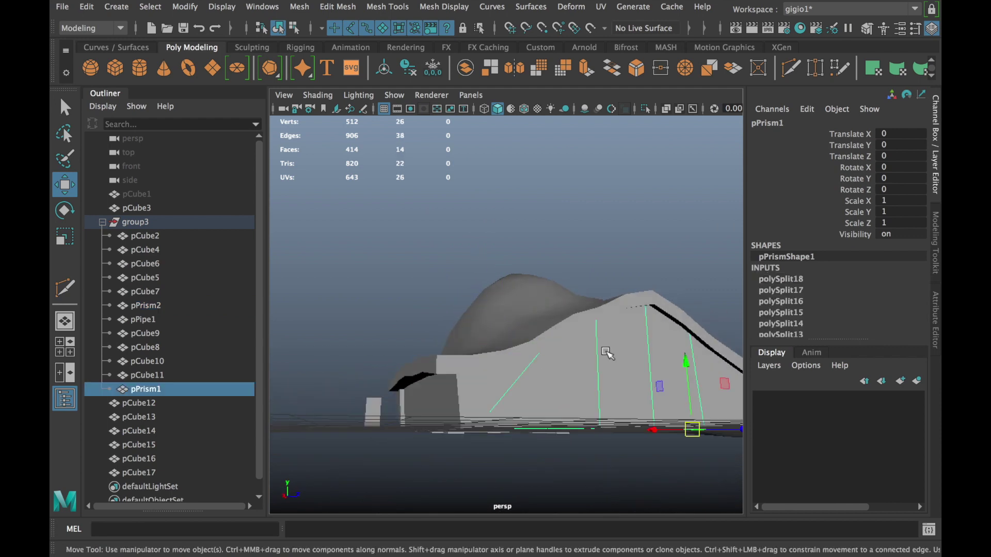
pyautogui.click(408, 67)
pyautogui.click(433, 68)
# - Select the gable panel pPrism2 and isolate it
pyautogui.scroll(5, 497, 371)
pyautogui.keyDown('alt'); pyautogui.moveTo(497, 372); pyautogui.dragTo(664, 349); pyautogui.keyUp('alt')
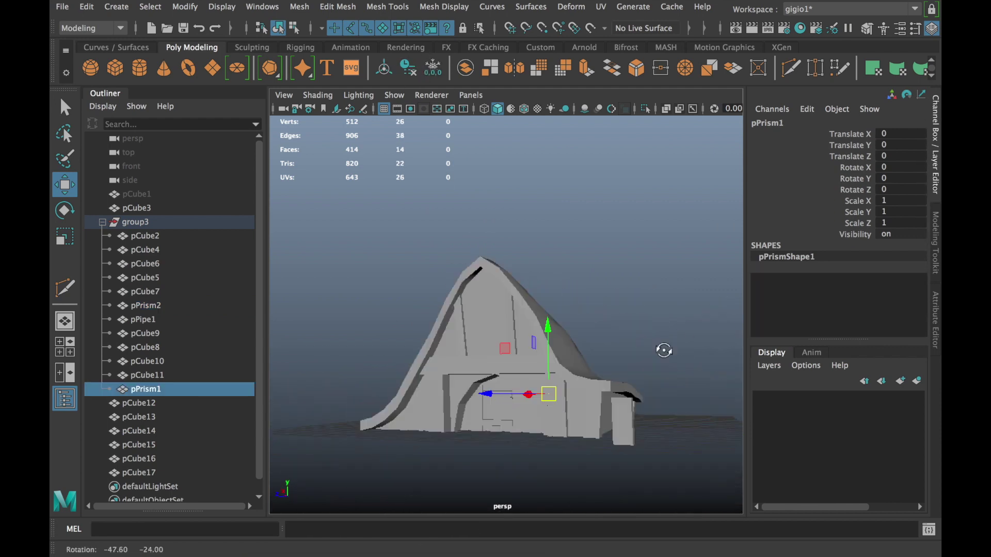
pyautogui.keyDown('alt'); pyautogui.moveTo(664, 349); pyautogui.dragTo(502, 319, button='middle'); pyautogui.keyUp('alt')
pyautogui.scroll(-2, 502, 320)
pyautogui.click(509, 379)
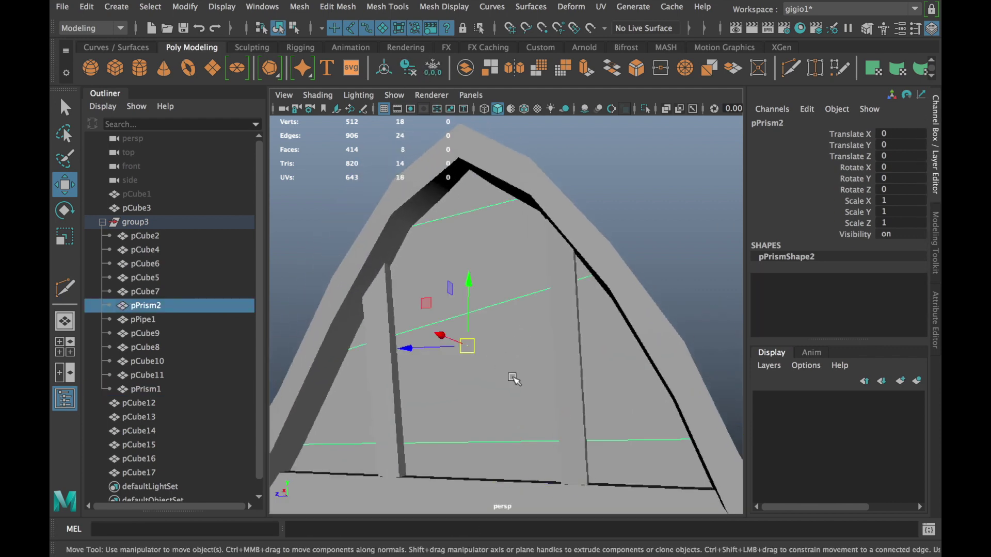
pyautogui.click(645, 109)
# - Multi-Cut two vertical edges from the upper horizontal edge down to the panel base
pyautogui.press('f')
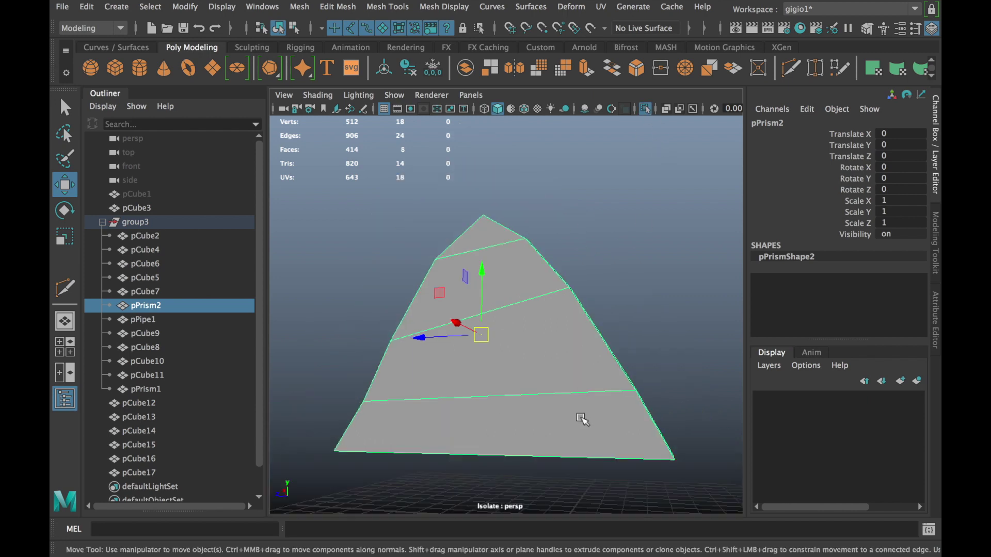
pyautogui.keyDown('shift'); pyautogui.moveTo(578, 387); pyautogui.dragTo(578, 363, button='right'); pyautogui.keyUp('shift')
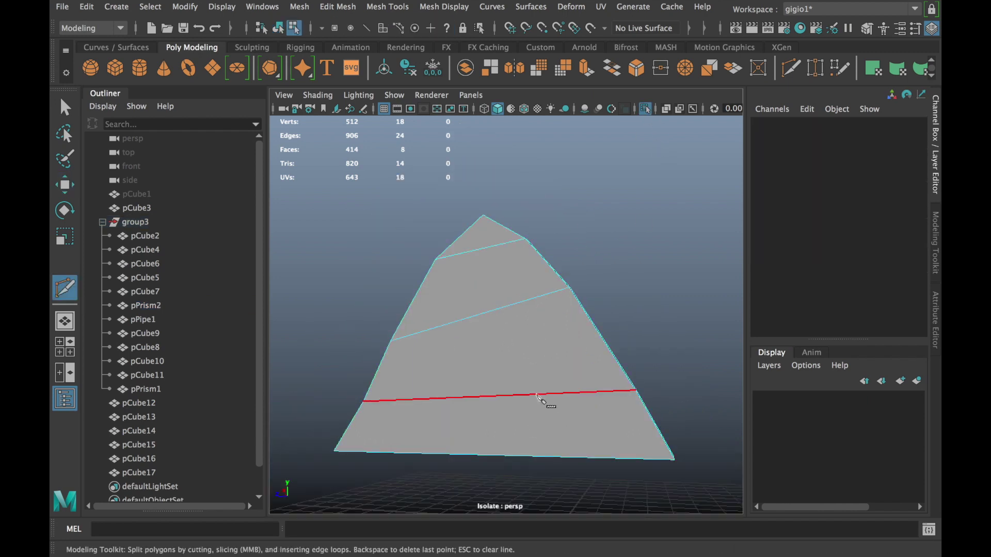
pyautogui.click(569, 287)
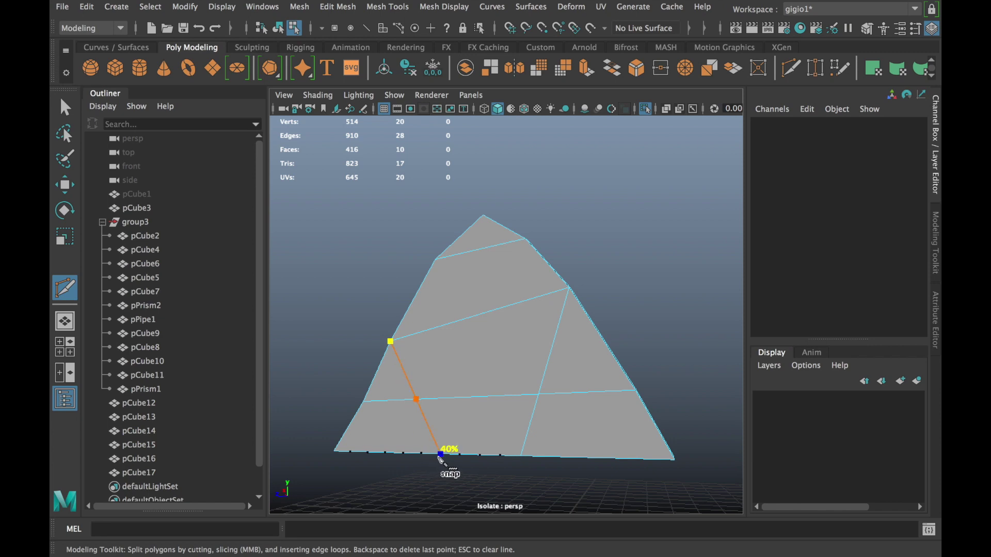
pyautogui.keyDown('alt'); pyautogui.moveTo(574, 308); pyautogui.dragTo(421, 316); pyautogui.keyUp('alt')
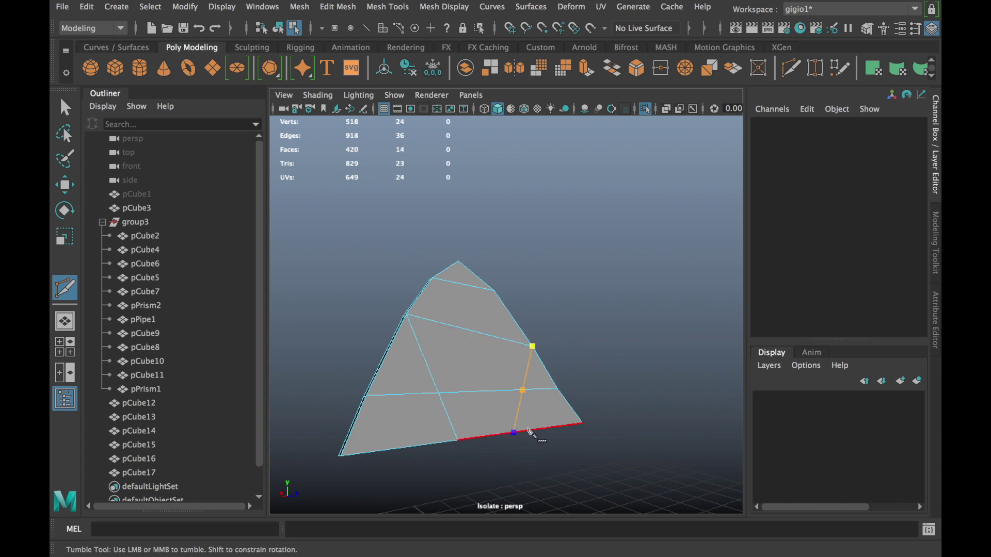
pyautogui.moveTo(521, 444)
pyautogui.keyDown('alt'); pyautogui.mouseDown()
pyautogui.moveTo(582, 420)
pyautogui.moveTo(531, 372)
pyautogui.moveTo(504, 365)
pyautogui.mouseUp(); pyautogui.keyUp('alt')
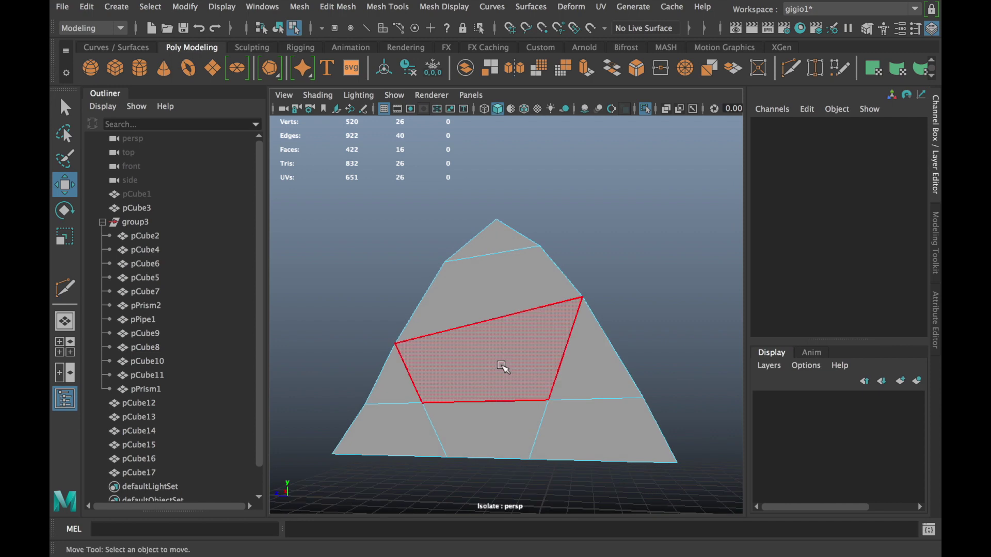
pyautogui.press('w')
# - Select the central window faces in face mode and delete them
pyautogui.scroll(3, 534, 359)
pyautogui.moveTo(531, 162); pyautogui.dragTo(521, 119, button='right')
pyautogui.moveTo(522, 155)
pyautogui.keyDown('alt'); pyautogui.mouseDown()
pyautogui.moveTo(568, 247)
pyautogui.moveTo(330, 363)
pyautogui.mouseUp(); pyautogui.keyUp('alt')
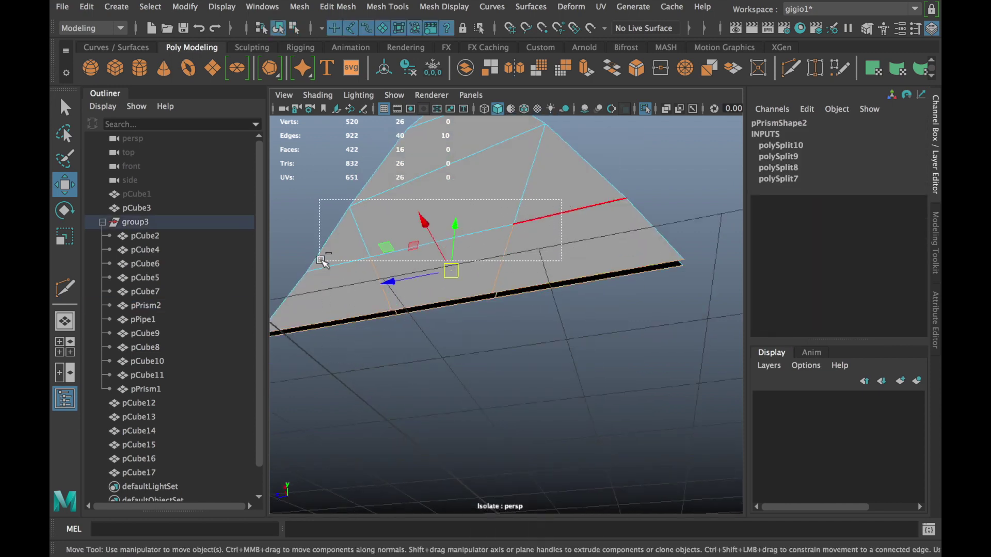
pyautogui.keyDown('alt'); pyautogui.moveTo(439, 251); pyautogui.dragTo(502, 288); pyautogui.keyUp('alt')
pyautogui.moveTo(511, 168); pyautogui.dragTo(511, 206, button='right')
pyautogui.moveTo(703, 298); pyautogui.dragTo(283, 408)
pyautogui.press('Delete')
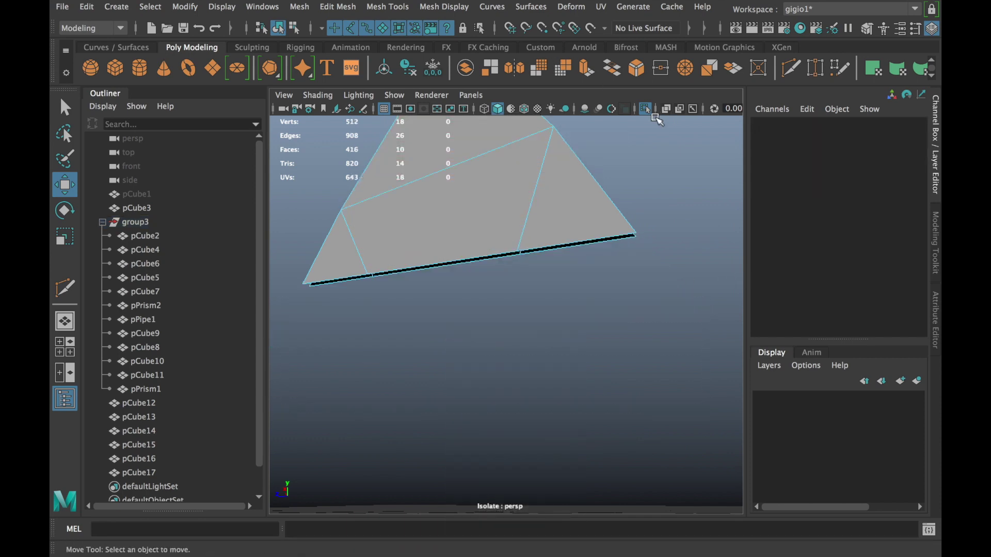
# - Exit isolation, try moving the gable panel's window-band vertices, then undo the move
pyautogui.hotkey('ctrl', '1')
pyautogui.keyDown('alt'); pyautogui.moveTo(563, 238); pyautogui.dragTo(490, 315, button='right'); pyautogui.keyUp('alt')
pyautogui.moveTo(490, 314)
pyautogui.keyDown('alt'); pyautogui.mouseDown()
pyautogui.moveTo(593, 291)
pyautogui.moveTo(288, 349)
pyautogui.moveTo(378, 266)
pyautogui.mouseUp(); pyautogui.keyUp('alt')
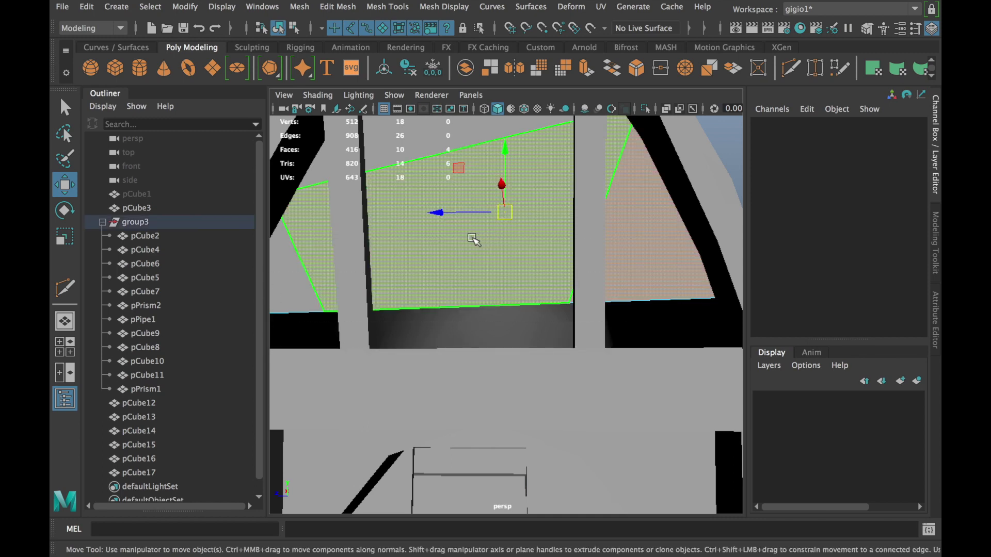
pyautogui.moveTo(471, 159); pyautogui.dragTo(455, 132, button='right')
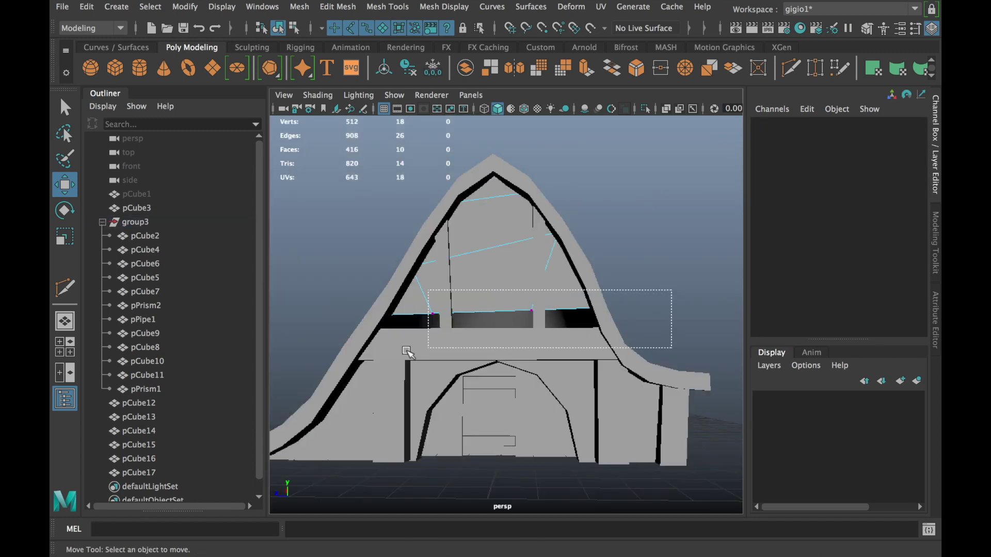
pyautogui.moveTo(407, 352); pyautogui.dragTo(328, 365)
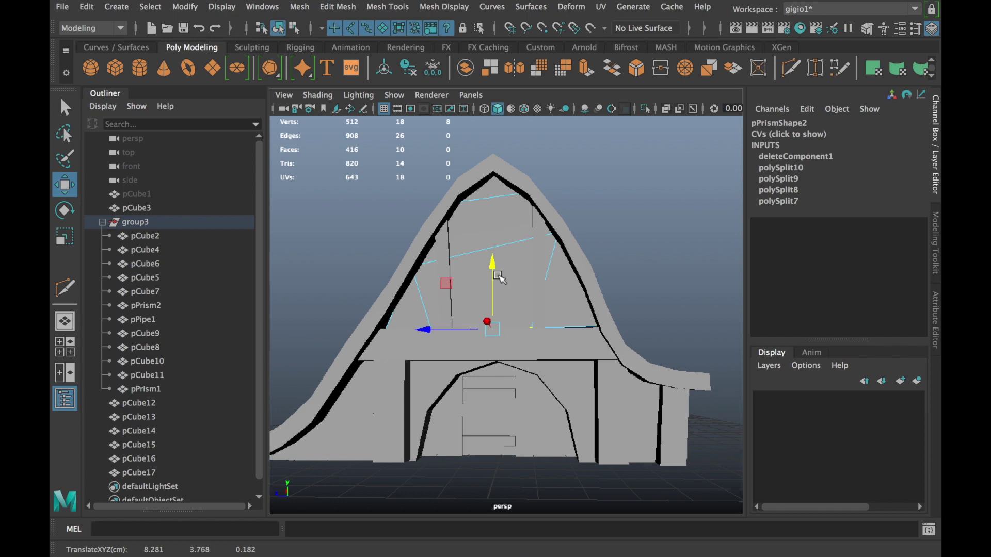
pyautogui.scroll(3, 470, 316)
pyautogui.press('r')
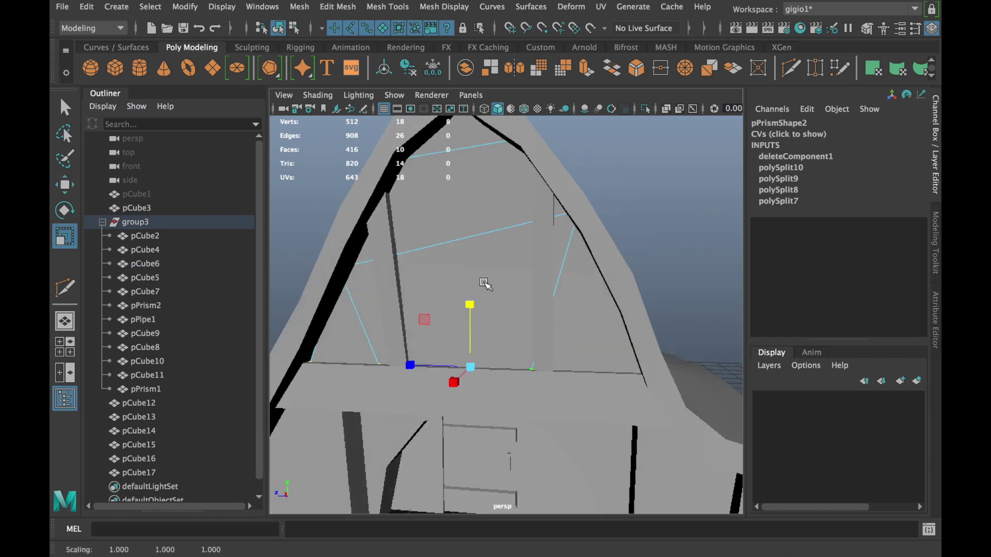
pyautogui.press('w')
pyautogui.moveTo(471, 316)
pyautogui.mouseDown()
pyautogui.moveTo(472, 305)
pyautogui.moveTo(442, 327)
pyautogui.moveTo(348, 317)
pyautogui.moveTo(308, 328)
pyautogui.moveTo(604, 323)
pyautogui.moveTo(454, 334)
pyautogui.moveTo(571, 376)
pyautogui.moveTo(519, 387)
pyautogui.moveTo(541, 461)
pyautogui.mouseUp()
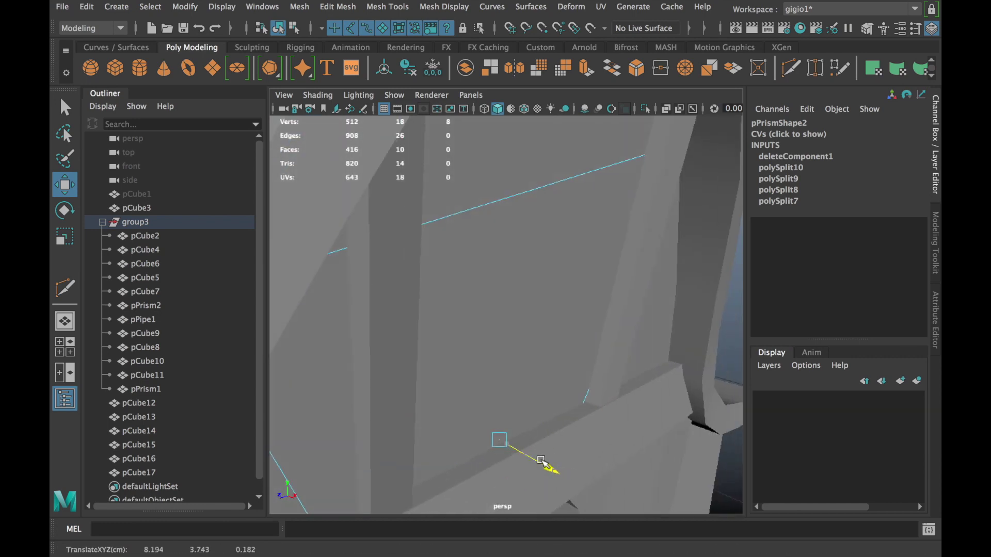
pyautogui.hotkey('ctrl', 'z')
pyautogui.scroll(-5, 505, 397)
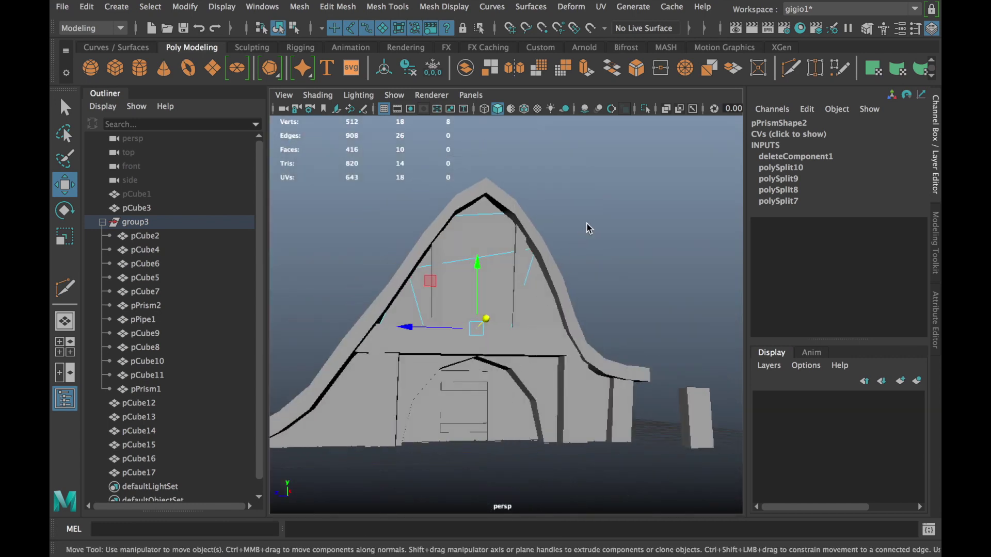
# - Return pPrism2 to object mode and isolate the gable panel again
pyautogui.moveTo(586, 158); pyautogui.dragTo(630, 139, button='right')
pyautogui.scroll(5, 636, 274)
pyautogui.scroll(-5, 637, 274)
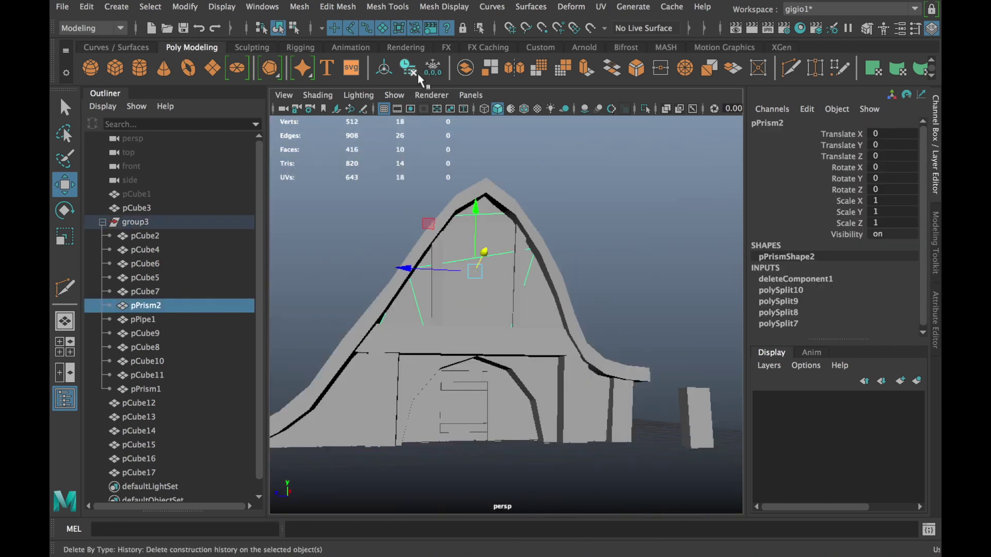
pyautogui.keyDown('alt'); pyautogui.moveTo(559, 261); pyautogui.dragTo(571, 354); pyautogui.keyUp('alt')
pyautogui.keyDown('alt'); pyautogui.moveTo(570, 354); pyautogui.dragTo(610, 355, button='right'); pyautogui.keyUp('alt')
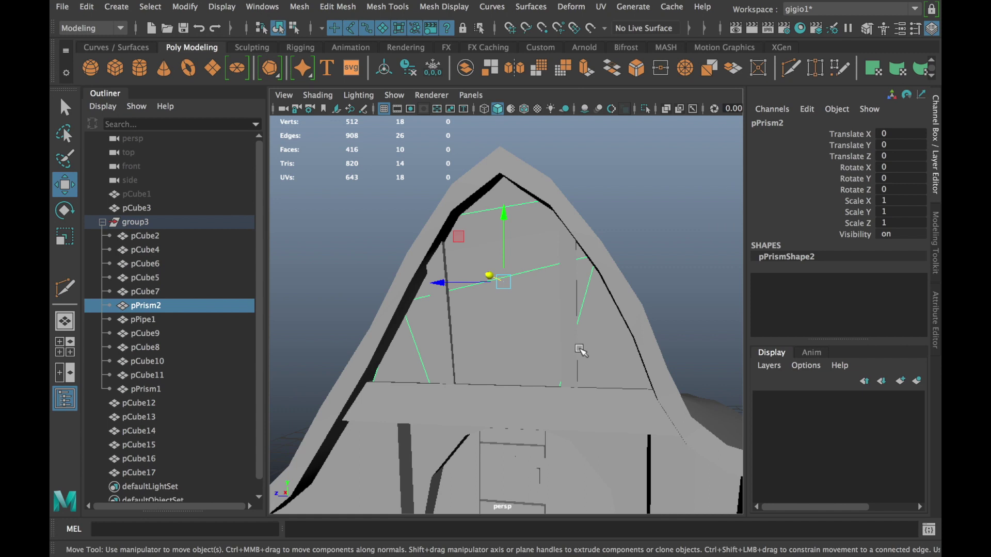
pyautogui.scroll(1, 516, 367)
pyautogui.scroll(3, 511, 351)
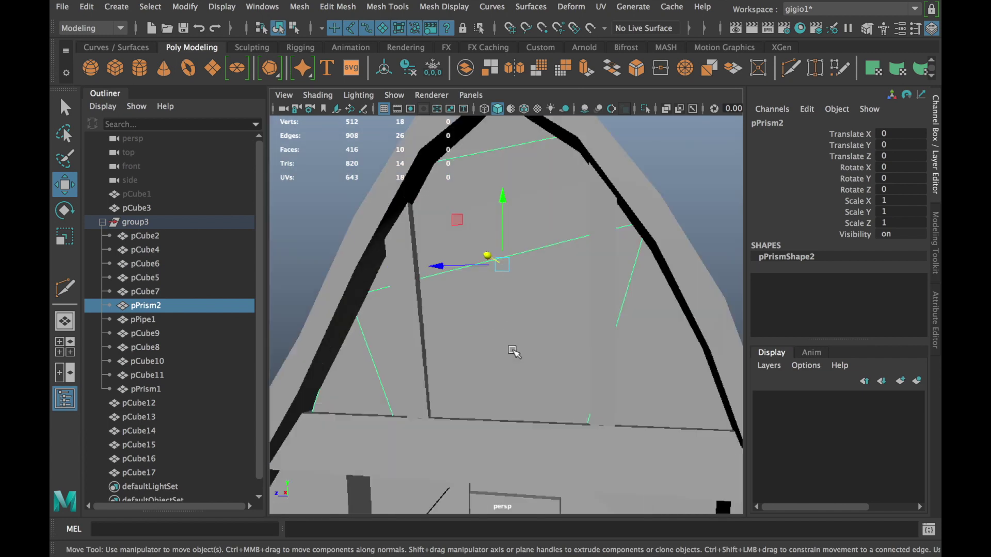
pyautogui.click(648, 108)
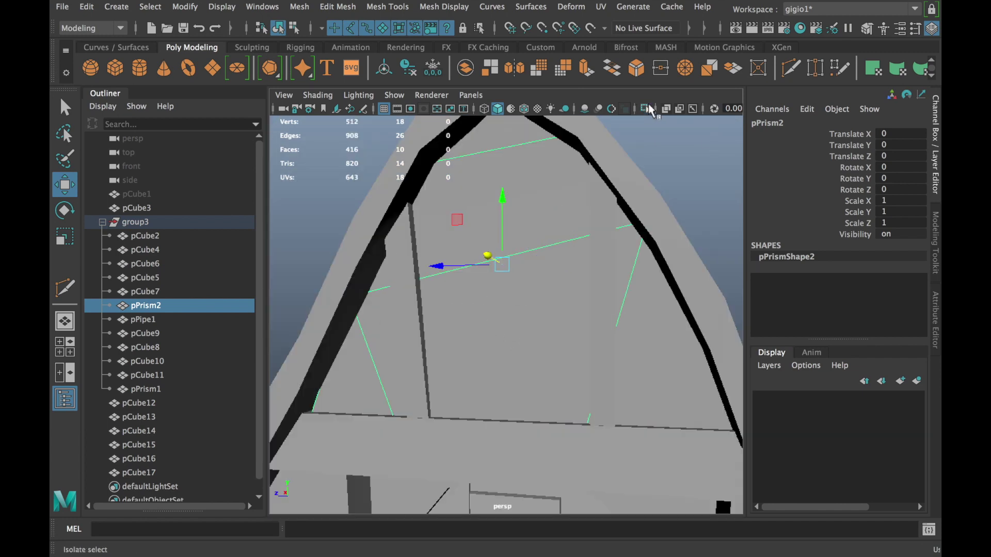
# - Isolate pPrism2 with X-Ray on and raise its first vertex toward the roof
pyautogui.click(646, 109)
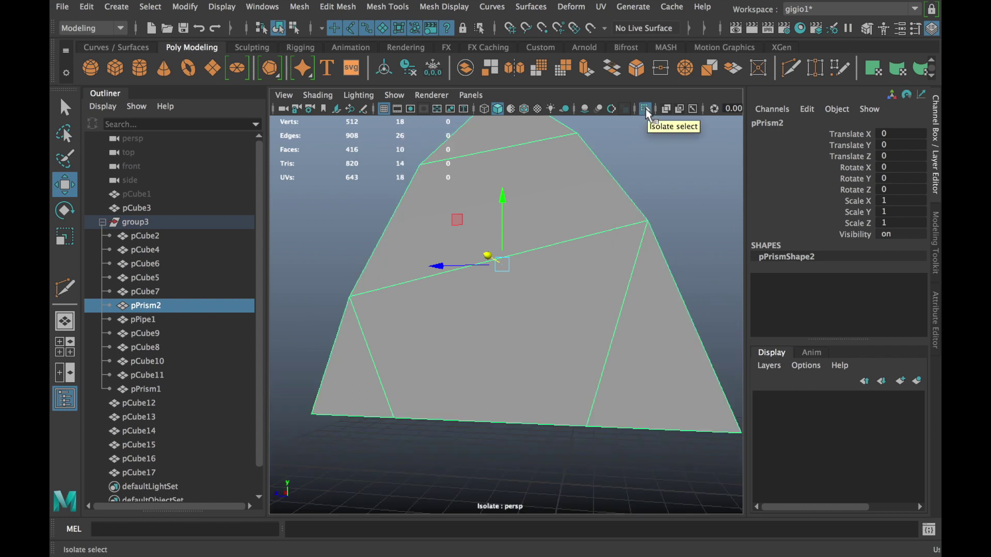
pyautogui.click(645, 109)
pyautogui.click(645, 108)
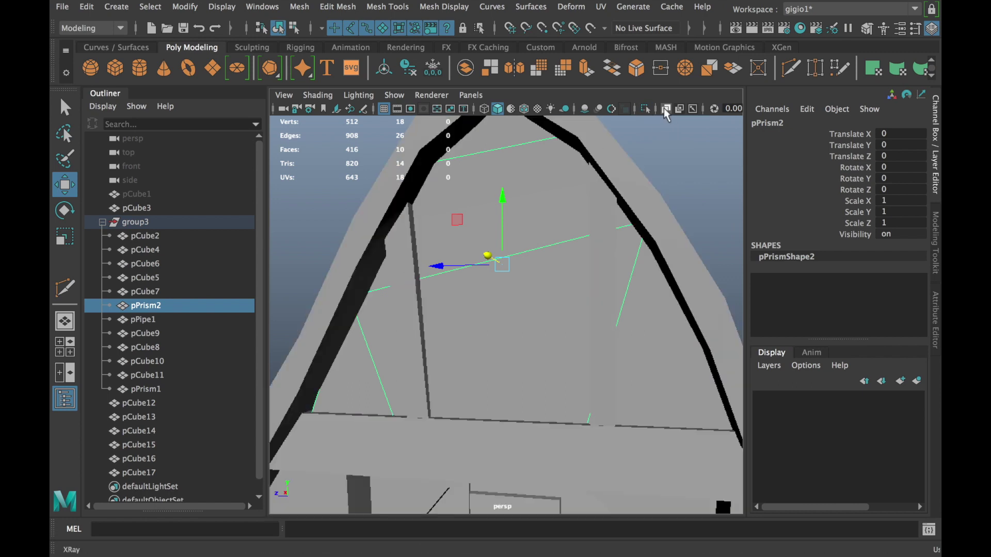
pyautogui.moveTo(389, 159); pyautogui.dragTo(321, 160, button='right')
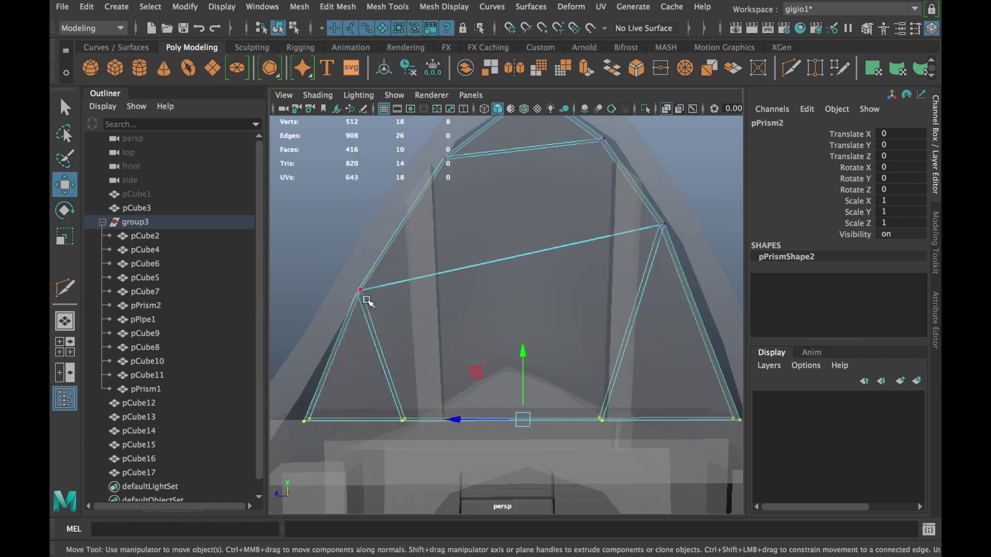
pyautogui.moveTo(361, 290)
pyautogui.mouseDown()
pyautogui.moveTo(365, 149)
pyautogui.moveTo(354, 147)
pyautogui.moveTo(347, 167)
pyautogui.moveTo(363, 169)
pyautogui.mouseUp()
# - Raise the panel's upper-left vertex to the roof and adjust its bottom-left vertex
pyautogui.moveTo(422, 388)
pyautogui.mouseDown()
pyautogui.moveTo(387, 436)
pyautogui.moveTo(362, 418)
pyautogui.mouseUp()
pyautogui.click(405, 211)
pyautogui.moveTo(406, 212)
pyautogui.mouseDown()
pyautogui.moveTo(361, 153)
pyautogui.moveTo(369, 157)
pyautogui.mouseUp()
pyautogui.scroll(3, 457, 266)
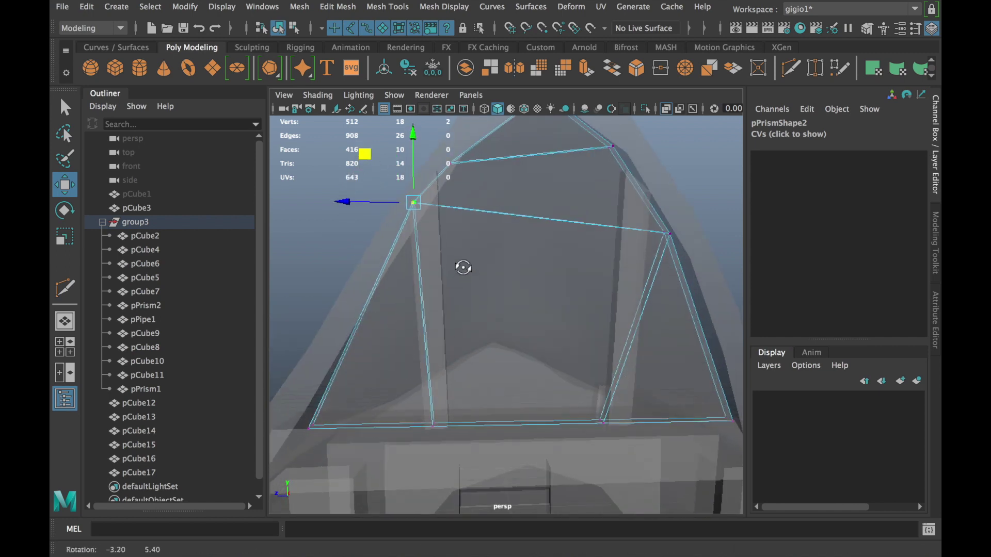
pyautogui.click(324, 419)
pyautogui.moveTo(325, 422)
pyautogui.mouseDown()
pyautogui.moveTo(350, 426)
pyautogui.moveTo(296, 429)
pyautogui.mouseUp()
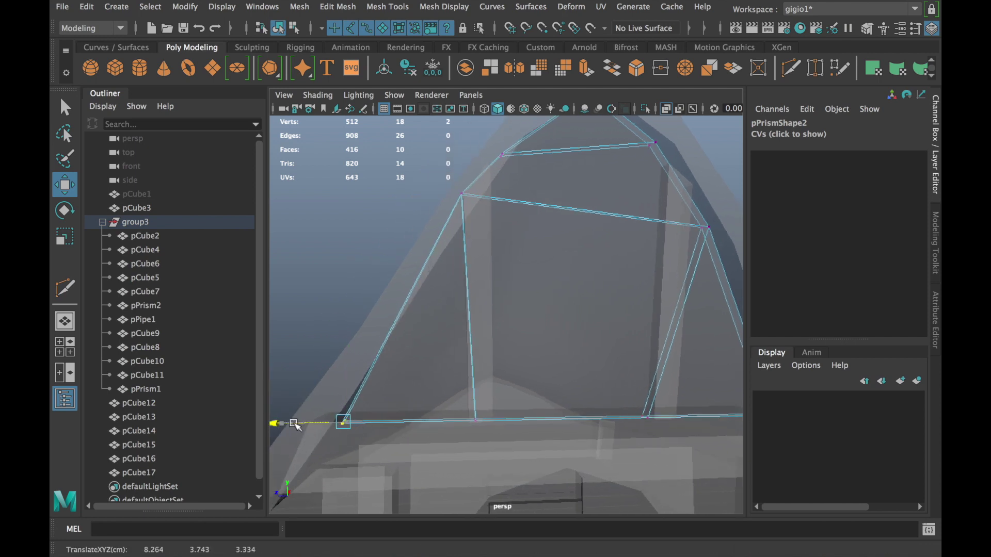
pyautogui.keyDown('alt'); pyautogui.moveTo(739, 377); pyautogui.dragTo(633, 377, button='middle'); pyautogui.keyUp('alt')
# - Fit the panel's bottom-right, upper-right and bottom vertices to the roof's inner outline
pyautogui.click(673, 415)
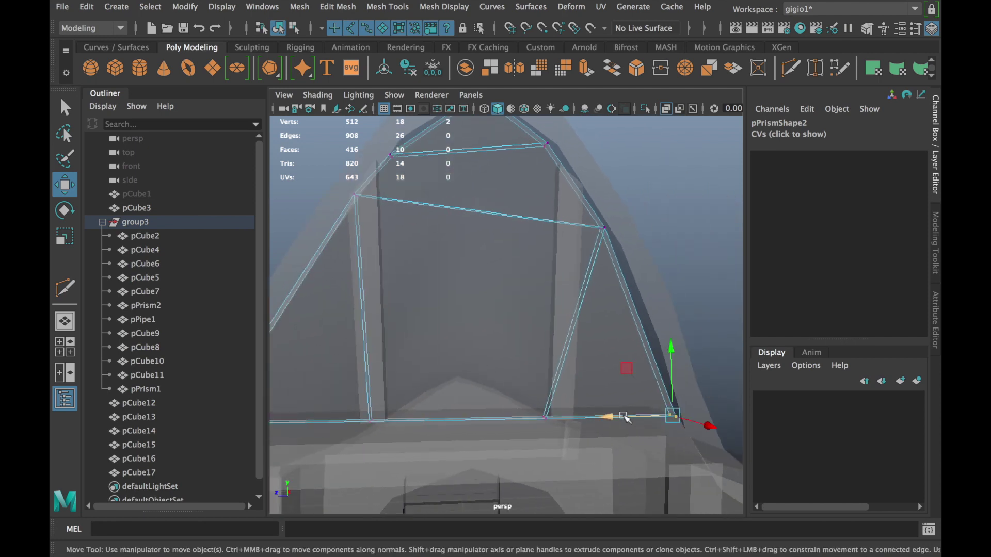
pyautogui.moveTo(614, 419); pyautogui.dragTo(628, 416)
pyautogui.click(604, 227)
pyautogui.moveTo(593, 222); pyautogui.dragTo(536, 123)
pyautogui.press('F8')
pyautogui.hotkey('ctrl', 'z')
pyautogui.click(549, 438)
pyautogui.moveTo(516, 440)
pyautogui.mouseDown()
pyautogui.moveTo(494, 440)
pyautogui.moveTo(544, 405)
pyautogui.moveTo(491, 420)
pyautogui.moveTo(567, 237)
pyautogui.mouseUp()
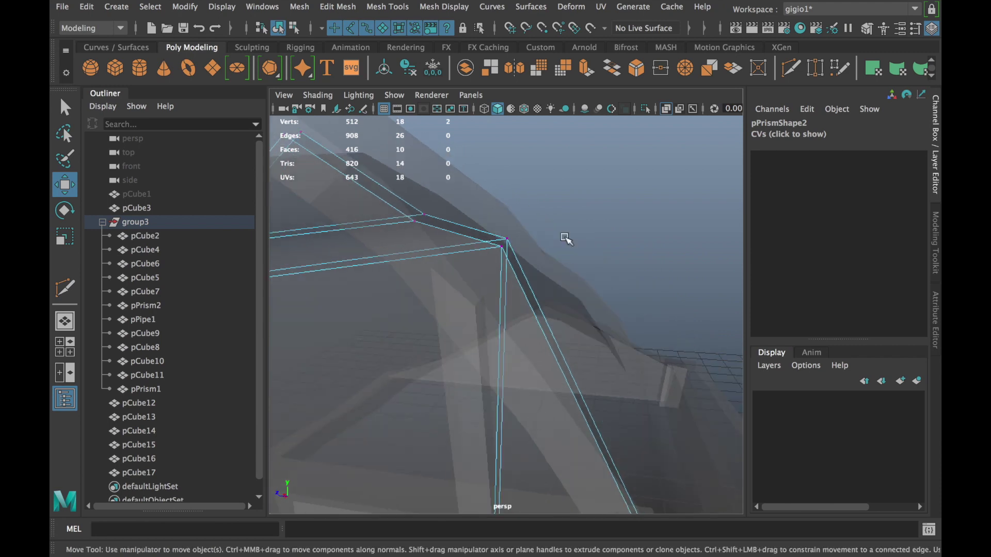
# - In the side view, nudge the roof-edge vertex into line with the arch
pyautogui.moveTo(509, 179)
pyautogui.keyDown('alt'); pyautogui.mouseDown()
pyautogui.moveTo(409, 254)
pyautogui.moveTo(473, 235)
pyautogui.moveTo(461, 220)
pyautogui.moveTo(485, 198)
pyautogui.moveTo(507, 206)
pyautogui.moveTo(481, 196)
pyautogui.moveTo(523, 240)
pyautogui.mouseUp(); pyautogui.keyUp('alt')
pyautogui.press('space')
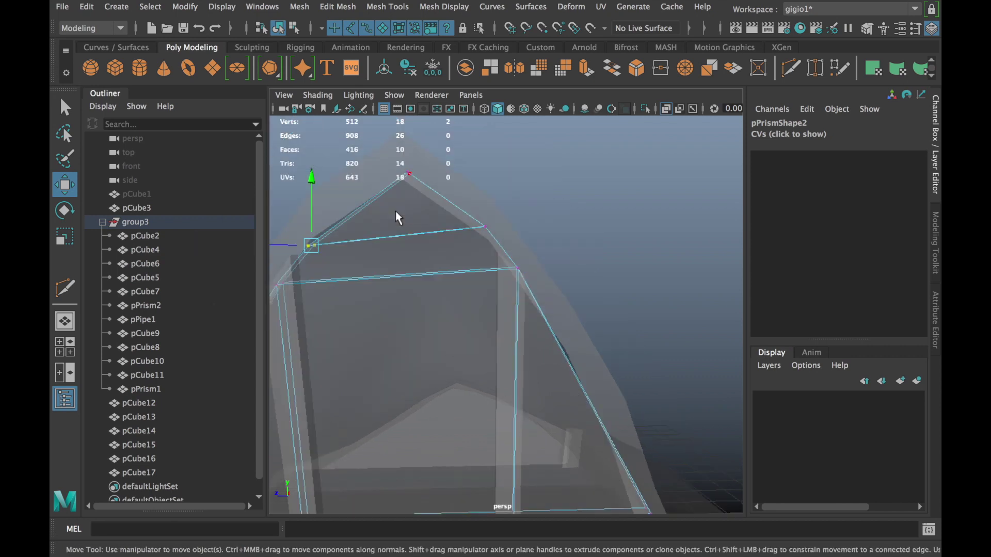
pyautogui.press('space')
pyautogui.scroll(3, 533, 336)
pyautogui.scroll(3, 524, 298)
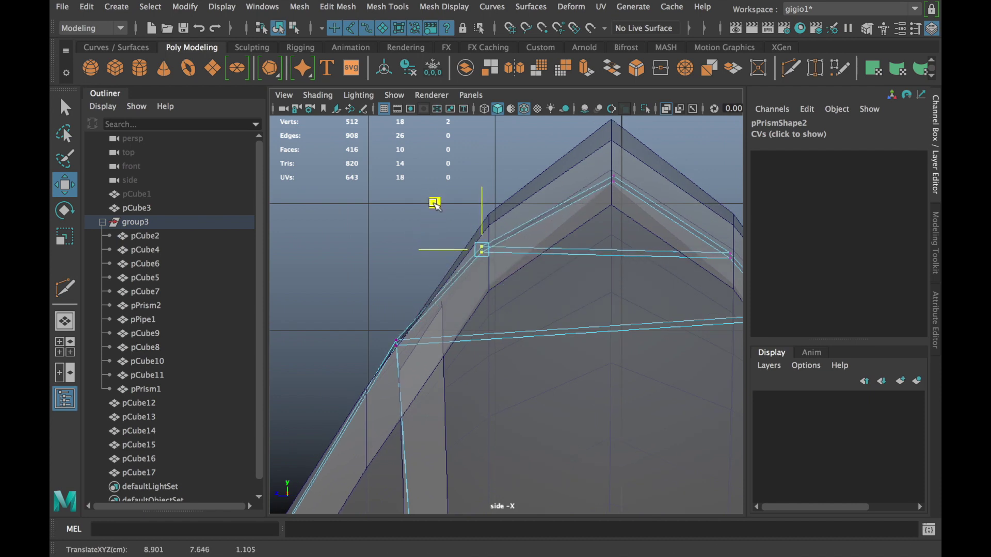
pyautogui.hotkey('ctrl', 'z')
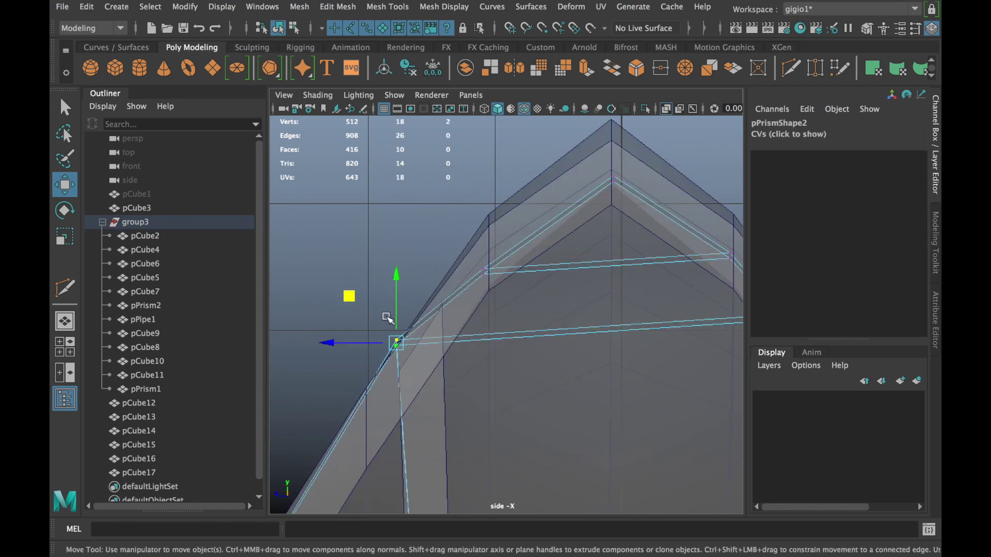
pyautogui.moveTo(371, 309); pyautogui.dragTo(385, 316, button='middle')
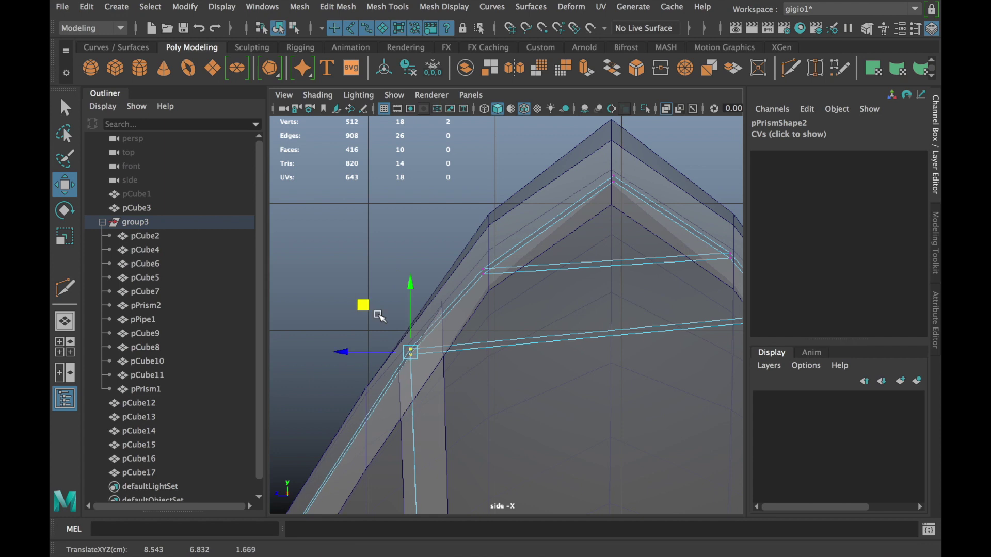
pyautogui.keyDown('alt'); pyautogui.moveTo(499, 351); pyautogui.dragTo(502, 269, button='middle'); pyautogui.keyUp('alt')
pyautogui.scroll(-3, 498, 405)
pyautogui.scroll(-2, 506, 431)
pyautogui.scroll(-2, 471, 418)
pyautogui.scroll(-1, 471, 418)
pyautogui.scroll(2, 602, 380)
pyautogui.scroll(1, 579, 400)
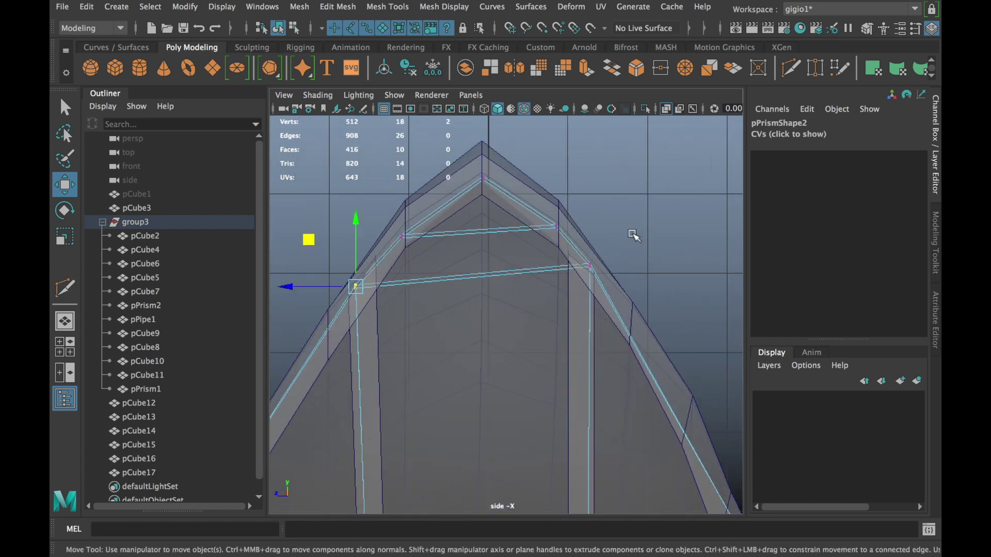
# - Return to perspective in object mode and inspect the reshaped gable panel
pyautogui.press('space')
pyautogui.press('space')
pyautogui.moveTo(599, 289)
pyautogui.keyDown('alt'); pyautogui.mouseDown()
pyautogui.moveTo(564, 354)
pyautogui.moveTo(482, 372)
pyautogui.moveTo(550, 393)
pyautogui.moveTo(527, 318)
pyautogui.moveTo(579, 336)
pyautogui.mouseUp(); pyautogui.keyUp('alt')
pyautogui.moveTo(447, 376); pyautogui.dragTo(509, 138, button='right')
pyautogui.moveTo(449, 416)
pyautogui.keyDown('alt'); pyautogui.mouseDown()
pyautogui.moveTo(527, 423)
pyautogui.moveTo(287, 431)
pyautogui.moveTo(442, 409)
pyautogui.moveTo(536, 343)
pyautogui.mouseUp(); pyautogui.keyUp('alt')
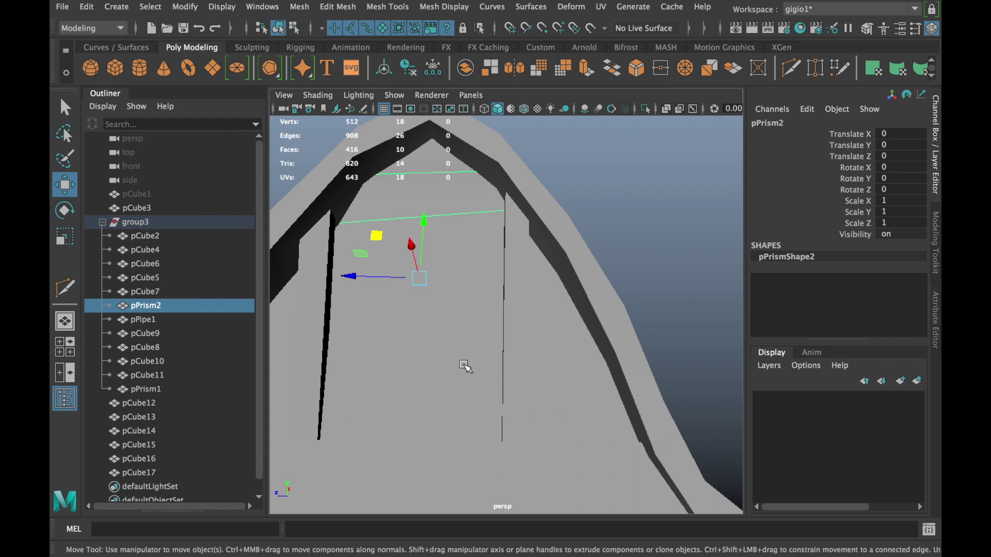
# - Isolate the gable panel and try a first Multi-Cut slice, undoing it
pyautogui.click(645, 109)
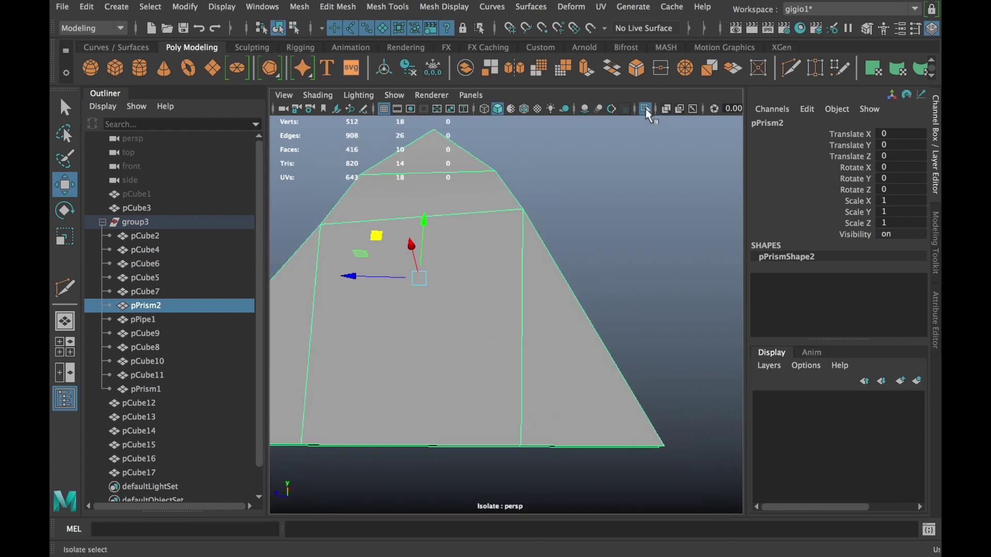
pyautogui.press('y')
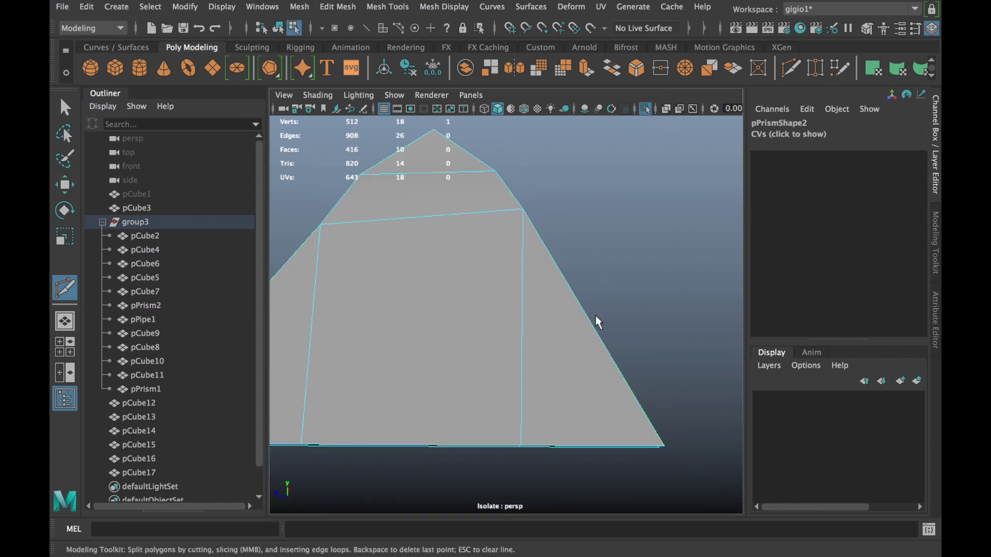
pyautogui.press('space')
pyautogui.press('space')
pyautogui.keyDown('alt'); pyautogui.moveTo(542, 328); pyautogui.dragTo(437, 355, button='right'); pyautogui.keyUp('alt')
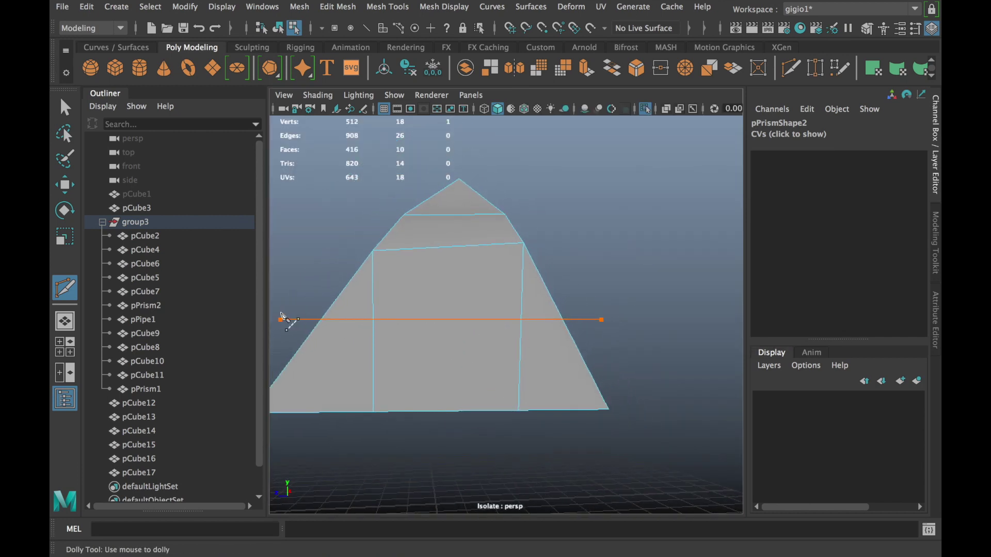
pyautogui.keyDown('ctrl'); pyautogui.moveTo(282, 317); pyautogui.dragTo(283, 317); pyautogui.keyUp('ctrl')
pyautogui.hotkey('ctrl', 'z')
pyautogui.click(518, 411)
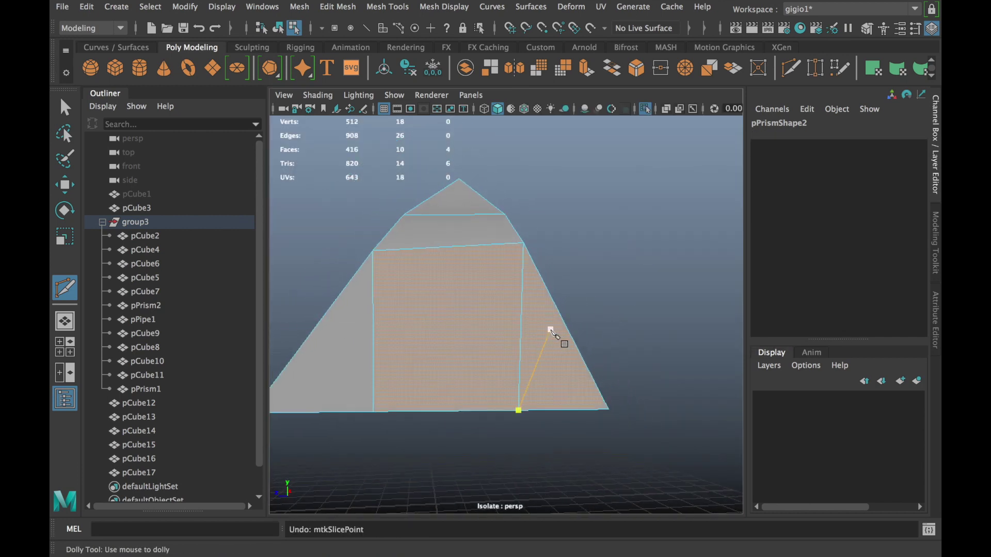
# - Leave the cut tool and reselect the gable panel from a closer angle
pyautogui.press('w')
pyautogui.moveTo(584, 159); pyautogui.dragTo(639, 243, button='right')
pyautogui.click(639, 243)
pyautogui.moveTo(525, 311)
pyautogui.keyDown('alt'); pyautogui.mouseDown()
pyautogui.moveTo(448, 328)
pyautogui.moveTo(513, 336)
pyautogui.moveTo(517, 320)
pyautogui.moveTo(449, 296)
pyautogui.mouseUp(); pyautogui.keyUp('alt')
pyautogui.click(475, 336)
pyautogui.keyDown('alt'); pyautogui.moveTo(449, 296); pyautogui.dragTo(541, 445, button='right'); pyautogui.keyUp('alt')
# - Select a panel edge and shift the gable panel along X
pyautogui.keyDown('alt'); pyautogui.moveTo(542, 444); pyautogui.dragTo(487, 309); pyautogui.keyUp('alt')
pyautogui.moveTo(502, 159)
pyautogui.mouseDown(button='right')
pyautogui.moveTo(486, 144)
pyautogui.moveTo(493, 132)
pyautogui.mouseUp(button='right')
pyautogui.click(459, 410)
pyautogui.moveTo(458, 415)
pyautogui.keyDown('alt'); pyautogui.mouseDown()
pyautogui.moveTo(526, 320)
pyautogui.moveTo(458, 316)
pyautogui.moveTo(448, 332)
pyautogui.mouseUp(); pyautogui.keyUp('alt')
pyautogui.press('space')
pyautogui.press('space')
pyautogui.moveTo(568, 258)
pyautogui.keyDown('alt'); pyautogui.mouseDown()
pyautogui.moveTo(487, 361)
pyautogui.moveTo(494, 357)
pyautogui.mouseUp(); pyautogui.keyUp('alt')
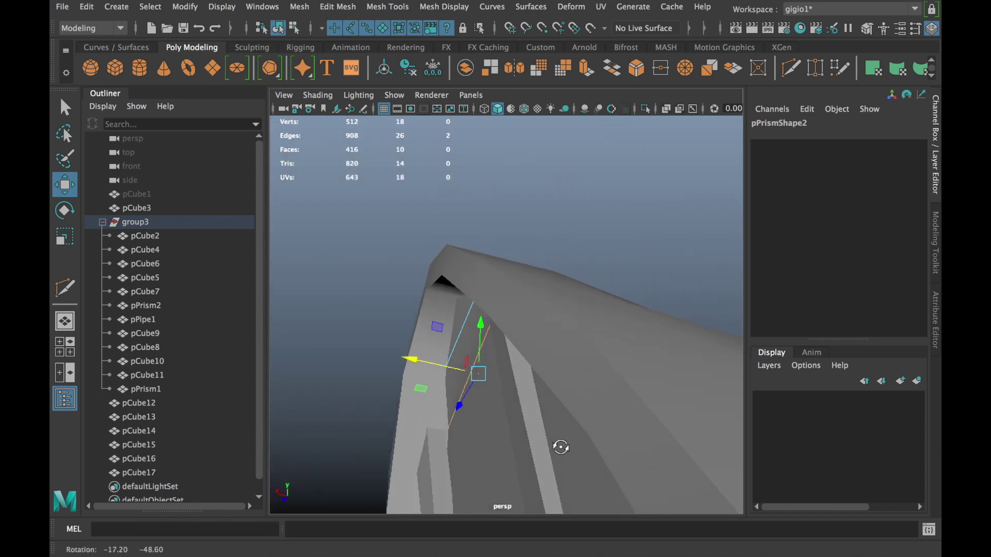
pyautogui.moveTo(427, 365)
pyautogui.mouseDown()
pyautogui.moveTo(435, 367)
pyautogui.moveTo(413, 382)
pyautogui.moveTo(498, 393)
pyautogui.moveTo(587, 380)
pyautogui.moveTo(558, 360)
pyautogui.mouseUp()
pyautogui.moveTo(547, 160); pyautogui.dragTo(624, 137, button='right')
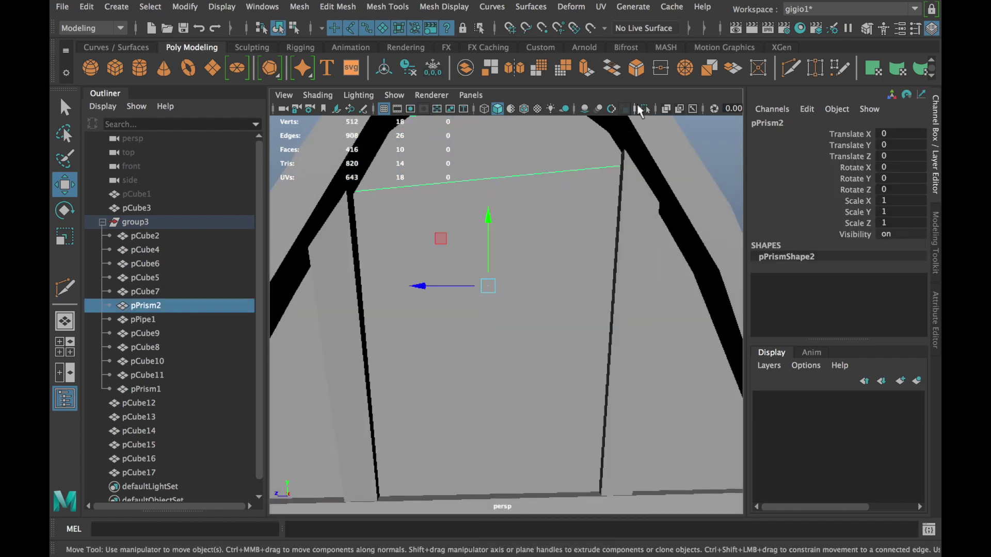
# - Multi-Cut a new edge across the isolated panel from partway down its right edge
pyautogui.click(644, 108)
pyautogui.press('y')
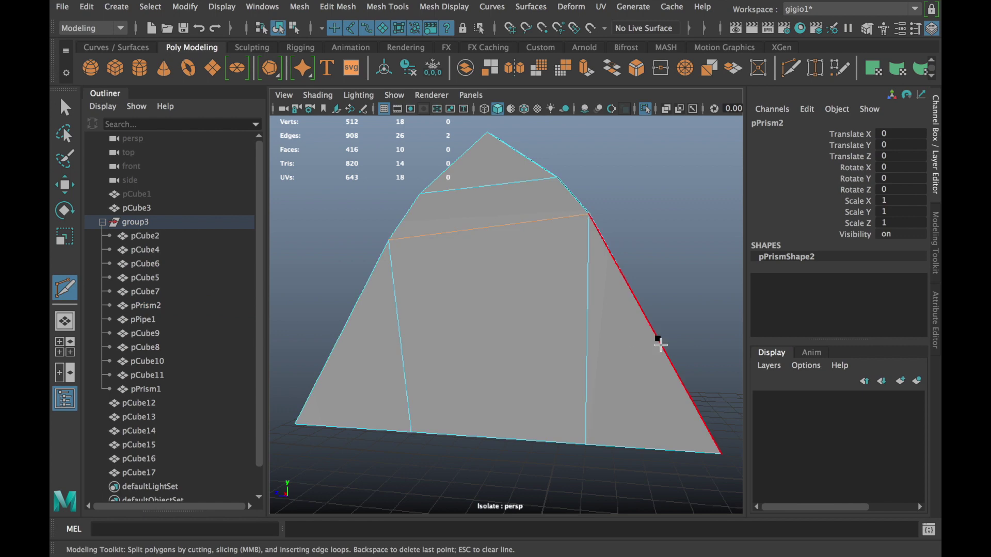
pyautogui.click(663, 350)
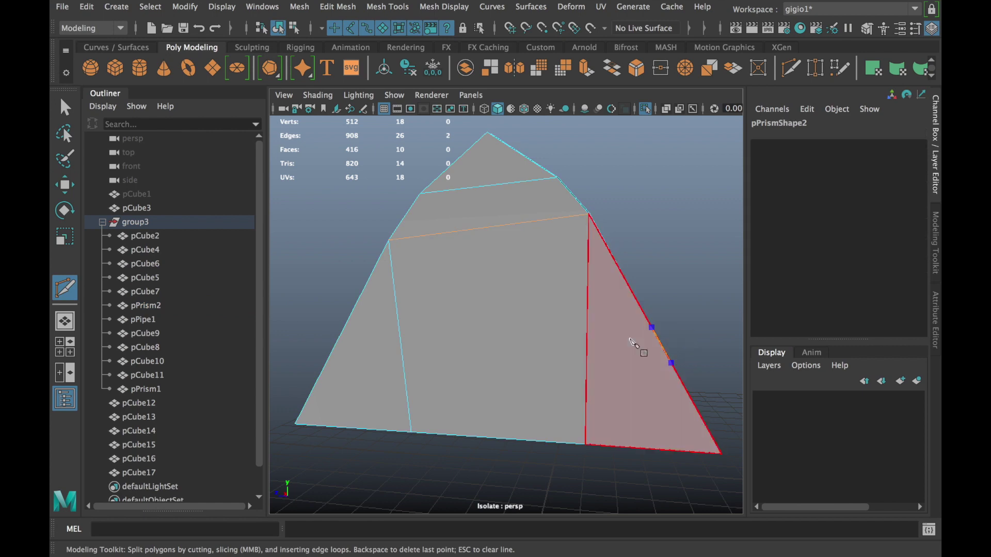
pyautogui.keyDown('alt'); pyautogui.moveTo(634, 344); pyautogui.dragTo(666, 366); pyautogui.keyUp('alt')
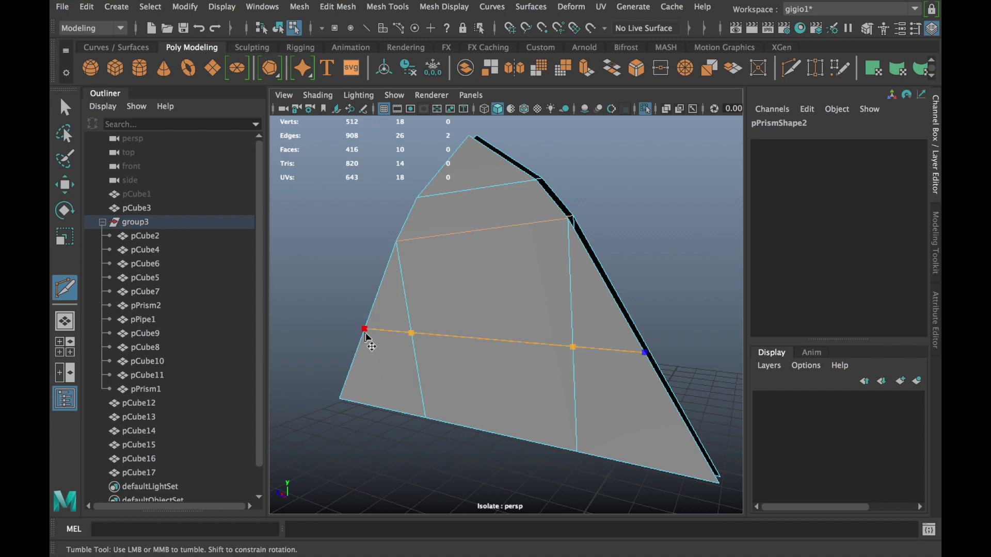
pyautogui.press('Return')
pyautogui.keyDown('alt'); pyautogui.moveTo(527, 332); pyautogui.dragTo(390, 343); pyautogui.keyUp('alt')
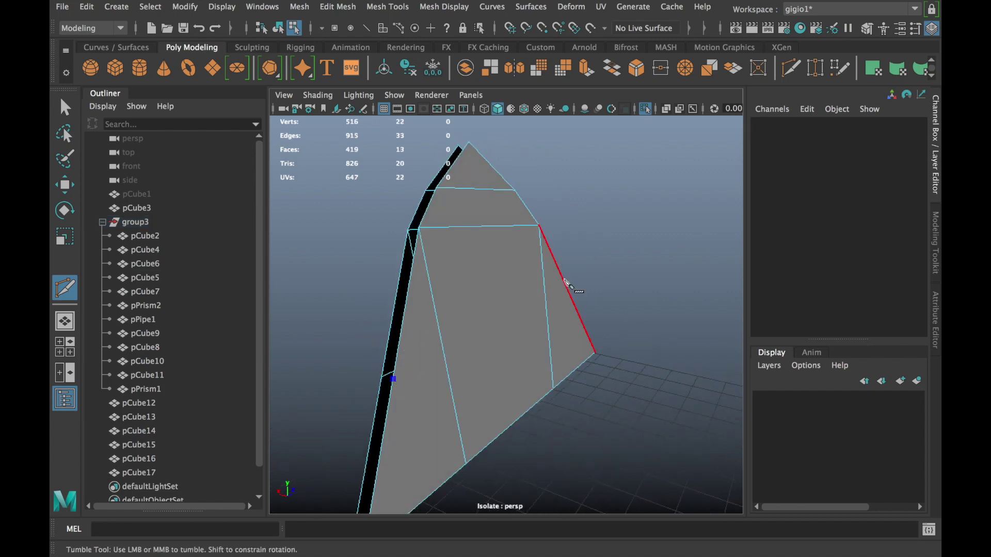
pyautogui.press('w')
# - Show the whole hut again and select the face inside the window outline
pyautogui.moveTo(601, 298)
pyautogui.keyDown('alt'); pyautogui.mouseDown()
pyautogui.moveTo(693, 294)
pyautogui.moveTo(645, 166)
pyautogui.mouseUp(); pyautogui.keyUp('alt')
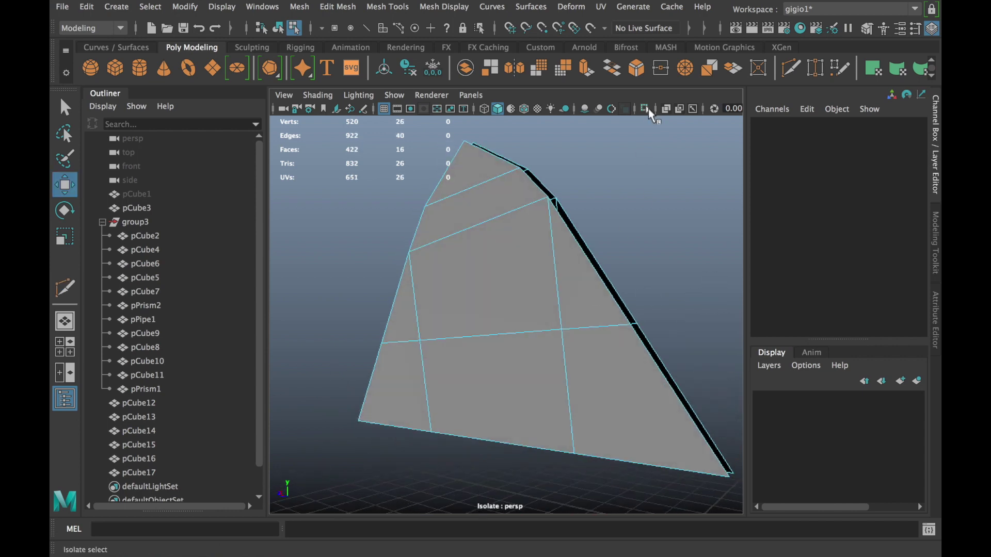
pyautogui.click(645, 108)
pyautogui.keyDown('alt'); pyautogui.moveTo(601, 305); pyautogui.dragTo(498, 382); pyautogui.keyUp('alt')
pyautogui.click(498, 386)
# - Delete the front and back window faces to open the gable window
pyautogui.press('Delete')
pyautogui.click(511, 395)
pyautogui.press('Delete')
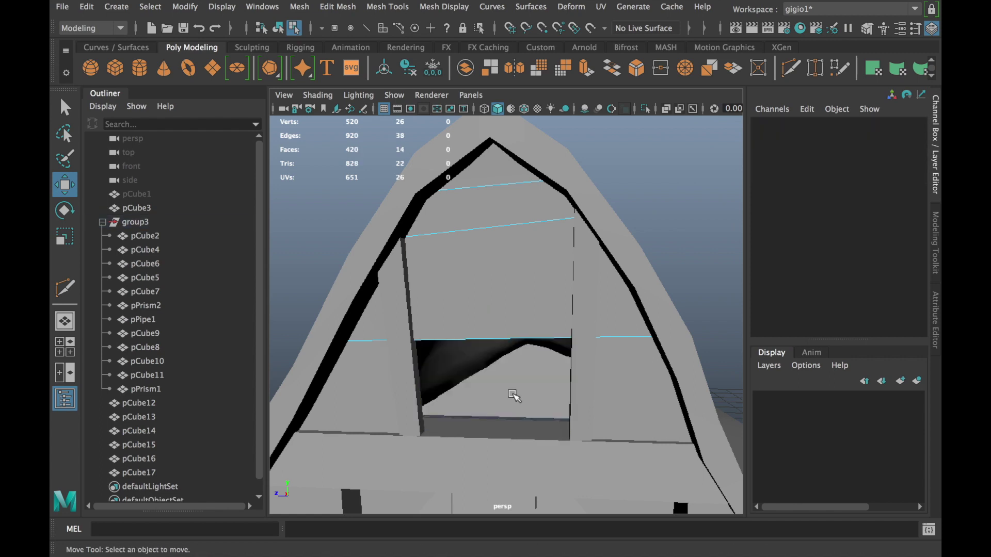
pyautogui.moveTo(525, 430)
pyautogui.keyDown('alt'); pyautogui.mouseDown(button='middle')
pyautogui.moveTo(482, 361)
pyautogui.moveTo(491, 332)
pyautogui.moveTo(460, 369)
pyautogui.moveTo(479, 297)
pyautogui.mouseUp(button='middle'); pyautogui.keyUp('alt')
pyautogui.moveTo(478, 295)
pyautogui.keyDown('alt'); pyautogui.mouseDown()
pyautogui.moveTo(597, 320)
pyautogui.moveTo(535, 319)
pyautogui.moveTo(683, 376)
pyautogui.mouseUp(); pyautogui.keyUp('alt')
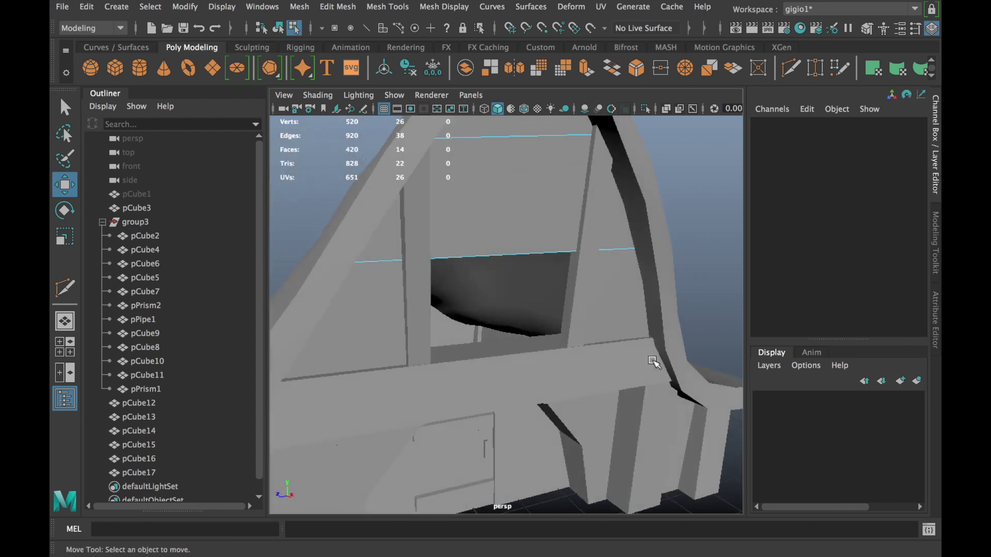
pyautogui.keyDown('alt'); pyautogui.moveTo(683, 377); pyautogui.dragTo(553, 410, button='right'); pyautogui.keyUp('alt')
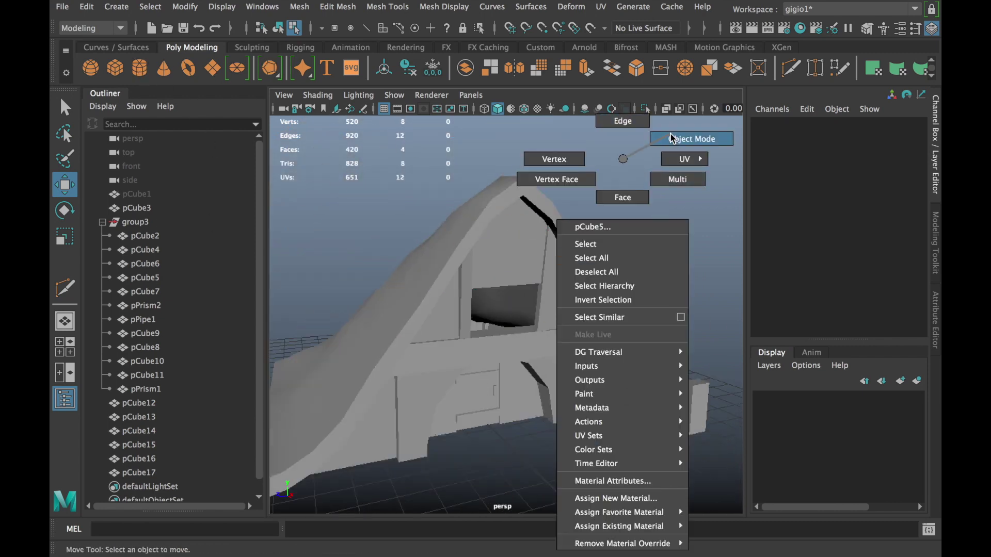
# - Move slat cube pCube18 up and forward into the window opening
pyautogui.moveTo(623, 392); pyautogui.dragTo(686, 137, button='right')
pyautogui.click(622, 398)
pyautogui.moveTo(628, 317)
pyautogui.mouseDown()
pyautogui.moveTo(640, 256)
pyautogui.moveTo(586, 343)
pyautogui.mouseUp()
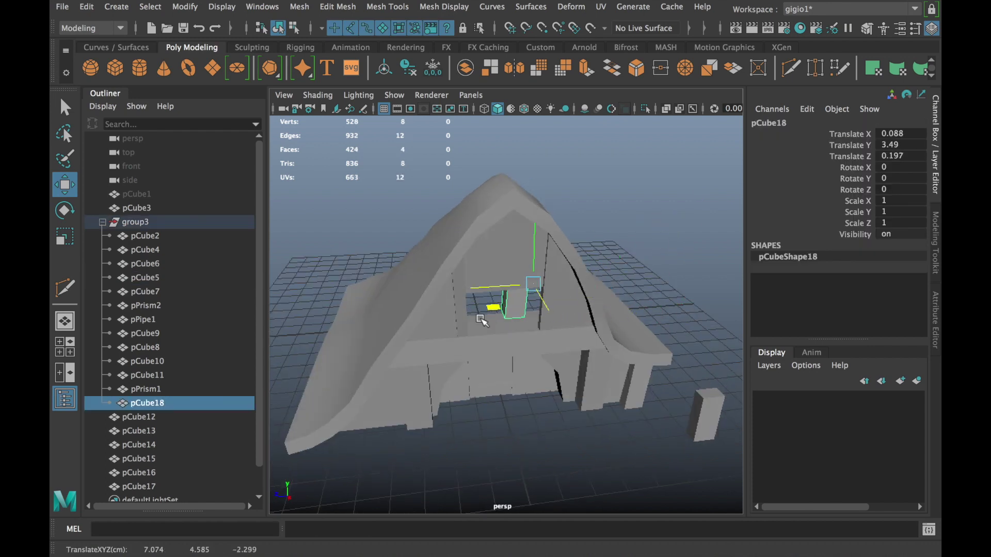
pyautogui.moveTo(485, 335)
pyautogui.mouseDown()
pyautogui.moveTo(499, 299)
pyautogui.moveTo(504, 387)
pyautogui.moveTo(480, 371)
pyautogui.moveTo(597, 372)
pyautogui.moveTo(606, 302)
pyautogui.moveTo(553, 277)
pyautogui.mouseUp()
pyautogui.press('r')
pyautogui.press('w')
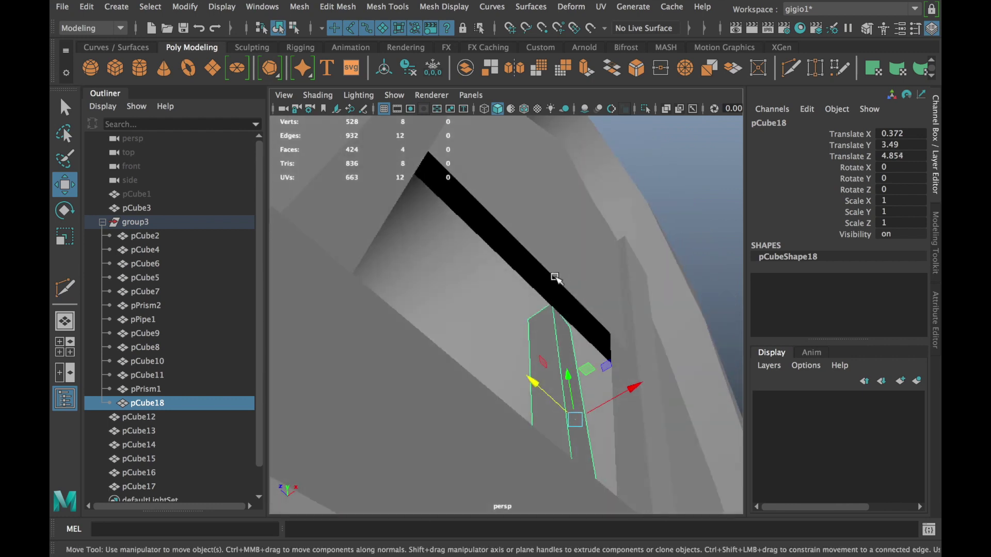
# - Freeze transformations and delete history on pPrism2, then isolate it
pyautogui.click(552, 273)
pyautogui.click(407, 69)
pyautogui.click(433, 67)
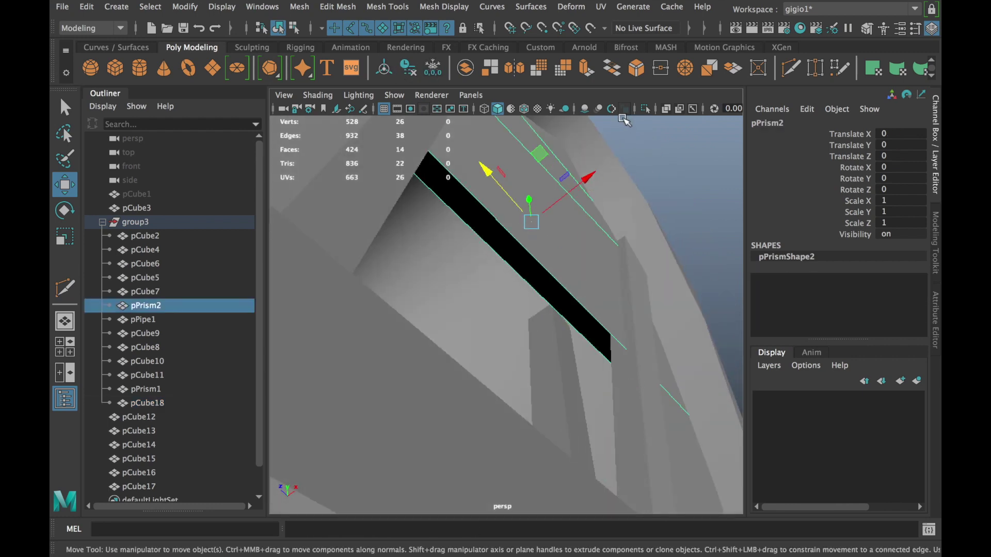
pyautogui.click(645, 108)
# - Bridge the open border edges along the window frame to close the strip
pyautogui.moveTo(578, 170); pyautogui.dragTo(590, 152, button='right')
pyautogui.click(522, 281)
pyautogui.click(612, 69)
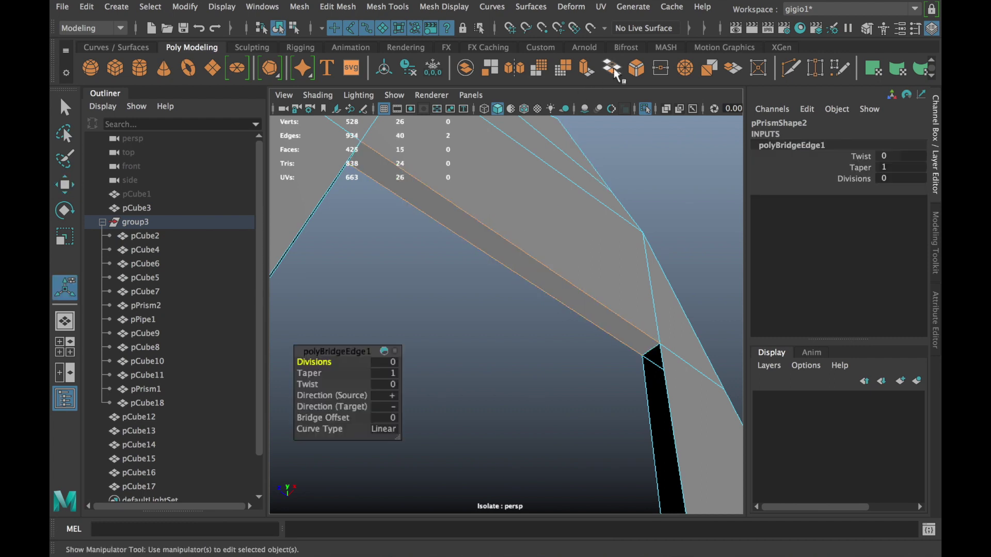
pyautogui.click(649, 109)
# - Move and slightly narrow pCube18's top vertices so they sit against the frame
pyautogui.moveTo(609, 254)
pyautogui.keyDown('alt'); pyautogui.mouseDown()
pyautogui.moveTo(571, 288)
pyautogui.moveTo(537, 283)
pyautogui.moveTo(575, 316)
pyautogui.moveTo(602, 313)
pyautogui.mouseUp(); pyautogui.keyUp('alt')
pyautogui.click(576, 316)
pyautogui.moveTo(564, 166); pyautogui.dragTo(619, 243, button='right')
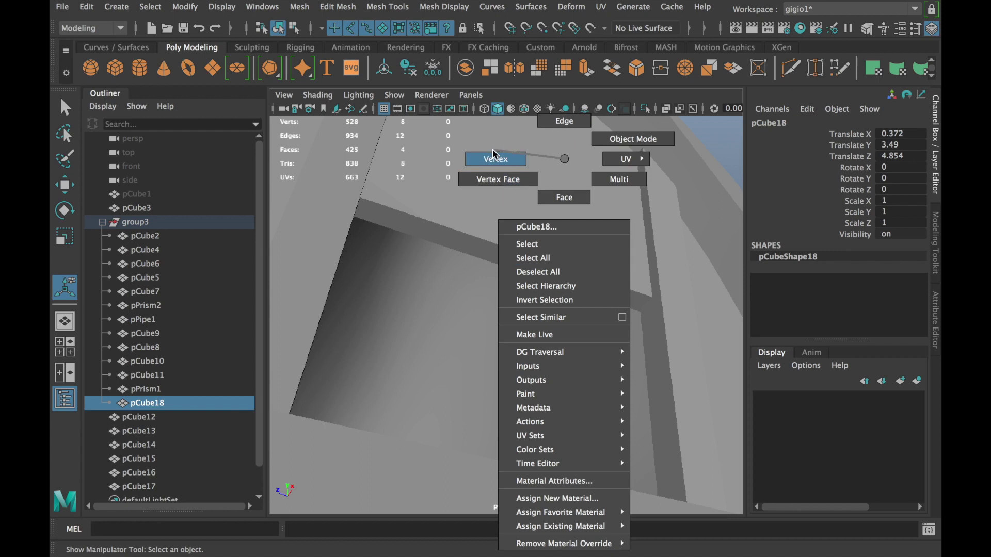
pyautogui.press('w')
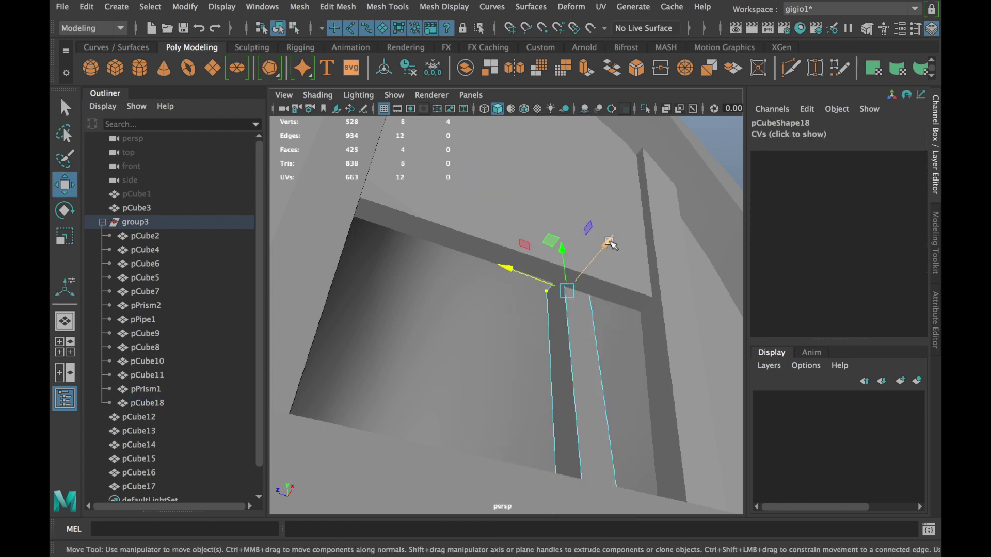
pyautogui.moveTo(610, 242); pyautogui.dragTo(639, 230)
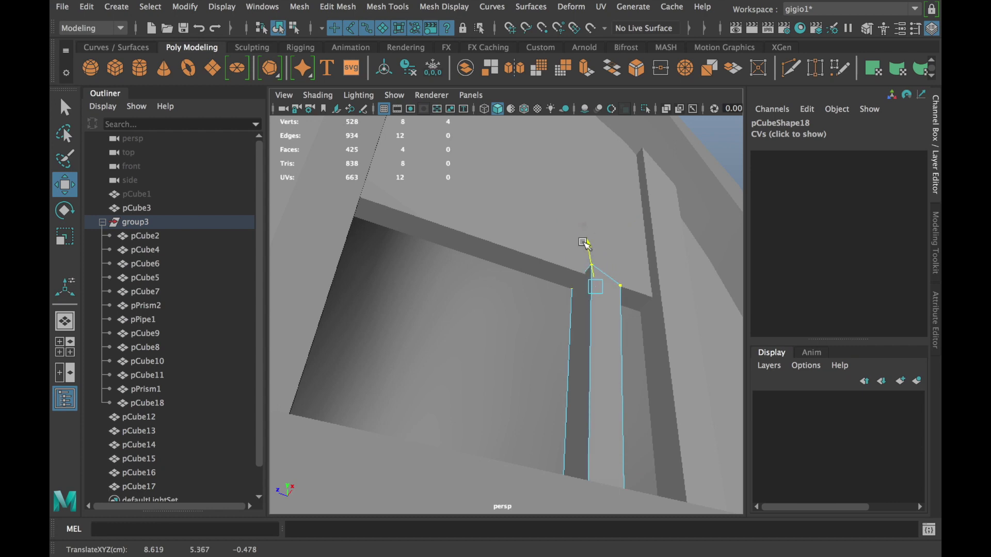
pyautogui.press('r')
pyautogui.moveTo(585, 245)
pyautogui.mouseDown()
pyautogui.moveTo(593, 279)
pyautogui.moveTo(599, 258)
pyautogui.moveTo(685, 239)
pyautogui.moveTo(629, 300)
pyautogui.mouseUp()
pyautogui.press('w')
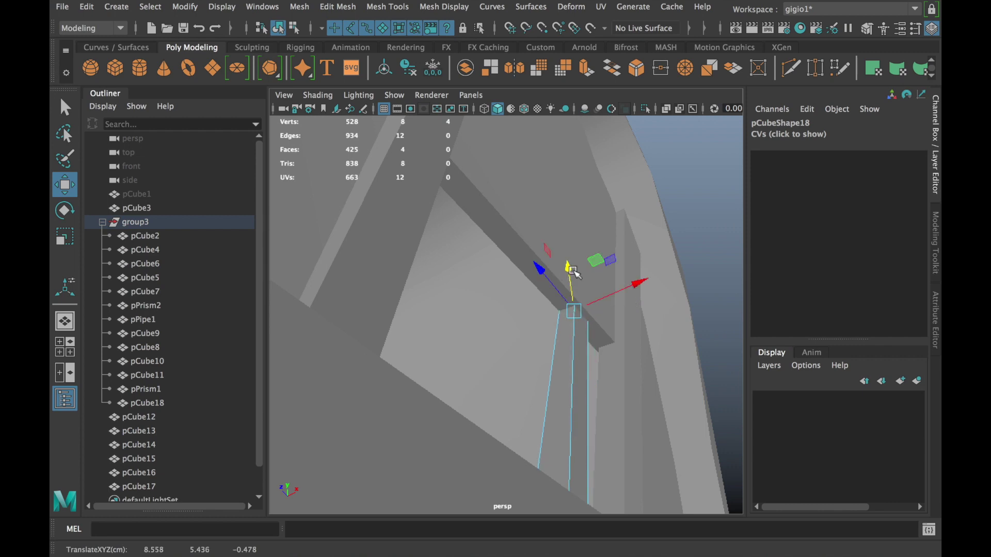
pyautogui.moveTo(622, 297)
pyautogui.keyDown('alt'); pyautogui.mouseDown()
pyautogui.moveTo(542, 398)
pyautogui.moveTo(553, 409)
pyautogui.moveTo(566, 402)
pyautogui.mouseUp(); pyautogui.keyUp('alt')
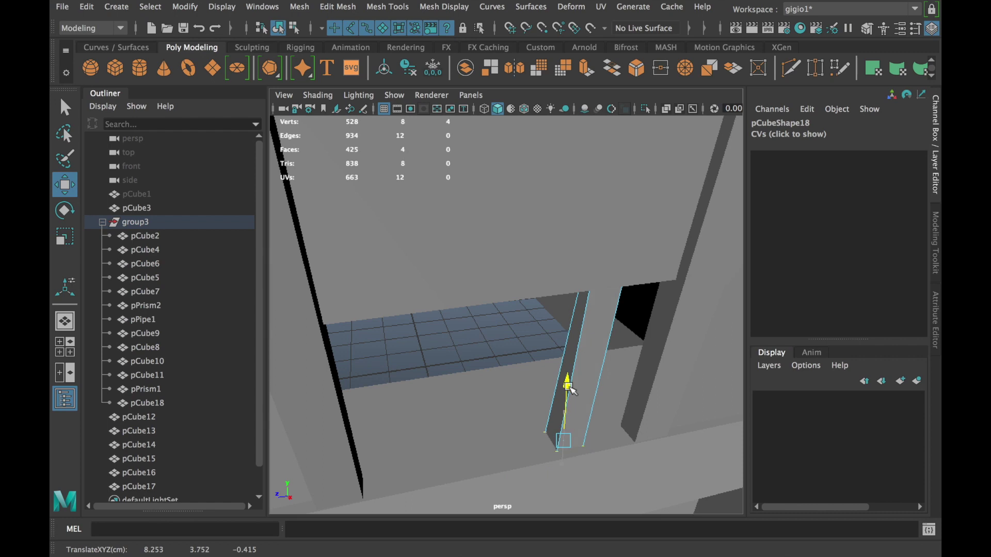
pyautogui.moveTo(542, 471)
pyautogui.keyDown('alt'); pyautogui.mouseDown()
pyautogui.moveTo(457, 396)
pyautogui.moveTo(448, 405)
pyautogui.moveTo(516, 388)
pyautogui.moveTo(571, 343)
pyautogui.mouseUp(); pyautogui.keyUp('alt')
# - Duplicate pCube18 into pCube19 and shift it along the window
pyautogui.moveTo(571, 342); pyautogui.dragTo(609, 309, button='right')
pyautogui.hotkey('ctrl', 'd')
pyautogui.moveTo(535, 376)
pyautogui.mouseDown()
pyautogui.moveTo(456, 379)
pyautogui.moveTo(412, 407)
pyautogui.moveTo(453, 378)
pyautogui.mouseUp()
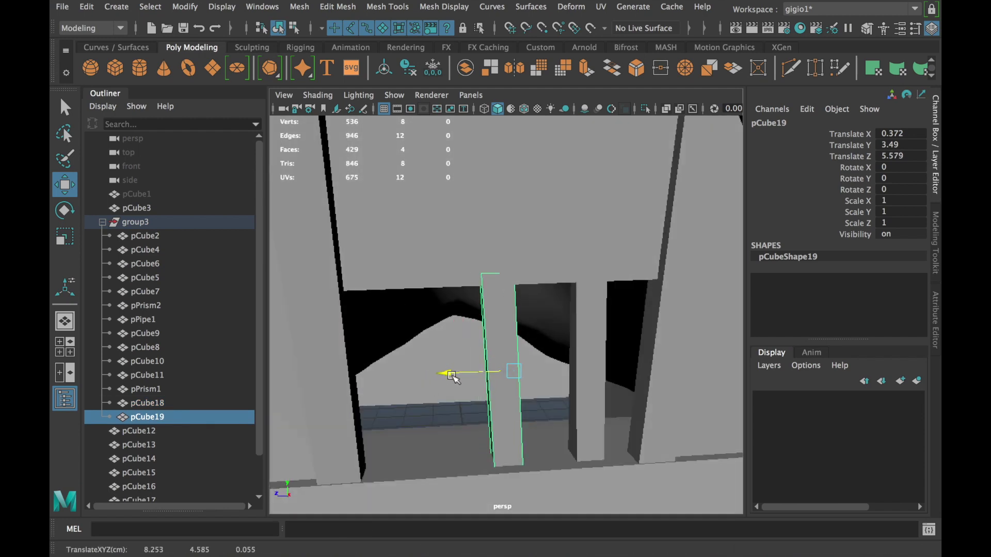
# - Move and scale pCube19's four top vertices to fit the window frame
pyautogui.moveTo(498, 160); pyautogui.dragTo(424, 155, button='right')
pyautogui.moveTo(459, 289)
pyautogui.mouseDown()
pyautogui.moveTo(531, 251)
pyautogui.moveTo(587, 238)
pyautogui.moveTo(572, 247)
pyautogui.moveTo(583, 249)
pyautogui.mouseUp()
pyautogui.press('r')
pyautogui.press('w')
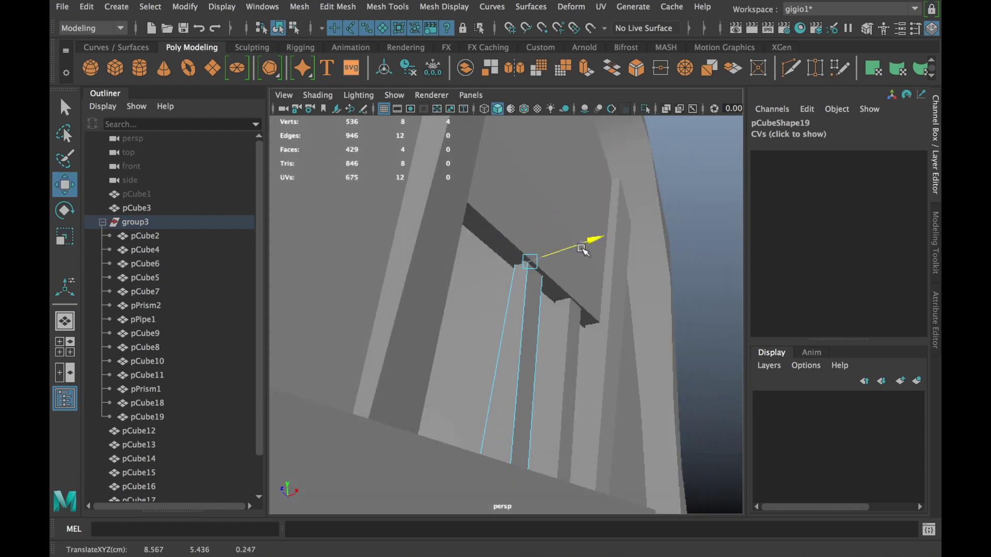
pyautogui.keyDown('alt'); pyautogui.moveTo(544, 373); pyautogui.dragTo(516, 447); pyautogui.keyUp('alt')
pyautogui.press('r')
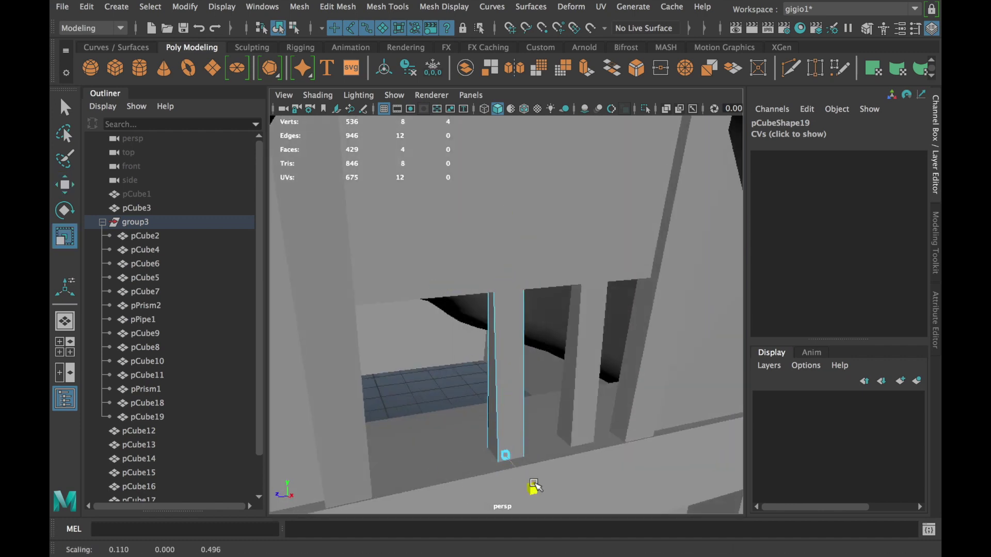
pyautogui.moveTo(522, 485)
pyautogui.keyDown('alt'); pyautogui.mouseDown()
pyautogui.moveTo(438, 451)
pyautogui.moveTo(471, 464)
pyautogui.moveTo(460, 475)
pyautogui.mouseUp(); pyautogui.keyUp('alt')
pyautogui.press('w')
pyautogui.moveTo(460, 474); pyautogui.dragTo(447, 477, button='middle')
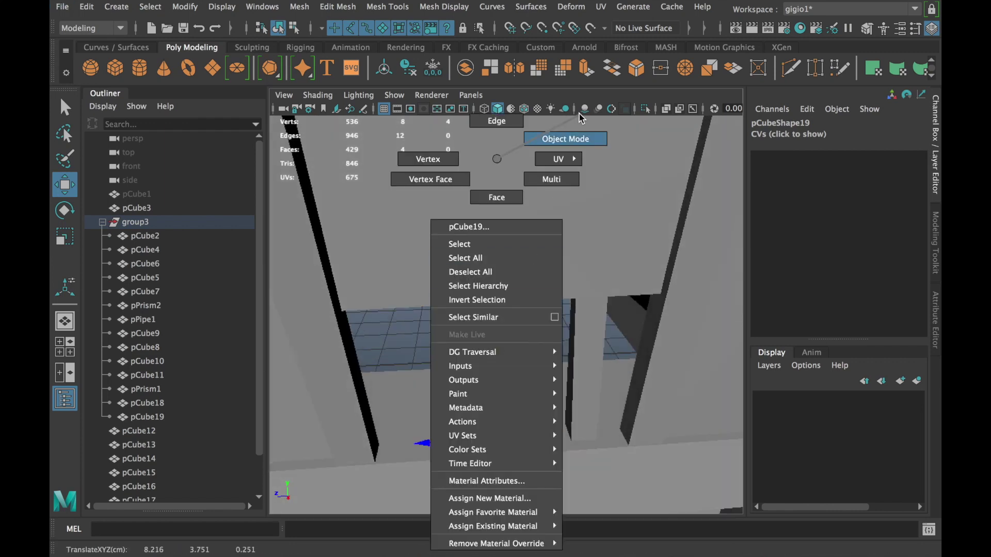
# - Freeze pCube19's transforms, then duplicate it as pCube20 and slide it along the window
pyautogui.moveTo(498, 158); pyautogui.dragTo(579, 113, button='right')
pyautogui.click(463, 70)
pyautogui.hotkey('ctrl', 'd')
pyautogui.moveTo(448, 368)
pyautogui.mouseDown()
pyautogui.moveTo(429, 384)
pyautogui.moveTo(369, 397)
pyautogui.moveTo(622, 291)
pyautogui.moveTo(656, 258)
pyautogui.moveTo(465, 206)
pyautogui.mouseUp()
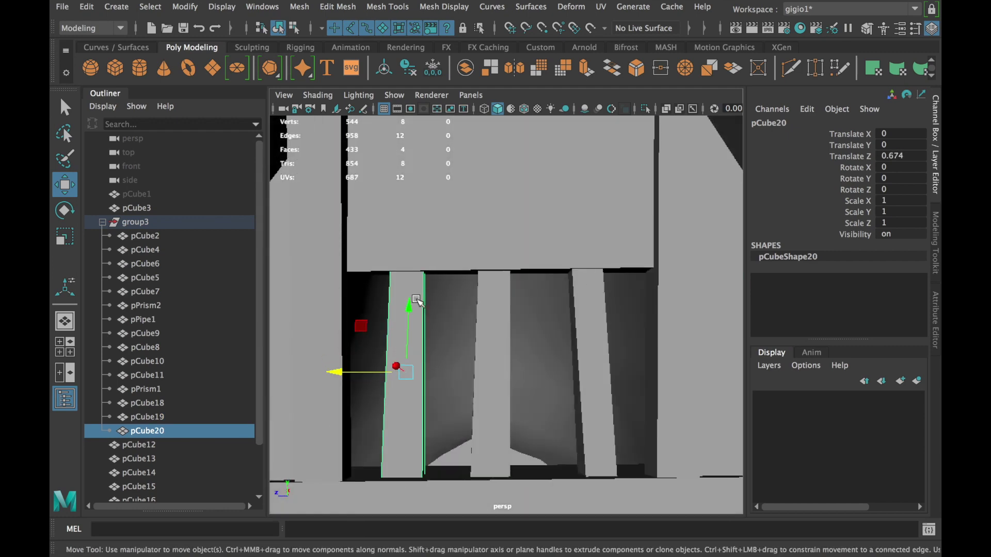
# - Move and scale pCube20's top and bottom vertices to fit the window opening
pyautogui.rightClick(410, 159)
pyautogui.click(348, 158)
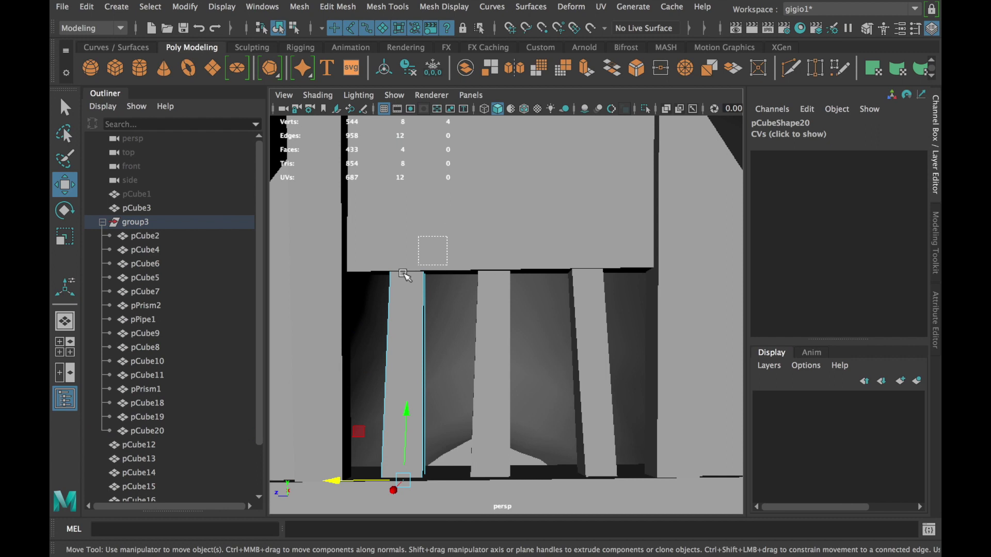
pyautogui.moveTo(365, 265); pyautogui.dragTo(348, 261)
pyautogui.moveTo(366, 456); pyautogui.dragTo(439, 490)
pyautogui.moveTo(342, 481); pyautogui.dragTo(367, 480)
pyautogui.press('r')
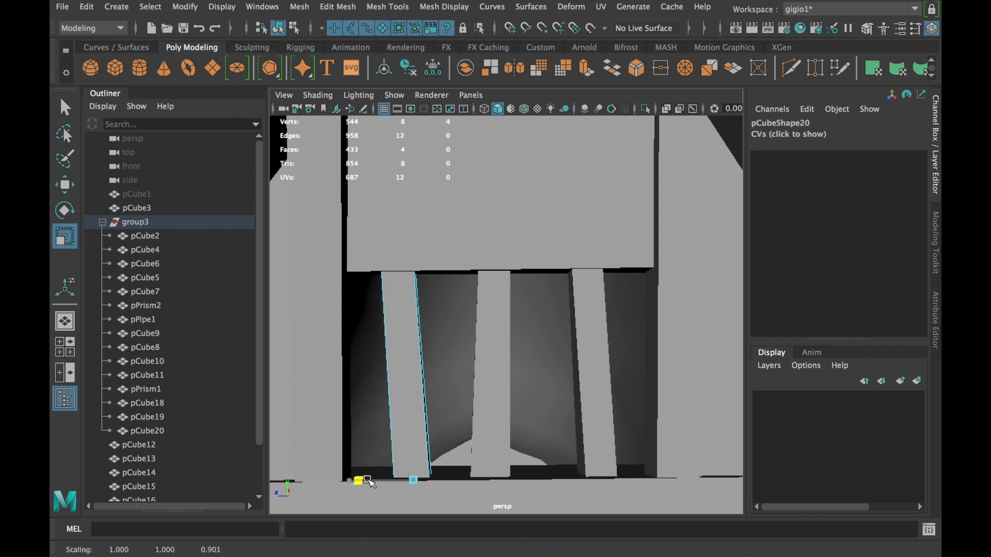
pyautogui.keyDown('alt'); pyautogui.moveTo(316, 261); pyautogui.dragTo(626, 328); pyautogui.keyUp('alt')
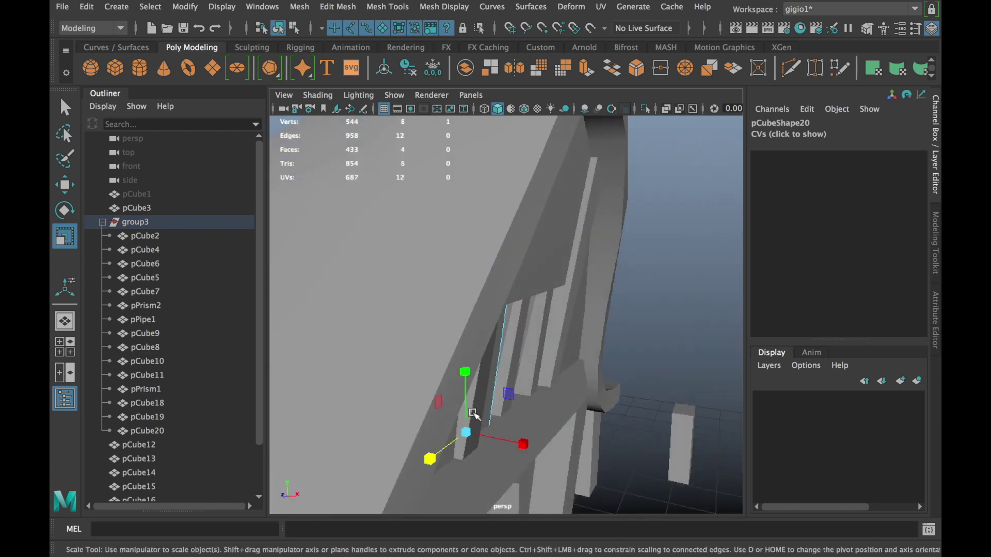
pyautogui.keyDown('alt'); pyautogui.moveTo(473, 413); pyautogui.dragTo(428, 325); pyautogui.keyUp('alt')
pyautogui.rightClick(466, 202)
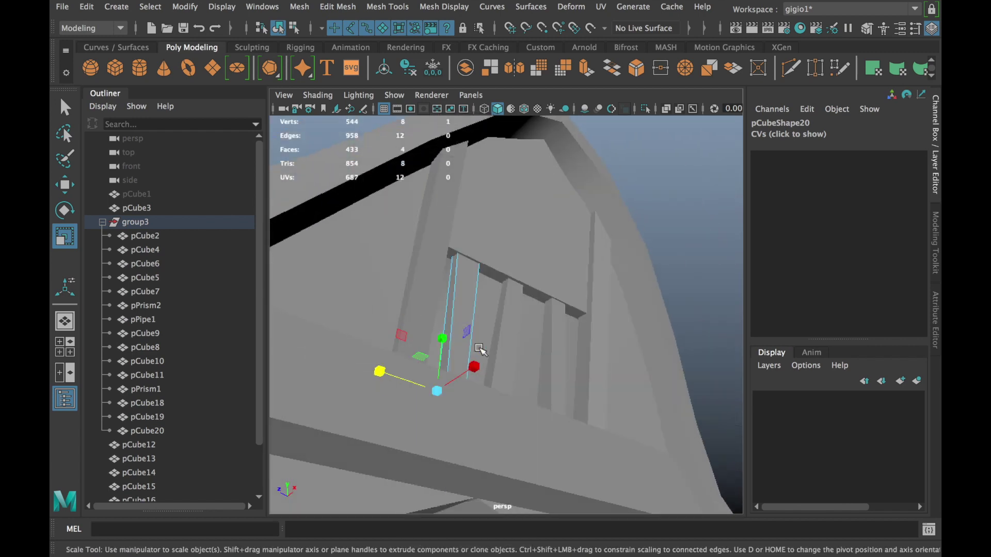
pyautogui.moveTo(511, 356)
pyautogui.keyDown('alt'); pyautogui.mouseDown()
pyautogui.moveTo(462, 397)
pyautogui.moveTo(469, 330)
pyautogui.moveTo(424, 399)
pyautogui.moveTo(586, 365)
pyautogui.moveTo(657, 270)
pyautogui.mouseUp(); pyautogui.keyUp('alt')
pyautogui.press('w')
# - Return to object mode and select pCube19 with the Rotate tool active
pyautogui.rightClick(664, 157)
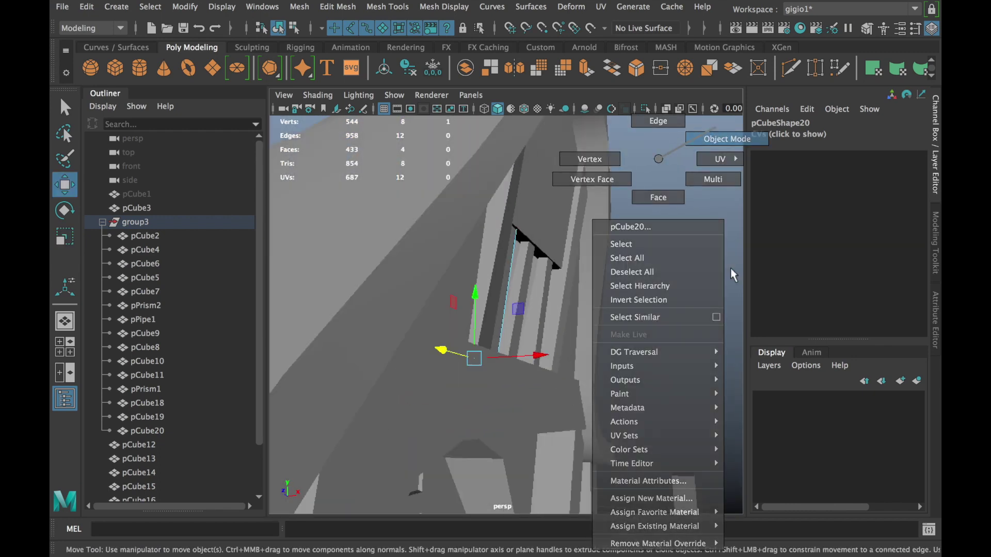
pyautogui.click(698, 329)
pyautogui.scroll(-5, 660, 337)
pyautogui.keyDown('alt'); pyautogui.moveTo(624, 348); pyautogui.dragTo(579, 342); pyautogui.keyUp('alt')
pyautogui.scroll(5, 538, 309)
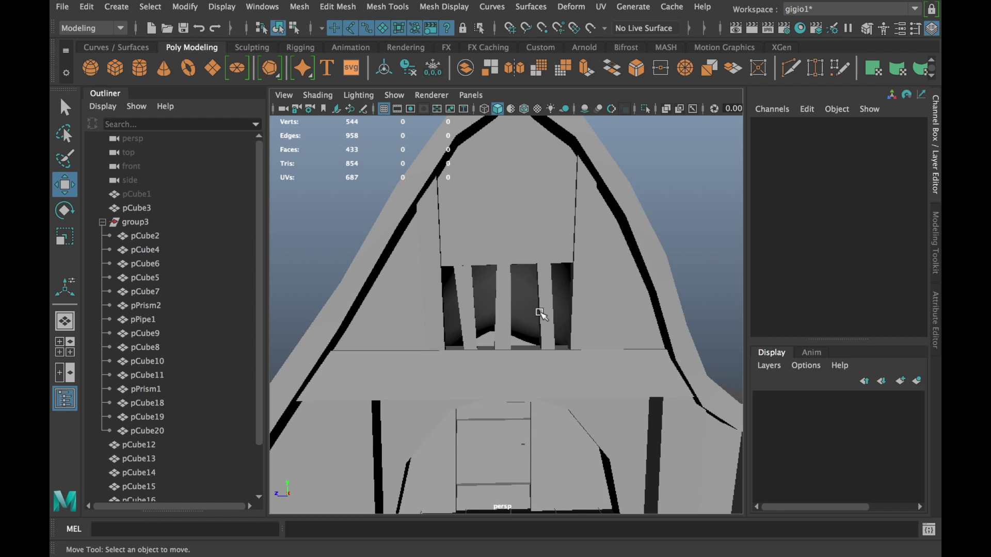
pyautogui.scroll(3, 517, 281)
pyautogui.click(518, 281)
pyautogui.press('e')
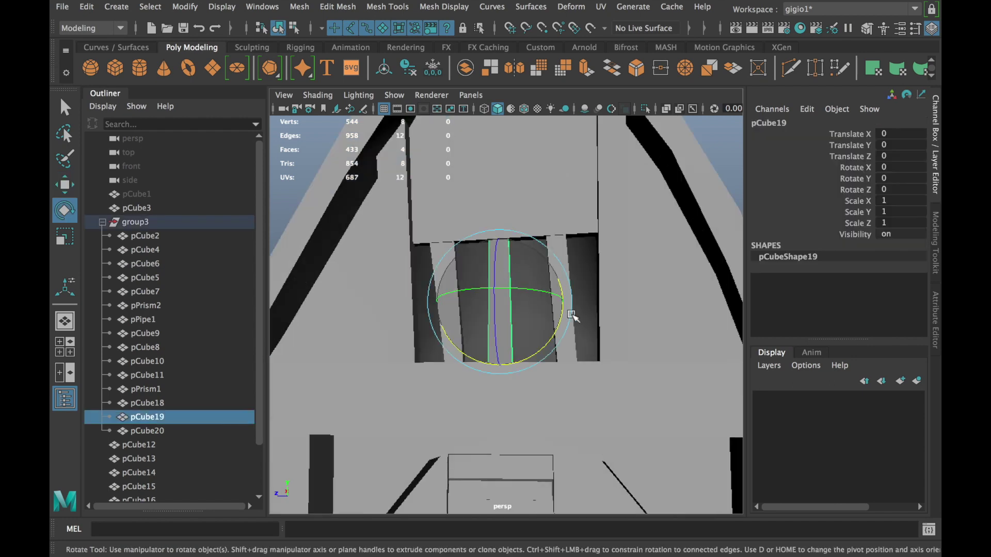
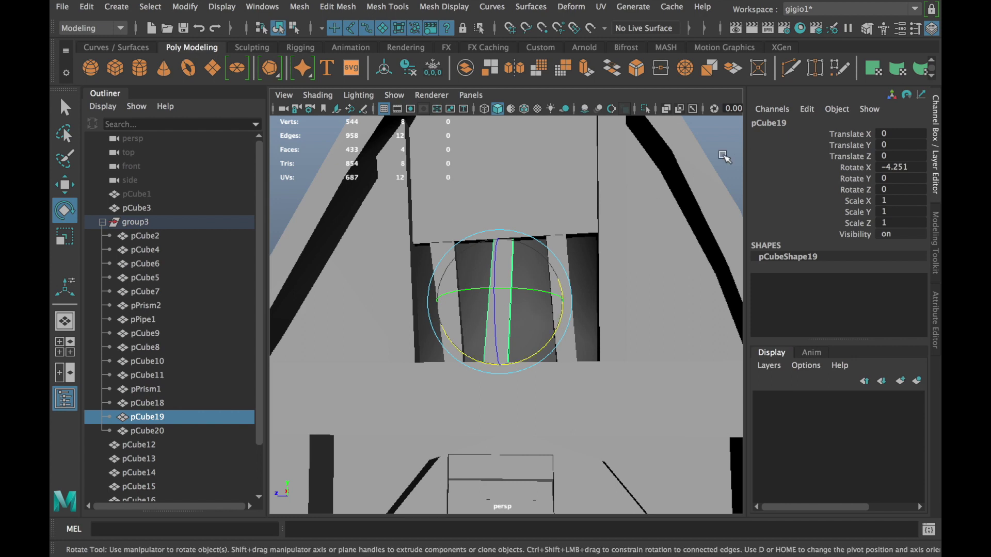
# - Orbit to a low angle to inspect the window mullions
pyautogui.click(657, 192)
pyautogui.moveTo(656, 192)
pyautogui.keyDown('alt'); pyautogui.mouseDown()
pyautogui.moveTo(591, 228)
pyautogui.moveTo(623, 308)
pyautogui.mouseUp(); pyautogui.keyUp('alt')
pyautogui.scroll(-5, 619, 266)
pyautogui.scroll(5, 624, 308)
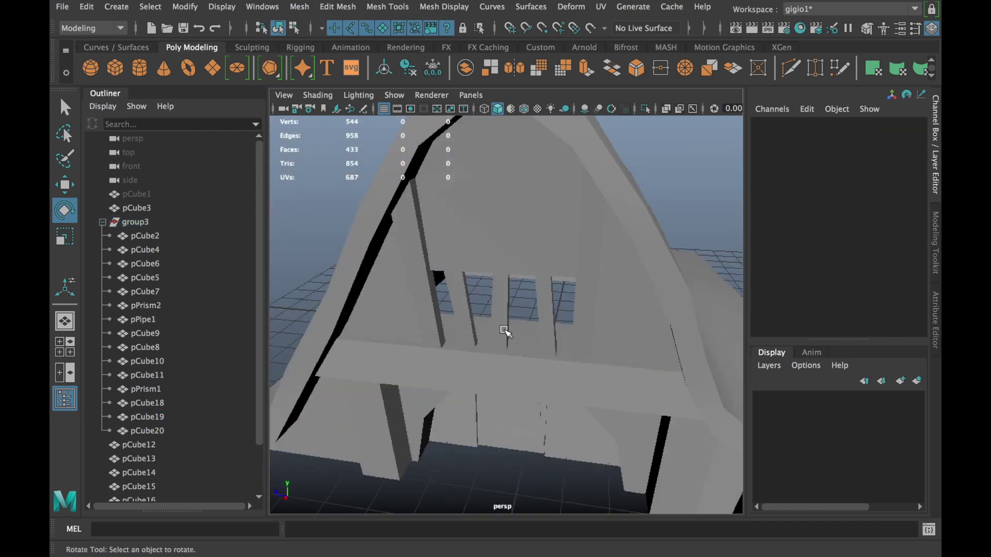
pyautogui.click(507, 331)
pyautogui.press('w')
pyautogui.moveTo(475, 310)
pyautogui.keyDown('alt'); pyautogui.mouseDown()
pyautogui.moveTo(537, 259)
pyautogui.moveTo(513, 287)
pyautogui.mouseUp(); pyautogui.keyUp('alt')
pyautogui.click(513, 287)
# - Orbit around the barn to a close side view of the window
pyautogui.scroll(-5, 587, 290)
pyautogui.keyDown('alt'); pyautogui.moveTo(586, 289); pyautogui.dragTo(564, 211); pyautogui.keyUp('alt')
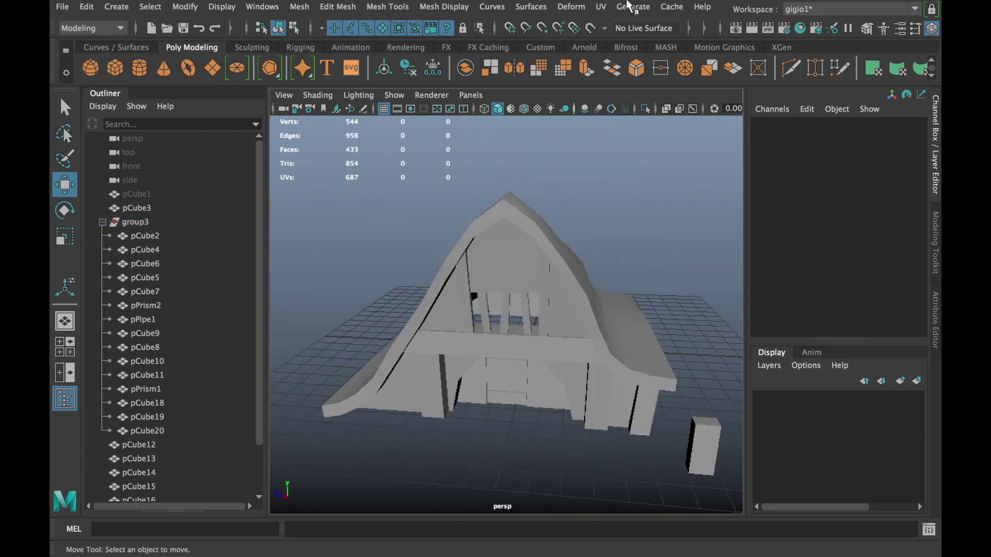
pyautogui.keyDown('alt'); pyautogui.moveTo(542, 310); pyautogui.dragTo(608, 442); pyautogui.keyUp('alt')
pyautogui.scroll(5, 533, 363)
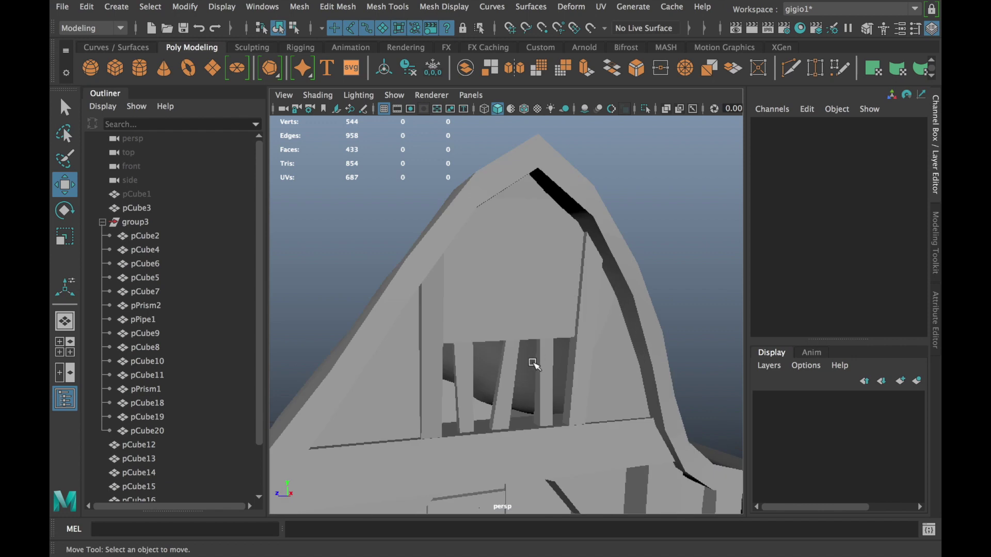
pyautogui.click(494, 316)
pyautogui.keyDown('alt'); pyautogui.moveTo(494, 317); pyautogui.dragTo(521, 309); pyautogui.keyUp('alt')
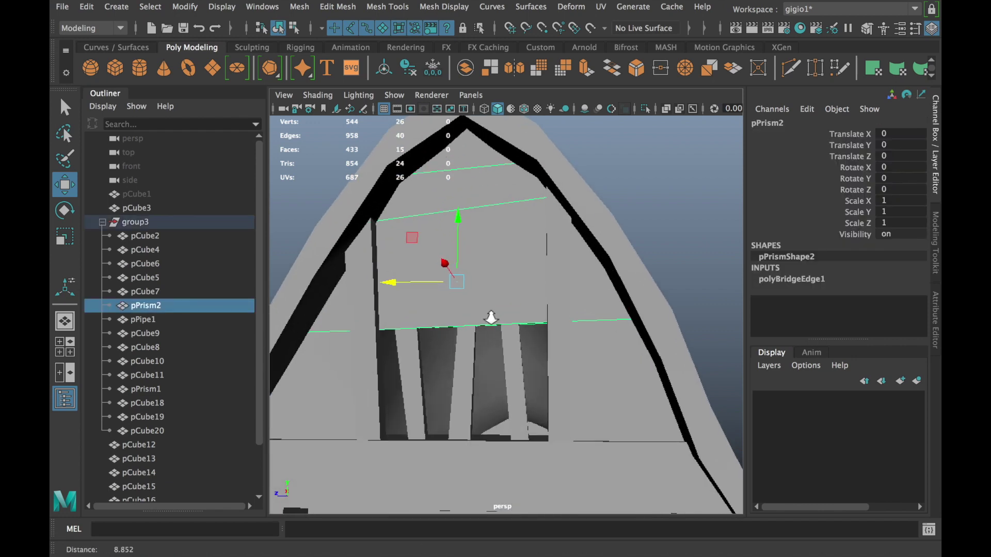
pyautogui.scroll(3, 521, 308)
# - Duplicate the vertical post beside the window and push the copy forward along Z
pyautogui.click(574, 335)
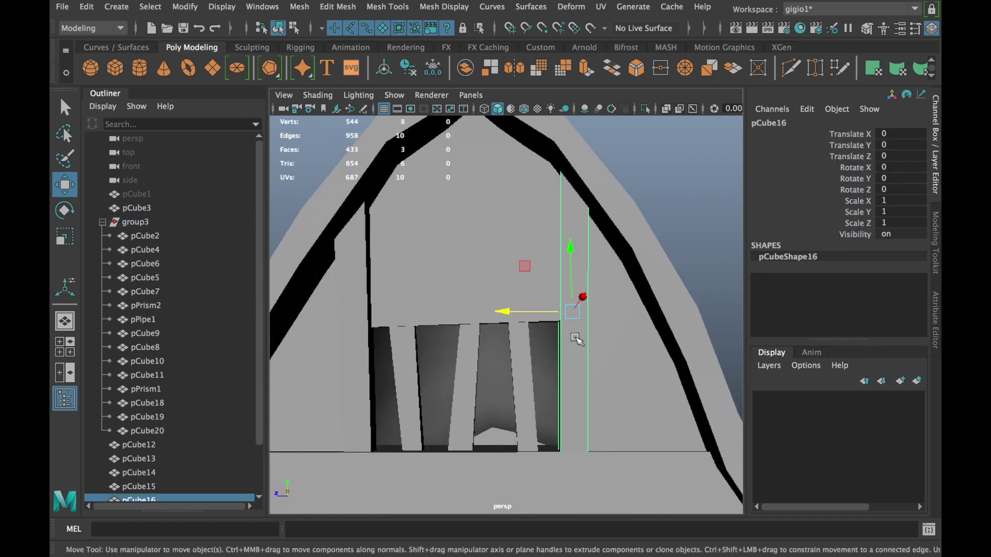
pyautogui.hotkey('ctrl', 'd')
pyautogui.moveTo(516, 311)
pyautogui.mouseDown()
pyautogui.moveTo(407, 310)
pyautogui.moveTo(459, 351)
pyautogui.moveTo(435, 323)
pyautogui.moveTo(377, 387)
pyautogui.moveTo(418, 397)
pyautogui.moveTo(415, 381)
pyautogui.mouseUp()
pyautogui.press('e')
# - Tilt the copied post horizontal and slide it across the window top
pyautogui.press('r')
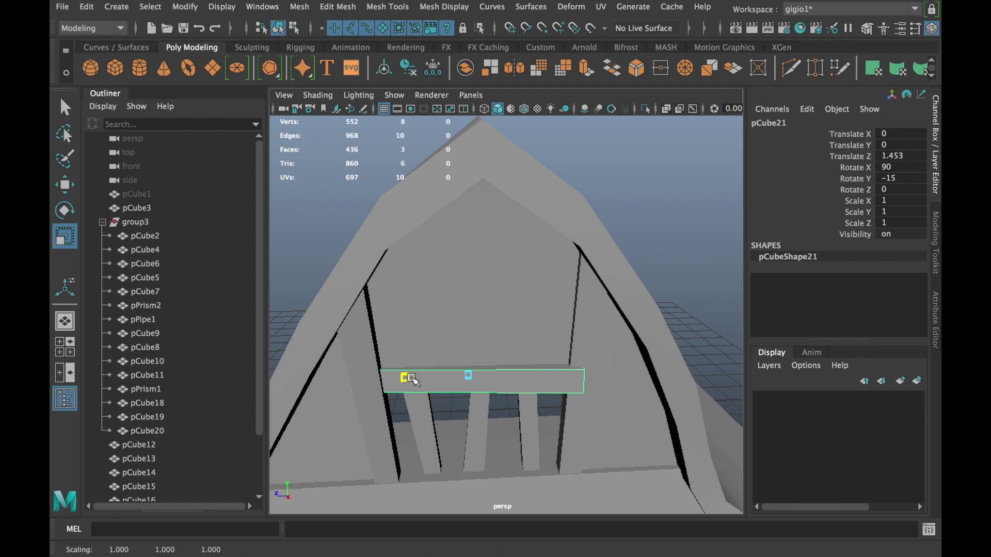
pyautogui.keyDown('alt'); pyautogui.moveTo(536, 386); pyautogui.dragTo(489, 382); pyautogui.keyUp('alt')
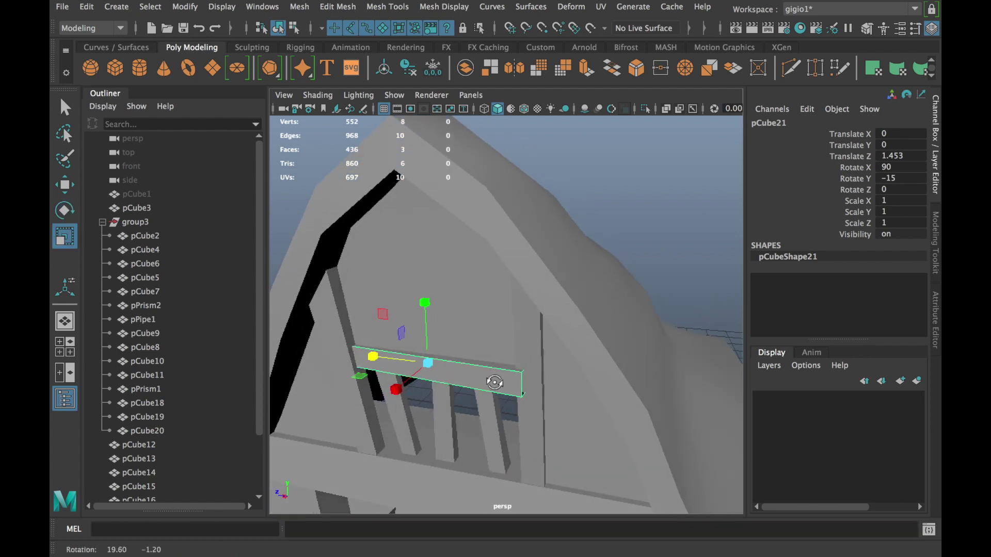
pyautogui.press('e')
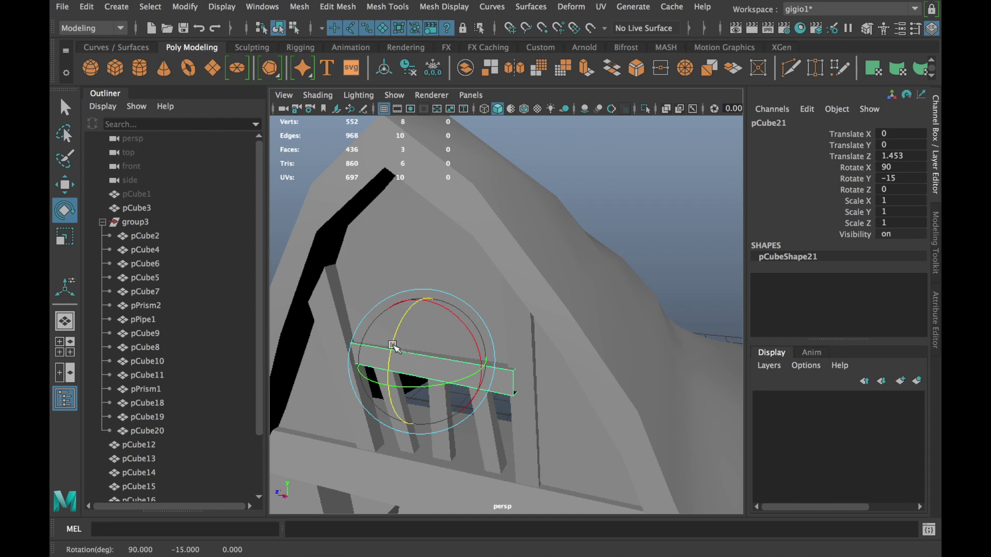
pyautogui.moveTo(392, 353); pyautogui.dragTo(422, 391)
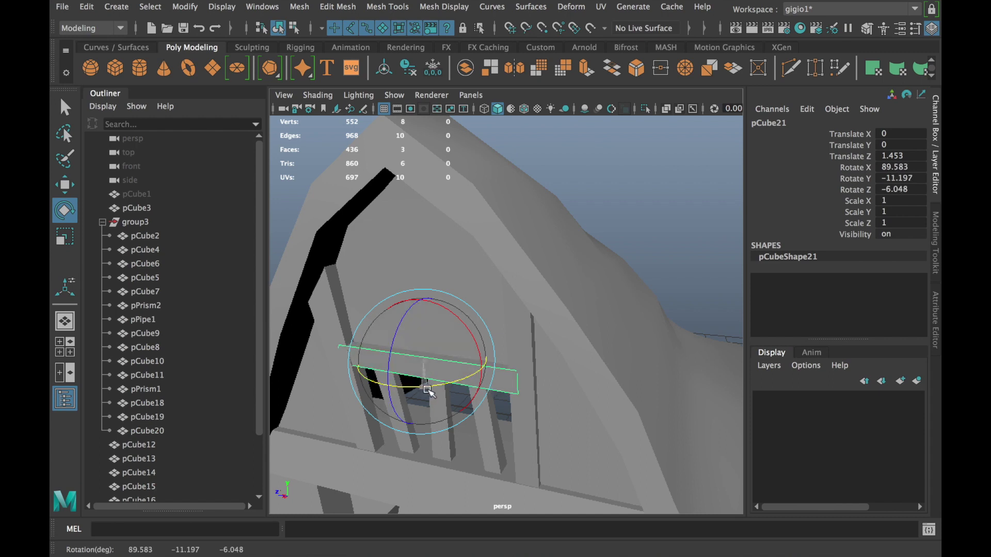
pyautogui.press('w')
pyautogui.moveTo(409, 391)
pyautogui.mouseDown()
pyautogui.moveTo(392, 388)
pyautogui.moveTo(527, 343)
pyautogui.moveTo(537, 376)
pyautogui.moveTo(553, 340)
pyautogui.moveTo(527, 289)
pyautogui.moveTo(443, 239)
pyautogui.mouseUp()
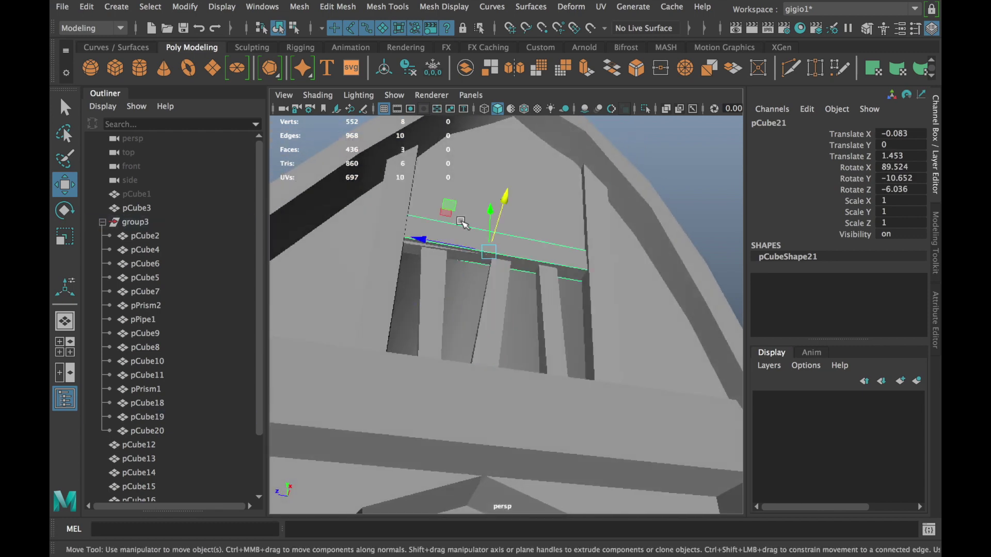
# - Refine the plank to about 91.7°, −10.4°, −6.4° rotation, lowered onto the slats
pyautogui.press('e')
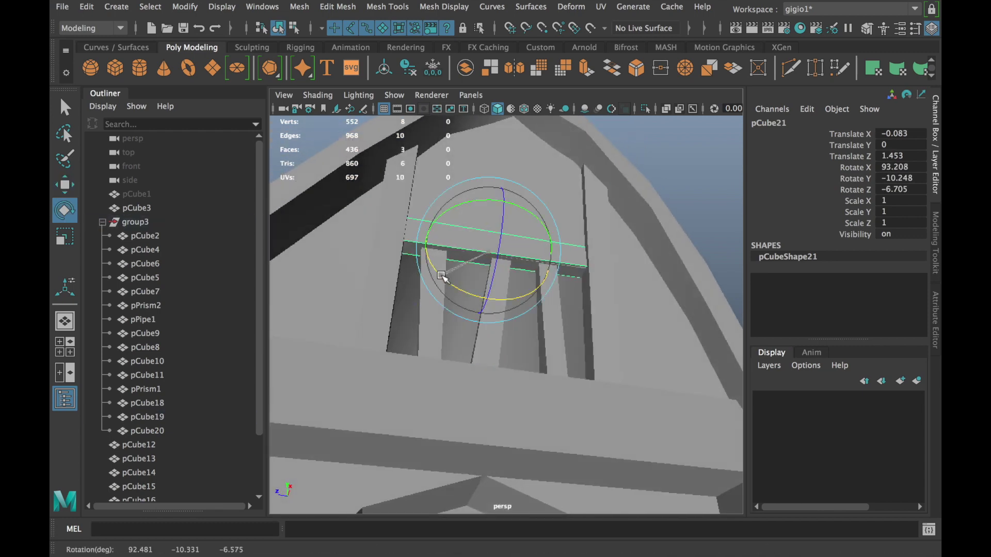
pyautogui.moveTo(442, 276); pyautogui.dragTo(445, 269)
pyautogui.press('w')
pyautogui.moveTo(489, 229)
pyautogui.mouseDown()
pyautogui.moveTo(488, 217)
pyautogui.moveTo(407, 310)
pyautogui.mouseUp()
pyautogui.scroll(-5, 516, 289)
pyautogui.click(590, 261)
# - Frame the view on the door and turn on Wireframe on Shaded
pyautogui.keyDown('alt'); pyautogui.moveTo(590, 261); pyautogui.dragTo(595, 417); pyautogui.keyUp('alt')
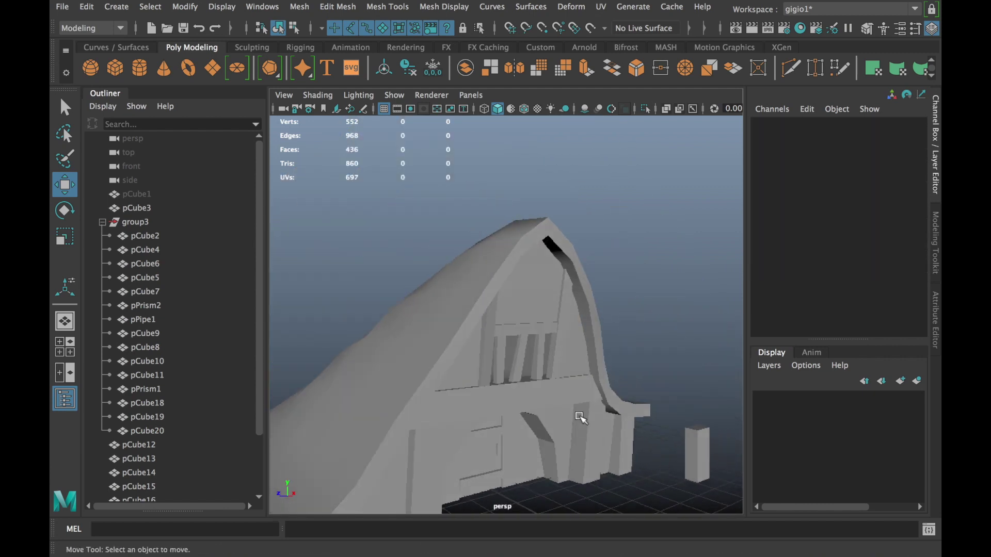
pyautogui.moveTo(575, 360)
pyautogui.keyDown('alt'); pyautogui.mouseDown()
pyautogui.moveTo(522, 393)
pyautogui.moveTo(514, 302)
pyautogui.moveTo(522, 325)
pyautogui.moveTo(413, 325)
pyautogui.moveTo(571, 310)
pyautogui.moveTo(437, 354)
pyautogui.moveTo(522, 369)
pyautogui.mouseUp(); pyautogui.keyUp('alt')
pyautogui.click(521, 369)
pyautogui.press('f')
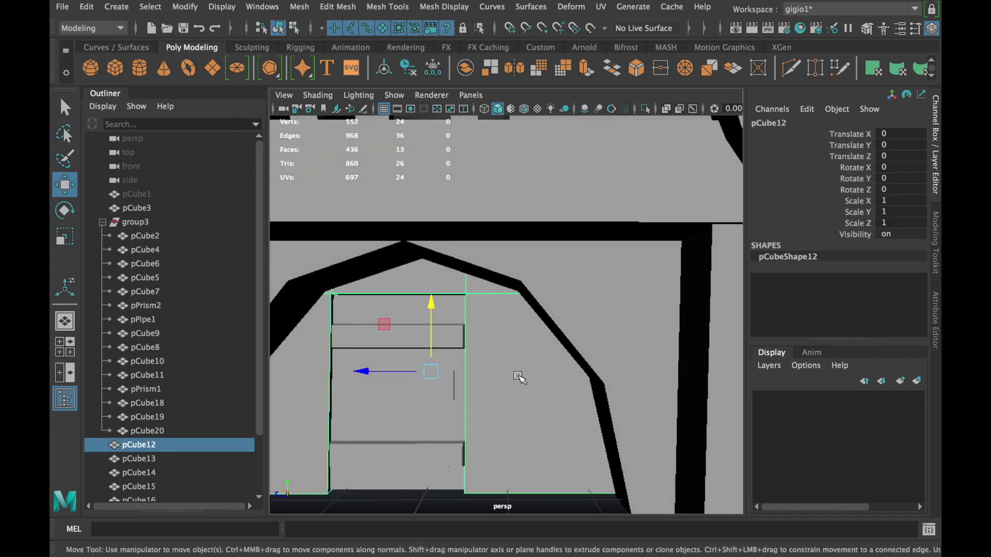
pyautogui.scroll(-5, 529, 353)
pyautogui.scroll(-3, 590, 254)
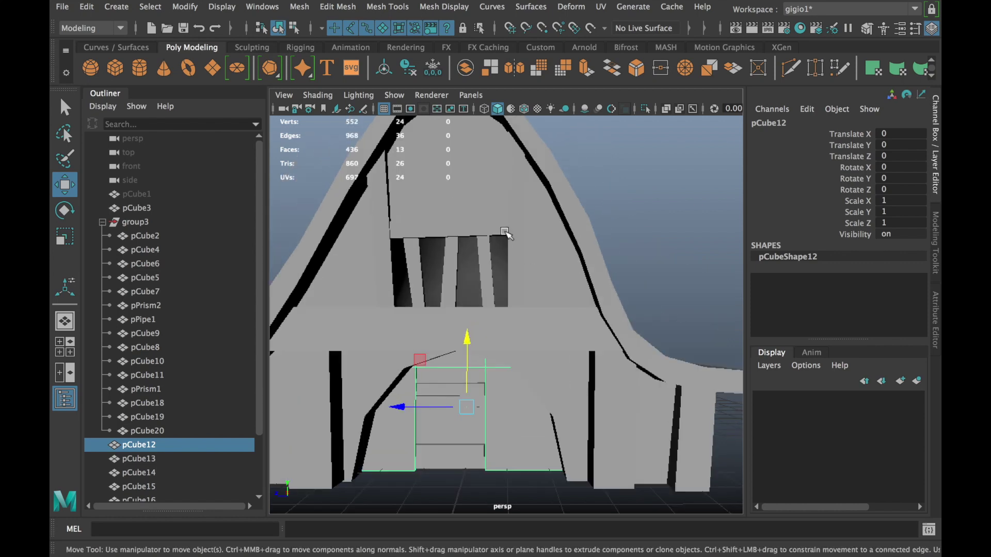
pyautogui.click(524, 108)
# - Move a copy of the window plank down across the door to about −1.883, −4.76, 1.453
pyautogui.click(522, 267)
pyautogui.moveTo(522, 267)
pyautogui.keyDown('alt'); pyautogui.mouseDown()
pyautogui.moveTo(557, 281)
pyautogui.moveTo(546, 281)
pyautogui.mouseUp(); pyautogui.keyUp('alt')
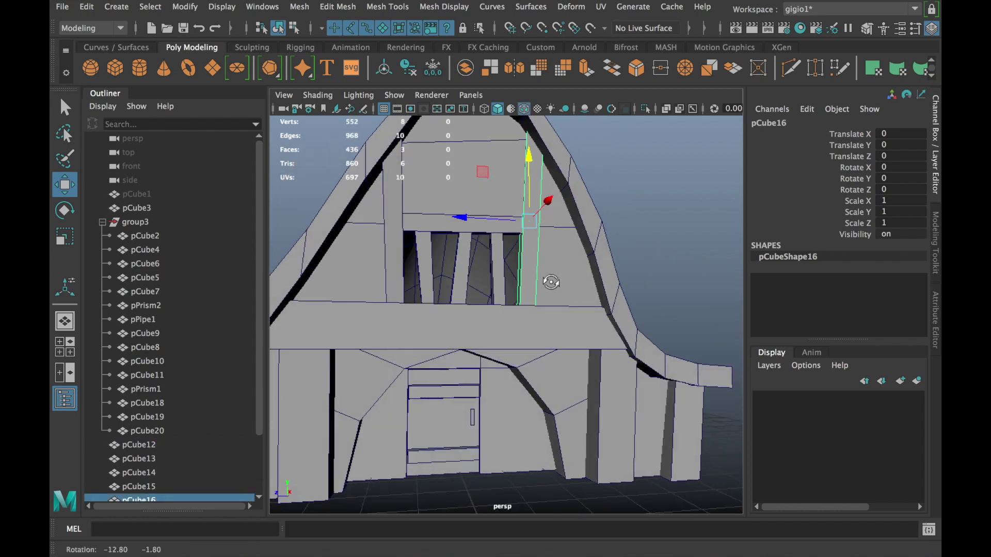
pyautogui.click(430, 227)
pyautogui.moveTo(455, 166); pyautogui.dragTo(453, 345)
pyautogui.moveTo(453, 401)
pyautogui.keyDown('alt'); pyautogui.mouseDown(button='right')
pyautogui.moveTo(504, 403)
pyautogui.moveTo(474, 423)
pyautogui.mouseUp(button='right'); pyautogui.keyUp('alt')
pyautogui.press('r')
pyautogui.moveTo(496, 423)
pyautogui.keyDown('alt'); pyautogui.mouseDown()
pyautogui.moveTo(530, 342)
pyautogui.moveTo(494, 357)
pyautogui.moveTo(505, 340)
pyautogui.mouseUp(); pyautogui.keyUp('alt')
pyautogui.press('w')
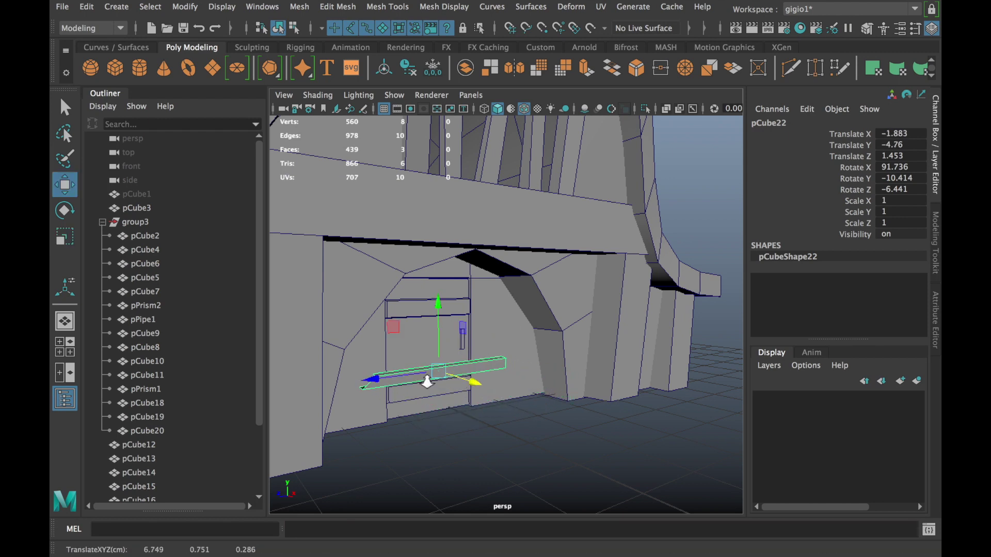
# - Shorten the lower plank and select its left-end vertices in vertex mode
pyautogui.scroll(5, 427, 382)
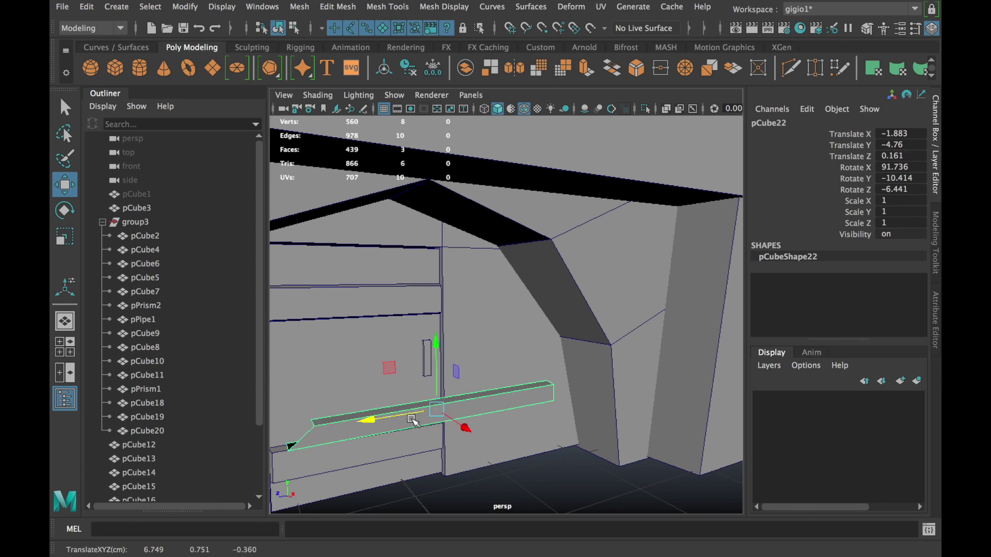
pyautogui.press('r')
pyautogui.moveTo(412, 420); pyautogui.dragTo(396, 419)
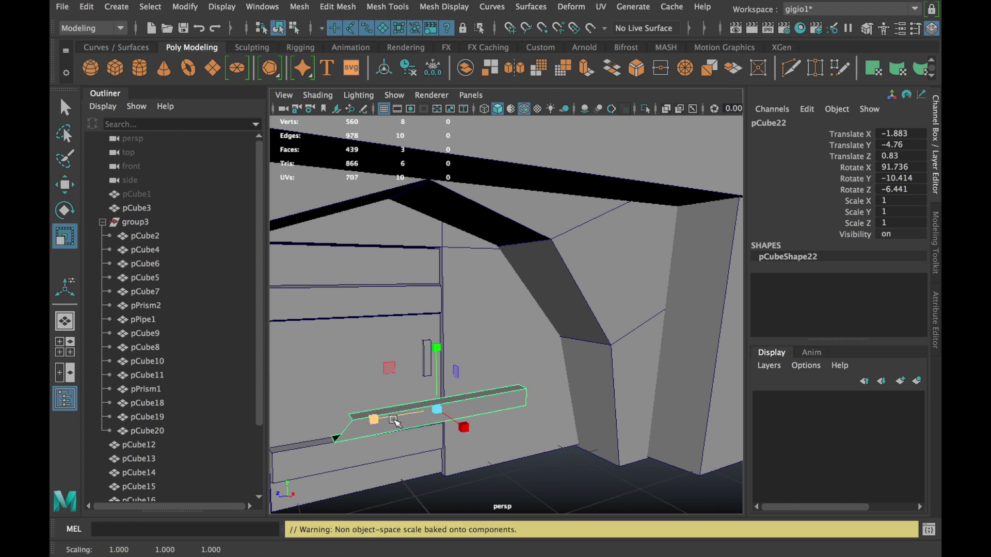
pyautogui.rightClick(366, 432)
pyautogui.click(289, 171)
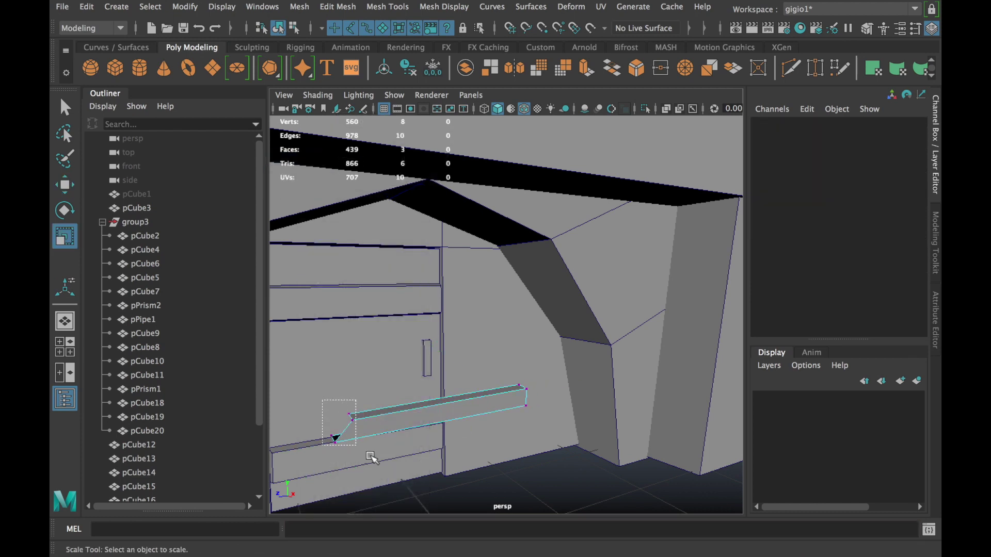
pyautogui.moveTo(320, 395); pyautogui.dragTo(356, 449)
pyautogui.rightClick(395, 420)
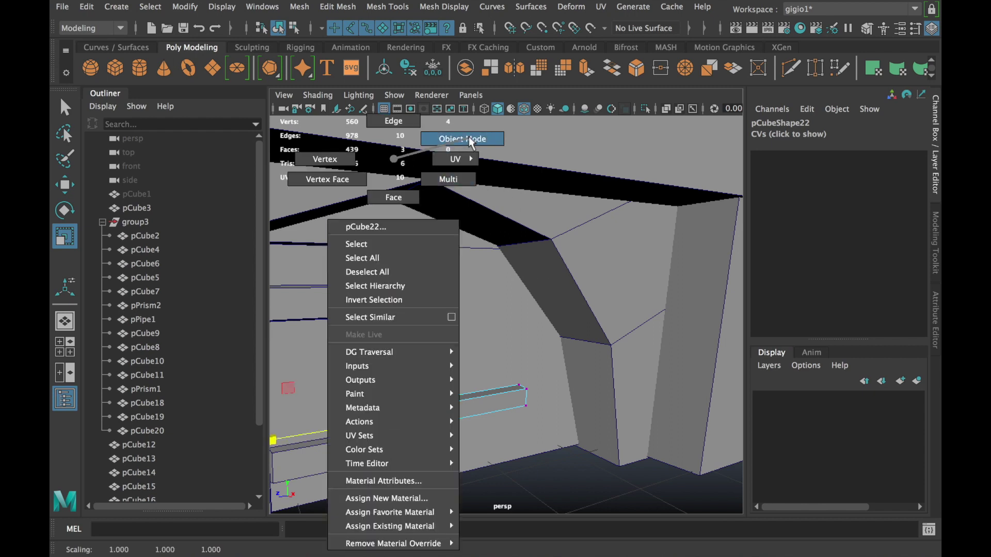
pyautogui.click(453, 137)
# - Slide the lower plank right and down to sit beside the door's base
pyautogui.press('w')
pyautogui.moveTo(419, 414); pyautogui.dragTo(593, 369)
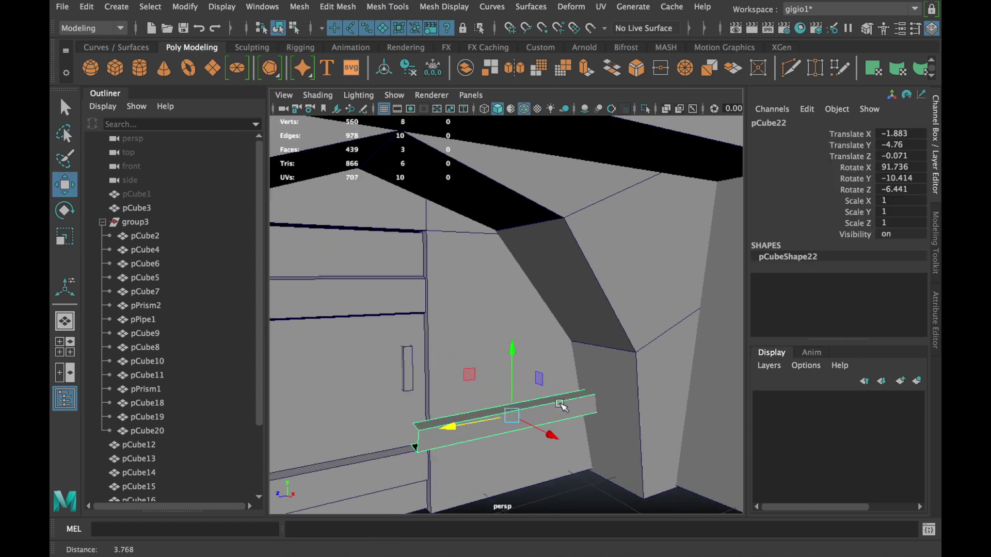
pyautogui.moveTo(499, 271); pyautogui.dragTo(504, 327)
pyautogui.keyDown('alt'); pyautogui.moveTo(504, 327); pyautogui.dragTo(469, 344); pyautogui.keyUp('alt')
pyautogui.moveTo(470, 381)
pyautogui.keyDown('alt'); pyautogui.mouseDown()
pyautogui.moveTo(381, 367)
pyautogui.moveTo(403, 371)
pyautogui.mouseUp(); pyautogui.keyUp('alt')
pyautogui.moveTo(515, 377)
pyautogui.mouseDown()
pyautogui.moveTo(503, 375)
pyautogui.moveTo(519, 375)
pyautogui.mouseUp()
pyautogui.moveTo(519, 374)
pyautogui.keyDown('alt'); pyautogui.mouseDown()
pyautogui.moveTo(564, 364)
pyautogui.moveTo(536, 372)
pyautogui.mouseUp(); pyautogui.keyUp('alt')
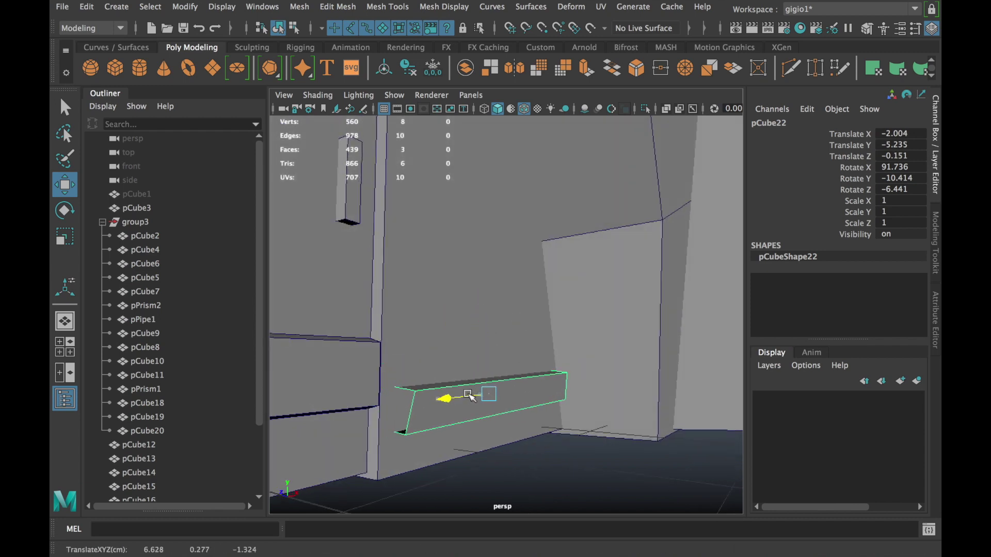
pyautogui.moveTo(475, 395)
pyautogui.keyDown('alt'); pyautogui.mouseDown()
pyautogui.moveTo(367, 420)
pyautogui.moveTo(454, 372)
pyautogui.moveTo(453, 382)
pyautogui.moveTo(354, 361)
pyautogui.moveTo(360, 343)
pyautogui.moveTo(504, 331)
pyautogui.moveTo(504, 347)
pyautogui.mouseUp(); pyautogui.keyUp('alt')
# - Raise a plank copy toward the roof brace and shrink it to a short piece
pyautogui.moveTo(523, 303); pyautogui.dragTo(525, 146)
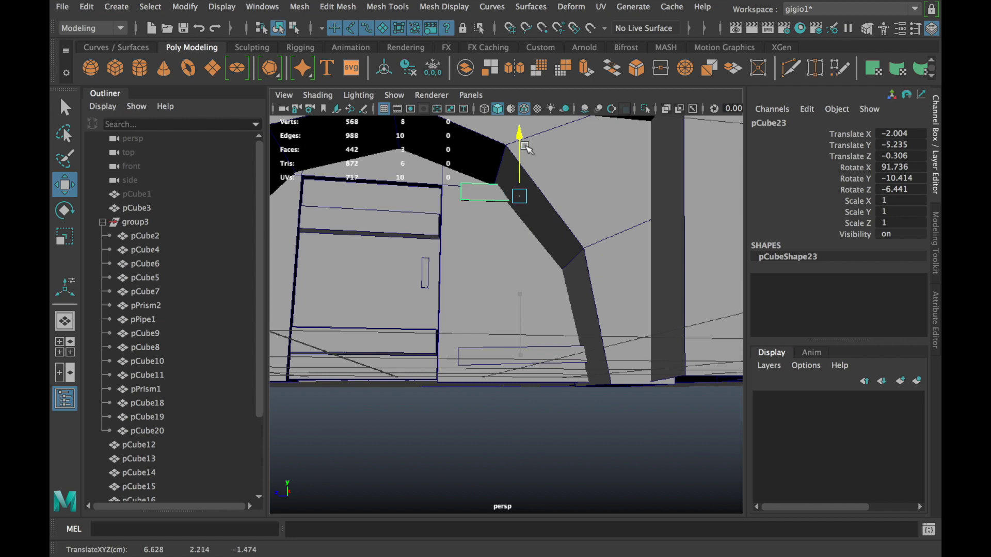
pyautogui.press('r')
pyautogui.moveTo(455, 194)
pyautogui.mouseDown()
pyautogui.moveTo(467, 194)
pyautogui.moveTo(378, 179)
pyautogui.mouseUp()
pyautogui.press('w')
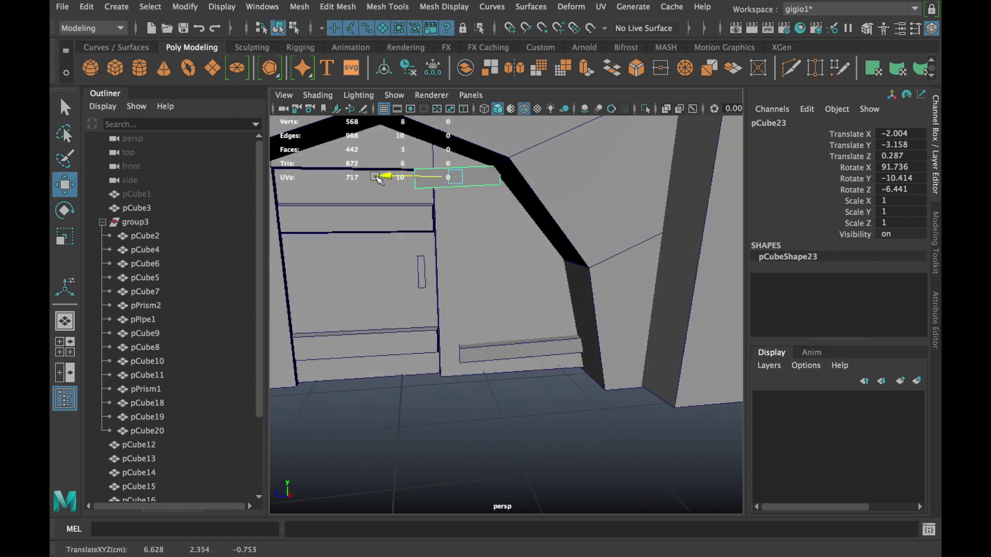
pyautogui.press('r')
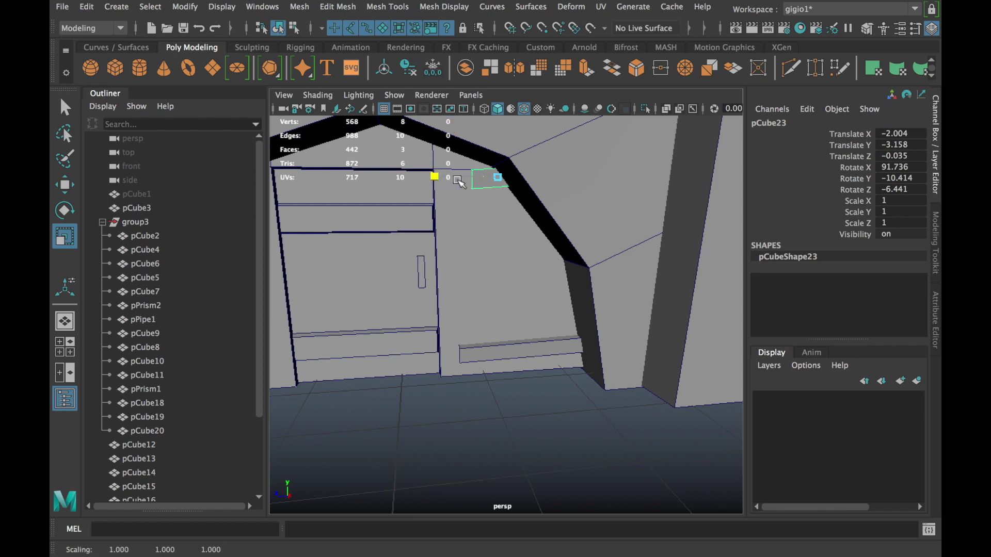
pyautogui.press('w')
pyautogui.moveTo(430, 177); pyautogui.dragTo(431, 178)
# - Move the copied board down to the doorway and rotate it upright
pyautogui.scroll(-5, 474, 196)
pyautogui.scroll(-5, 516, 208)
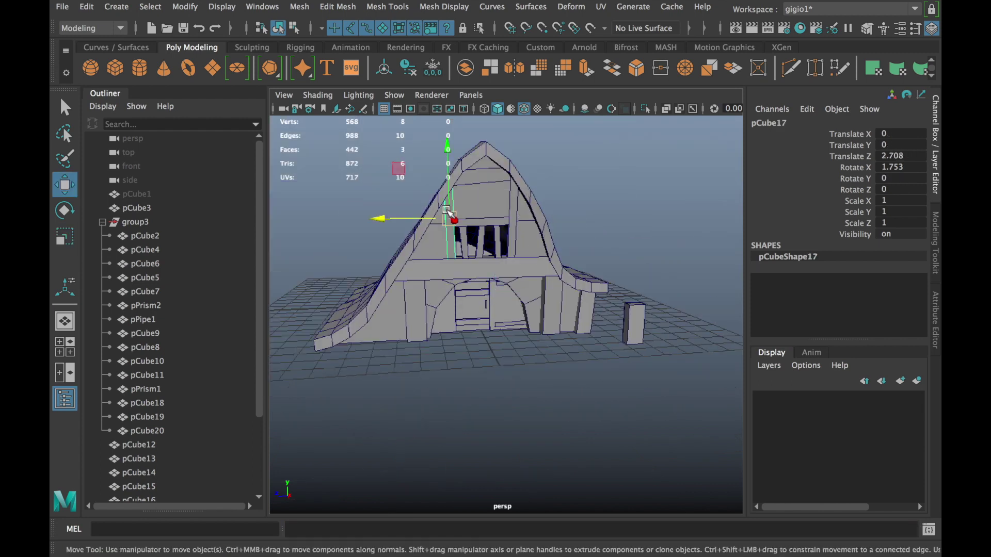
pyautogui.moveTo(437, 156); pyautogui.dragTo(441, 195)
pyautogui.scroll(5, 445, 238)
pyautogui.moveTo(351, 292)
pyautogui.mouseDown()
pyautogui.moveTo(514, 297)
pyautogui.moveTo(467, 289)
pyautogui.moveTo(560, 273)
pyautogui.mouseUp()
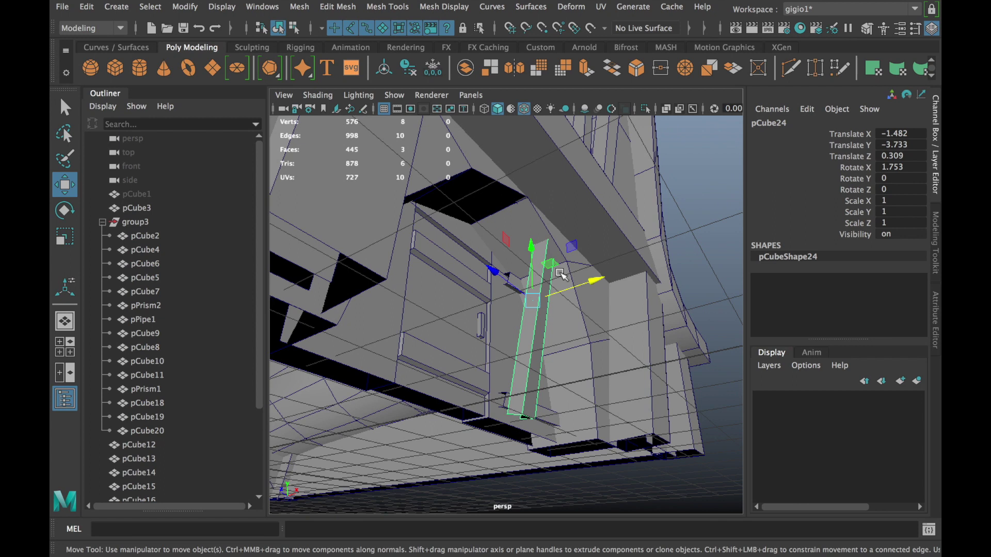
pyautogui.press('e')
pyautogui.moveTo(587, 296)
pyautogui.mouseDown()
pyautogui.moveTo(578, 310)
pyautogui.moveTo(574, 292)
pyautogui.moveTo(549, 302)
pyautogui.moveTo(558, 305)
pyautogui.moveTo(514, 302)
pyautogui.mouseUp()
pyautogui.press('w')
# - Refine the board's tilt and lower the post to meet the ground
pyautogui.press('e')
pyautogui.press('r')
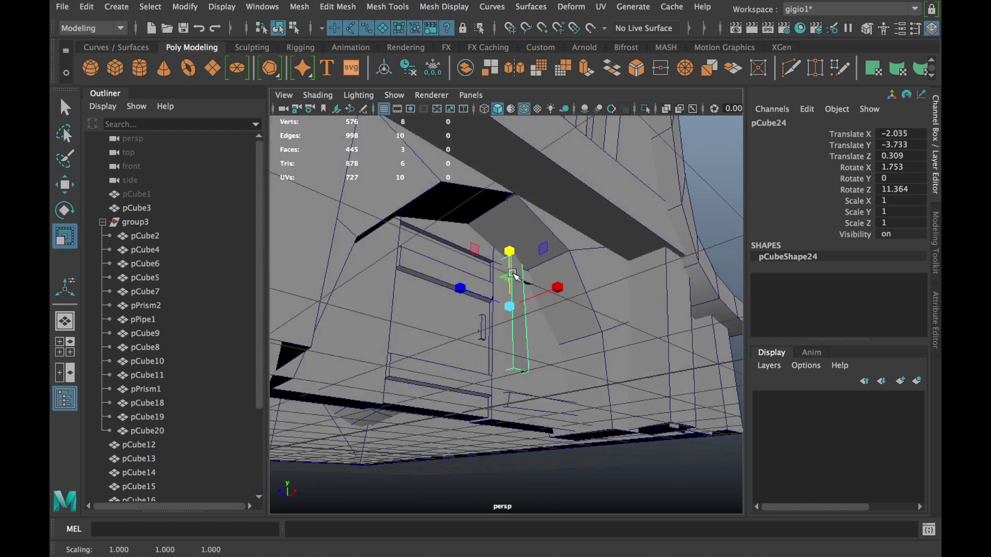
pyautogui.press('w')
pyautogui.moveTo(511, 276)
pyautogui.mouseDown()
pyautogui.moveTo(516, 330)
pyautogui.moveTo(531, 340)
pyautogui.moveTo(484, 356)
pyautogui.moveTo(455, 343)
pyautogui.moveTo(473, 333)
pyautogui.mouseUp()
pyautogui.press('e')
pyautogui.press('w')
pyautogui.moveTo(510, 301); pyautogui.dragTo(510, 307)
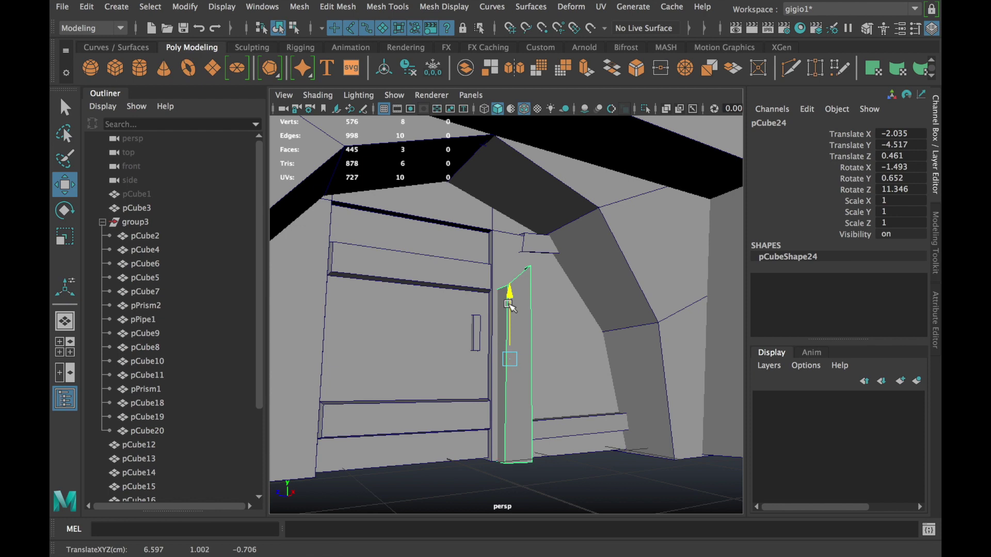
# - Flatten the post's top vertices and raise them up to the arch
pyautogui.moveTo(511, 170); pyautogui.dragTo(444, 160, button='right')
pyautogui.moveTo(537, 232); pyautogui.dragTo(495, 288)
pyautogui.press('r')
pyautogui.moveTo(504, 213); pyautogui.dragTo(510, 271)
pyautogui.press('w')
pyautogui.moveTo(515, 217); pyautogui.dragTo(518, 182)
pyautogui.keyDown('alt'); pyautogui.moveTo(525, 251); pyautogui.dragTo(501, 217); pyautogui.keyUp('alt')
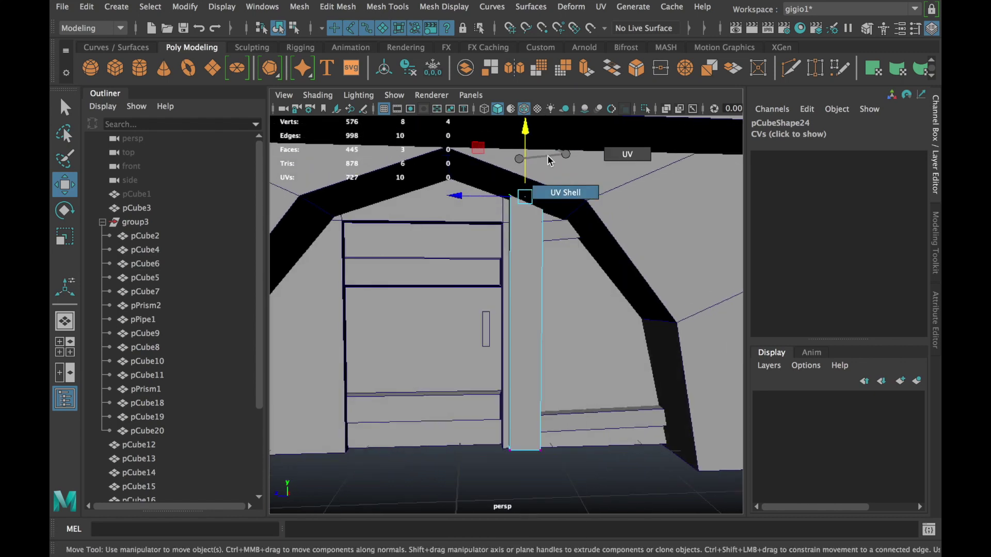
# - Scale the post narrower in X, leaving it near −2.035, −4.462, 0.461
pyautogui.moveTo(519, 178); pyautogui.dragTo(593, 137, button='right')
pyautogui.press('r')
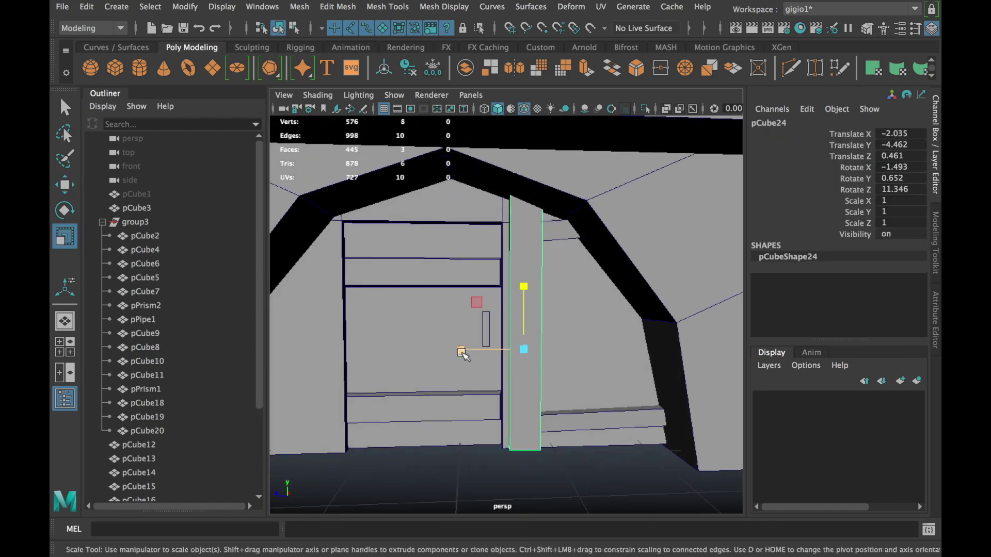
pyautogui.moveTo(460, 351); pyautogui.dragTo(472, 354)
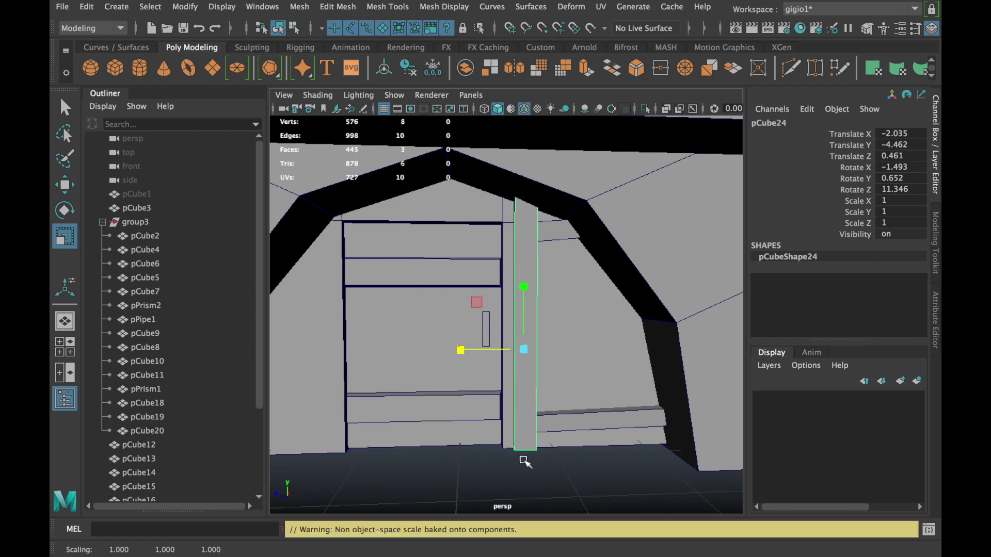
pyautogui.click(524, 460)
pyautogui.moveTo(471, 454)
pyautogui.keyDown('alt'); pyautogui.mouseDown()
pyautogui.moveTo(453, 382)
pyautogui.moveTo(466, 458)
pyautogui.mouseUp(); pyautogui.keyUp('alt')
pyautogui.click(518, 359)
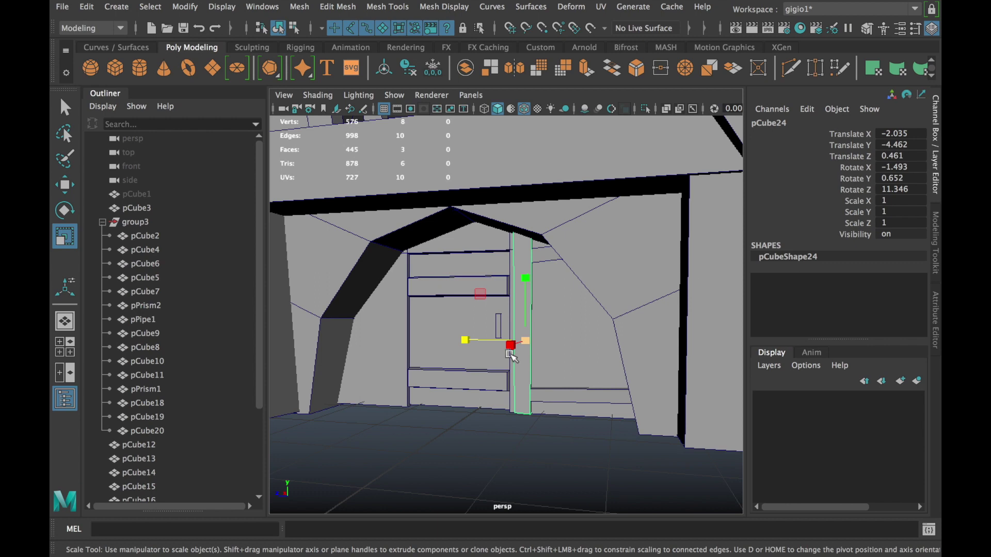
# - Place a copy of the trim post on the door's other side and select its top vertices
pyautogui.press('w')
pyautogui.moveTo(459, 339); pyautogui.dragTo(318, 346)
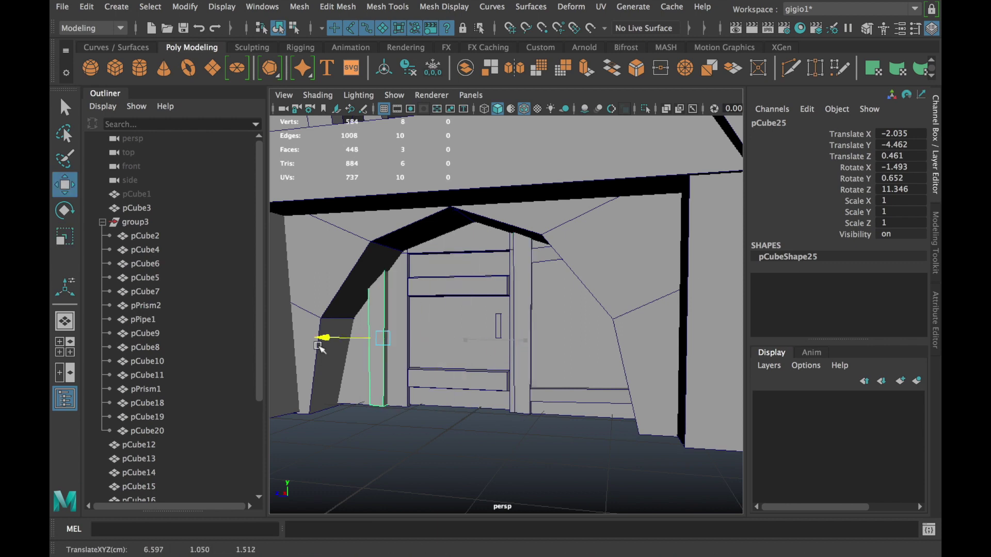
pyautogui.press('r')
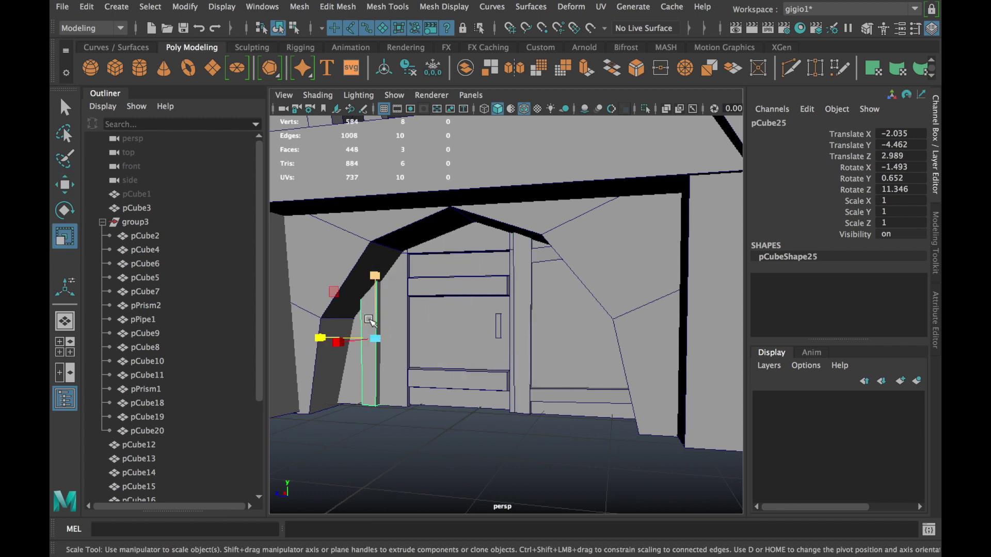
pyautogui.moveTo(365, 160); pyautogui.dragTo(296, 160, button='right')
pyautogui.moveTo(341, 129)
pyautogui.mouseDown()
pyautogui.moveTo(407, 179)
pyautogui.moveTo(368, 241)
pyautogui.mouseUp()
pyautogui.press('w')
# - Angle and raise the copy's top vertices to meet the arch
pyautogui.scroll(5, 371, 230)
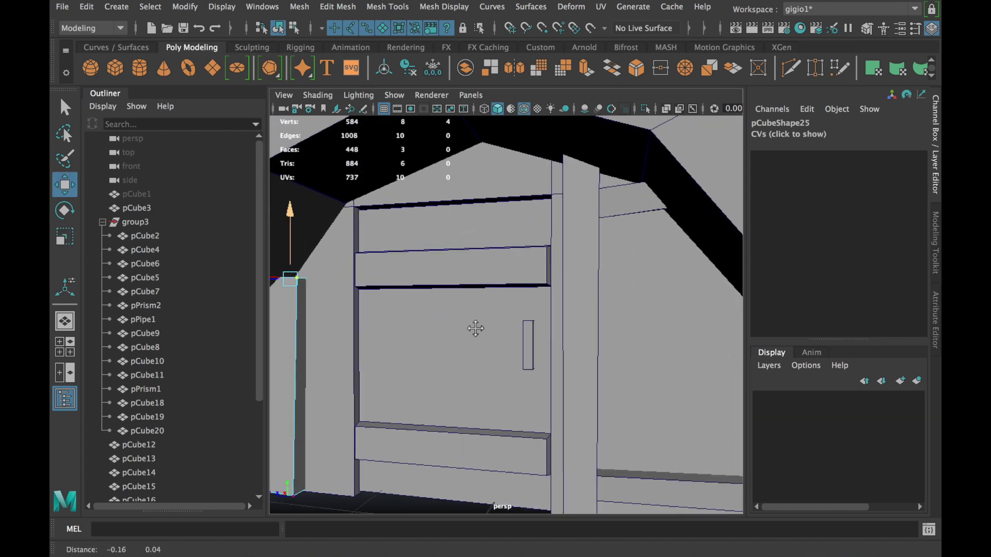
pyautogui.press('e')
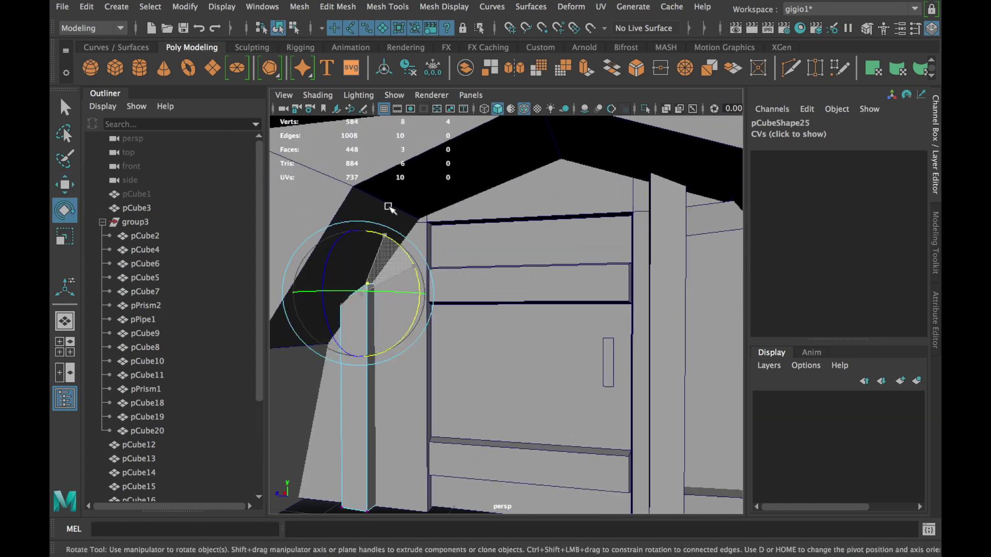
pyautogui.press('w')
pyautogui.moveTo(365, 242)
pyautogui.mouseDown()
pyautogui.moveTo(365, 222)
pyautogui.moveTo(408, 331)
pyautogui.moveTo(286, 348)
pyautogui.moveTo(475, 328)
pyautogui.moveTo(442, 348)
pyautogui.moveTo(582, 305)
pyautogui.moveTo(641, 308)
pyautogui.moveTo(665, 149)
pyautogui.mouseUp()
pyautogui.moveTo(665, 150); pyautogui.dragTo(737, 142, button='right')
pyautogui.moveTo(737, 142)
pyautogui.keyDown('alt'); pyautogui.mouseDown()
pyautogui.moveTo(505, 359)
pyautogui.moveTo(358, 360)
pyautogui.moveTo(551, 338)
pyautogui.moveTo(494, 167)
pyautogui.mouseUp(); pyautogui.keyUp('alt')
# - Create a new polygon cube with see-through shading on
pyautogui.click(105, 70)
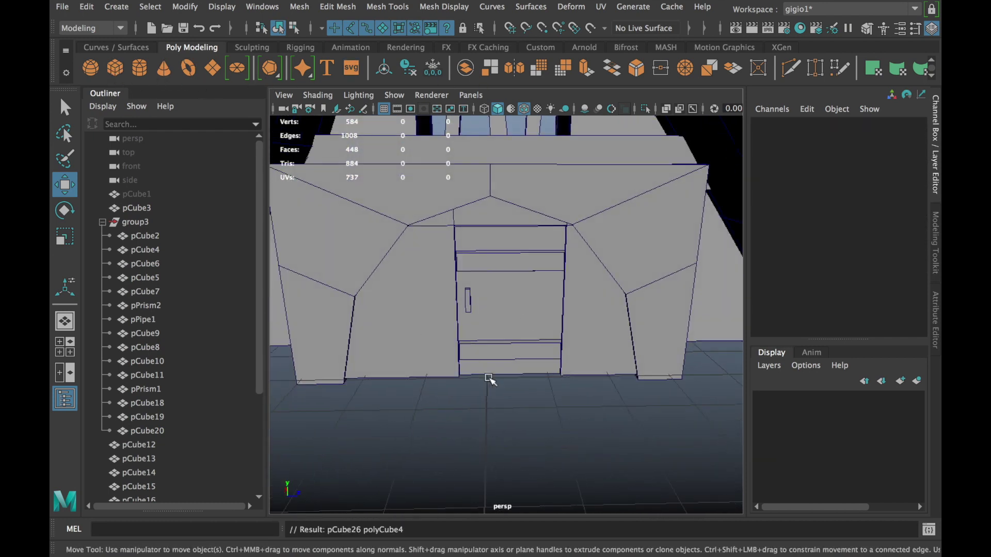
pyautogui.click(665, 110)
pyautogui.keyDown('alt'); pyautogui.moveTo(635, 336); pyautogui.dragTo(570, 389); pyautogui.keyUp('alt')
# - Scale the new cube into a thin, long slab and slide it along the house
pyautogui.press('r')
pyautogui.moveTo(515, 370); pyautogui.dragTo(509, 413)
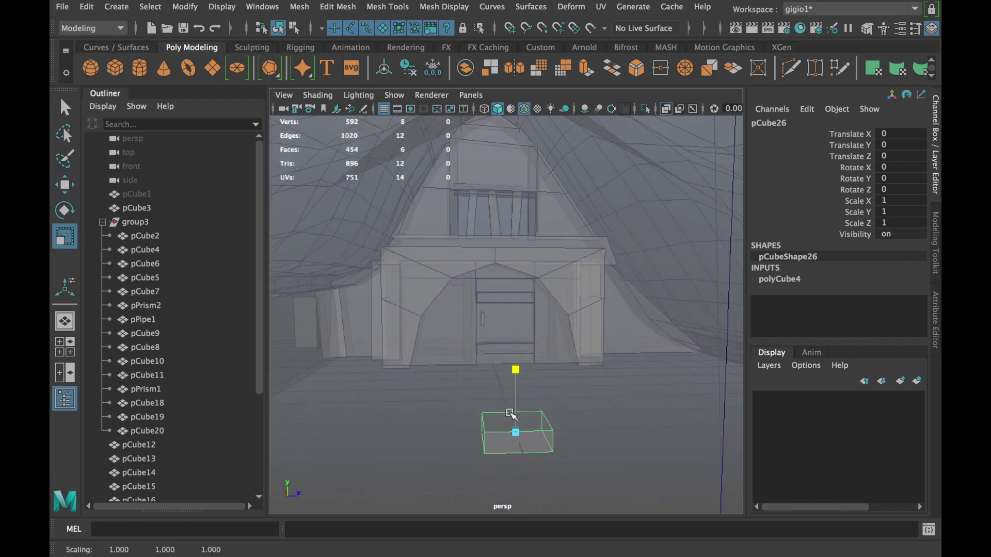
pyautogui.moveTo(573, 431); pyautogui.dragTo(671, 435)
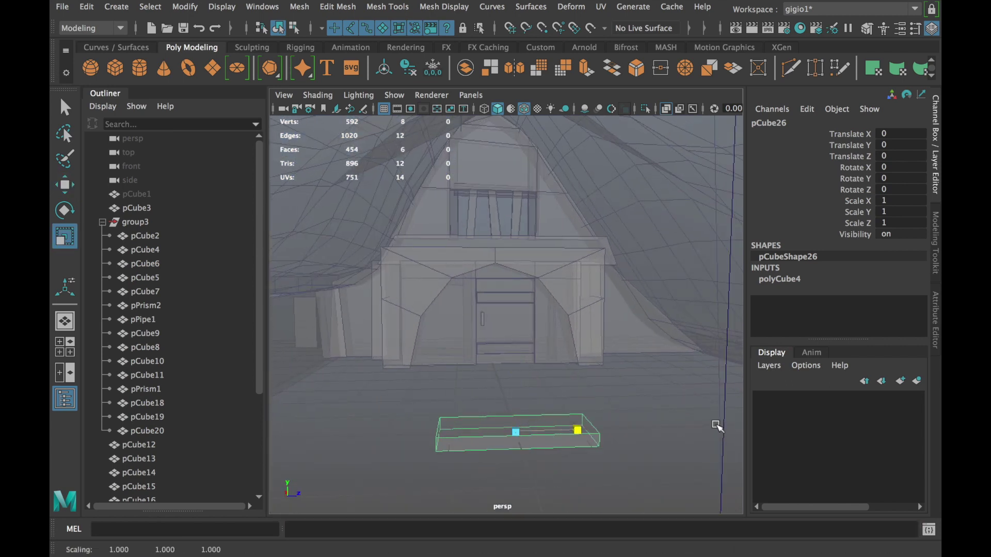
pyautogui.keyDown('alt'); pyautogui.moveTo(671, 435); pyautogui.dragTo(597, 418, button='right'); pyautogui.keyUp('alt')
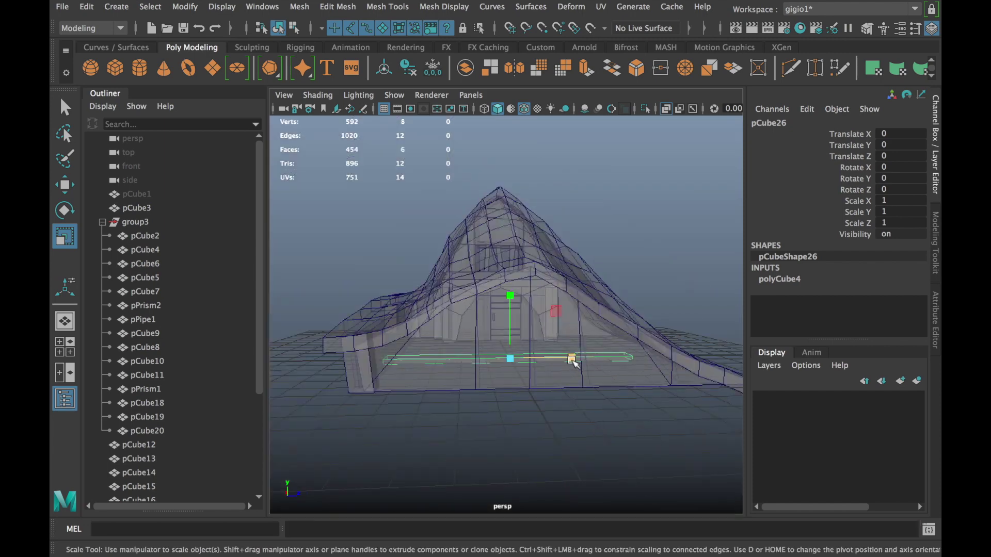
pyautogui.moveTo(572, 360)
pyautogui.mouseDown()
pyautogui.moveTo(614, 403)
pyautogui.moveTo(593, 381)
pyautogui.mouseUp()
pyautogui.press('w')
pyautogui.moveTo(518, 356); pyautogui.dragTo(454, 354)
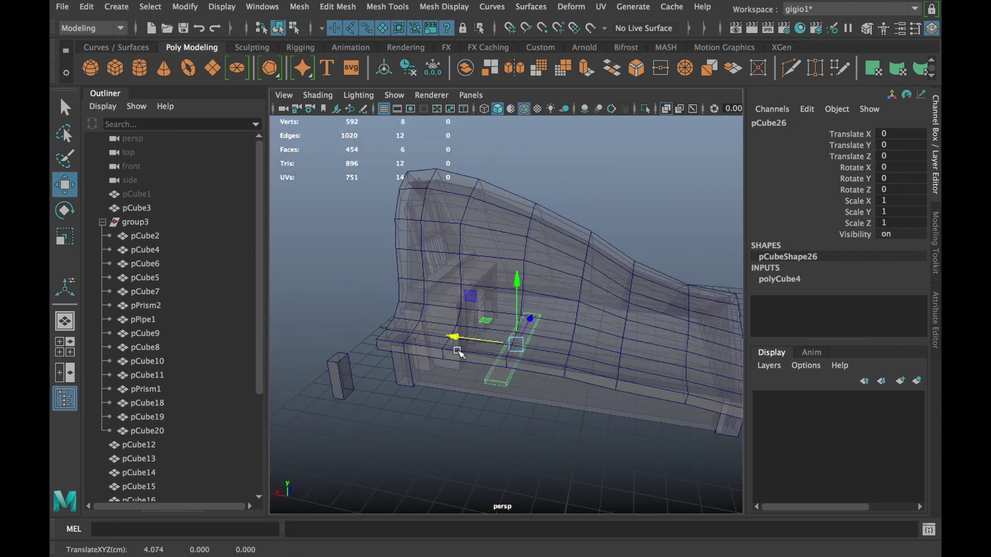
# - Align the slab with the house front and raise it above the door
pyautogui.keyDown('alt'); pyautogui.moveTo(454, 353); pyautogui.dragTo(613, 320, button='right'); pyautogui.keyUp('alt')
pyautogui.moveTo(612, 320)
pyautogui.keyDown('alt'); pyautogui.mouseDown()
pyautogui.moveTo(626, 354)
pyautogui.moveTo(541, 343)
pyautogui.moveTo(526, 233)
pyautogui.mouseUp(); pyautogui.keyUp('alt')
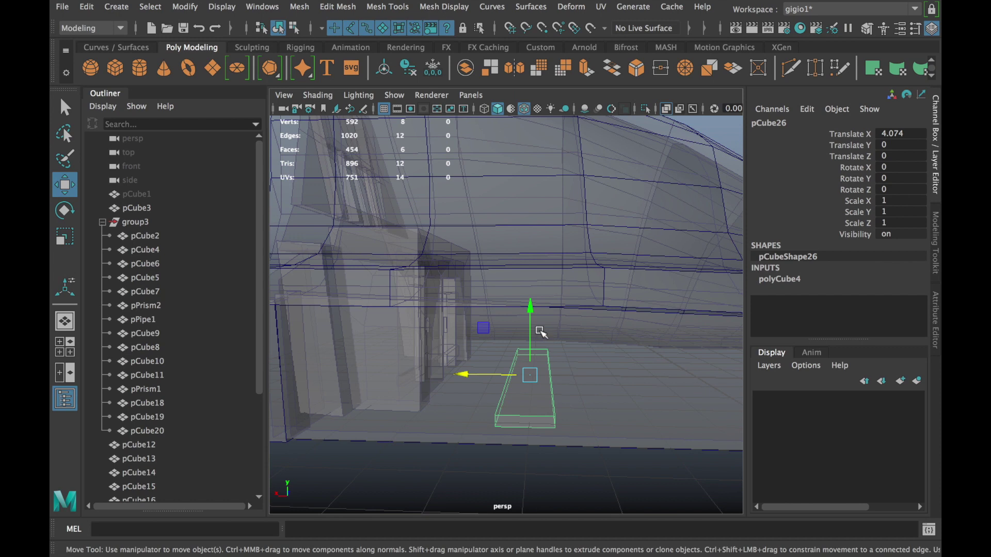
pyautogui.moveTo(519, 199); pyautogui.dragTo(530, 199)
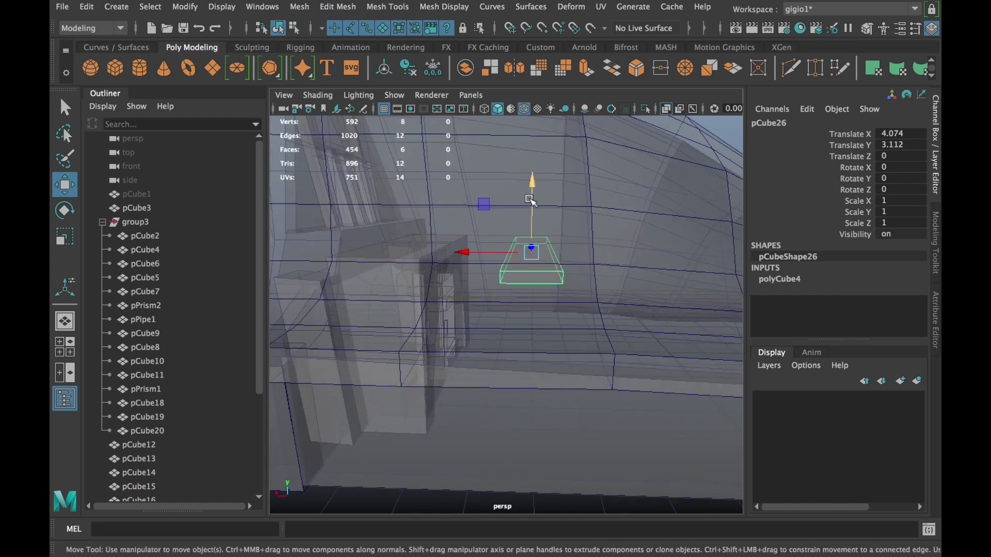
pyautogui.moveTo(401, 253); pyautogui.dragTo(400, 254)
pyautogui.moveTo(399, 254)
pyautogui.keyDown('alt'); pyautogui.mouseDown()
pyautogui.moveTo(438, 250)
pyautogui.moveTo(530, 294)
pyautogui.moveTo(515, 241)
pyautogui.moveTo(593, 287)
pyautogui.moveTo(531, 325)
pyautogui.mouseUp(); pyautogui.keyUp('alt')
pyautogui.scroll(5, 515, 241)
pyautogui.scroll(3, 475, 248)
pyautogui.scroll(-5, 593, 288)
pyautogui.scroll(2, 509, 290)
pyautogui.moveTo(508, 289)
pyautogui.mouseDown()
pyautogui.moveTo(512, 259)
pyautogui.moveTo(572, 283)
pyautogui.moveTo(471, 274)
pyautogui.moveTo(492, 285)
pyautogui.moveTo(604, 279)
pyautogui.moveTo(553, 270)
pyautogui.moveTo(590, 281)
pyautogui.moveTo(523, 278)
pyautogui.moveTo(601, 150)
pyautogui.mouseUp()
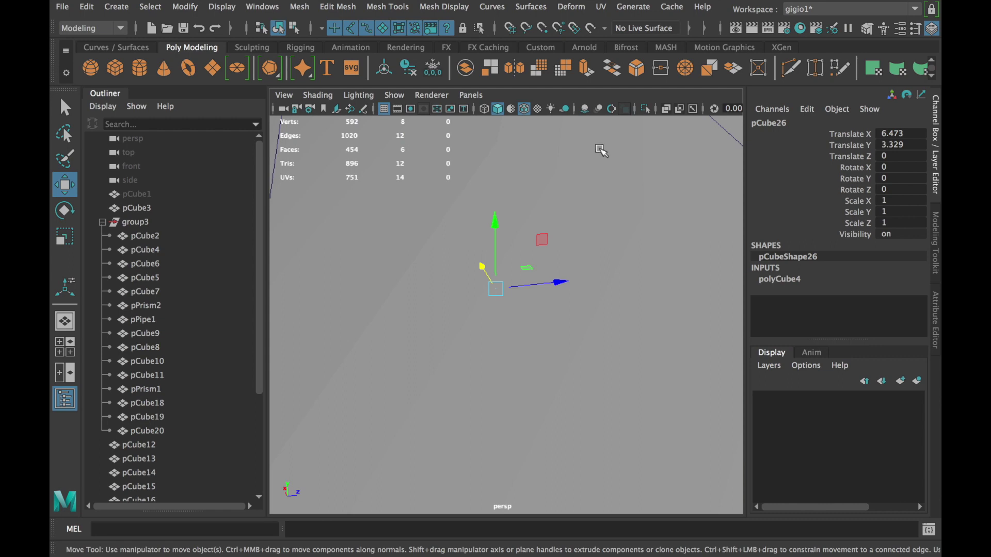
# - Check the ledge near 6.473, 3.329, 0.219 with X-Ray shading toggled
pyautogui.click(665, 108)
pyautogui.press('r')
pyautogui.moveTo(582, 294)
pyautogui.keyDown('alt'); pyautogui.mouseDown()
pyautogui.moveTo(505, 294)
pyautogui.moveTo(557, 299)
pyautogui.mouseUp(); pyautogui.keyUp('alt')
pyautogui.press('w')
pyautogui.click(664, 109)
# - Slide ledge slab pCube26 slightly forward from the wall and hide the Channel Box
pyautogui.moveTo(626, 277)
pyautogui.keyDown('alt'); pyautogui.mouseDown()
pyautogui.moveTo(532, 289)
pyautogui.moveTo(570, 298)
pyautogui.mouseUp(); pyautogui.keyUp('alt')
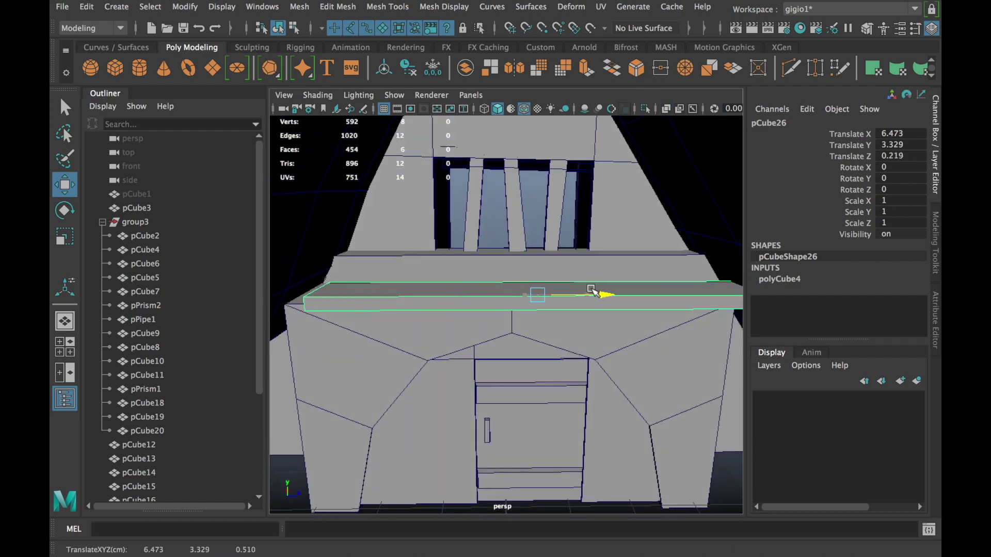
pyautogui.press('r')
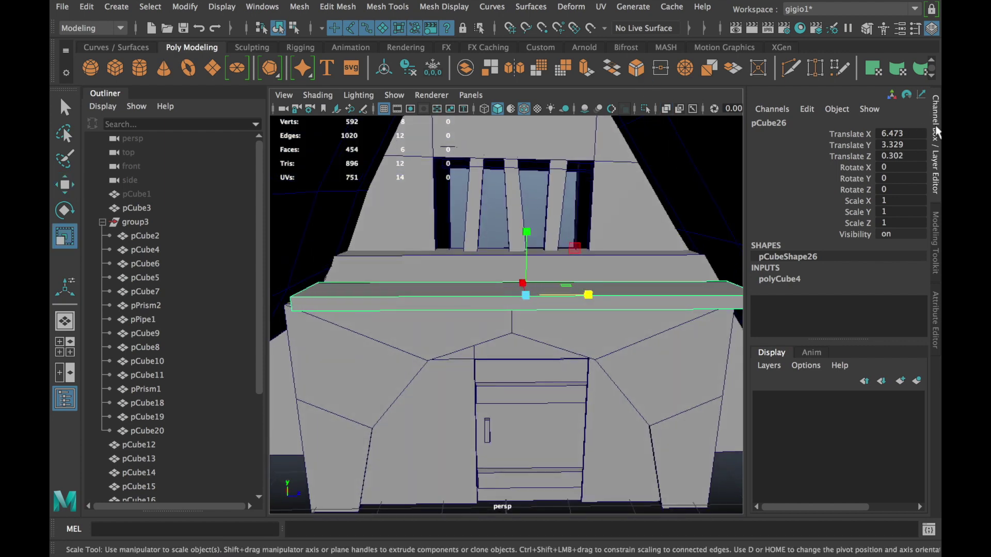
pyautogui.click(934, 131)
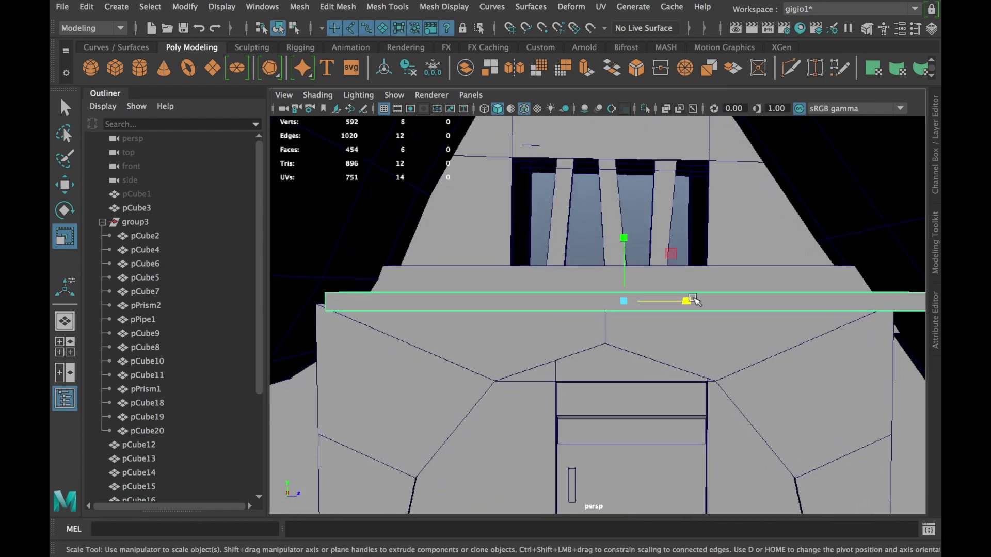
pyautogui.keyDown('alt'); pyautogui.moveTo(702, 308); pyautogui.dragTo(678, 303, button='middle'); pyautogui.keyUp('alt')
pyautogui.click(676, 309)
pyautogui.scroll(5, 678, 308)
pyautogui.scroll(-2, 653, 326)
# - Select the slab's top face, with the Move tool and X-Ray shading on
pyautogui.moveTo(570, 173); pyautogui.dragTo(550, 219, button='right')
pyautogui.click(557, 280)
pyautogui.press('w')
pyautogui.hotkey('alt', 'x')
pyautogui.moveTo(655, 166)
pyautogui.keyDown('alt'); pyautogui.mouseDown()
pyautogui.moveTo(534, 290)
pyautogui.moveTo(629, 316)
pyautogui.mouseUp(); pyautogui.keyUp('alt')
pyautogui.moveTo(507, 320)
pyautogui.keyDown('alt'); pyautogui.mouseDown()
pyautogui.moveTo(598, 309)
pyautogui.moveTo(524, 294)
pyautogui.moveTo(513, 310)
pyautogui.moveTo(518, 323)
pyautogui.moveTo(663, 261)
pyautogui.moveTo(671, 249)
pyautogui.moveTo(634, 256)
pyautogui.mouseUp(); pyautogui.keyUp('alt')
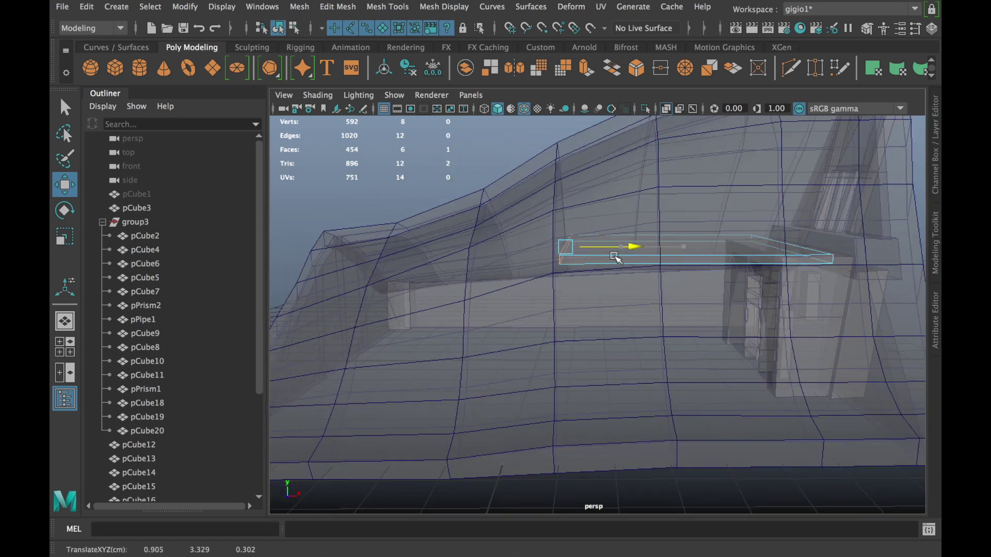
pyautogui.moveTo(620, 256)
pyautogui.keyDown('alt'); pyautogui.mouseDown()
pyautogui.moveTo(650, 281)
pyautogui.moveTo(693, 275)
pyautogui.moveTo(663, 119)
pyautogui.moveTo(659, 188)
pyautogui.moveTo(730, 239)
pyautogui.moveTo(761, 294)
pyautogui.moveTo(730, 282)
pyautogui.moveTo(564, 288)
pyautogui.moveTo(564, 312)
pyautogui.moveTo(597, 270)
pyautogui.mouseUp(); pyautogui.keyUp('alt')
# - Zoom and orbit to look along the ledge's top face
pyautogui.scroll(5, 642, 251)
pyautogui.scroll(-2, 643, 250)
pyautogui.scroll(-2, 651, 238)
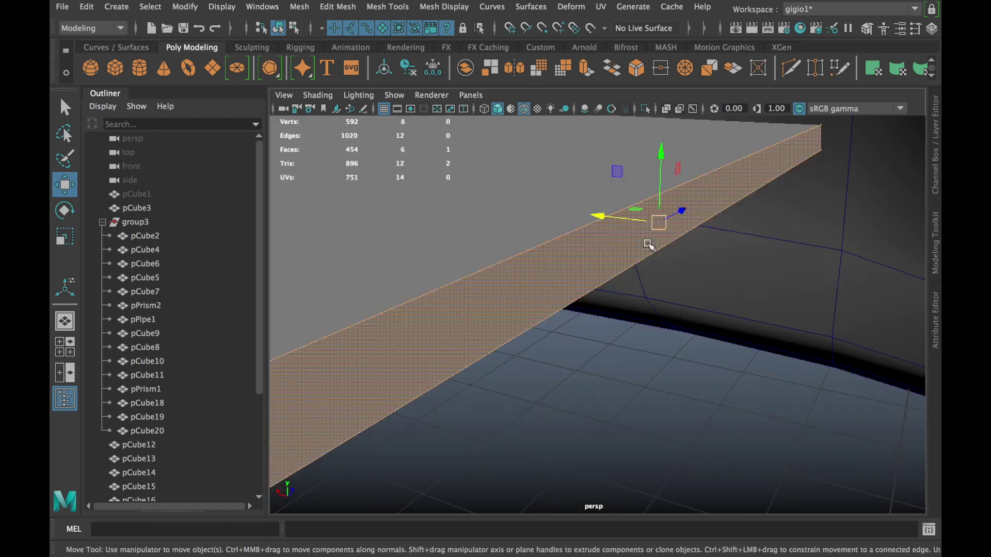
pyautogui.scroll(-2, 651, 243)
pyautogui.scroll(-1, 651, 246)
pyautogui.moveTo(651, 239)
pyautogui.keyDown('alt'); pyautogui.mouseDown()
pyautogui.moveTo(509, 230)
pyautogui.moveTo(593, 232)
pyautogui.mouseUp(); pyautogui.keyUp('alt')
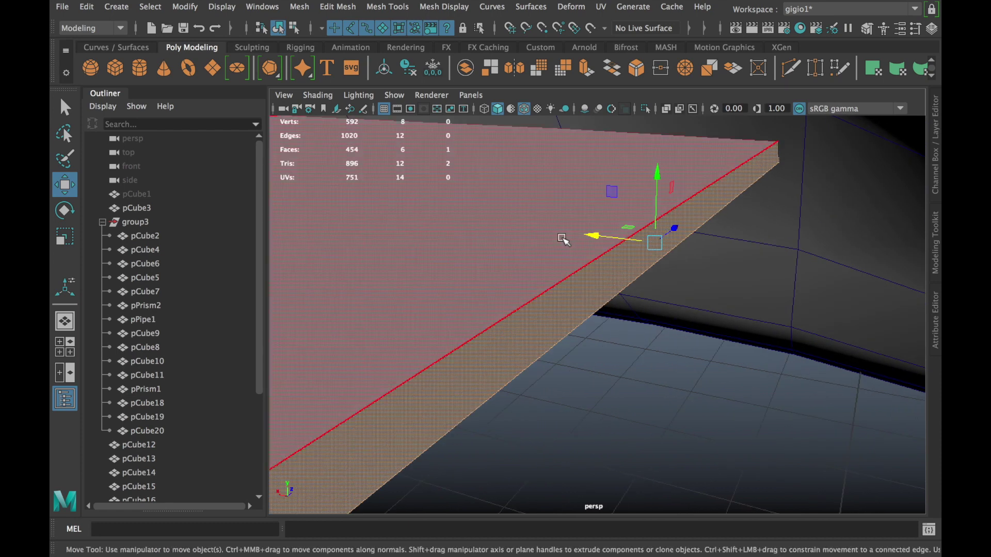
# - Extrude the ledge's top face with thickness 0.05 and offset 0.05
pyautogui.hotkey('ctrl', 'e')
pyautogui.moveTo(341, 384); pyautogui.dragTo(330, 361)
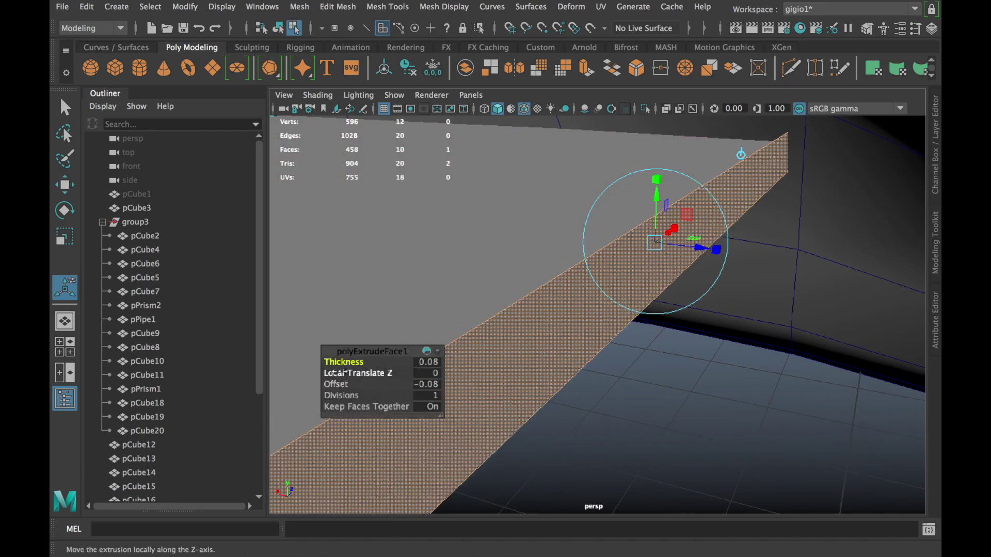
pyautogui.hotkey('ctrl', 'z')
pyautogui.hotkey('ctrl', 'z')
pyautogui.moveTo(334, 370)
pyautogui.mouseDown(button='middle')
pyautogui.moveTo(361, 370)
pyautogui.moveTo(345, 384)
pyautogui.mouseUp(button='middle')
pyautogui.click(336, 385)
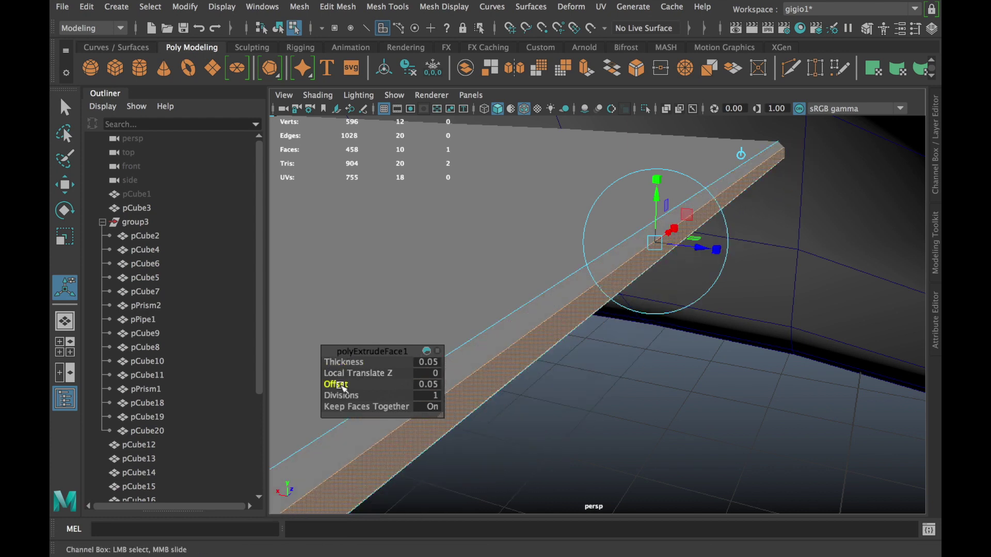
# - Return to object mode, clear the selection and select the ledge slab
pyautogui.click(547, 407)
pyautogui.moveTo(542, 160); pyautogui.dragTo(612, 138, button='right')
pyautogui.press('q')
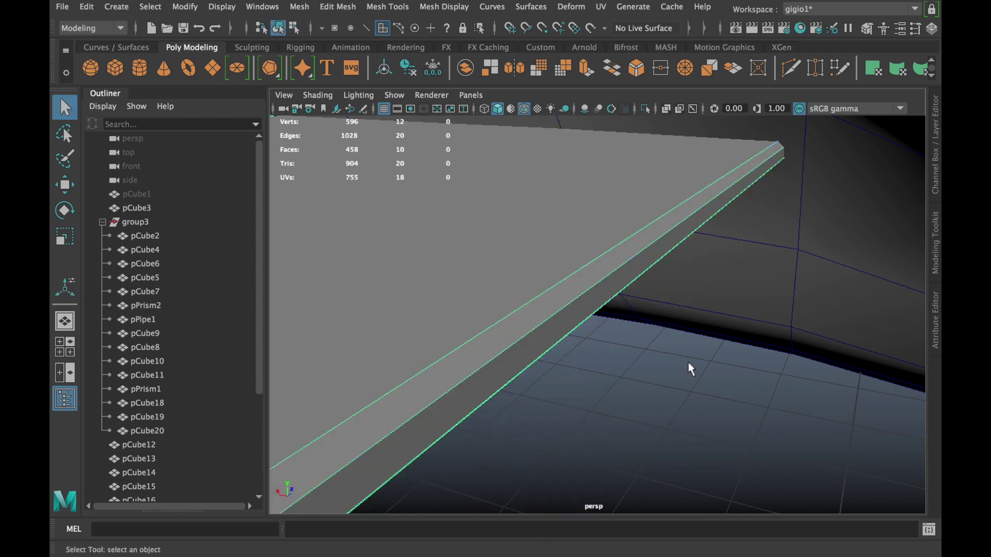
pyautogui.click(597, 345)
pyautogui.keyDown('alt'); pyautogui.moveTo(597, 346); pyautogui.dragTo(637, 141); pyautogui.keyUp('alt')
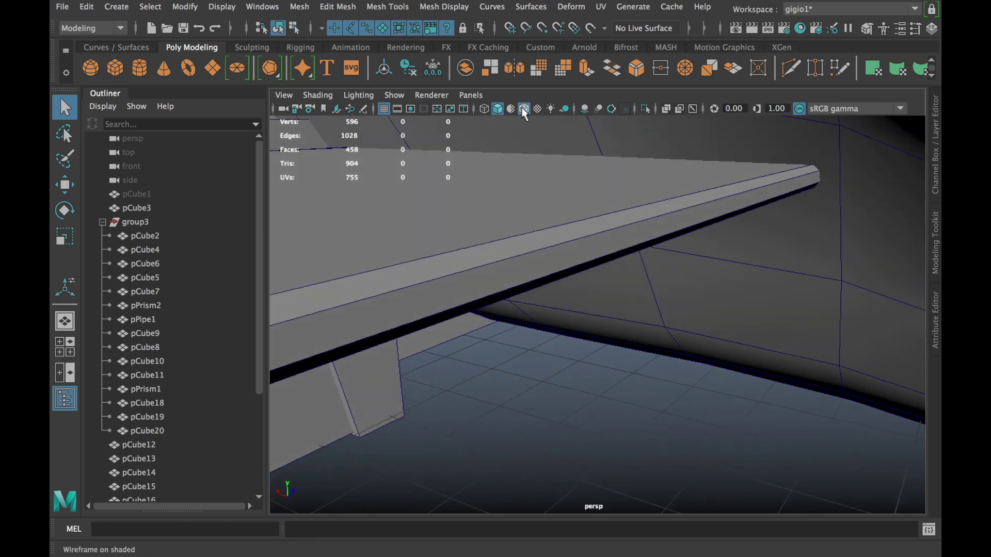
pyautogui.keyDown('alt'); pyautogui.moveTo(524, 124); pyautogui.dragTo(585, 378); pyautogui.keyUp('alt')
pyautogui.click(599, 221)
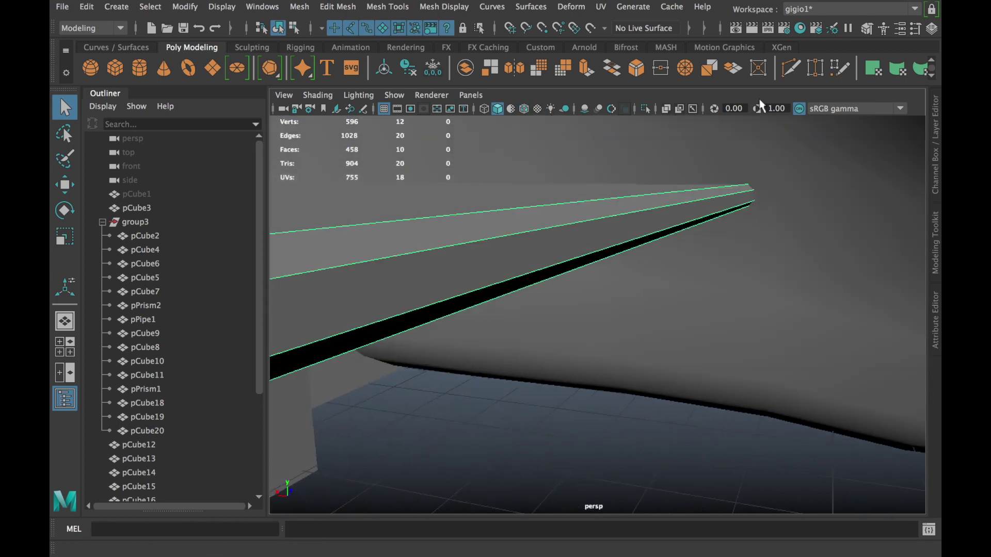
# - Isolate the slab and delete its front side face
pyautogui.click(645, 108)
pyautogui.moveTo(737, 254)
pyautogui.keyDown('alt'); pyautogui.mouseDown()
pyautogui.moveTo(712, 284)
pyautogui.moveTo(646, 271)
pyautogui.moveTo(652, 287)
pyautogui.mouseUp(); pyautogui.keyUp('alt')
pyautogui.scroll(3, 621, 367)
pyautogui.moveTo(619, 159); pyautogui.dragTo(614, 196, button='right')
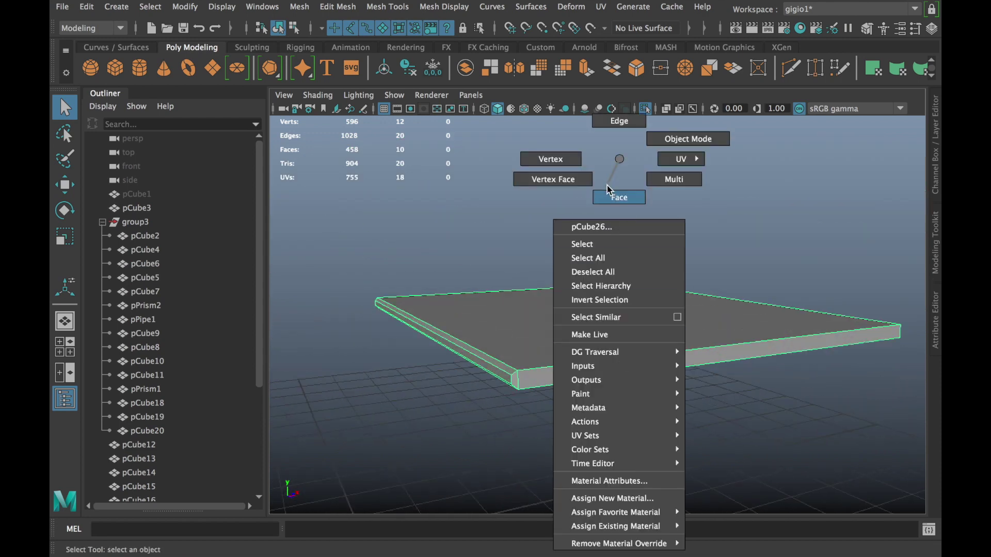
pyautogui.click(537, 385)
pyautogui.press('Delete')
pyautogui.moveTo(516, 384)
pyautogui.keyDown('alt'); pyautogui.mouseDown()
pyautogui.moveTo(498, 372)
pyautogui.moveTo(733, 381)
pyautogui.mouseUp(); pyautogui.keyUp('alt')
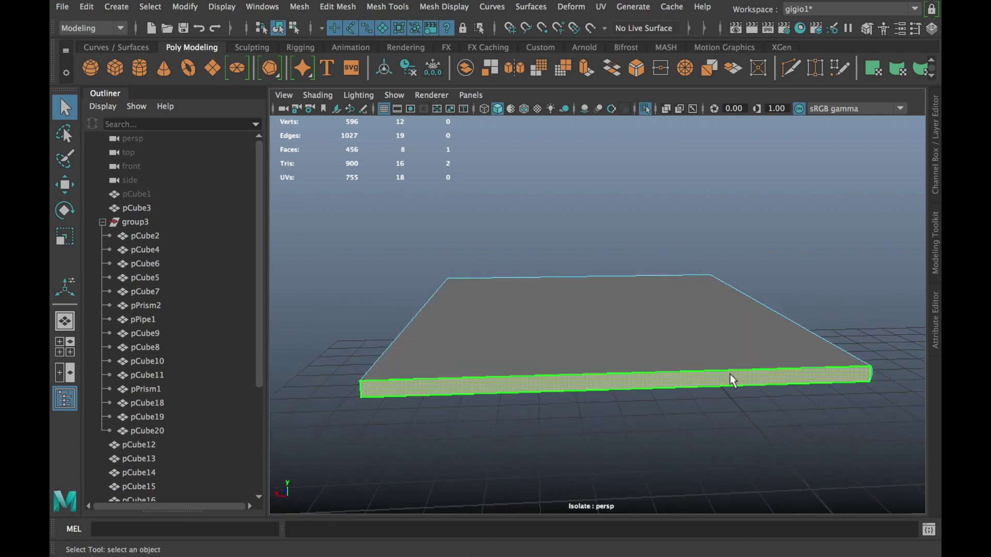
pyautogui.press('Delete')
# - Slide a slab edge along X and turn on Wireframe on Shaded
pyautogui.moveTo(652, 372)
pyautogui.keyDown('alt'); pyautogui.mouseDown()
pyautogui.moveTo(642, 349)
pyautogui.moveTo(586, 354)
pyautogui.moveTo(635, 377)
pyautogui.moveTo(872, 376)
pyautogui.moveTo(802, 397)
pyautogui.mouseUp(); pyautogui.keyUp('alt')
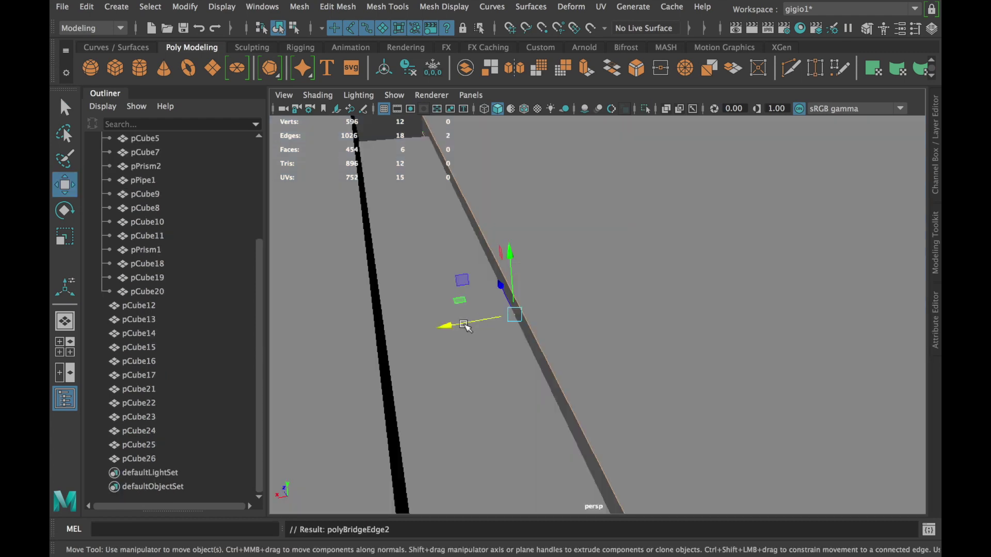
pyautogui.moveTo(464, 325)
pyautogui.mouseDown()
pyautogui.moveTo(532, 294)
pyautogui.moveTo(593, 290)
pyautogui.moveTo(757, 378)
pyautogui.moveTo(863, 467)
pyautogui.moveTo(673, 420)
pyautogui.mouseUp()
pyautogui.moveTo(673, 420)
pyautogui.keyDown('alt'); pyautogui.mouseDown(button='middle')
pyautogui.moveTo(679, 335)
pyautogui.moveTo(568, 367)
pyautogui.moveTo(530, 250)
pyautogui.moveTo(584, 323)
pyautogui.mouseUp(button='middle'); pyautogui.keyUp('alt')
pyautogui.keyDown('alt'); pyautogui.moveTo(583, 323); pyautogui.dragTo(595, 336); pyautogui.keyUp('alt')
pyautogui.moveTo(595, 336)
pyautogui.keyDown('alt'); pyautogui.mouseDown(button='middle')
pyautogui.moveTo(675, 301)
pyautogui.moveTo(617, 118)
pyautogui.mouseUp(button='middle'); pyautogui.keyUp('alt')
pyautogui.click(523, 109)
pyautogui.moveTo(526, 165)
pyautogui.keyDown('alt'); pyautogui.mouseDown()
pyautogui.moveTo(544, 290)
pyautogui.moveTo(575, 268)
pyautogui.moveTo(699, 268)
pyautogui.moveTo(610, 272)
pyautogui.moveTo(644, 305)
pyautogui.moveTo(630, 327)
pyautogui.moveTo(608, 320)
pyautogui.moveTo(591, 280)
pyautogui.moveTo(571, 336)
pyautogui.moveTo(491, 327)
pyautogui.moveTo(469, 343)
pyautogui.mouseUp(); pyautogui.keyUp('alt')
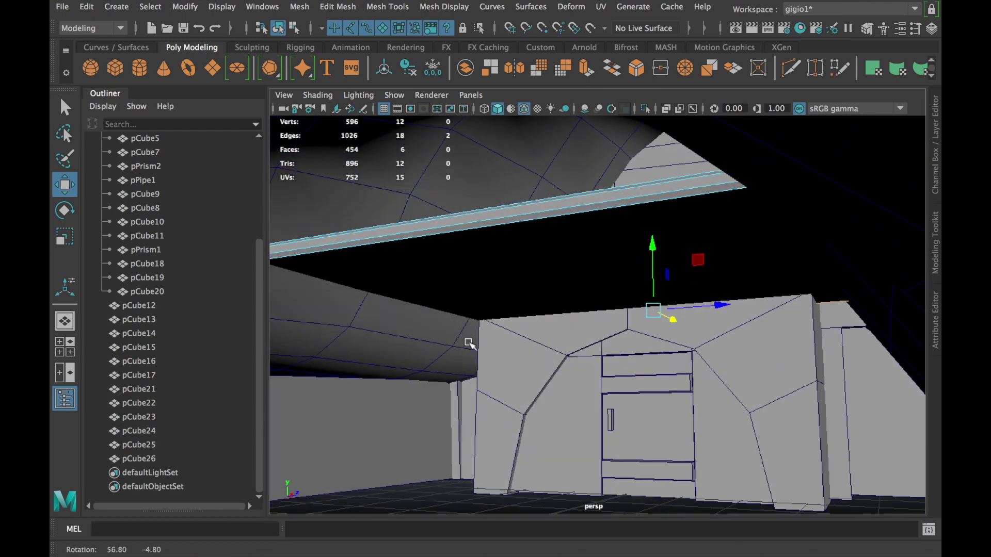
# - Duplicate pCube10 and pCube11 and move the copies toward the door wall
pyautogui.keyDown('alt'); pyautogui.moveTo(469, 343); pyautogui.dragTo(564, 321, button='middle'); pyautogui.keyUp('alt')
pyautogui.moveTo(469, 303)
pyautogui.keyDown('alt'); pyautogui.mouseDown()
pyautogui.moveTo(491, 294)
pyautogui.moveTo(677, 429)
pyautogui.mouseUp(); pyautogui.keyUp('alt')
pyautogui.click(767, 343)
pyautogui.moveTo(767, 343)
pyautogui.keyDown('alt'); pyautogui.mouseDown()
pyautogui.moveTo(781, 316)
pyautogui.moveTo(323, 298)
pyautogui.mouseUp(); pyautogui.keyUp('alt')
pyautogui.keyDown('shift'); pyautogui.click(323, 298); pyautogui.keyUp('shift')
pyautogui.hotkey('ctrl', 'd')
pyautogui.moveTo(356, 207)
pyautogui.mouseDown()
pyautogui.moveTo(410, 290)
pyautogui.moveTo(704, 230)
pyautogui.moveTo(777, 323)
pyautogui.mouseUp()
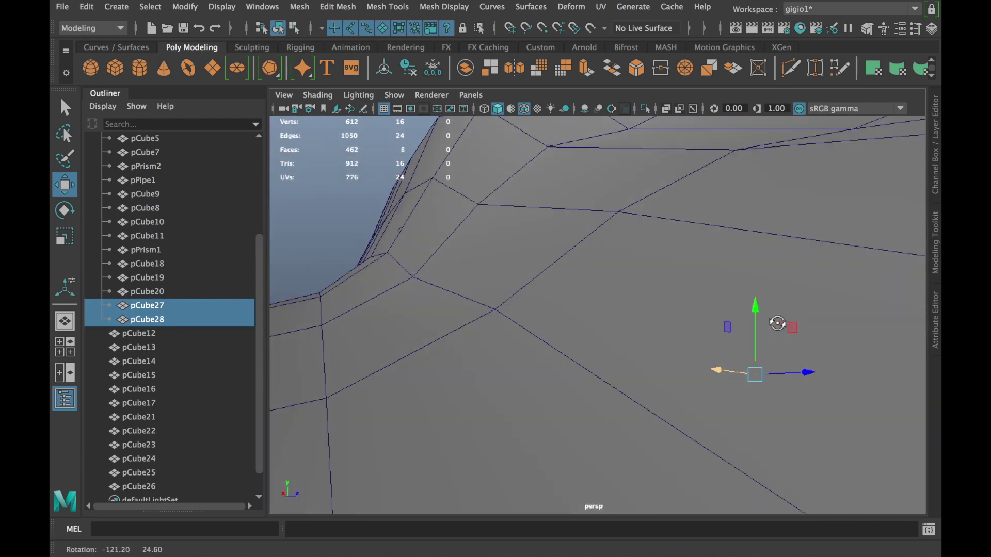
pyautogui.scroll(3, 739, 332)
pyautogui.scroll(-10, 739, 331)
pyautogui.scroll(2, 723, 336)
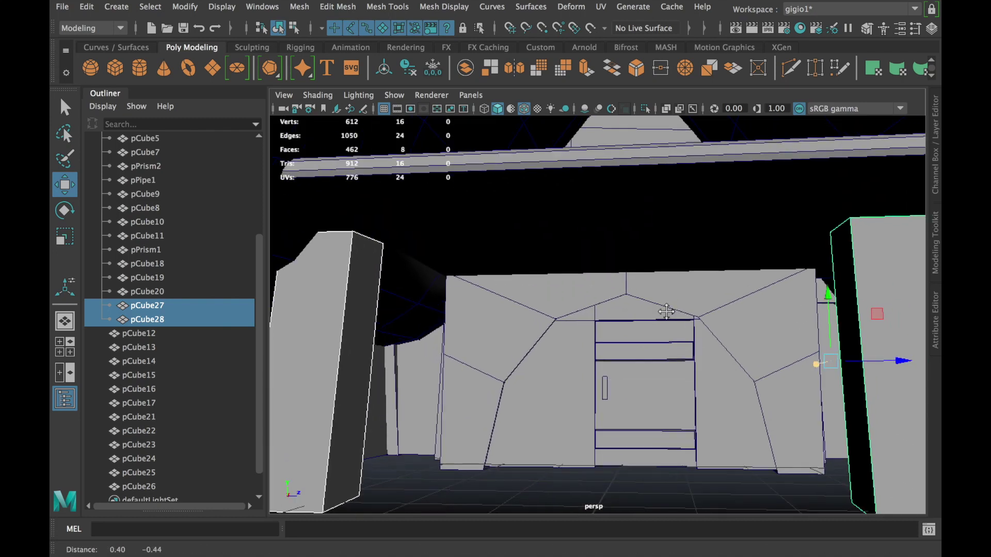
pyautogui.scroll(2, 695, 338)
# - Rotate the copies about -15.6° in Y, make them narrower, and raise them
pyautogui.press('e')
pyautogui.moveTo(767, 354); pyautogui.dragTo(755, 352)
pyautogui.press('r')
pyautogui.moveTo(721, 367); pyautogui.dragTo(817, 363, button='middle')
pyautogui.moveTo(818, 363)
pyautogui.keyDown('alt'); pyautogui.mouseDown()
pyautogui.moveTo(816, 336)
pyautogui.moveTo(848, 362)
pyautogui.moveTo(818, 325)
pyautogui.mouseUp(); pyautogui.keyUp('alt')
pyautogui.press('w')
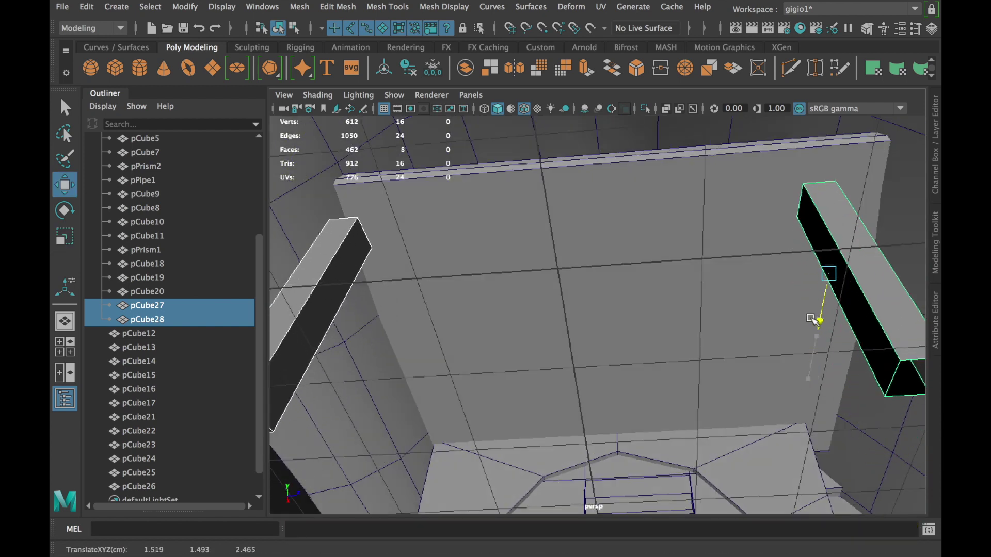
pyautogui.click(336, 270)
pyautogui.moveTo(420, 305)
pyautogui.keyDown('alt'); pyautogui.mouseDown()
pyautogui.moveTo(462, 330)
pyautogui.moveTo(463, 348)
pyautogui.moveTo(435, 351)
pyautogui.moveTo(442, 361)
pyautogui.moveTo(420, 356)
pyautogui.moveTo(438, 361)
pyautogui.moveTo(454, 341)
pyautogui.moveTo(424, 324)
pyautogui.mouseUp(); pyautogui.keyUp('alt')
pyautogui.moveTo(394, 257); pyautogui.dragTo(396, 250)
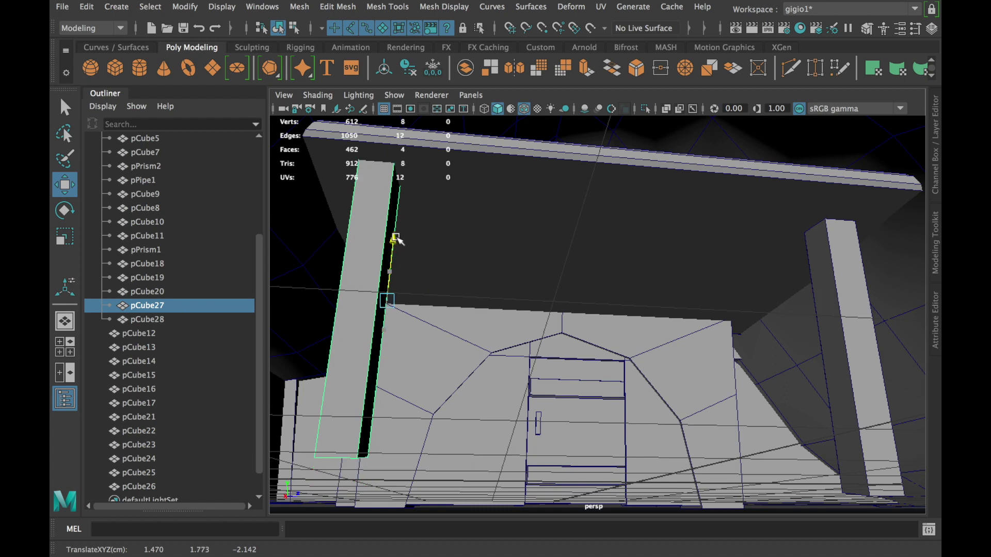
# - Select both pillars' bottom vertices and lower them toward the floor
pyautogui.click(843, 309)
pyautogui.moveTo(824, 159)
pyautogui.mouseDown(button='right')
pyautogui.moveTo(867, 448)
pyautogui.moveTo(756, 159)
pyautogui.mouseUp(button='right')
pyautogui.click(826, 205)
pyautogui.moveTo(353, 159)
pyautogui.mouseDown(button='right')
pyautogui.moveTo(351, 319)
pyautogui.moveTo(285, 159)
pyautogui.mouseUp(button='right')
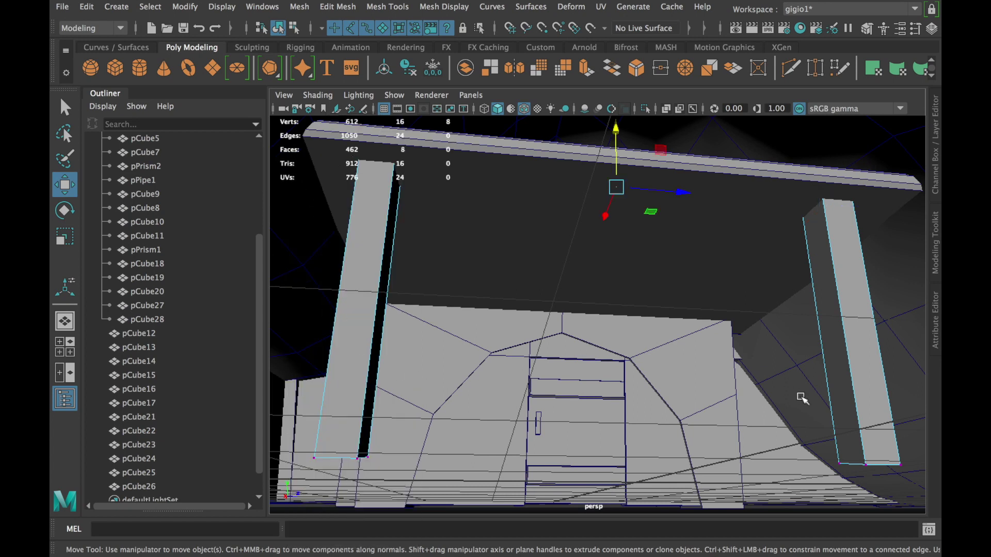
pyautogui.keyDown('shift'); pyautogui.moveTo(873, 452); pyautogui.dragTo(831, 469); pyautogui.keyUp('shift')
pyautogui.press('r')
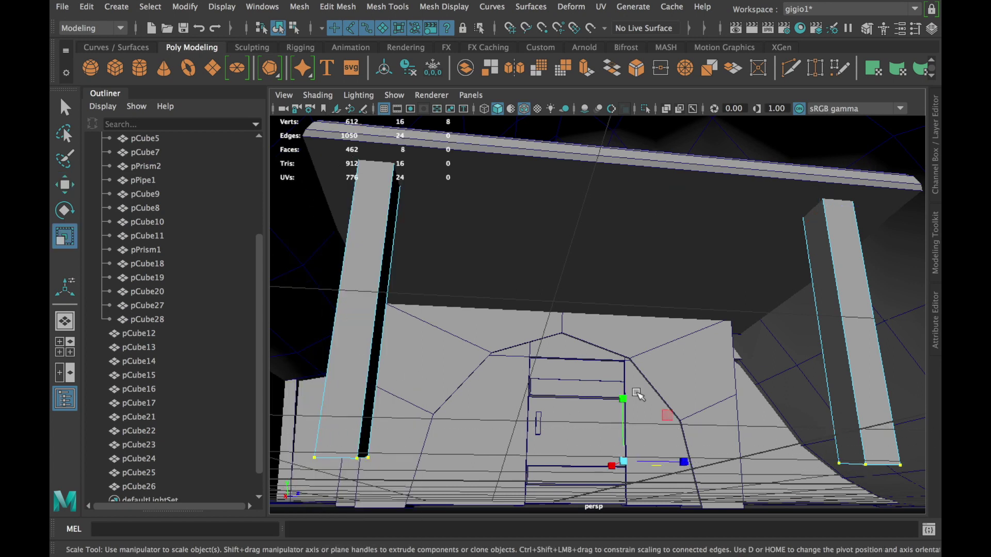
pyautogui.keyDown('alt'); pyautogui.moveTo(693, 344); pyautogui.dragTo(631, 398); pyautogui.keyUp('alt')
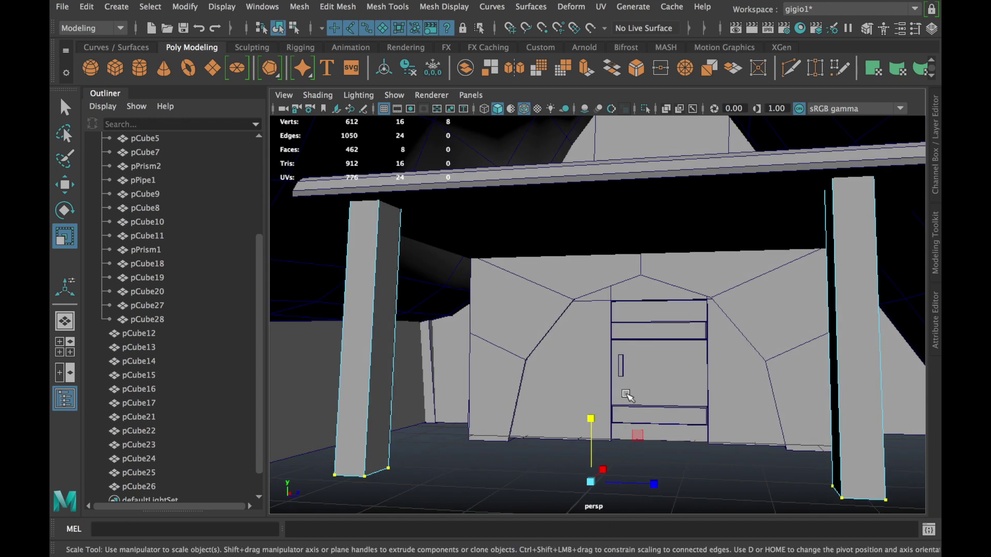
pyautogui.press('w')
pyautogui.moveTo(635, 368); pyautogui.dragTo(570, 480, button='middle')
# - With X-Ray on, move the right pillar's bottom vertices down to the floor
pyautogui.moveTo(641, 394)
pyautogui.keyDown('alt'); pyautogui.mouseDown()
pyautogui.moveTo(553, 385)
pyautogui.moveTo(714, 393)
pyautogui.mouseUp(); pyautogui.keyUp('alt')
pyautogui.moveTo(883, 418); pyautogui.dragTo(756, 503)
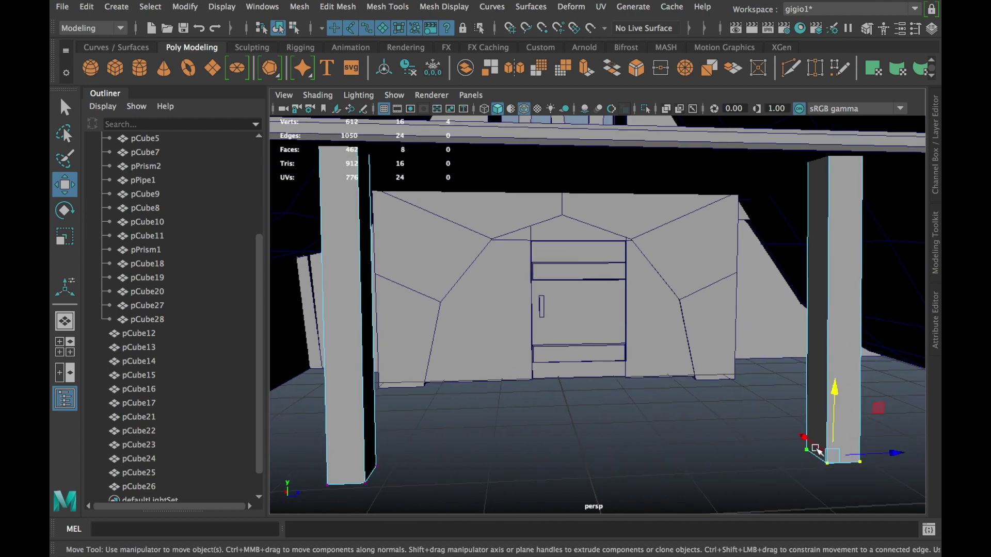
pyautogui.scroll(3, 815, 449)
pyautogui.scroll(3, 816, 449)
pyautogui.scroll(5, 815, 449)
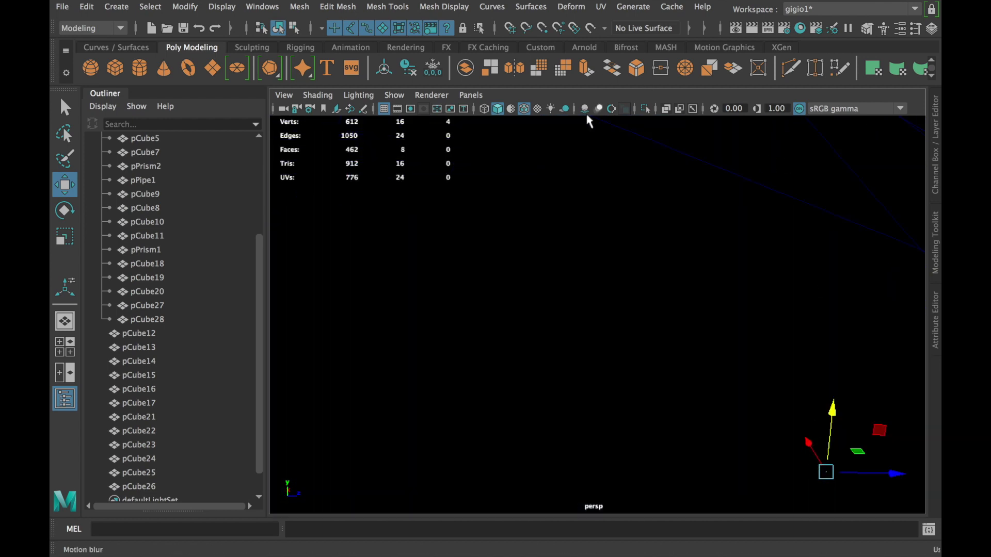
pyautogui.click(667, 110)
pyautogui.moveTo(821, 364); pyautogui.dragTo(836, 376)
# - Select the left pillar's bottom vertices, turn X-Ray off and return to object mode
pyautogui.moveTo(487, 349)
pyautogui.keyDown('alt'); pyautogui.mouseDown()
pyautogui.moveTo(332, 476)
pyautogui.moveTo(464, 393)
pyautogui.moveTo(480, 400)
pyautogui.moveTo(467, 393)
pyautogui.mouseUp(); pyautogui.keyUp('alt')
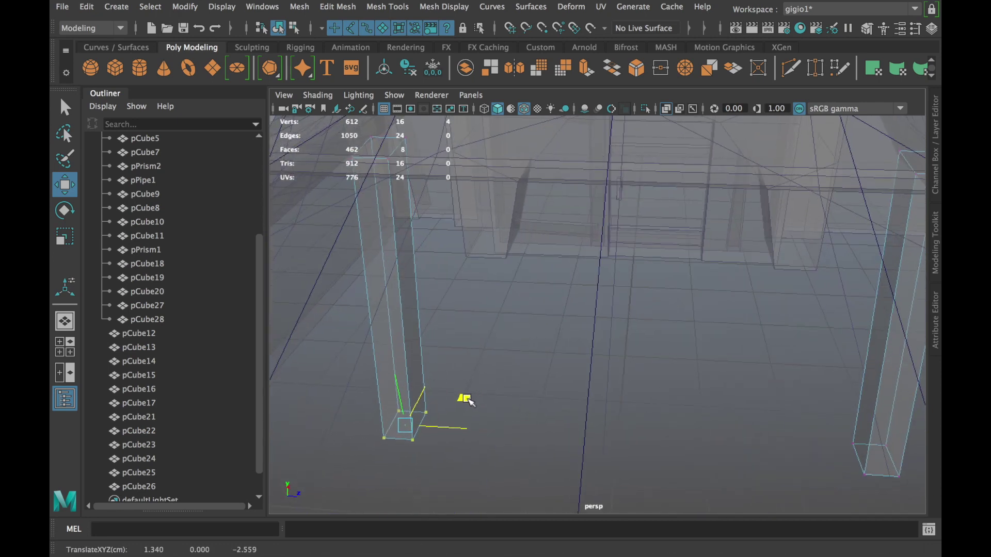
pyautogui.keyDown('alt'); pyautogui.moveTo(539, 371); pyautogui.dragTo(533, 310); pyautogui.keyUp('alt')
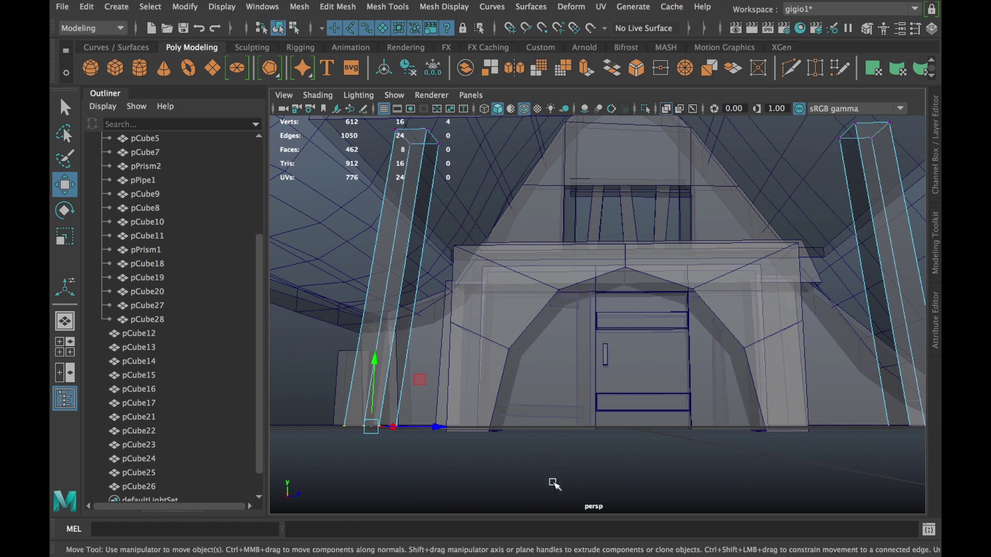
pyautogui.click(667, 108)
pyautogui.moveTo(536, 362)
pyautogui.keyDown('alt'); pyautogui.mouseDown()
pyautogui.moveTo(485, 387)
pyautogui.moveTo(490, 377)
pyautogui.moveTo(420, 325)
pyautogui.mouseUp(); pyautogui.keyUp('alt')
pyautogui.moveTo(211, 159); pyautogui.dragTo(265, 149, button='right')
pyautogui.keyDown('alt'); pyautogui.moveTo(430, 294); pyautogui.dragTo(548, 436); pyautogui.keyUp('alt')
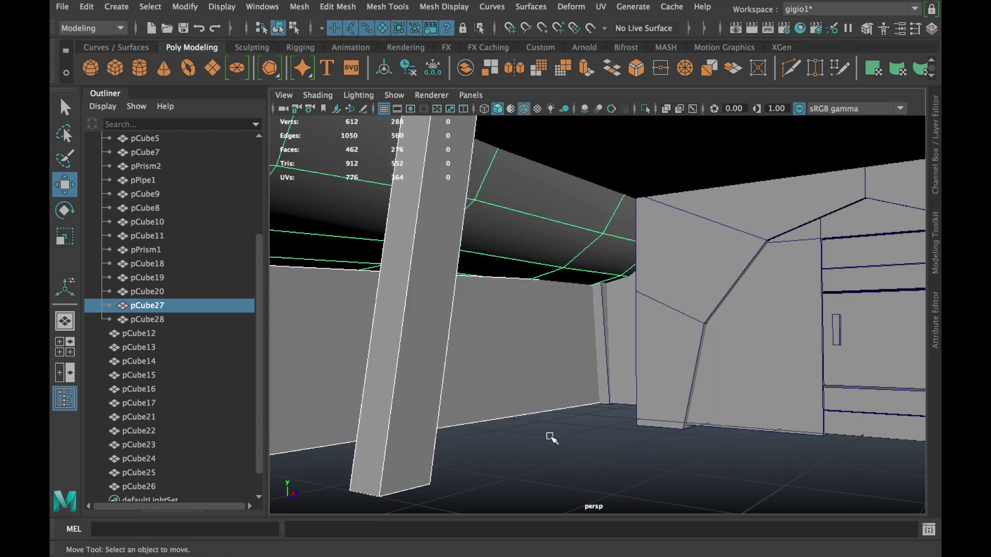
# - Deselect the pillar and orbit in close to the roof and ledge
pyautogui.click(560, 414)
pyautogui.moveTo(559, 413)
pyautogui.keyDown('alt'); pyautogui.mouseDown(button='middle')
pyautogui.moveTo(597, 365)
pyautogui.moveTo(582, 310)
pyautogui.mouseUp(button='middle'); pyautogui.keyUp('alt')
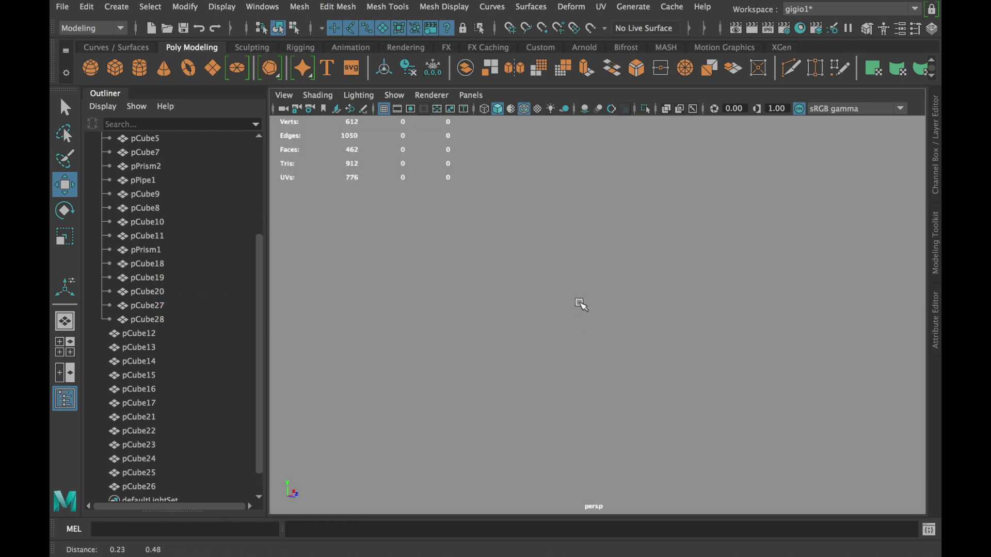
pyautogui.moveTo(582, 310)
pyautogui.keyDown('alt'); pyautogui.mouseDown()
pyautogui.moveTo(807, 272)
pyautogui.moveTo(758, 338)
pyautogui.moveTo(621, 356)
pyautogui.moveTo(632, 170)
pyautogui.moveTo(555, 276)
pyautogui.moveTo(505, 255)
pyautogui.mouseUp(); pyautogui.keyUp('alt')
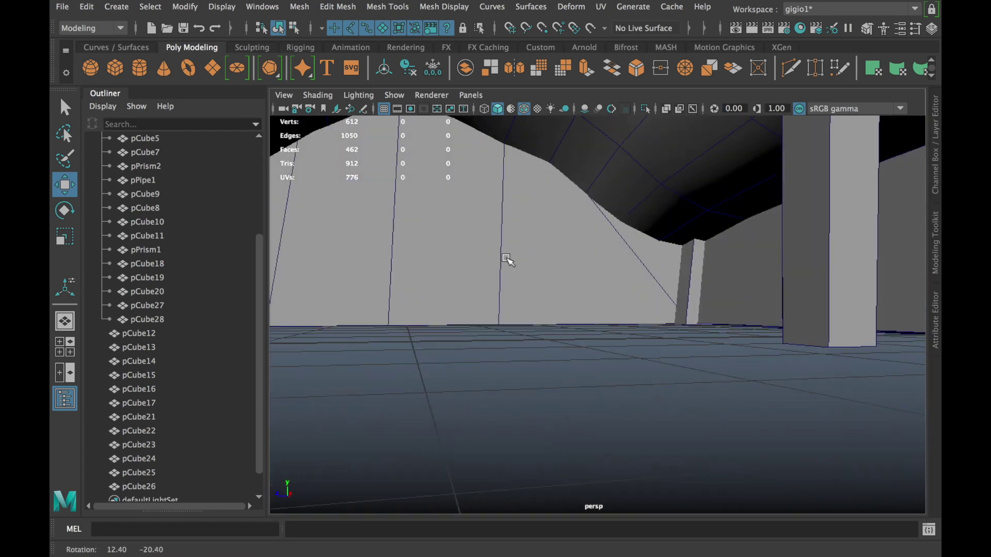
pyautogui.scroll(-5, 570, 239)
pyautogui.moveTo(661, 212)
pyautogui.keyDown('alt'); pyautogui.mouseDown()
pyautogui.moveTo(641, 221)
pyautogui.moveTo(500, 212)
pyautogui.moveTo(597, 215)
pyautogui.moveTo(480, 240)
pyautogui.mouseUp(); pyautogui.keyUp('alt')
pyautogui.scroll(5, 704, 254)
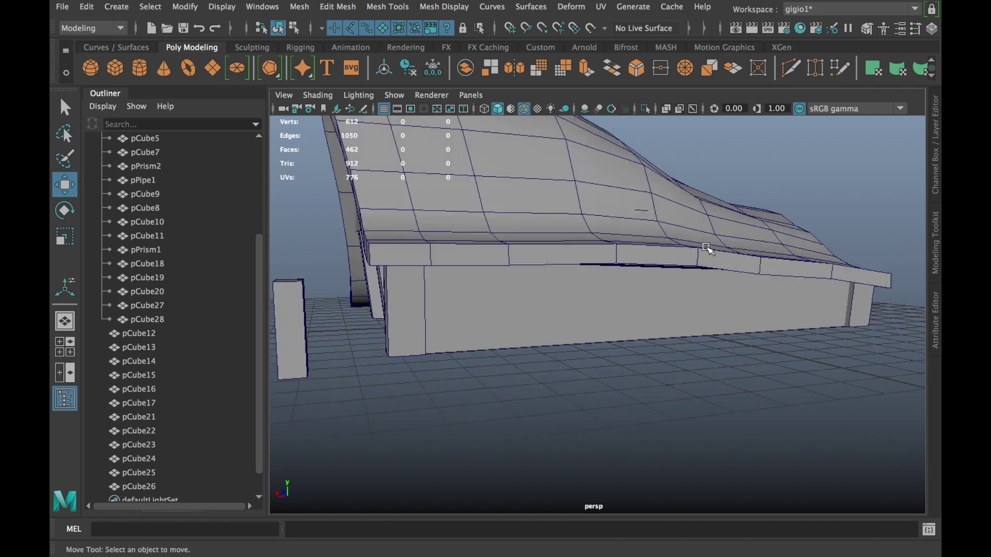
pyautogui.keyDown('alt'); pyautogui.moveTo(703, 254); pyautogui.dragTo(608, 299); pyautogui.keyUp('alt')
pyautogui.scroll(3, 573, 308)
# - Select one edge of ledge board pCube26 and slide it along X
pyautogui.click(523, 291)
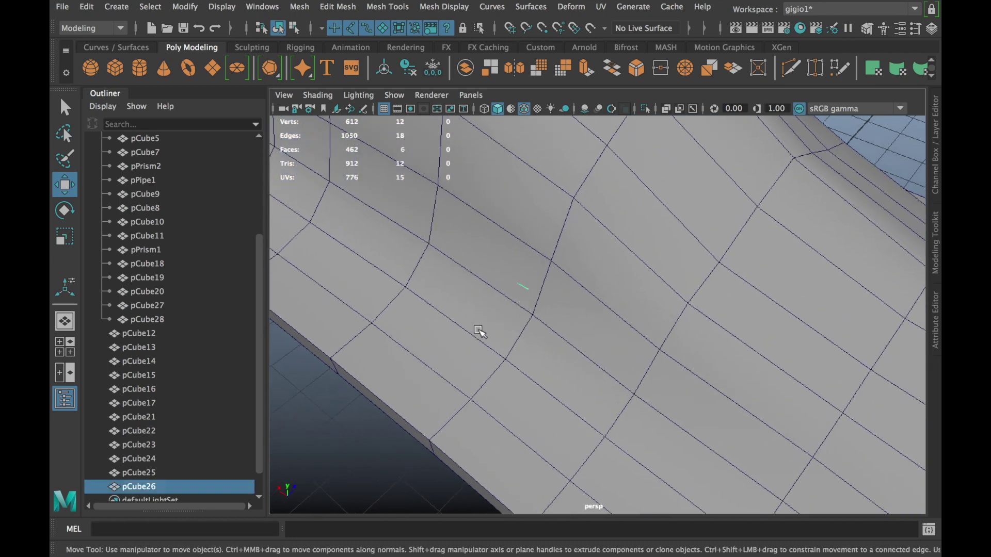
pyautogui.moveTo(480, 332)
pyautogui.keyDown('alt'); pyautogui.mouseDown()
pyautogui.moveTo(723, 269)
pyautogui.moveTo(663, 287)
pyautogui.moveTo(781, 287)
pyautogui.moveTo(517, 246)
pyautogui.moveTo(638, 249)
pyautogui.moveTo(626, 238)
pyautogui.mouseUp(); pyautogui.keyUp('alt')
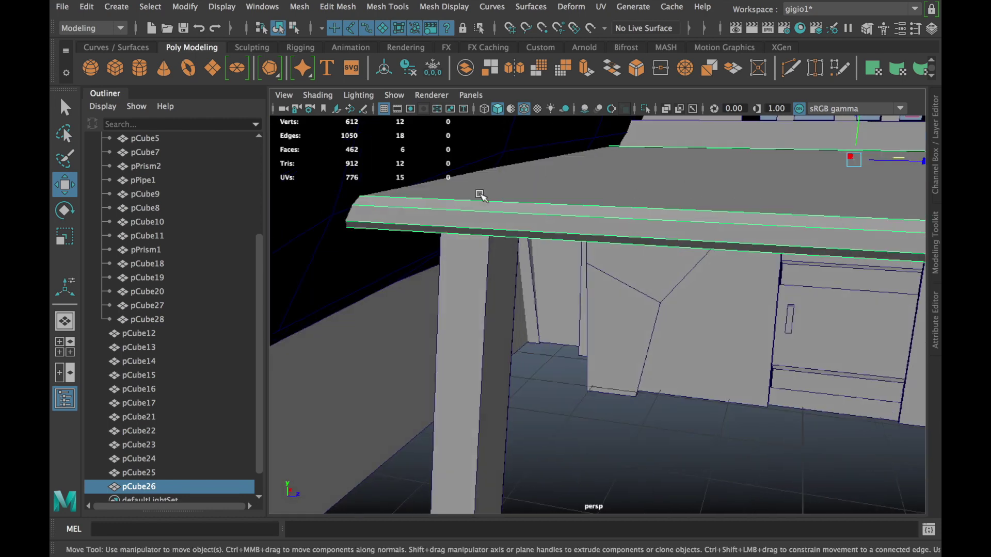
pyautogui.moveTo(480, 196); pyautogui.dragTo(494, 127, button='right')
pyautogui.click(462, 207)
pyautogui.press('f')
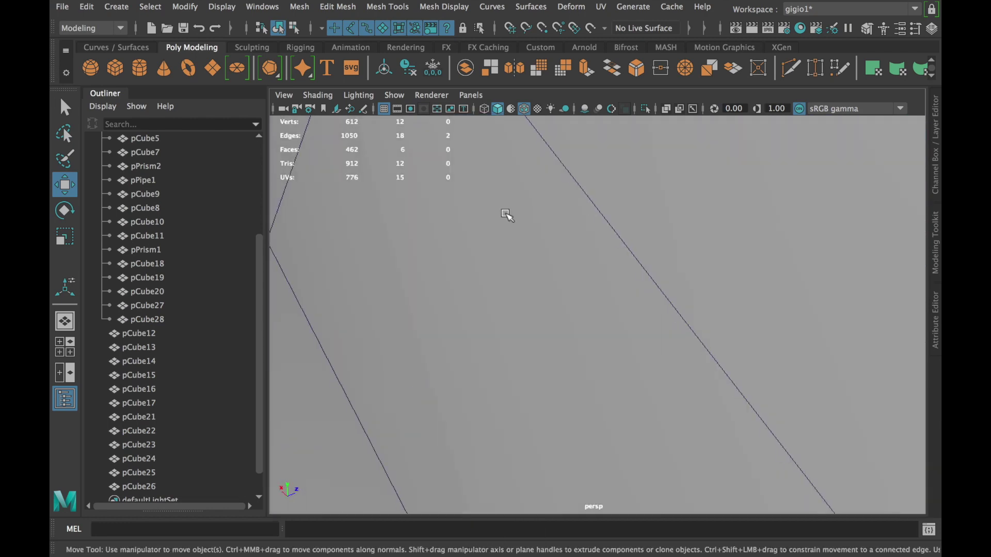
pyautogui.keyDown('alt'); pyautogui.moveTo(567, 219); pyautogui.dragTo(557, 331, button='right'); pyautogui.keyUp('alt')
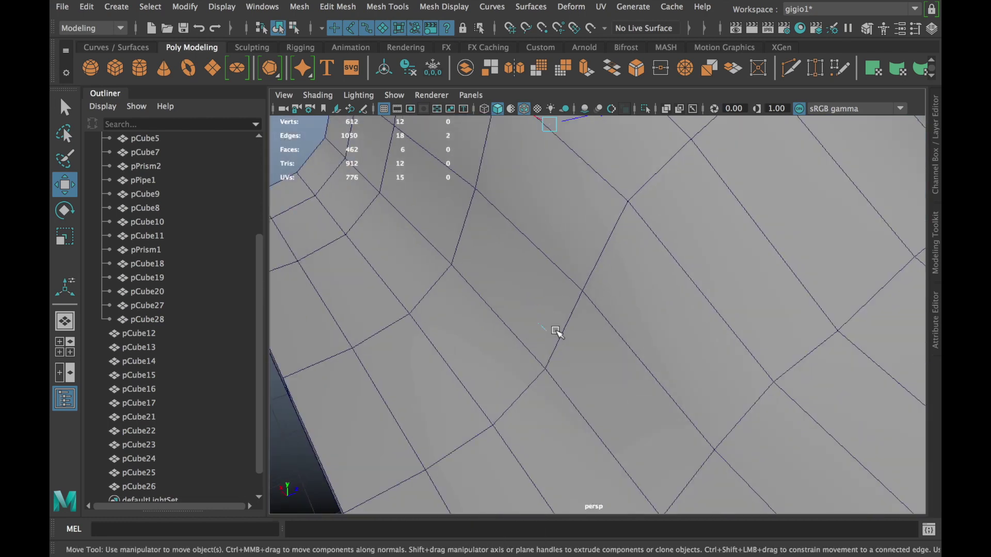
pyautogui.click(546, 333)
pyautogui.moveTo(593, 312); pyautogui.dragTo(584, 320)
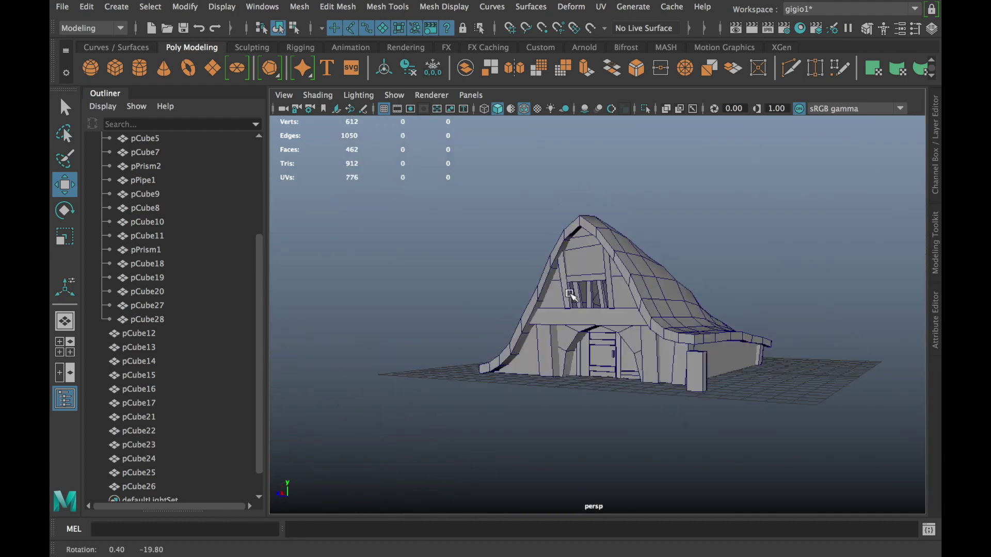